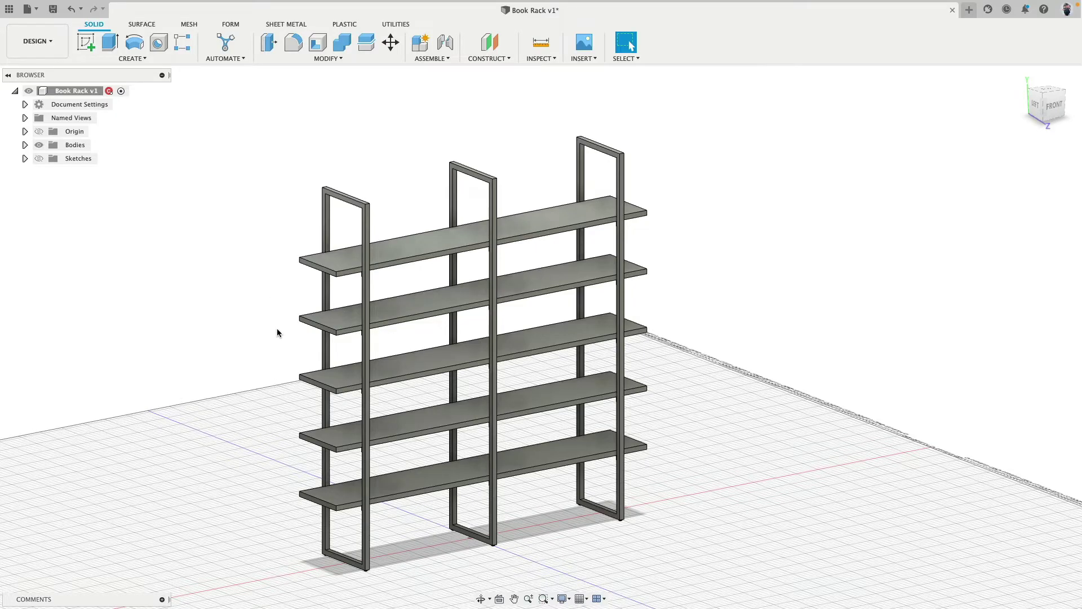
# Inspect the finished book rack from another side, briefly viewing its sketches instead of its bodies.
pyautogui.moveTo(278, 337)
pyautogui.keyDown('shift'); pyautogui.mouseDown(button='middle')
pyautogui.moveTo(273, 297)
pyautogui.moveTo(190, 306)
pyautogui.moveTo(220, 331)
pyautogui.moveTo(259, 331)
pyautogui.mouseUp(button='middle'); pyautogui.keyUp('shift')
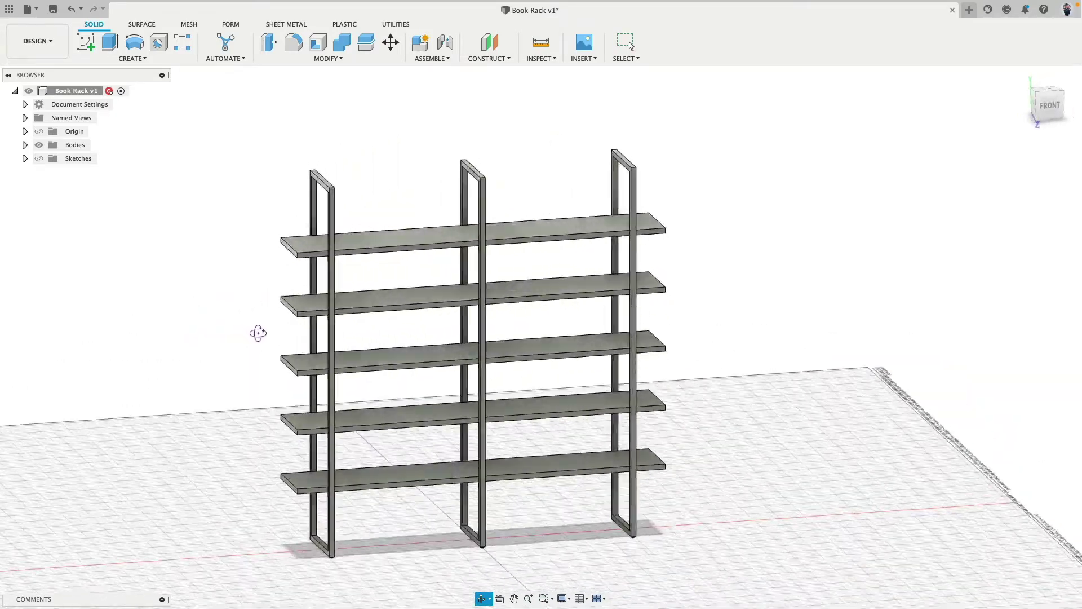
pyautogui.click(39, 159)
pyautogui.click(39, 145)
pyautogui.scroll(3, 89, 175)
pyautogui.moveTo(89, 175)
pyautogui.keyDown('shift'); pyautogui.mouseDown(button='middle')
pyautogui.moveTo(372, 258)
pyautogui.moveTo(382, 199)
pyautogui.mouseUp(button='middle'); pyautogui.keyUp('shift')
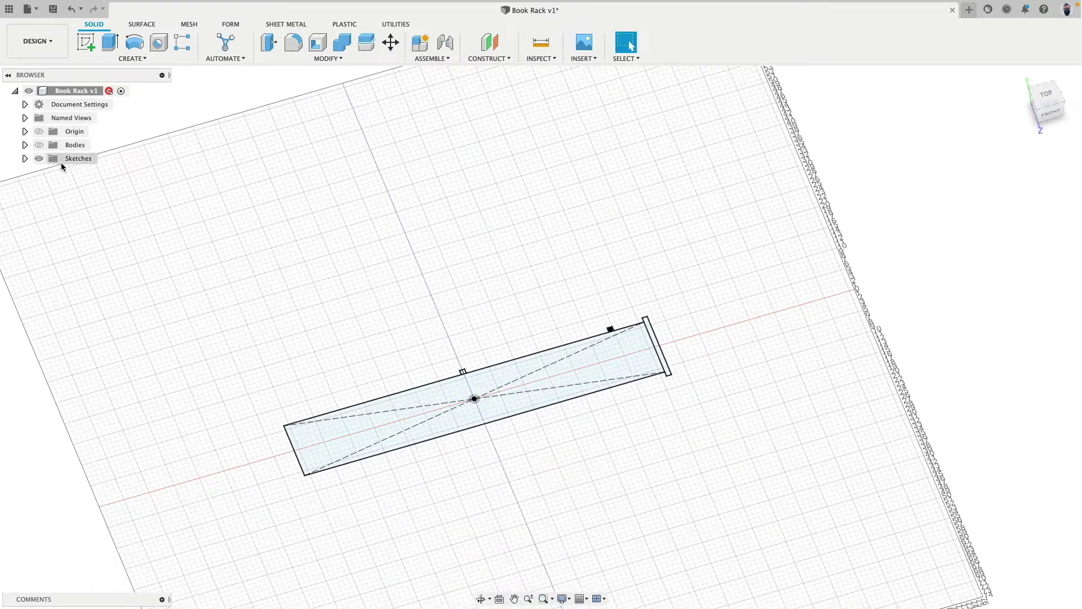
pyautogui.click(39, 158)
pyautogui.click(39, 145)
pyautogui.keyDown('shift'); pyautogui.moveTo(311, 269); pyautogui.dragTo(229, 249, button='middle'); pyautogui.keyUp('shift')
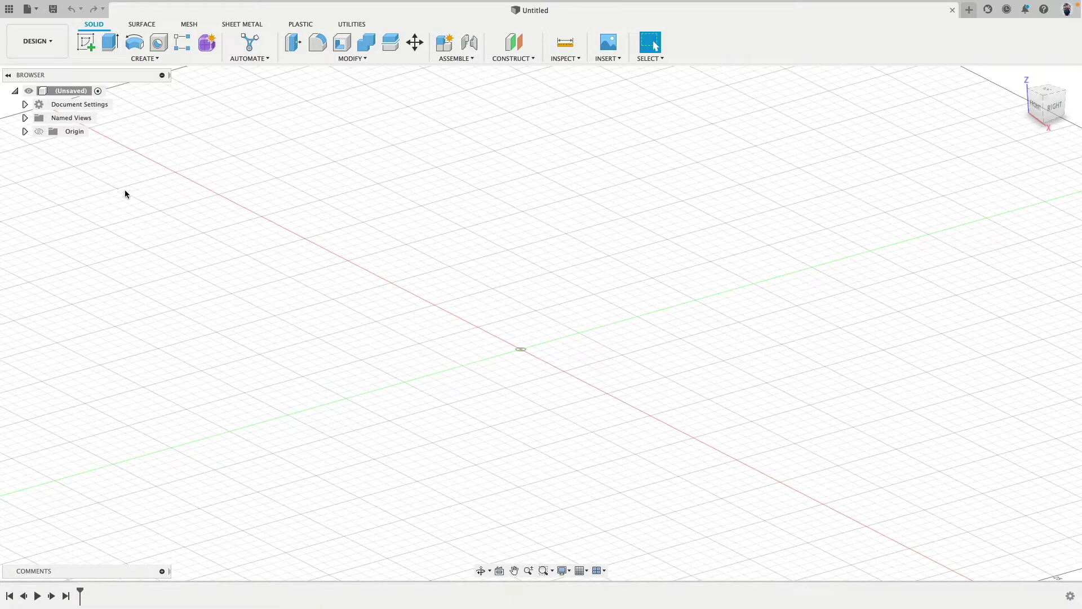
# Change the new design's units to inches.
pyautogui.click(25, 104)
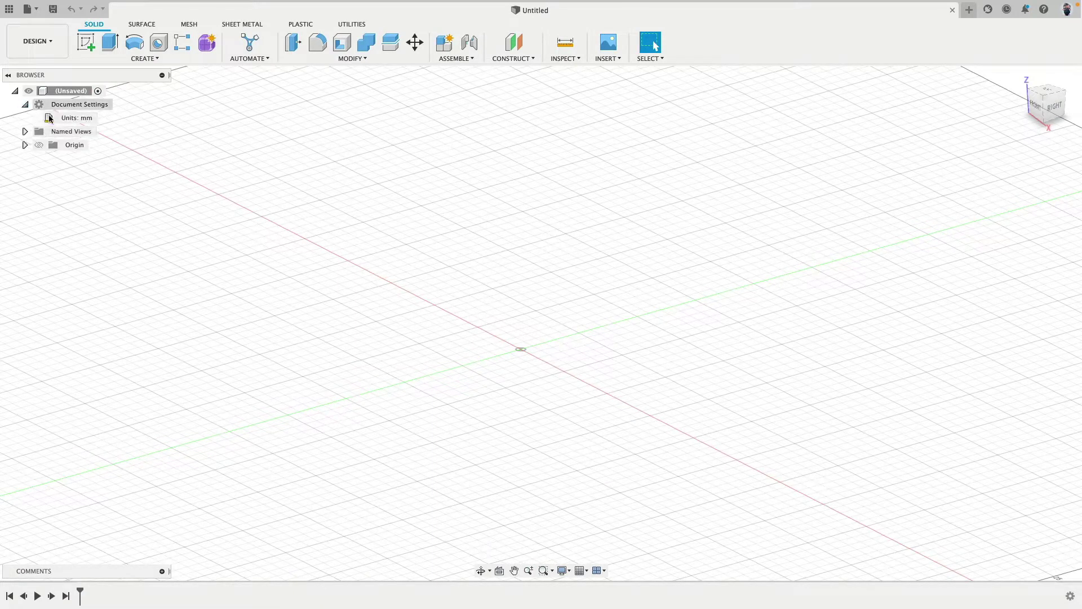
pyautogui.click(105, 117)
pyautogui.click(583, 163)
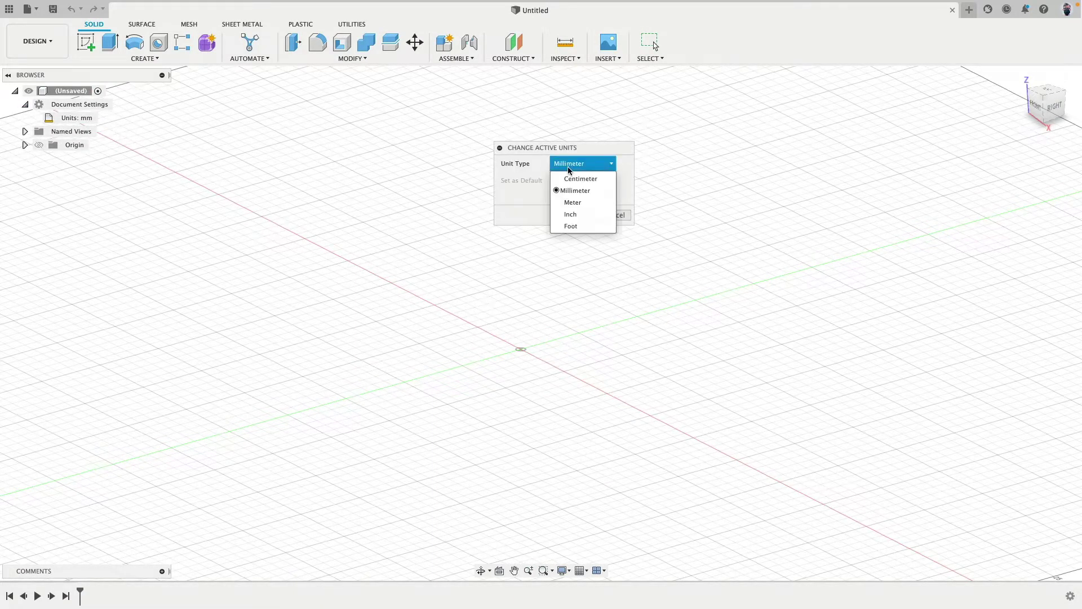
pyautogui.click(589, 217)
pyautogui.click(579, 215)
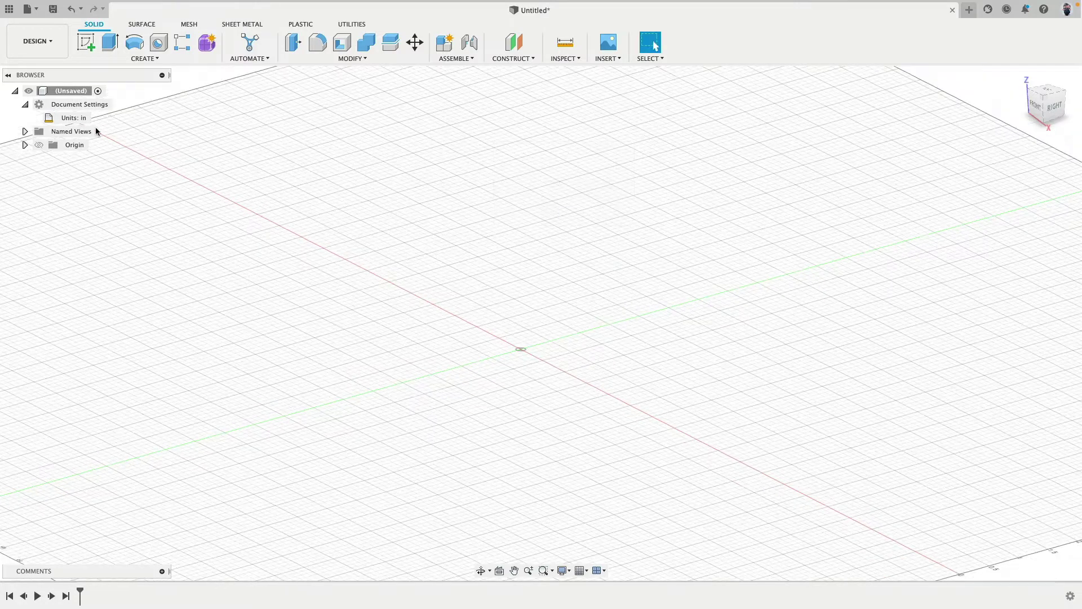
# Turn off design history capture for the whole design, removing the timeline.
pyautogui.rightClick(73, 92)
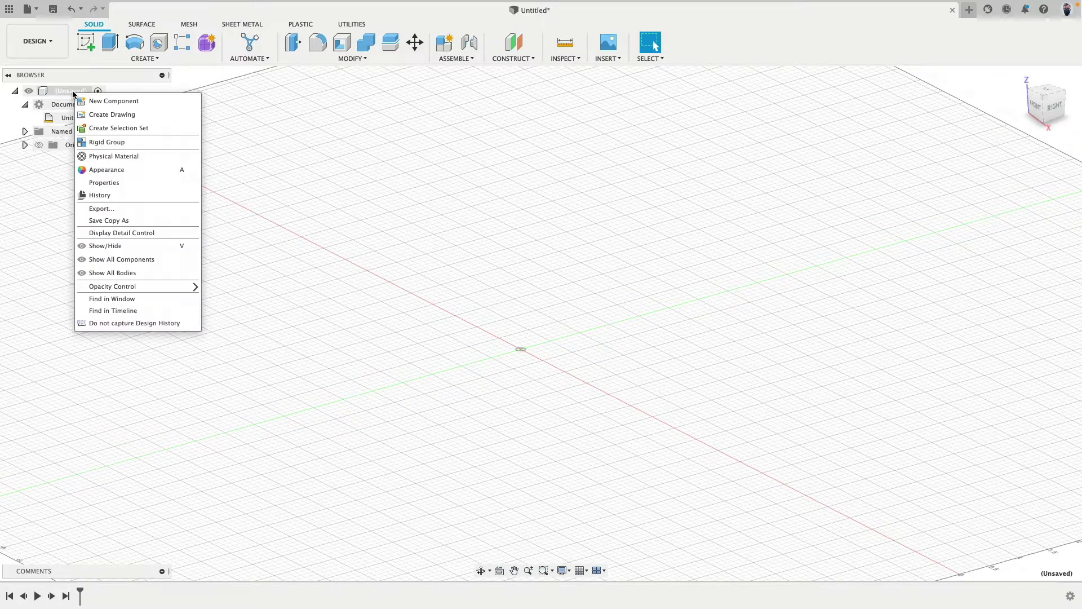
pyautogui.click(121, 326)
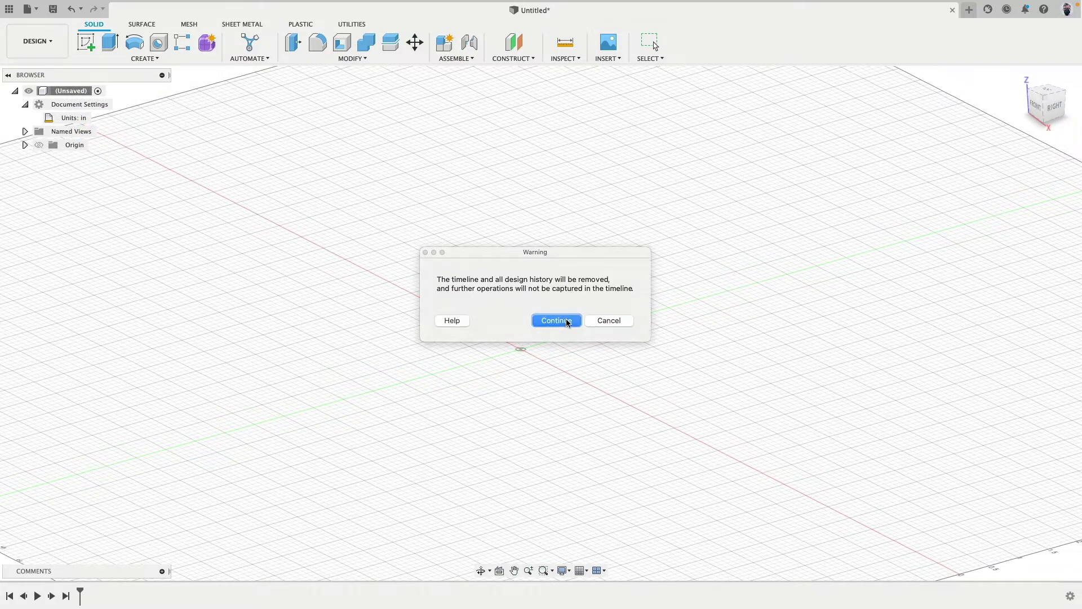
pyautogui.click(566, 319)
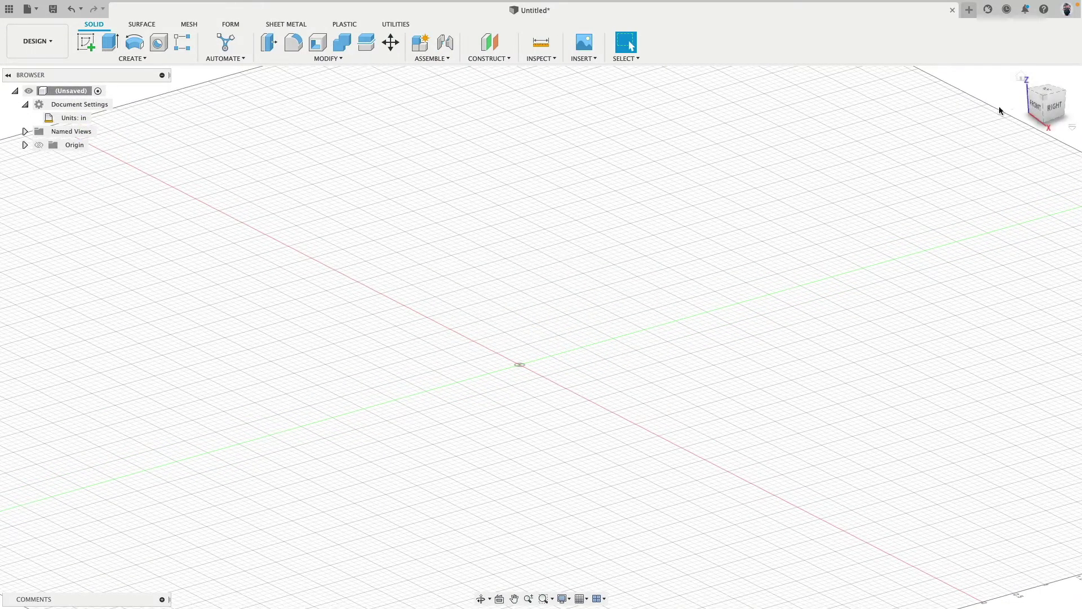
# Switch to an upright Top view and start a sketch on the ground plane.
pyautogui.click(1052, 93)
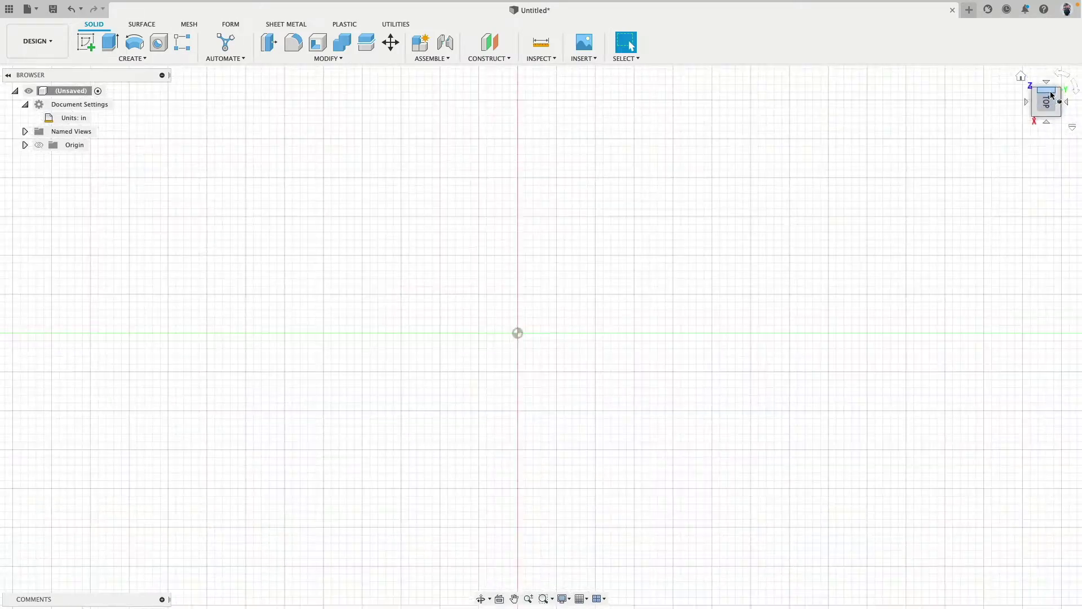
pyautogui.click(1060, 76)
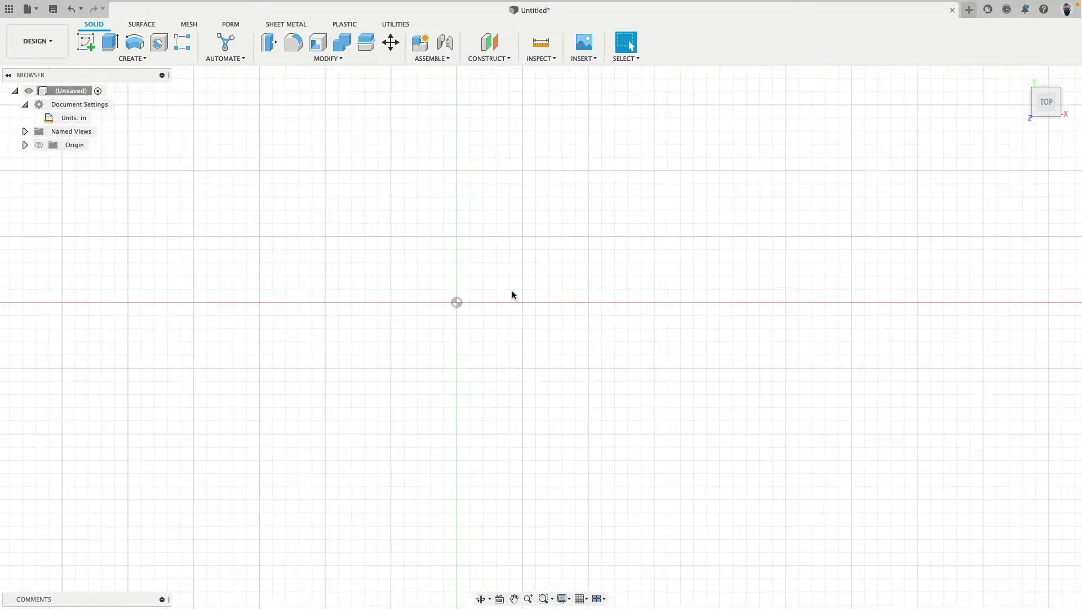
pyautogui.click(90, 46)
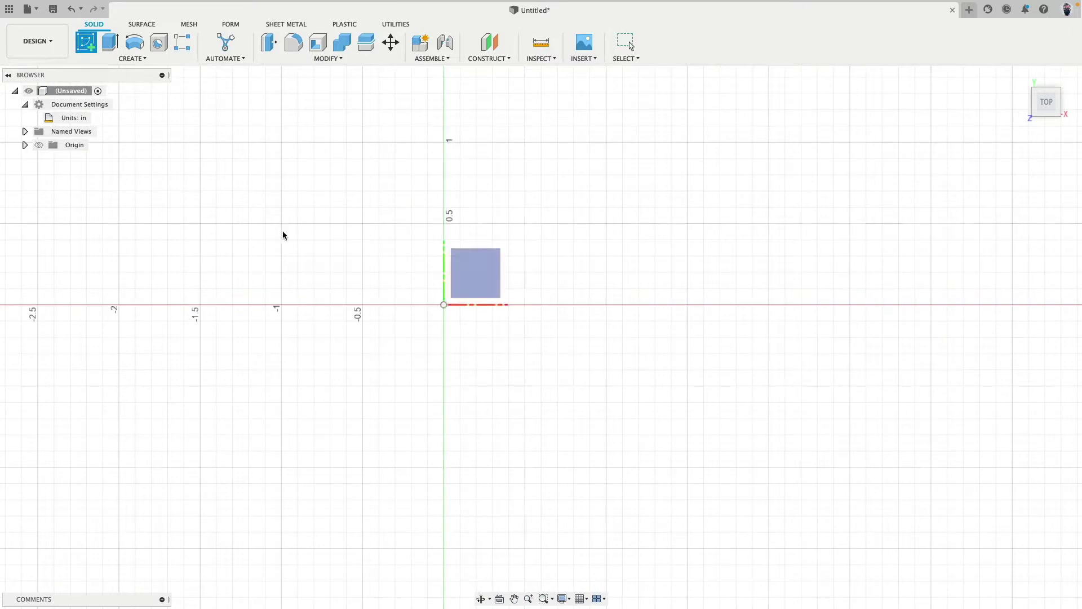
pyautogui.click(480, 274)
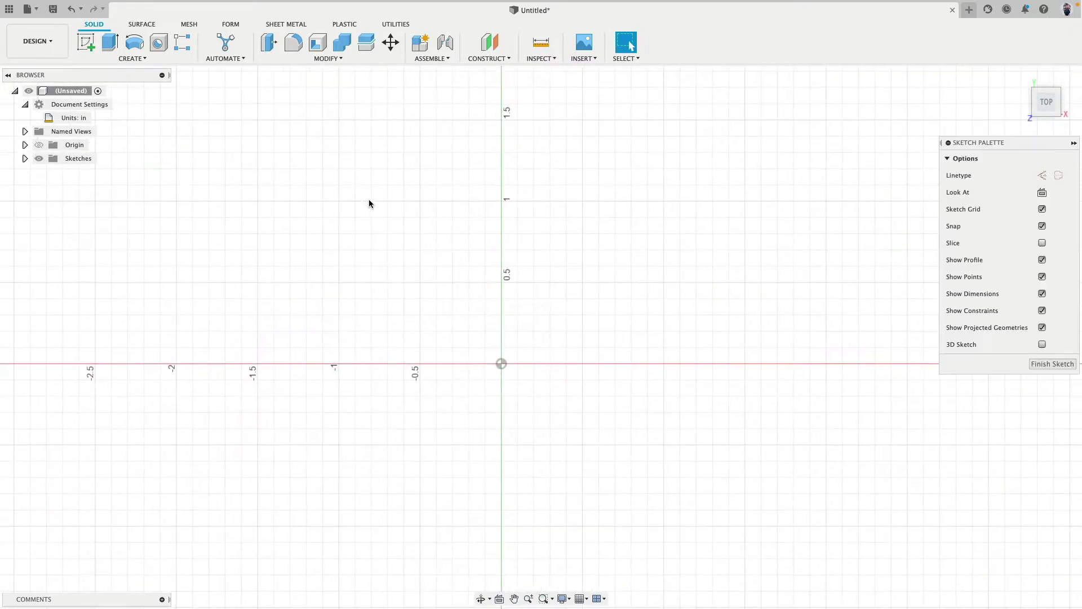
# Draw a center rectangle at the origin, 6 ft wide by 1 ft high.
pyautogui.click(169, 60)
pyautogui.moveTo(144, 90)
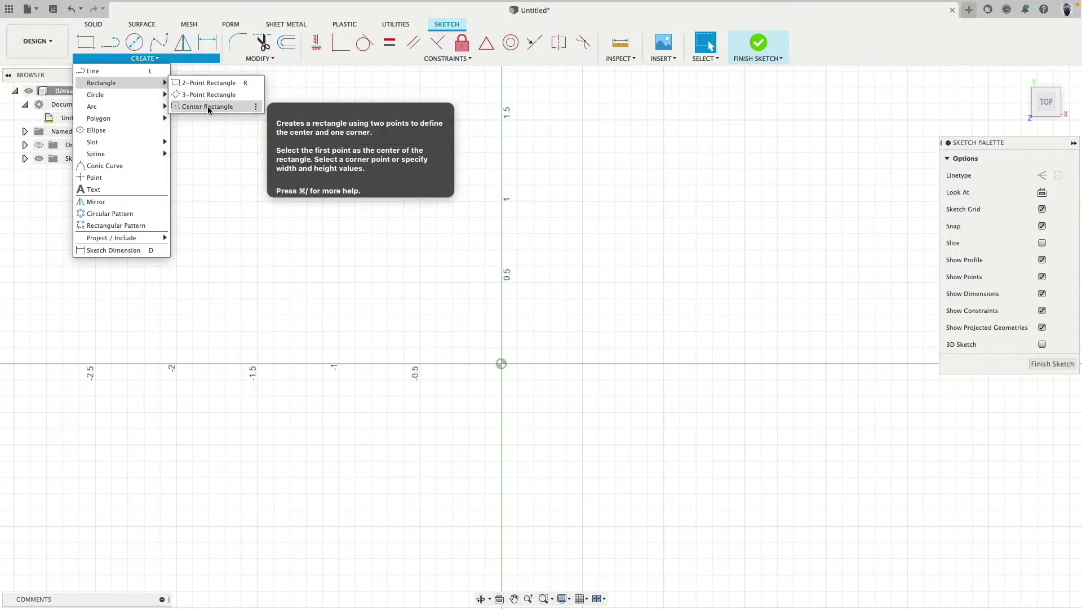
pyautogui.click(208, 107)
pyautogui.click(501, 364)
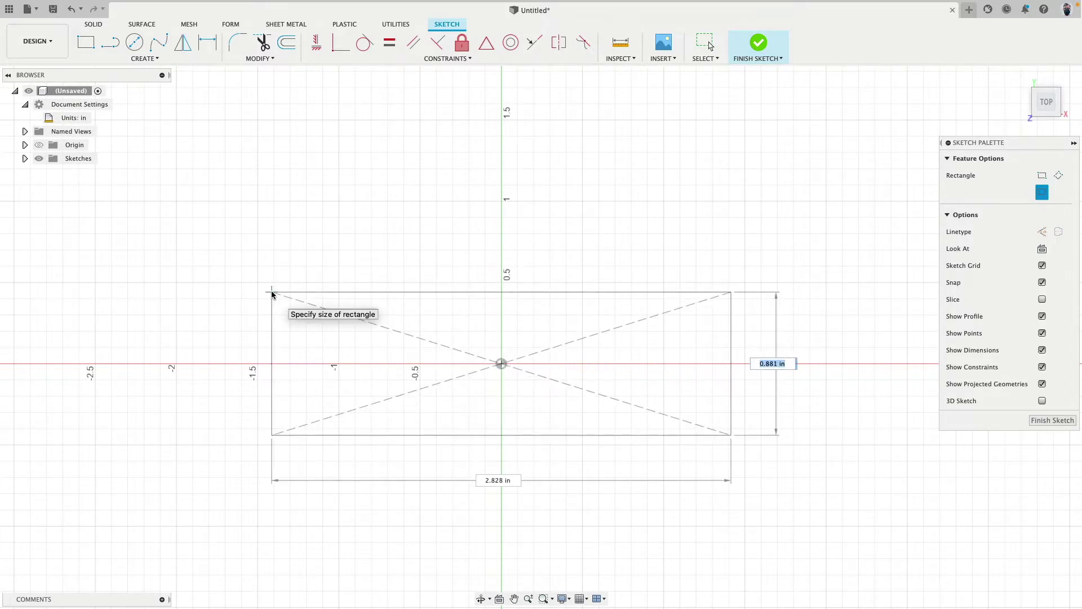
pyautogui.write("1'")
pyautogui.press('Tab')
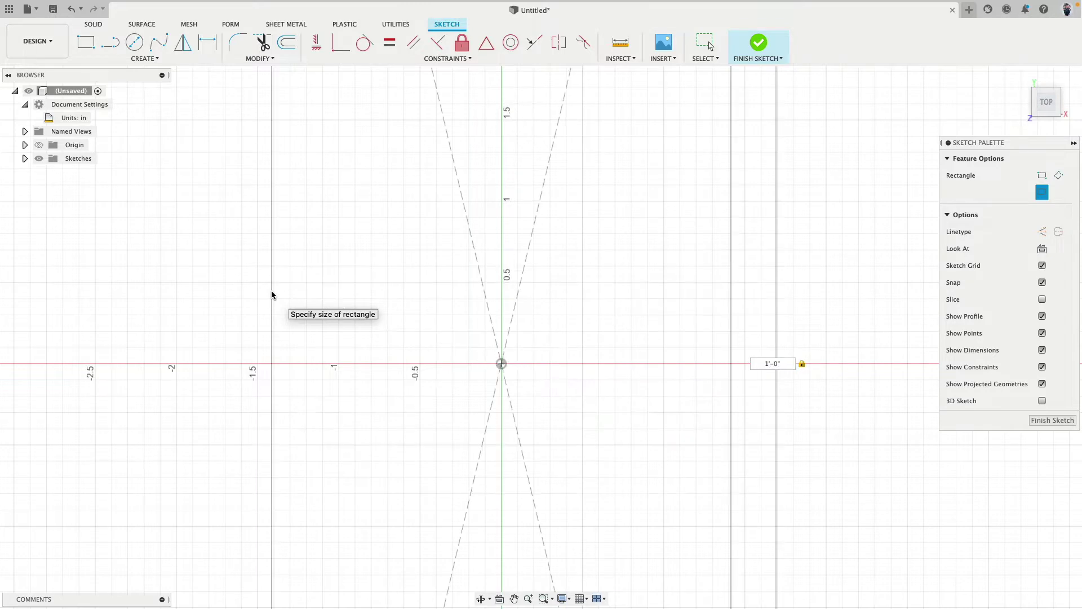
pyautogui.write("6'")
pyautogui.press('Return')
pyautogui.scroll(-4, 436, 281)
pyautogui.scroll(8, 440, 279)
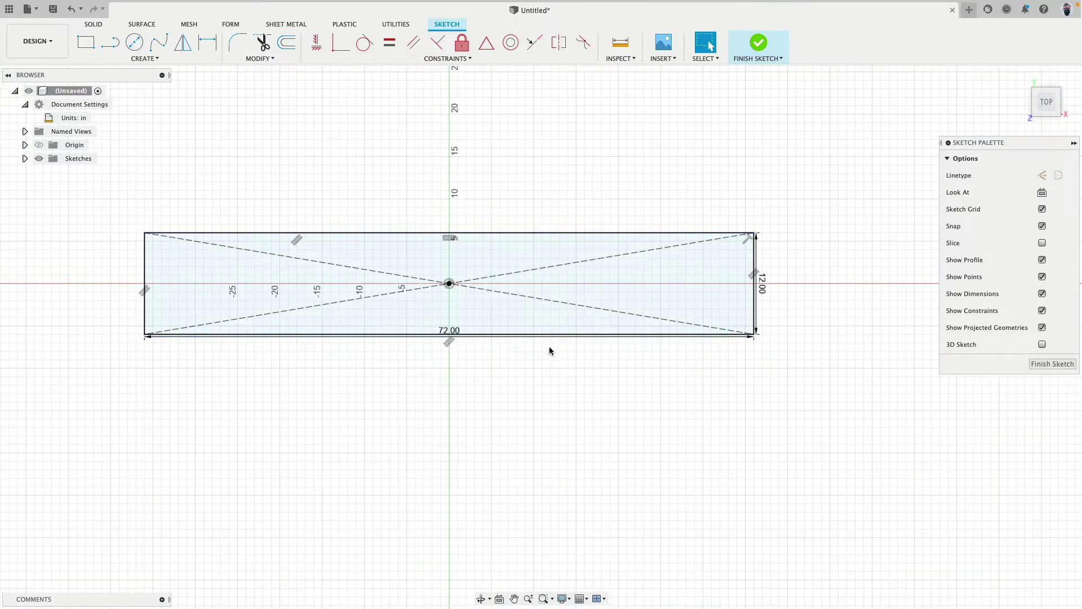
# Dimension the rectangle's width at 72.00 in and finish the sketch.
pyautogui.click(459, 335)
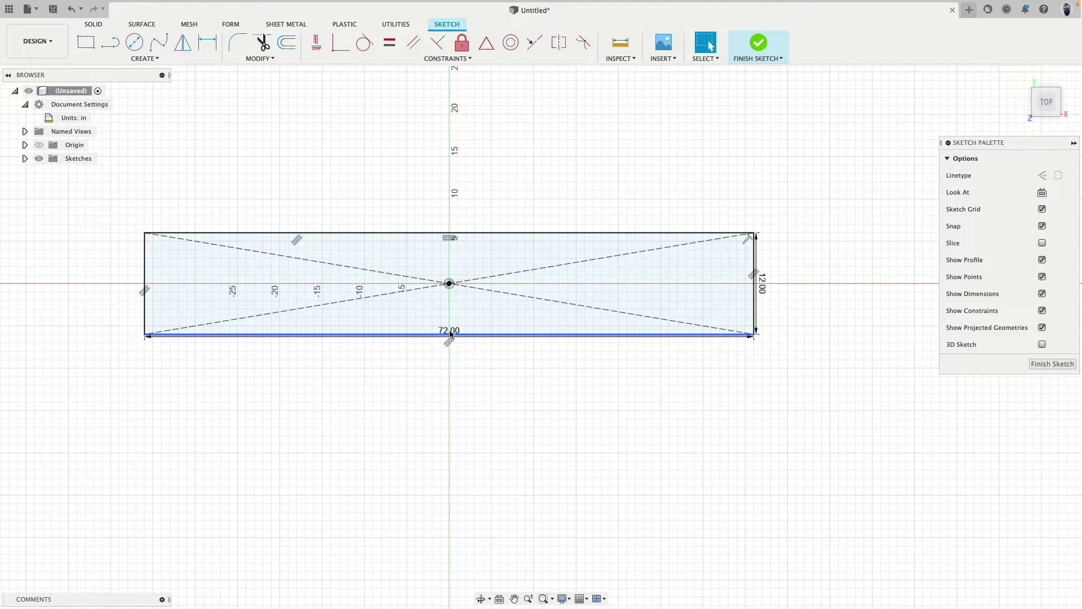
pyautogui.moveTo(452, 332); pyautogui.dragTo(451, 359)
pyautogui.click(452, 357)
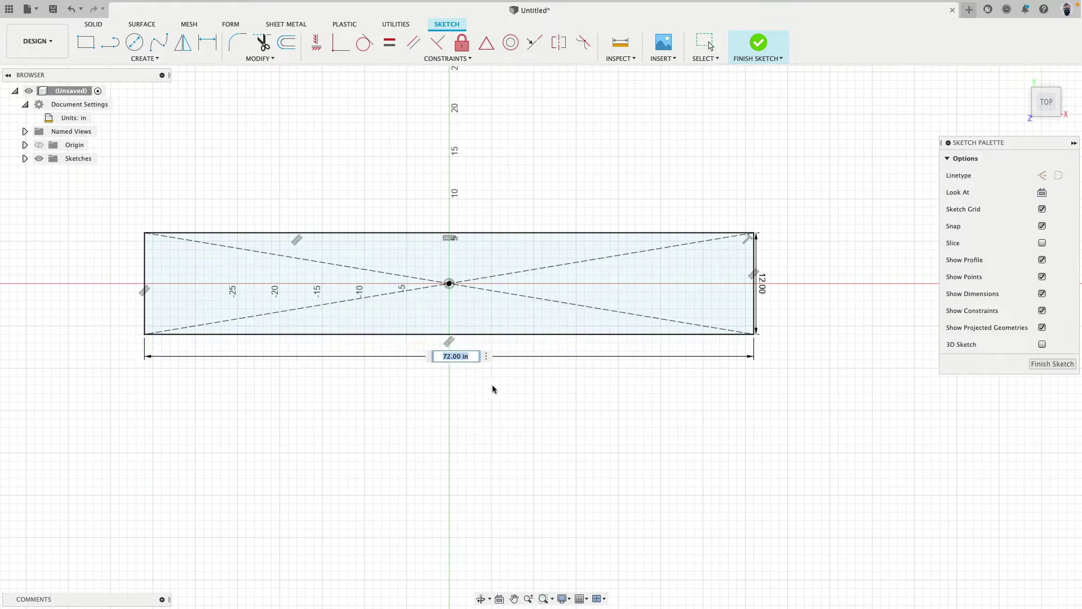
pyautogui.press('Return')
pyautogui.press('Escape')
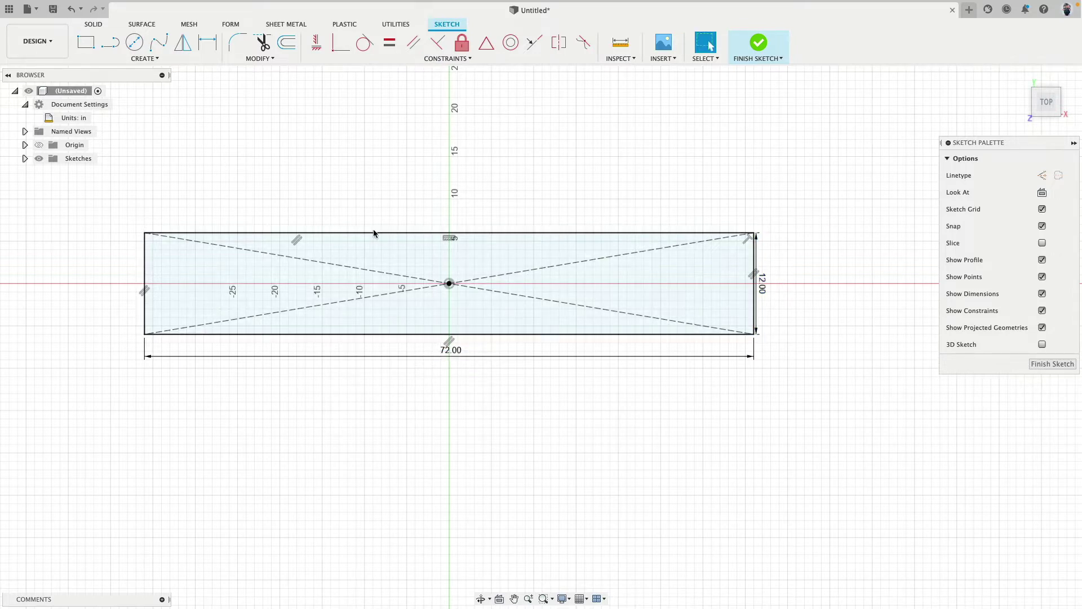
pyautogui.click(759, 46)
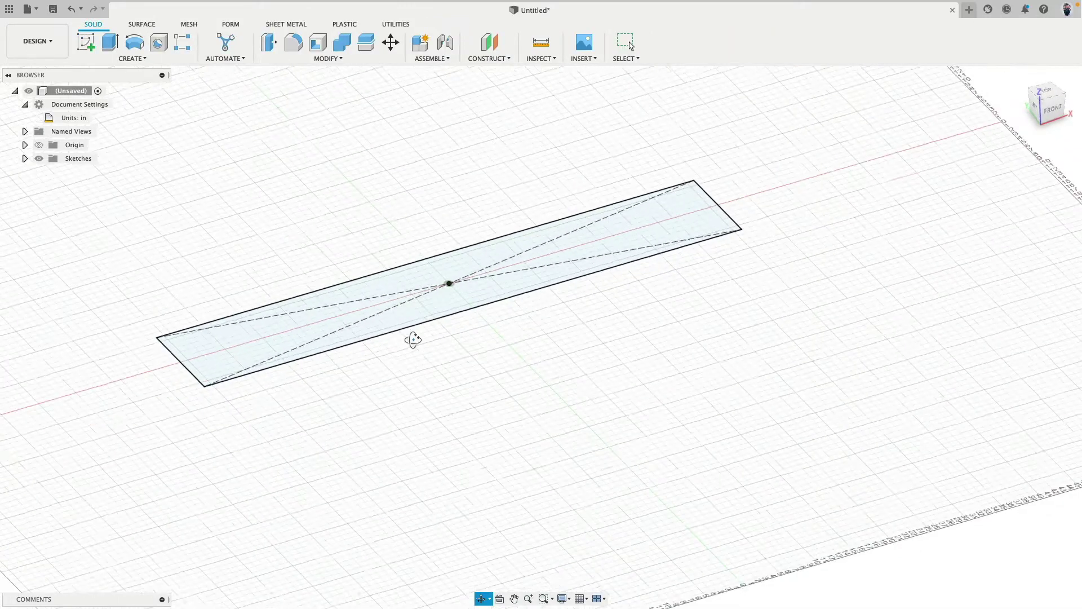
# Extrude the rectangle 0.75 in into the shelf board.
pyautogui.click(110, 43)
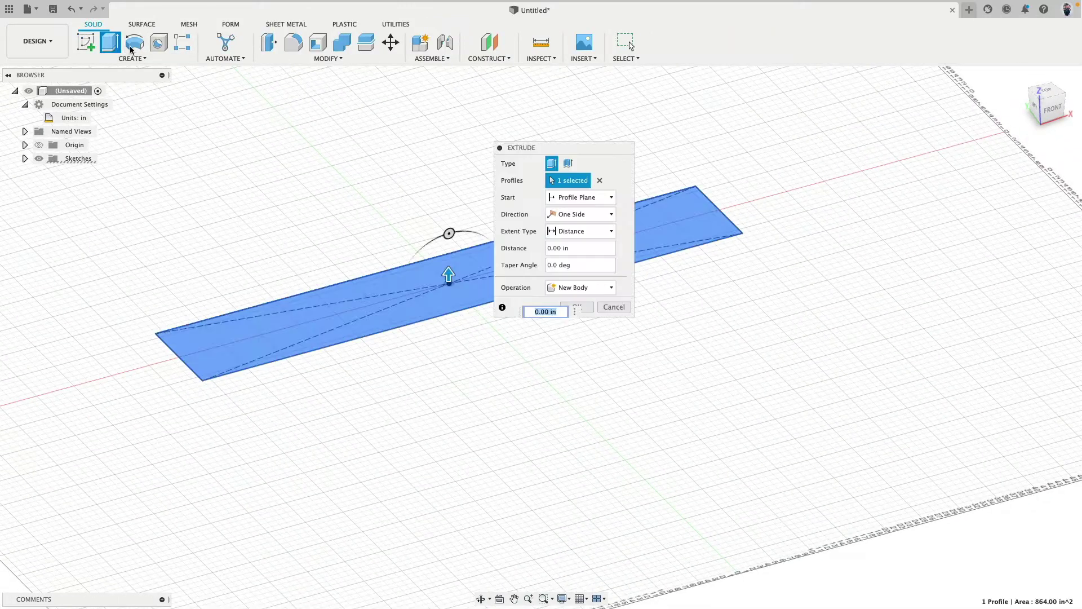
pyautogui.write('0.75')
pyautogui.press('Return')
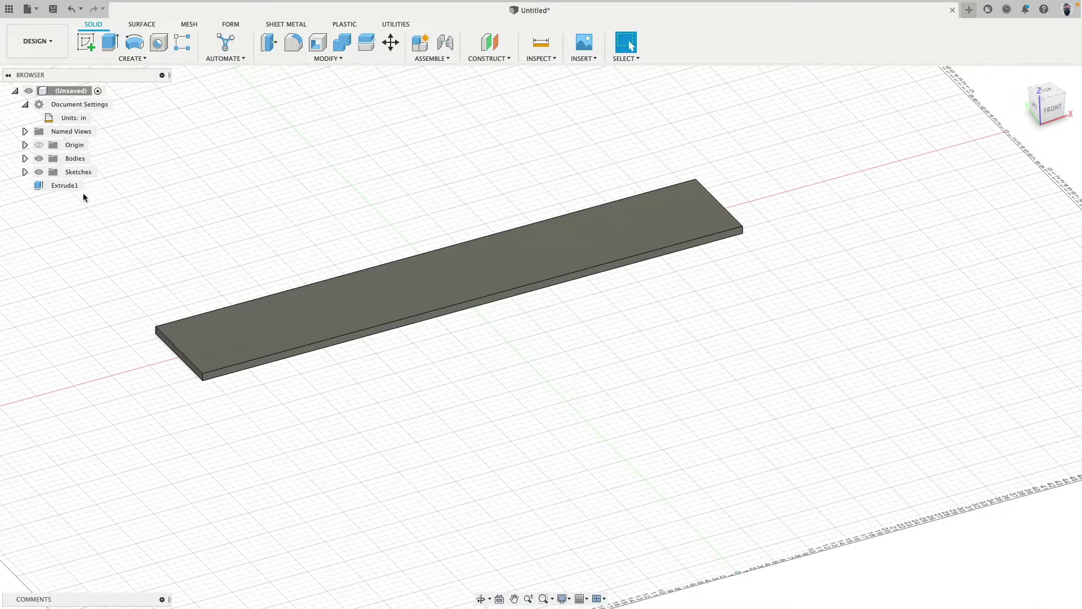
# Make Sketch1 visible again from the browser and bring up its options.
pyautogui.click(25, 159)
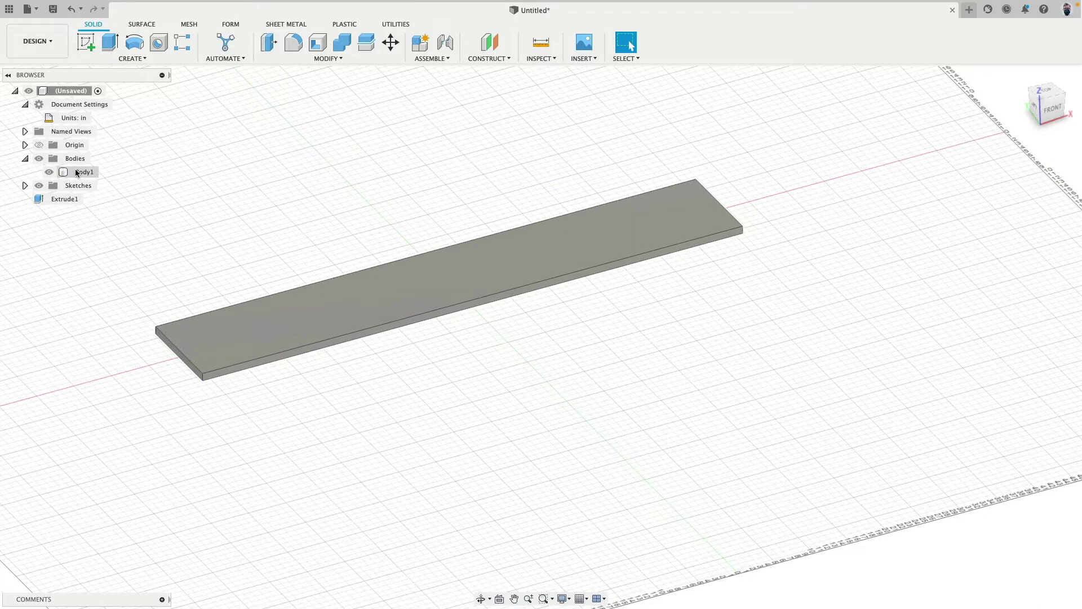
pyautogui.click(77, 172)
pyautogui.click(257, 172)
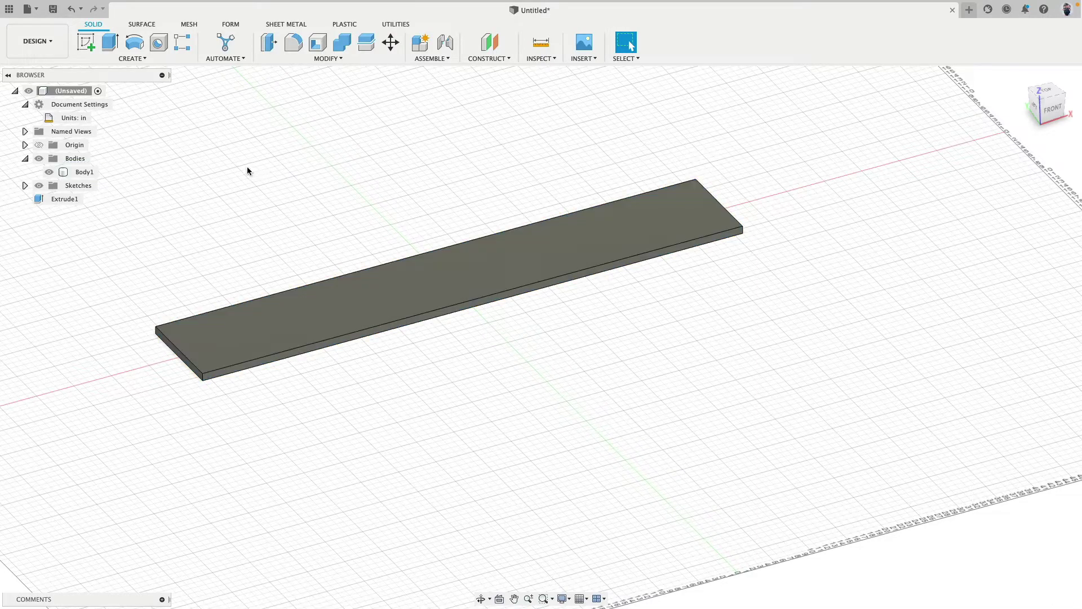
pyautogui.click(25, 185)
pyautogui.click(70, 204)
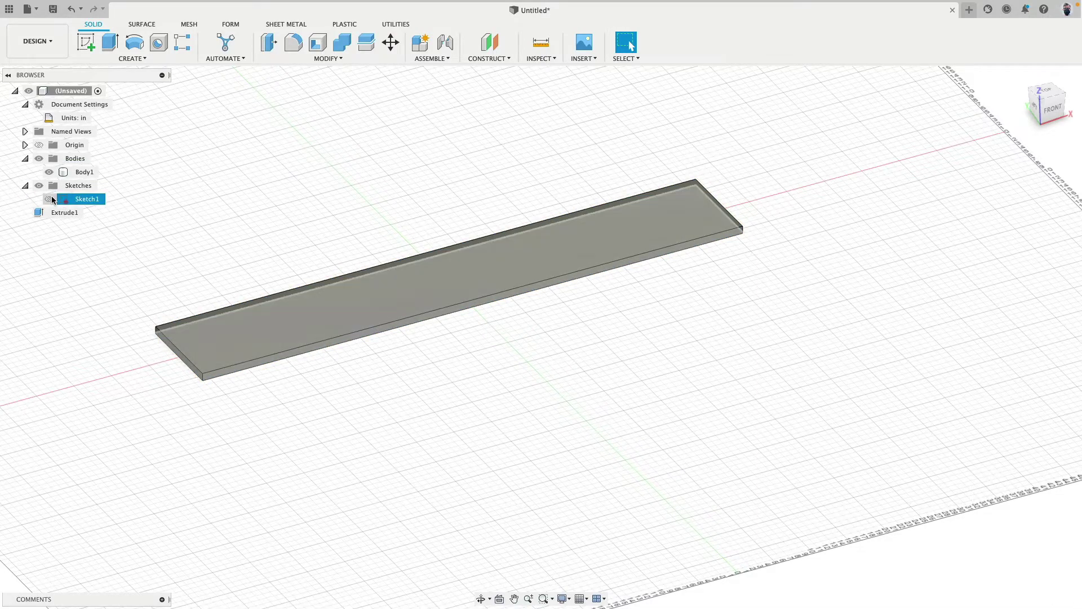
pyautogui.click(49, 199)
pyautogui.rightClick(72, 200)
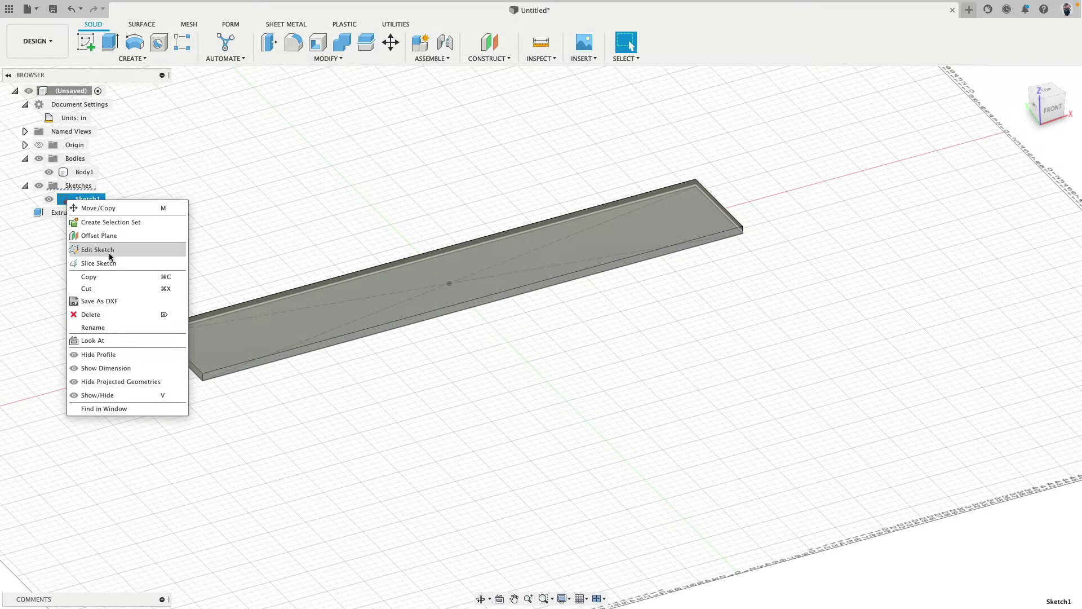
# Reopen Sketch1 with the shelf hidden and draw a closed line profile at its left end.
pyautogui.click(96, 248)
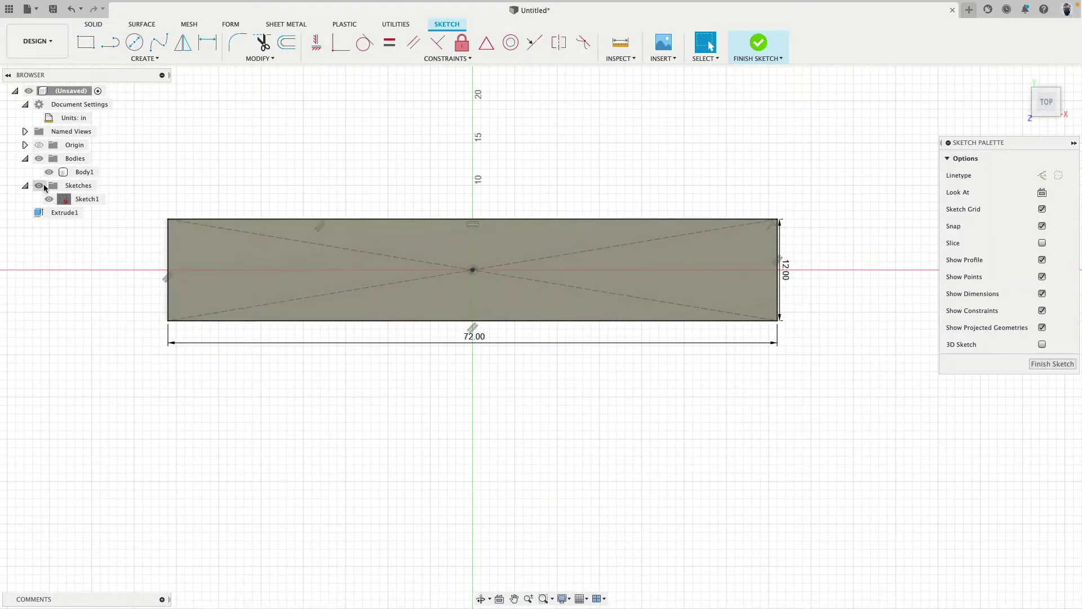
pyautogui.click(49, 172)
pyautogui.scroll(6, 200, 189)
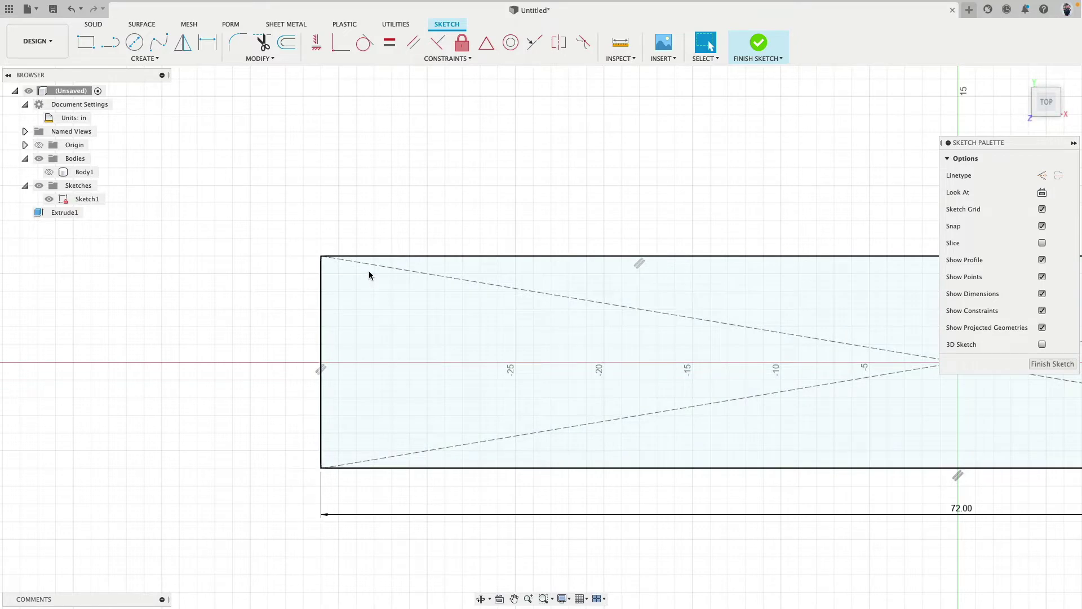
pyautogui.click(110, 42)
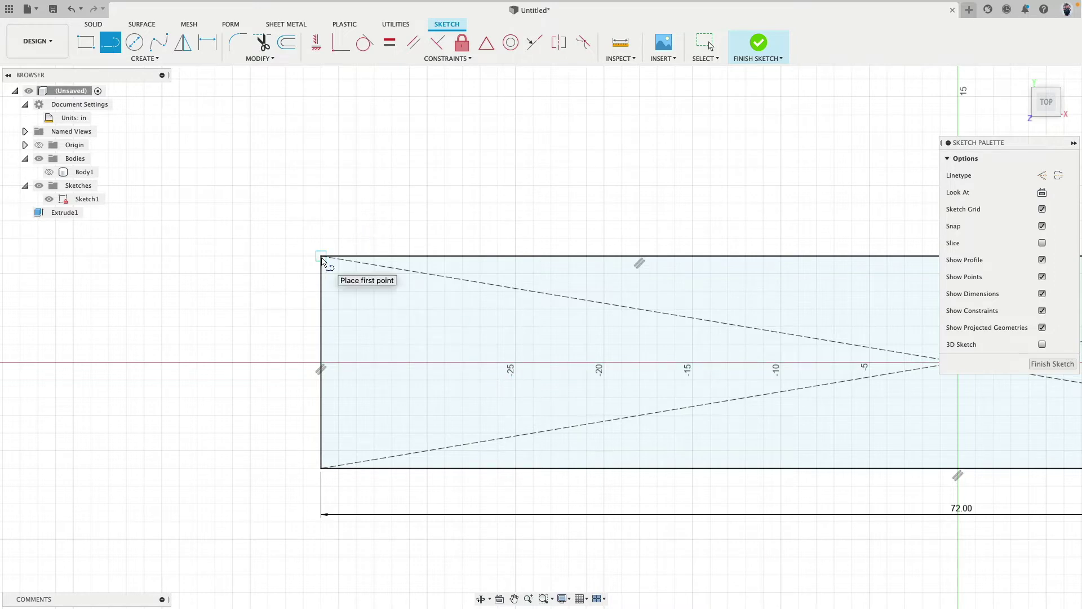
pyautogui.click(321, 257)
pyautogui.click(320, 215)
pyautogui.click(257, 215)
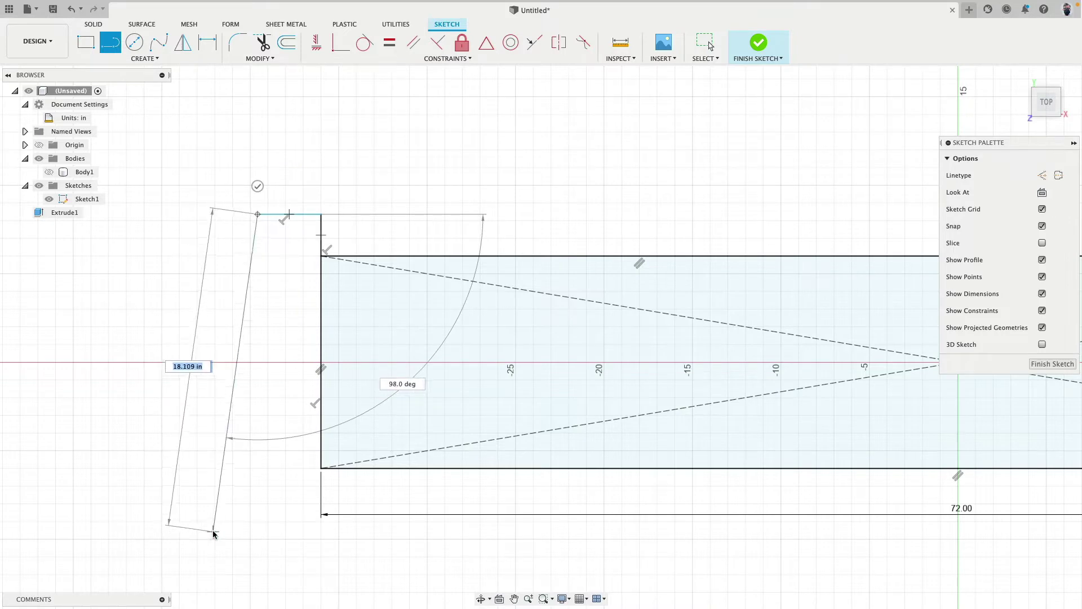
pyautogui.click(213, 530)
pyautogui.click(289, 568)
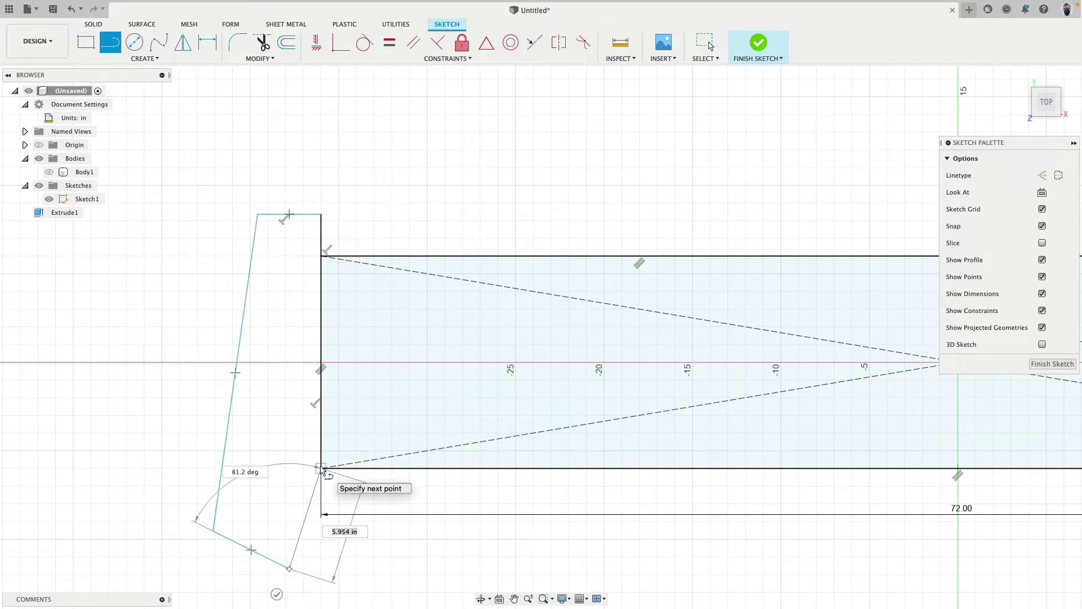
pyautogui.click(321, 468)
# Constrain the end profile's edges to be horizontal and vertical.
pyautogui.click(317, 42)
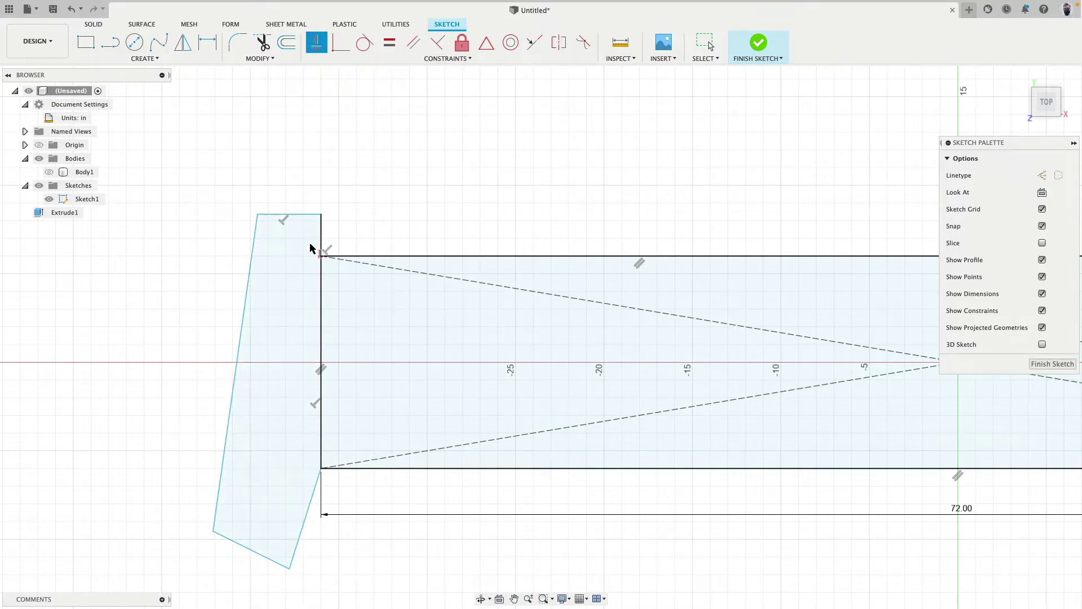
pyautogui.click(242, 338)
pyautogui.click(307, 513)
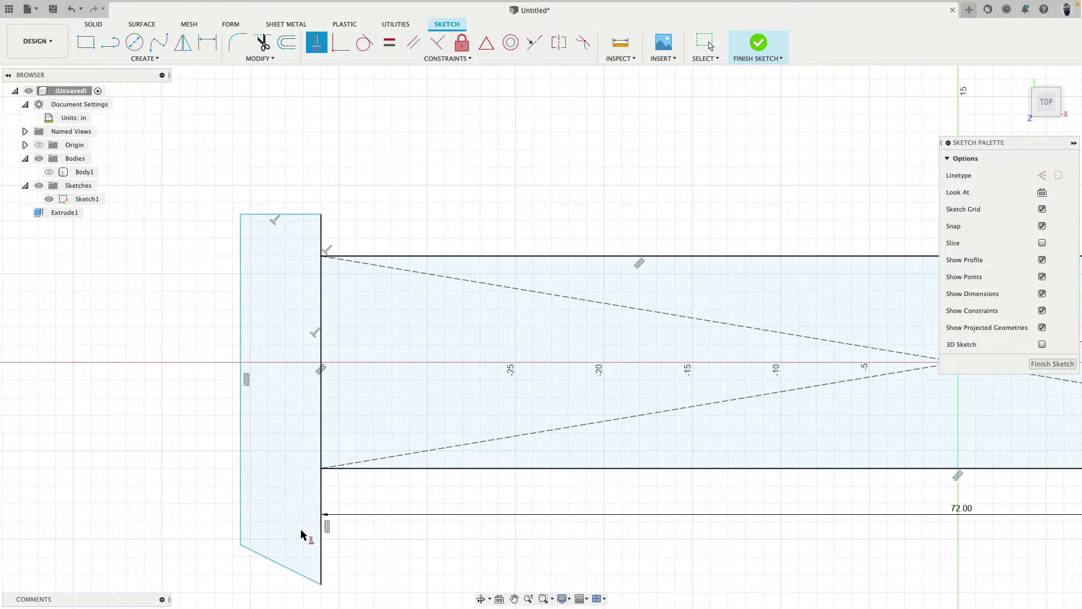
pyautogui.click(290, 570)
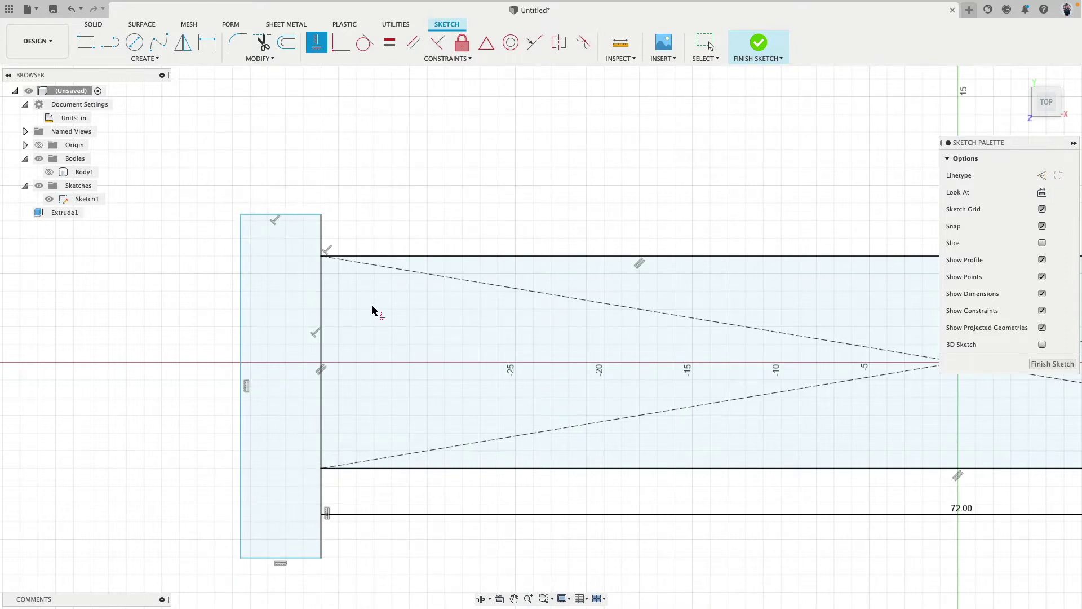
pyautogui.press('Escape')
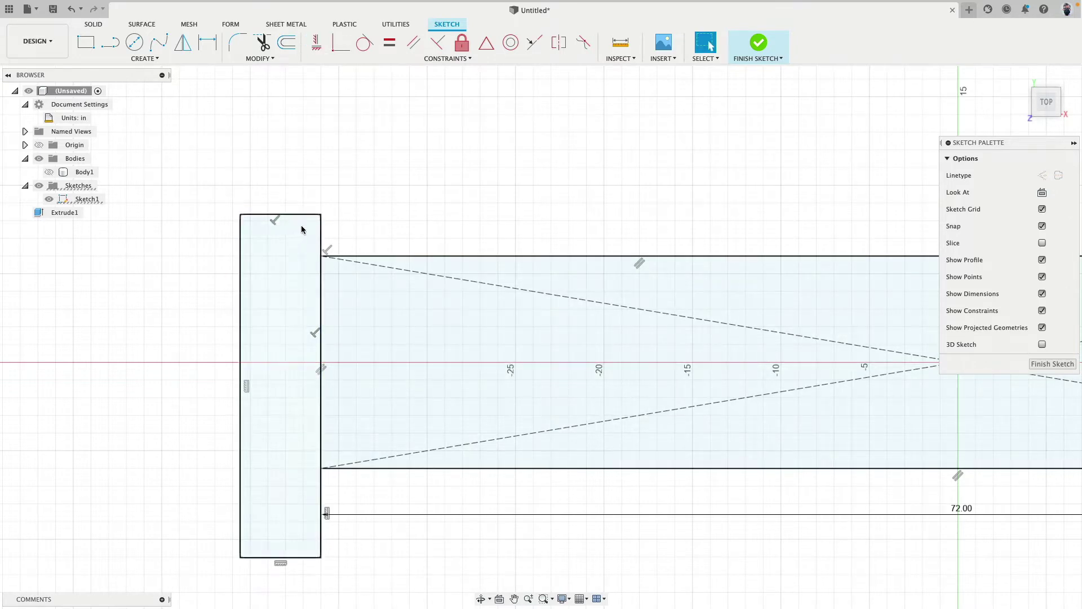
pyautogui.click(316, 42)
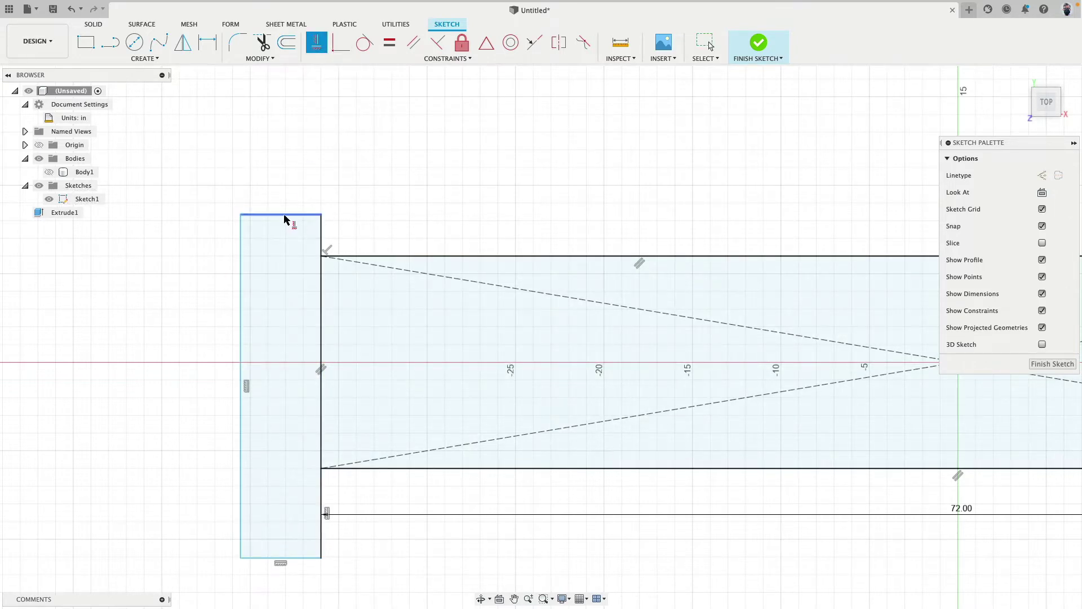
pyautogui.click(284, 215)
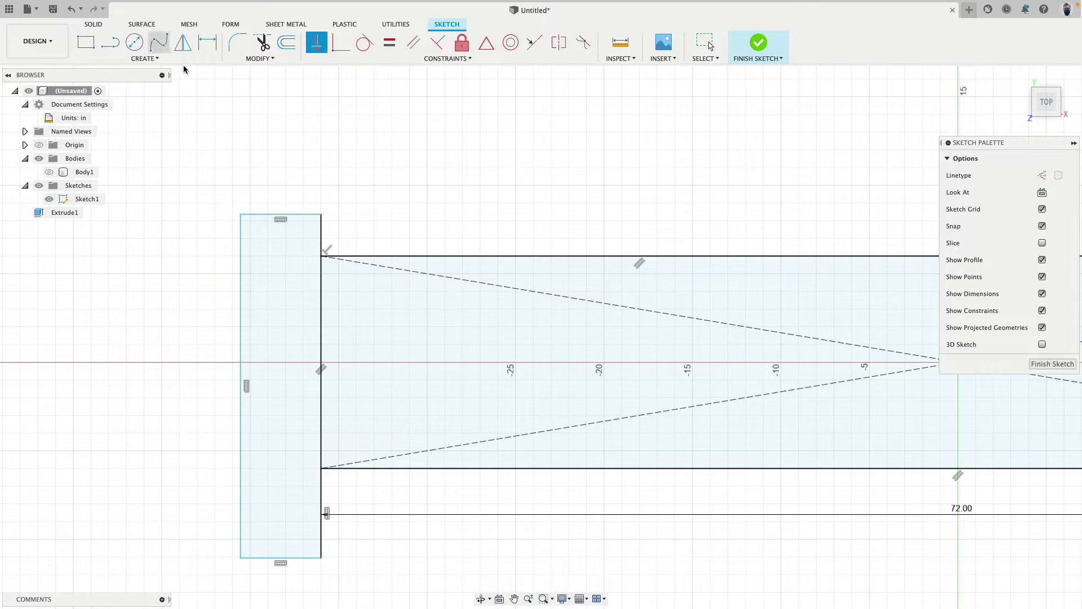
pyautogui.press('Escape')
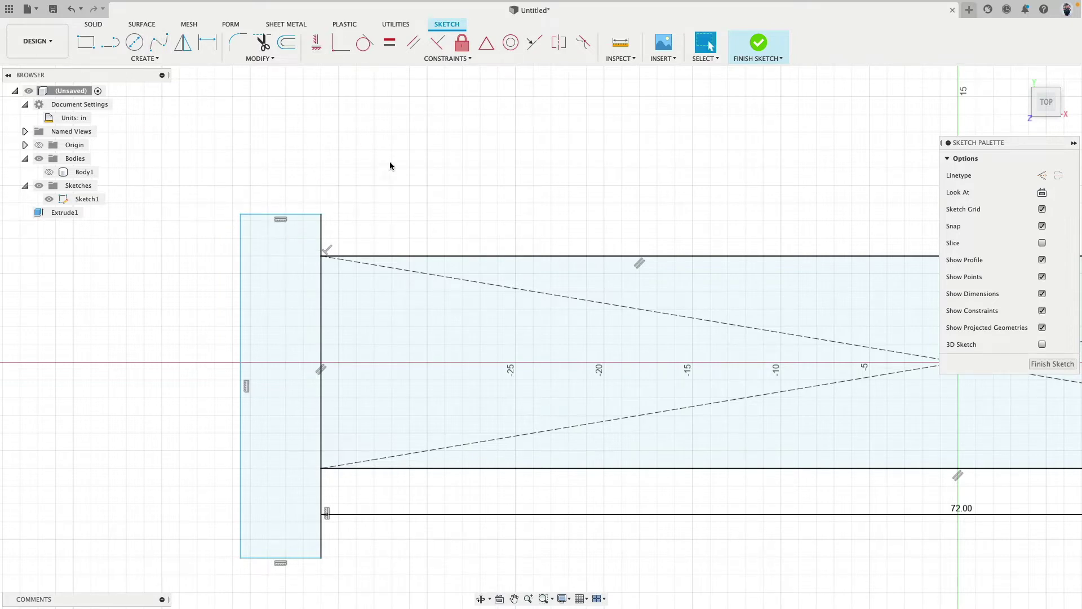
# Make both overhang segments equal and dimension the overhang at 1 in.
pyautogui.click(323, 535)
pyautogui.keyDown('shift'); pyautogui.click(332, 514); pyautogui.keyUp('shift')
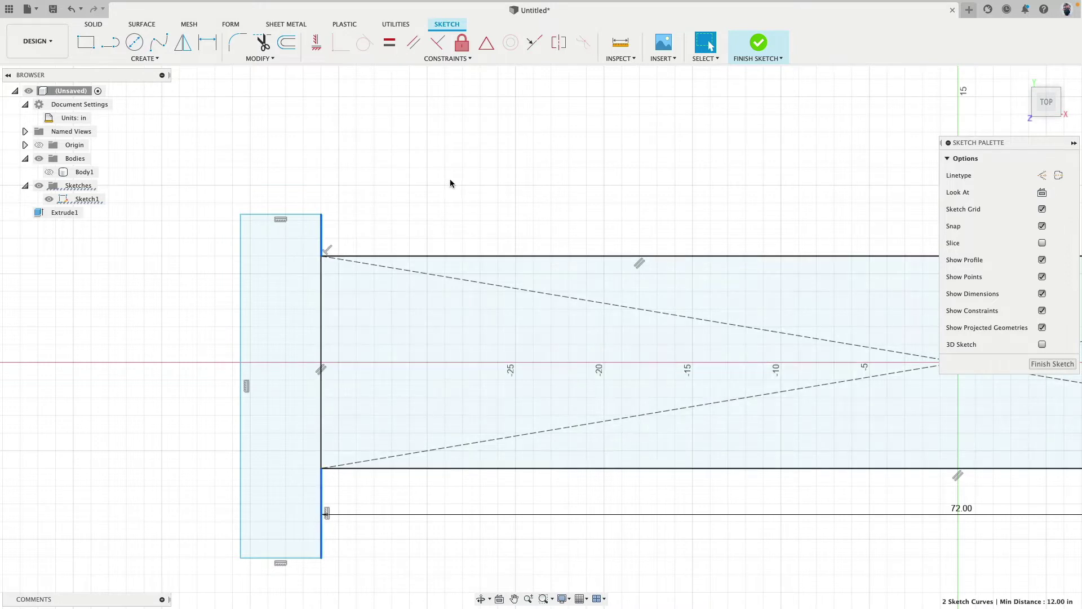
pyautogui.click(398, 45)
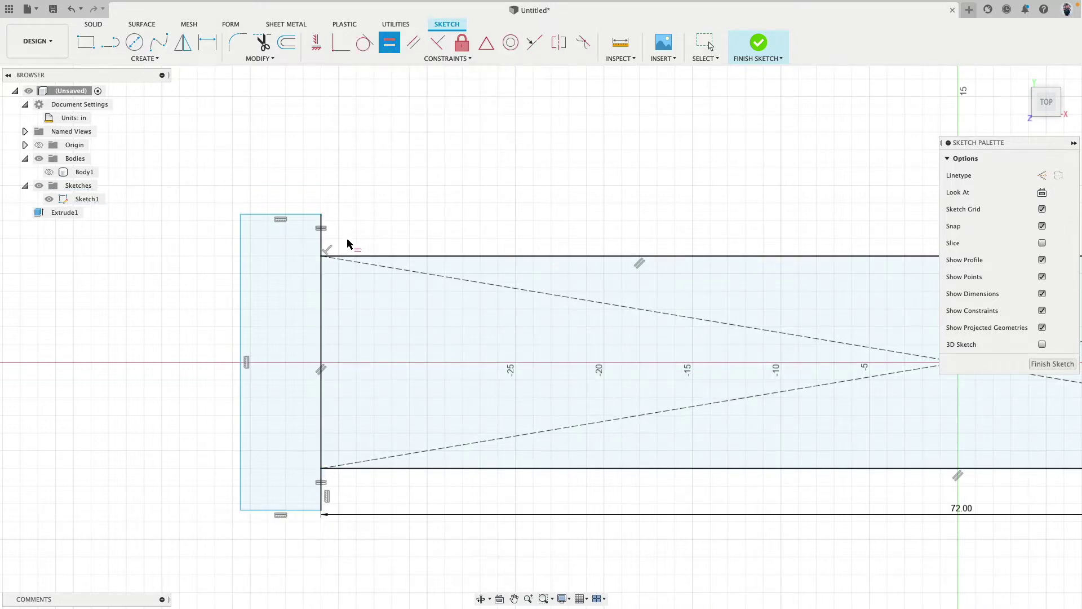
pyautogui.press('d')
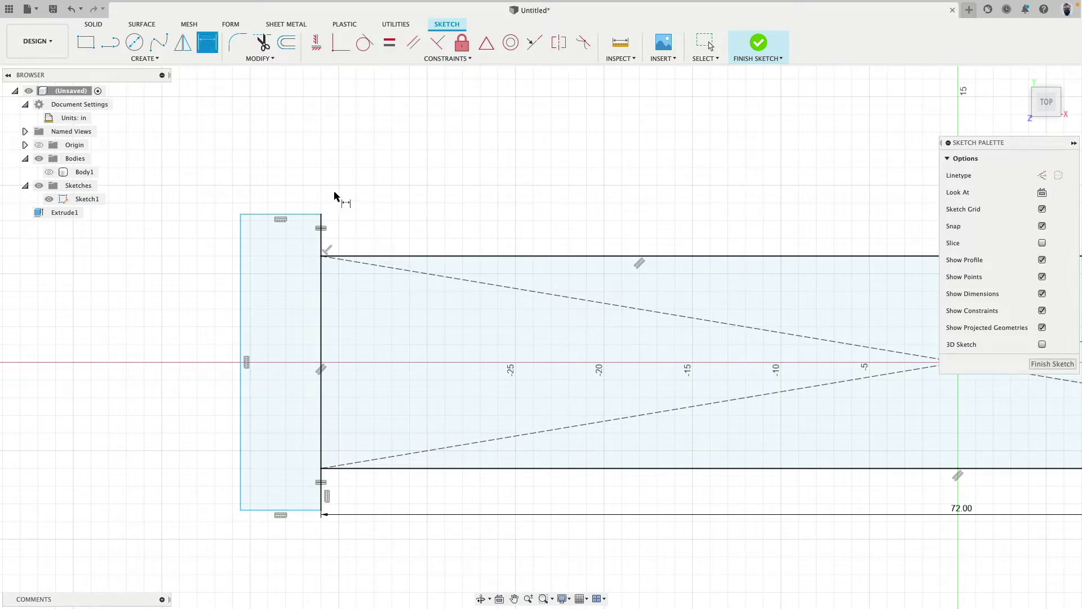
pyautogui.click(145, 59)
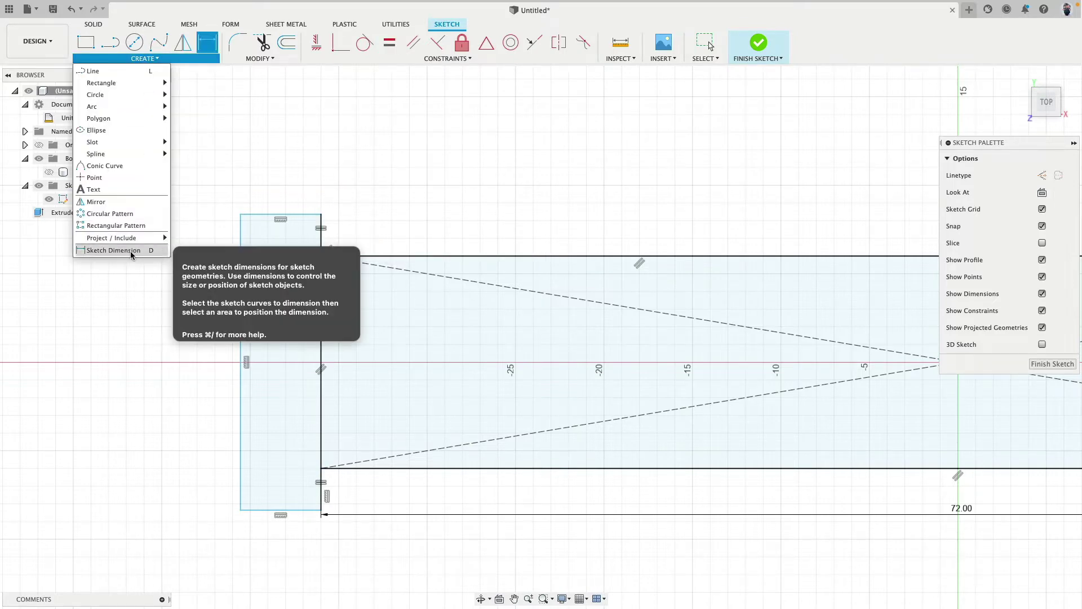
pyautogui.click(131, 250)
pyautogui.click(322, 241)
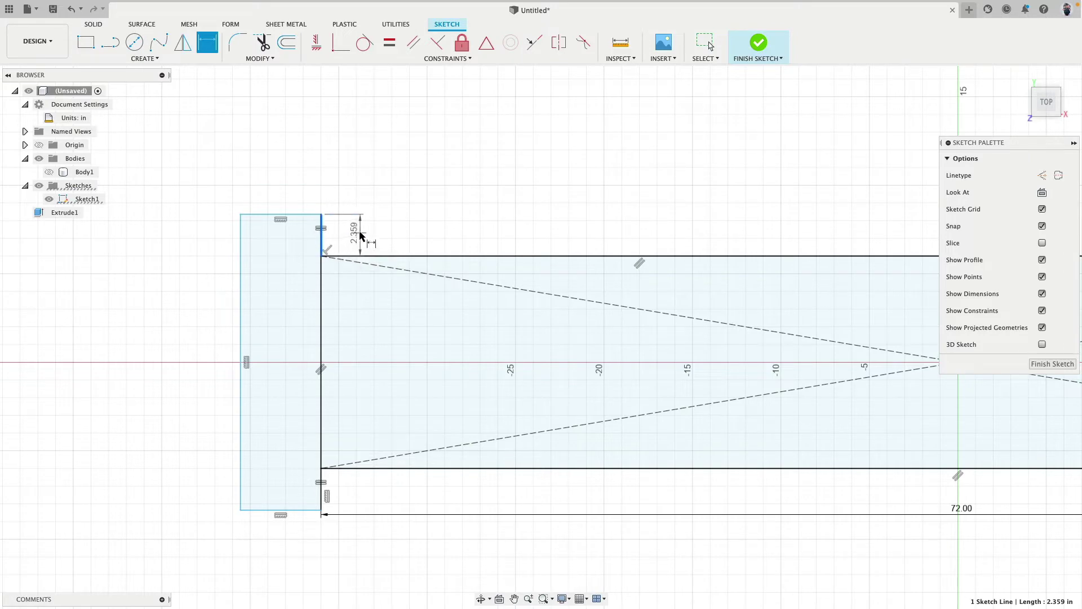
pyautogui.click(361, 235)
pyautogui.write('1')
pyautogui.press('Return')
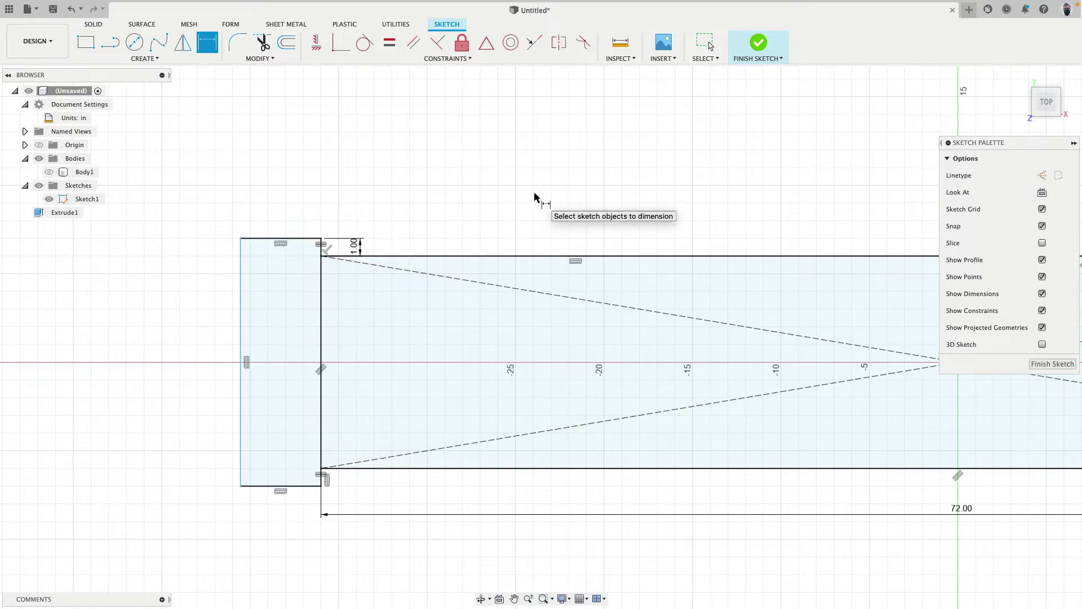
# Dimension the strip width at 1 in, then replace it with an equal-to-overhang constraint.
pyautogui.click(289, 241)
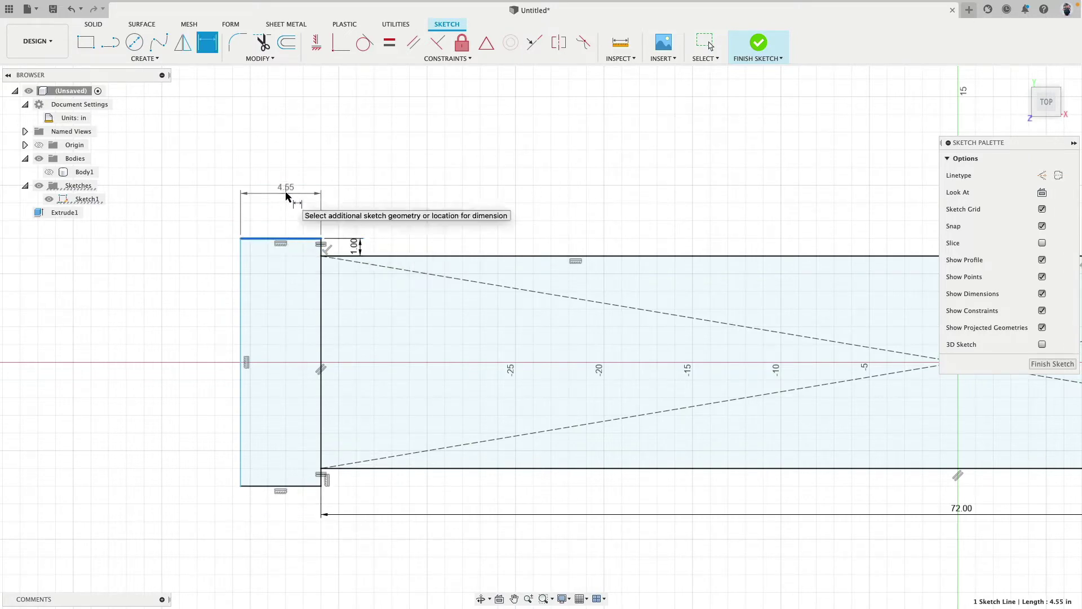
pyautogui.click(288, 194)
pyautogui.write('1')
pyautogui.press('Return')
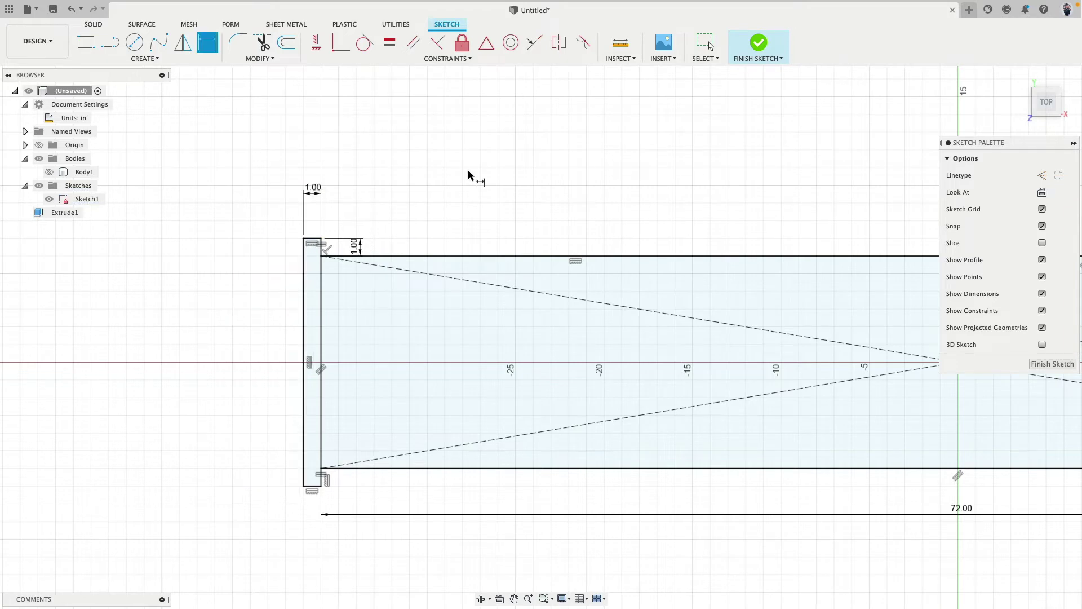
pyautogui.scroll(3, 327, 216)
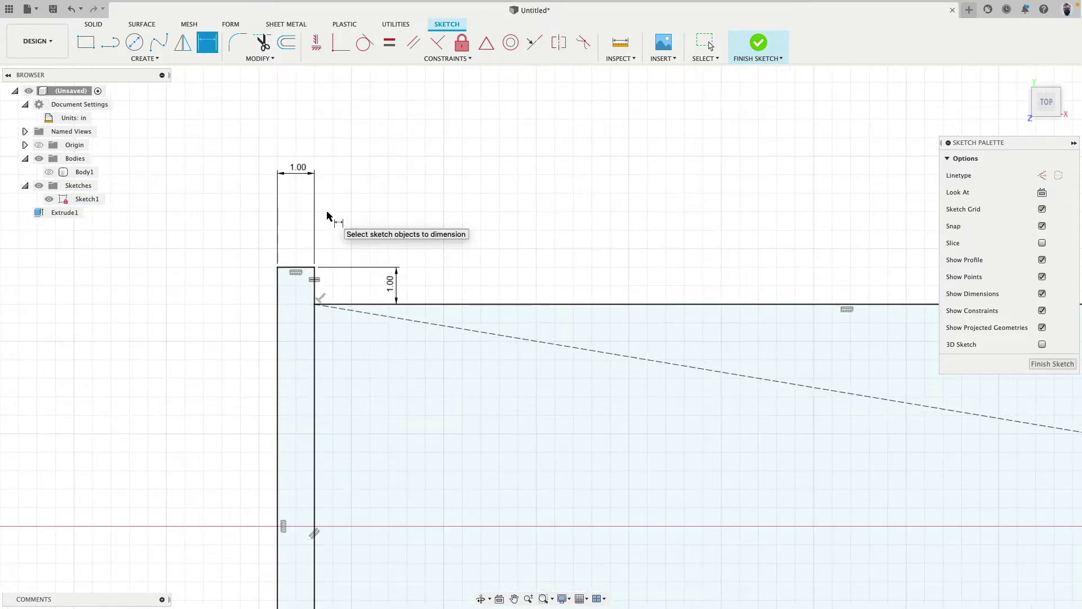
pyautogui.press('Escape')
pyautogui.click(299, 174)
pyautogui.press('Delete')
pyautogui.click(389, 42)
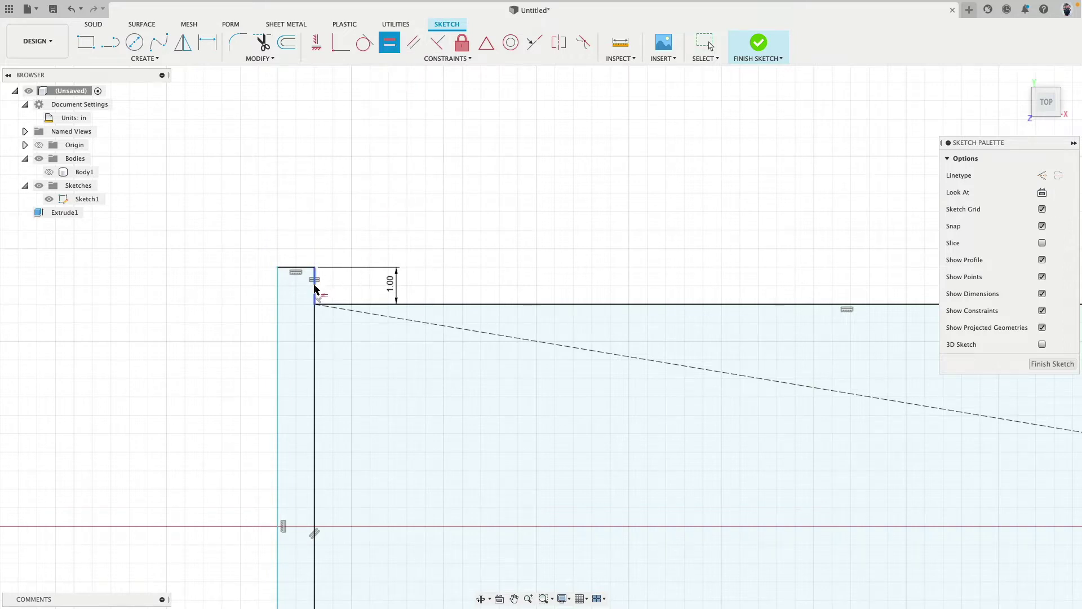
pyautogui.click(306, 270)
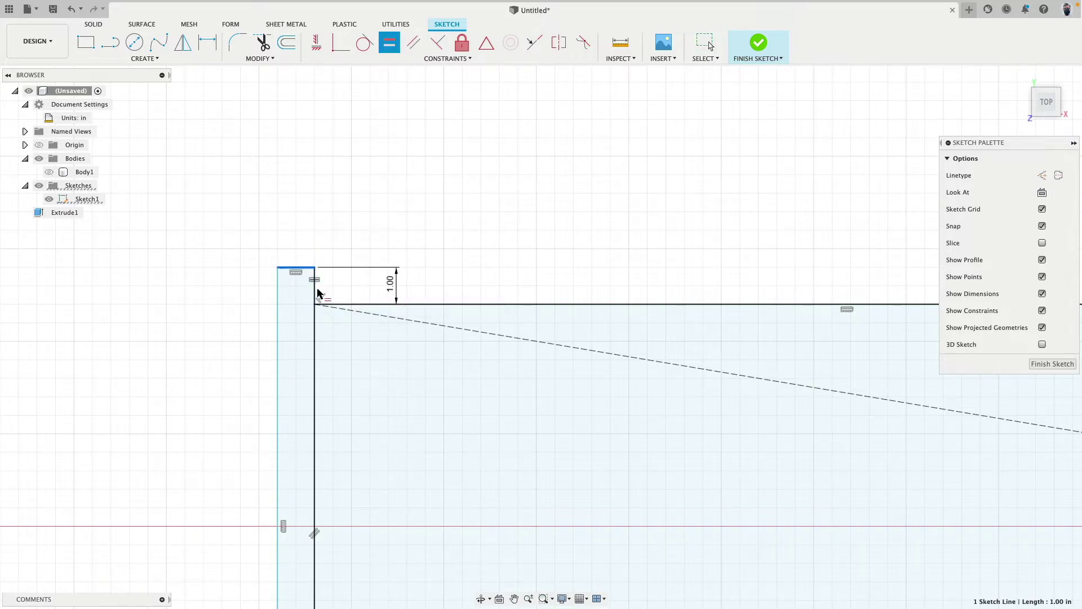
pyautogui.click(317, 293)
pyautogui.press('Escape')
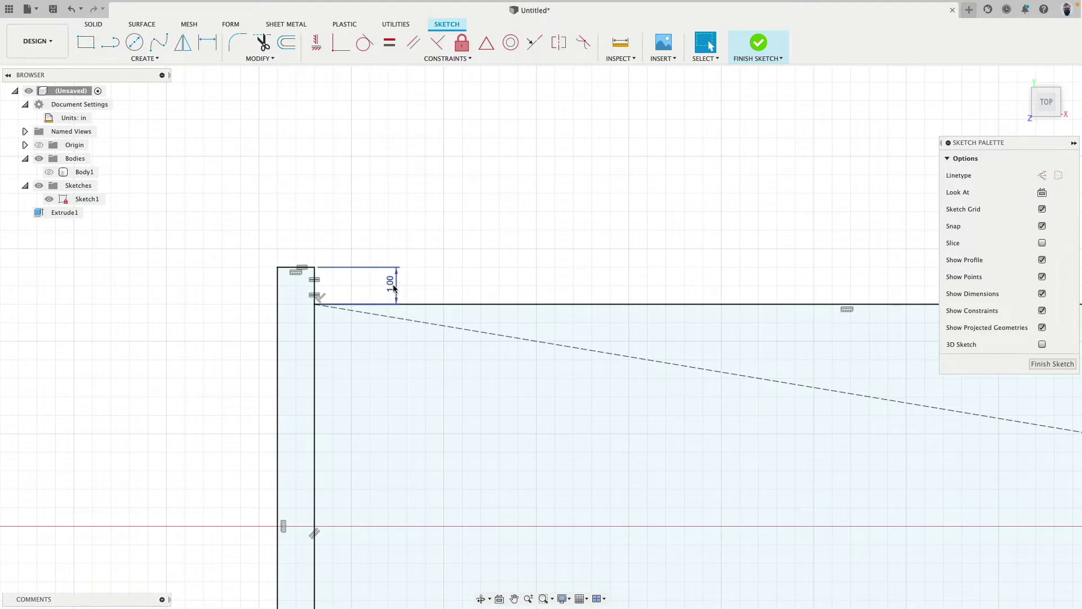
# Test the overhang at 2 in, restore it to 1 in, and orbit to a 3D view.
pyautogui.doubleClick(391, 284)
pyautogui.write('2')
pyautogui.press('Return')
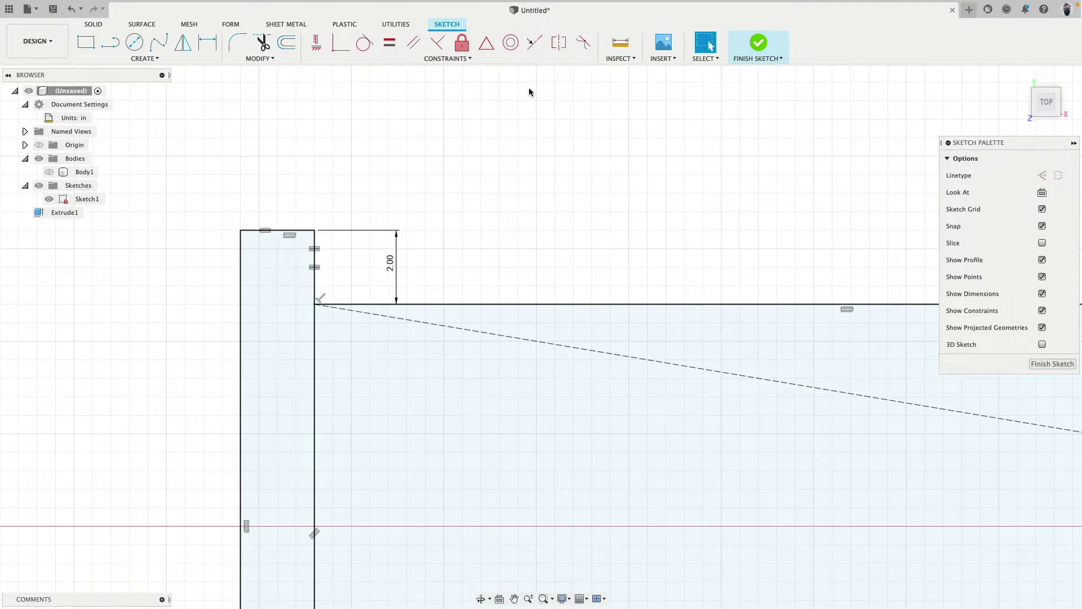
pyautogui.doubleClick(391, 268)
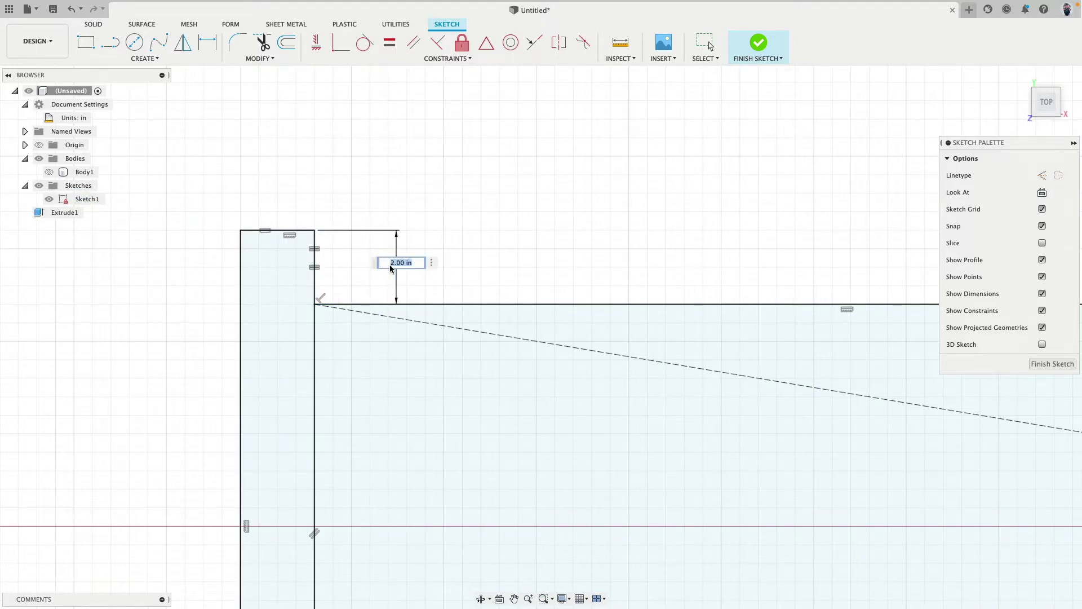
pyautogui.write('1')
pyautogui.press('Return')
pyautogui.scroll(-3, 386, 175)
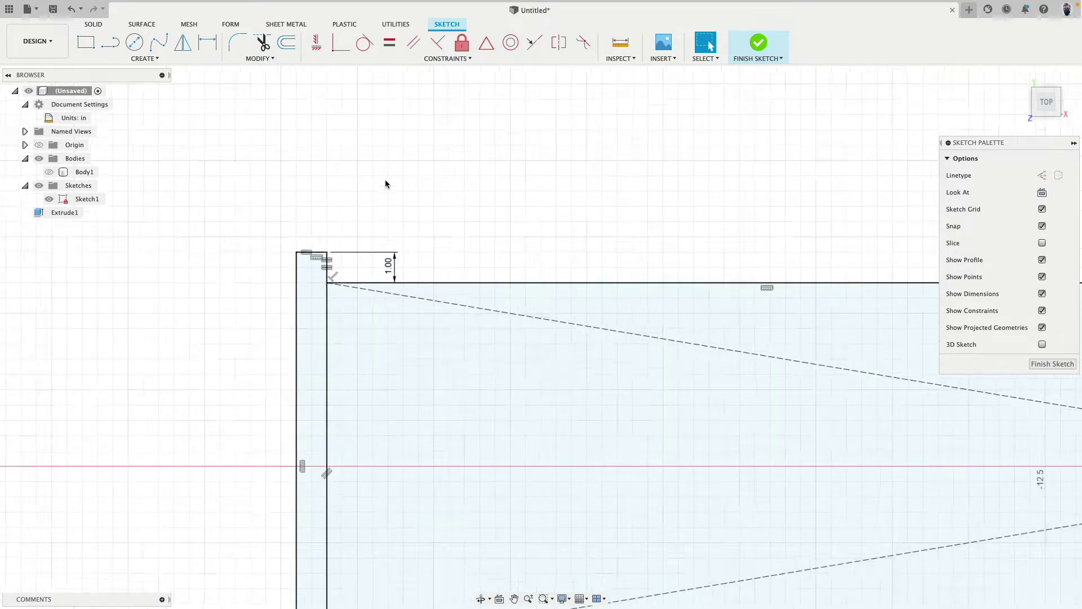
pyautogui.scroll(5, 367, 227)
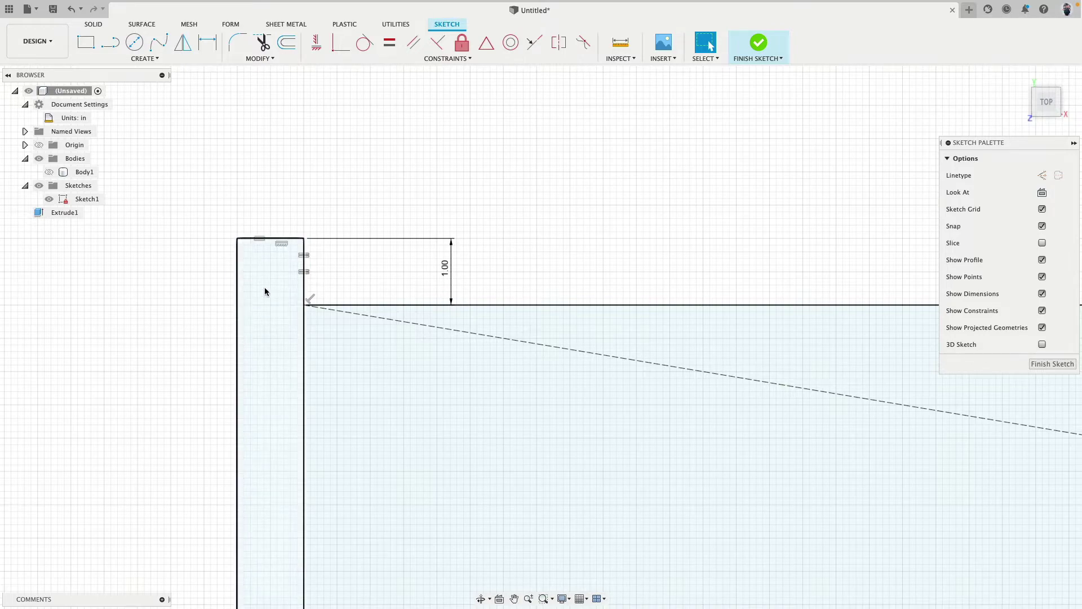
pyautogui.scroll(-5, 200, 304)
pyautogui.scroll(1, 200, 306)
pyautogui.keyDown('shift'); pyautogui.moveTo(170, 426); pyautogui.dragTo(253, 344, button='middle'); pyautogui.keyUp('shift')
# Finish the sketch and show the shelf body again.
pyautogui.click(758, 45)
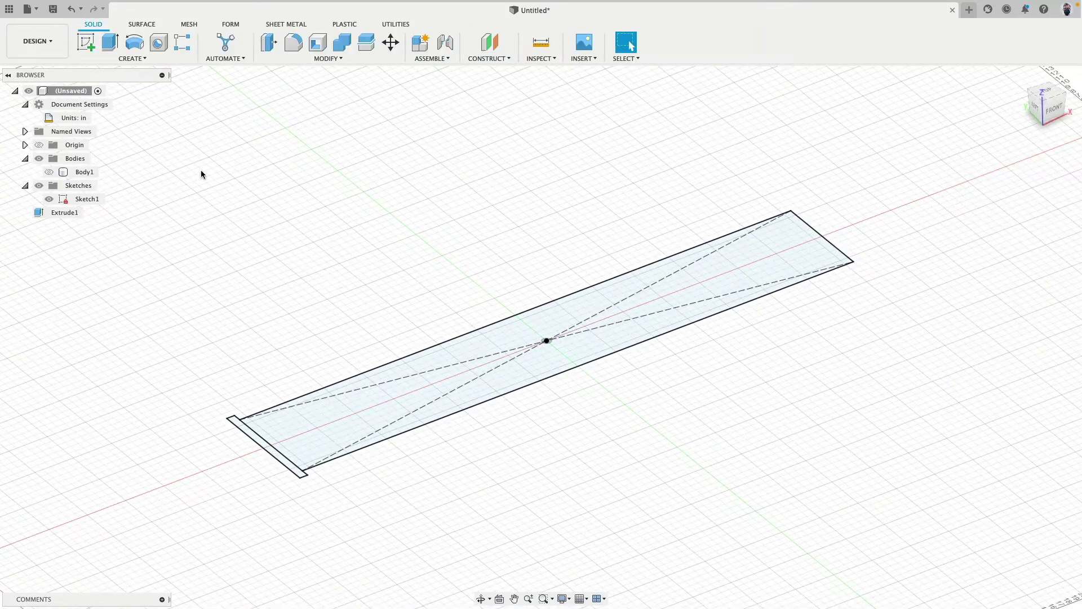
pyautogui.click(49, 172)
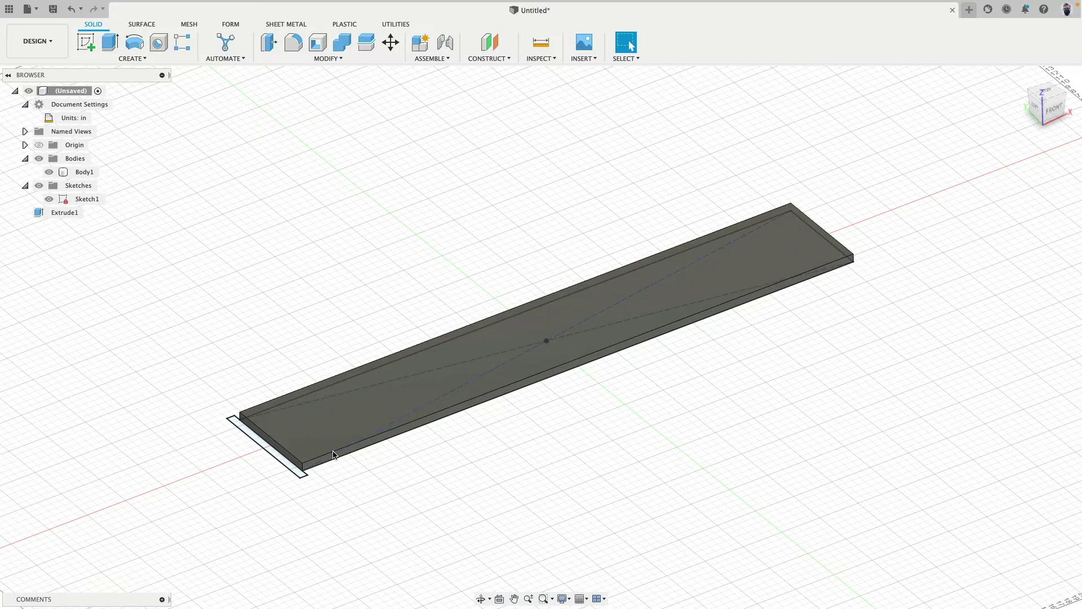
pyautogui.click(451, 407)
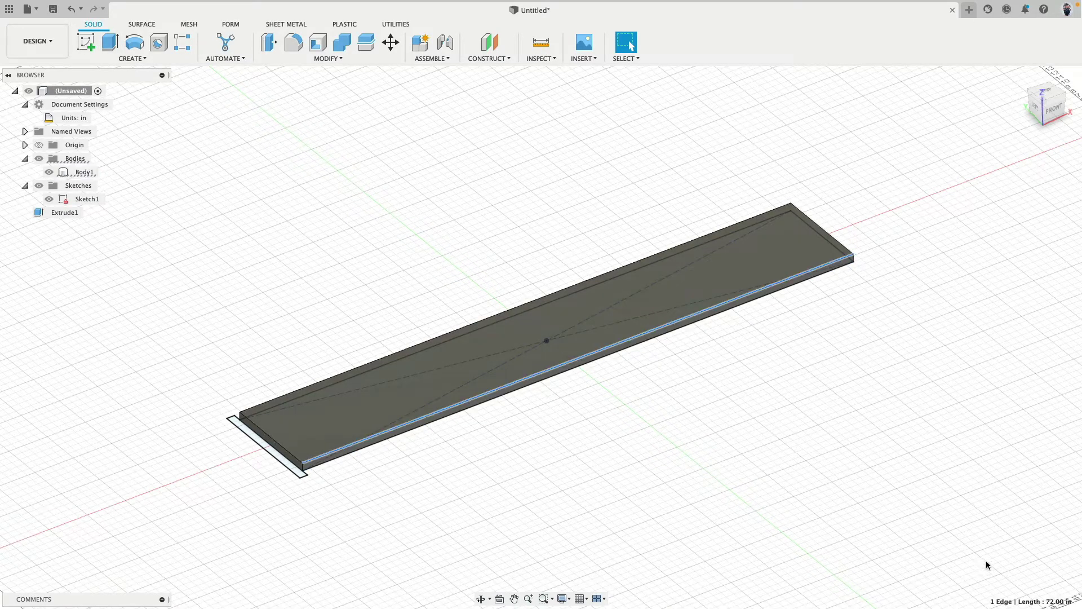
# Extrude the end strip profile 72 in upward as a new body.
pyautogui.click(110, 42)
pyautogui.scroll(-3, 233, 426)
pyautogui.scroll(5, 236, 428)
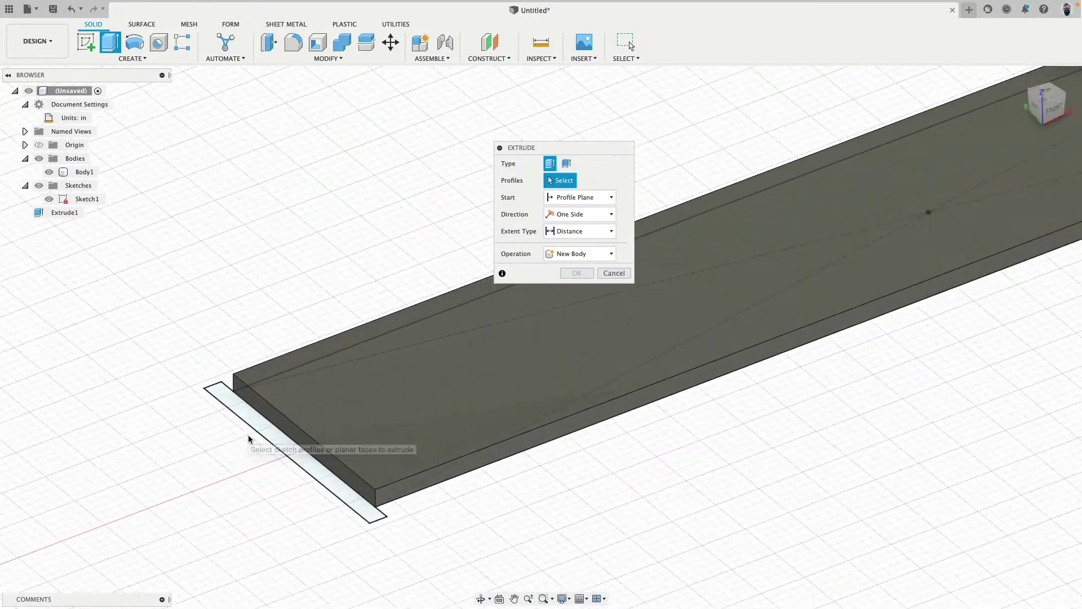
pyautogui.click(258, 421)
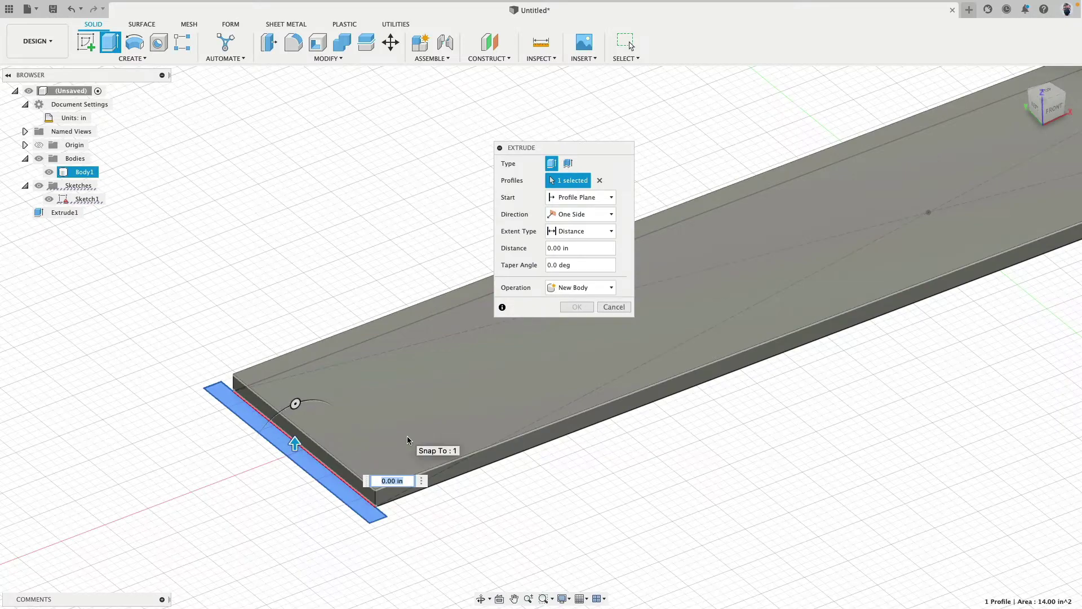
pyautogui.write('72')
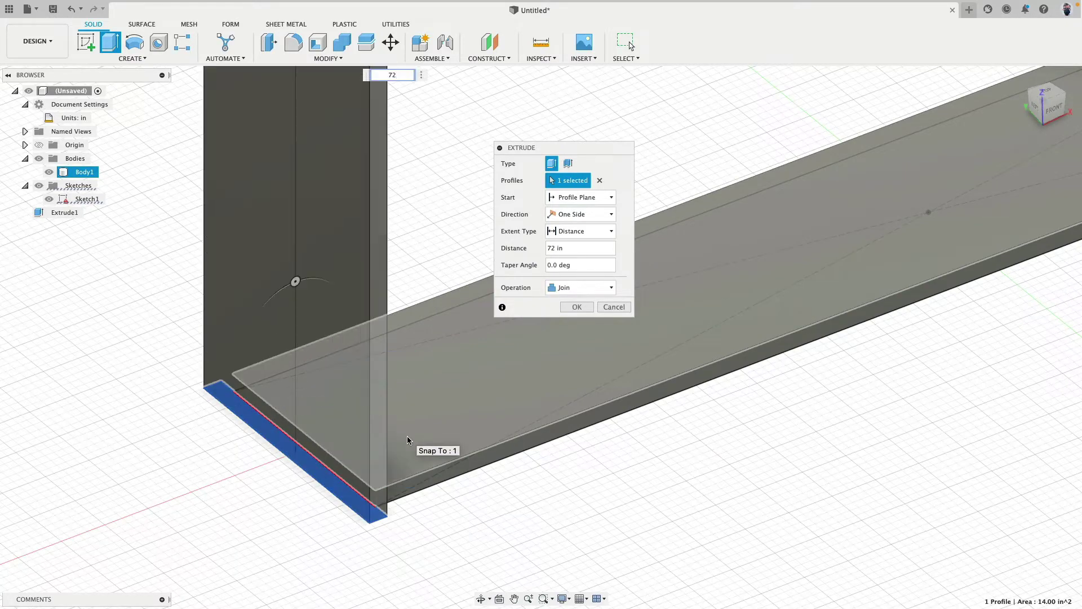
pyautogui.click(566, 287)
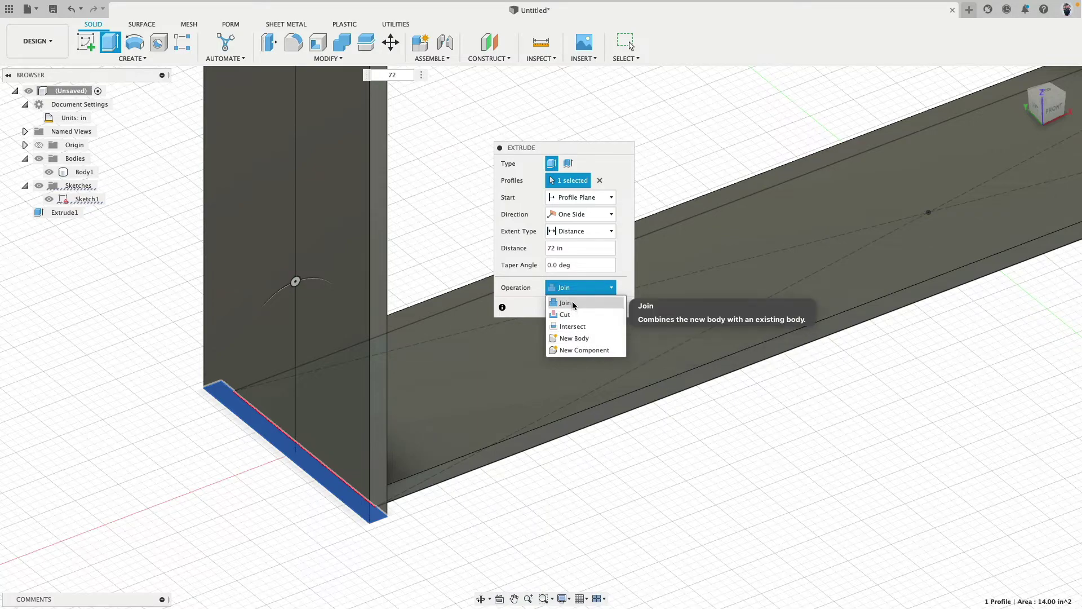
pyautogui.click(569, 338)
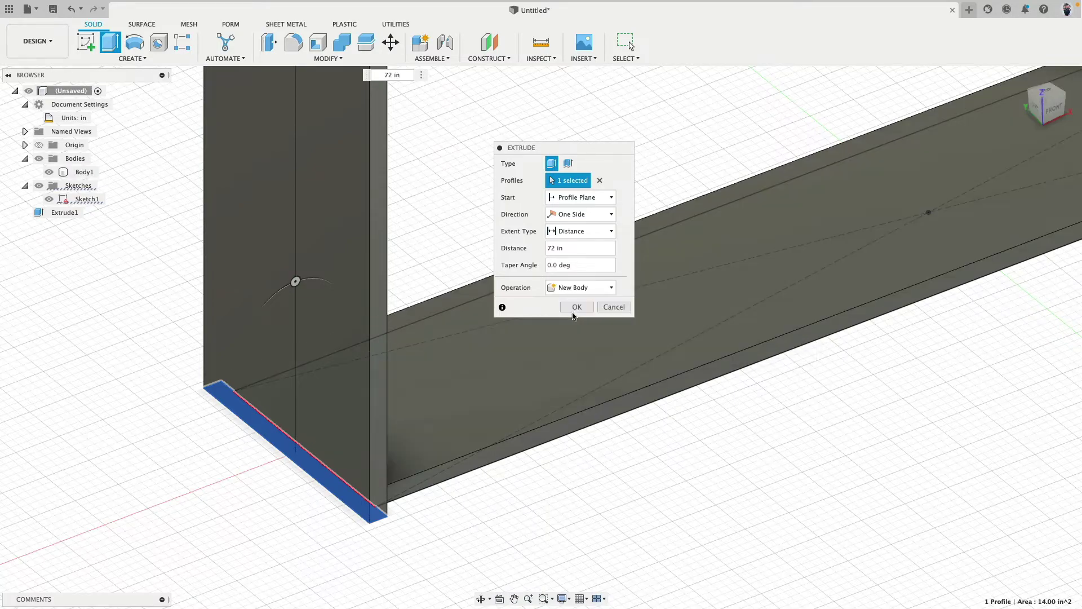
pyautogui.click(575, 307)
pyautogui.scroll(-5, 491, 317)
pyautogui.scroll(-5, 536, 235)
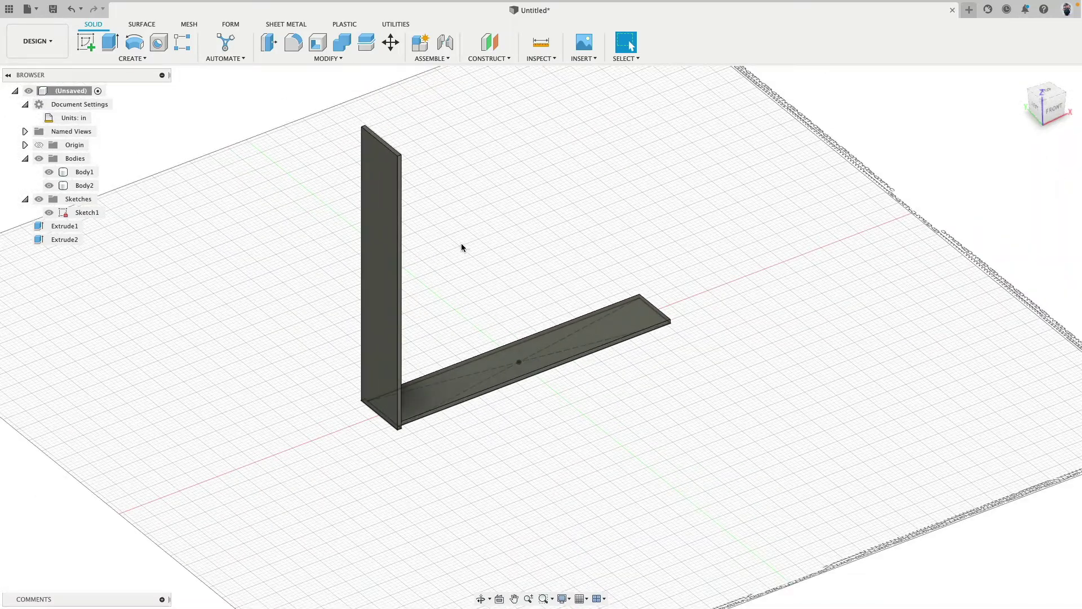
# Shell the upright panel with both large faces removed, leaving an open frame.
pyautogui.click(318, 42)
pyautogui.click(379, 186)
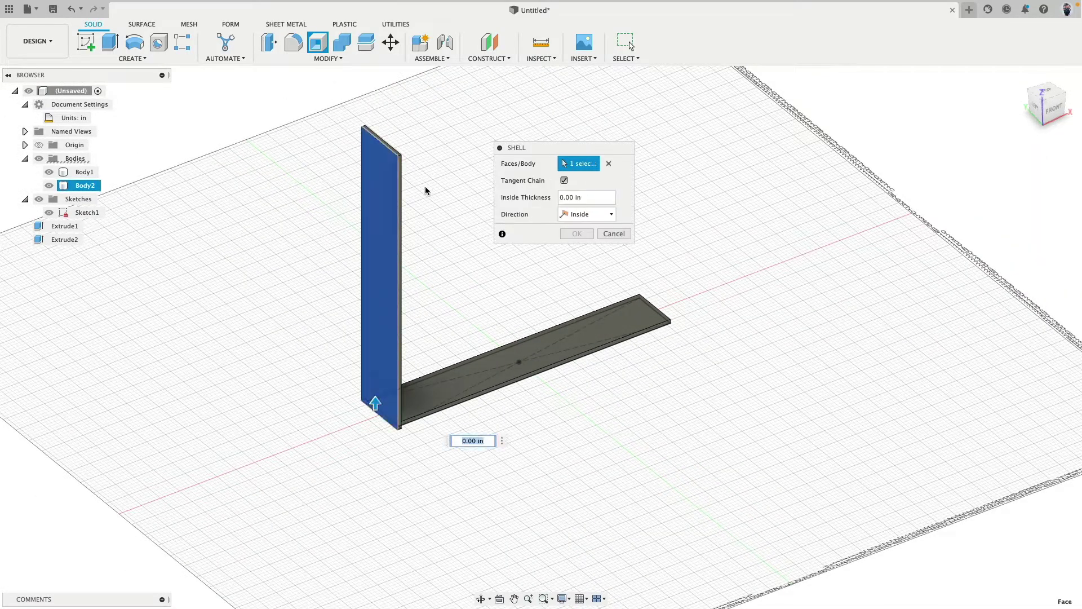
pyautogui.keyDown('shift'); pyautogui.moveTo(432, 187); pyautogui.dragTo(340, 195, button='middle'); pyautogui.keyUp('shift')
pyautogui.click(340, 195)
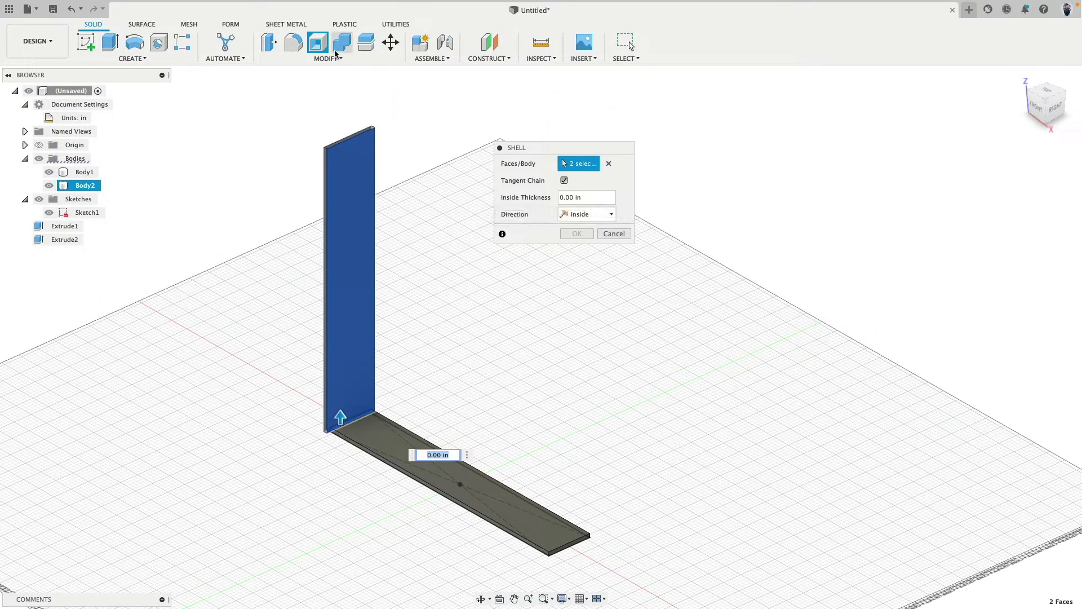
pyautogui.press('Tab')
pyautogui.click(577, 233)
# Hide Sketch1, check the frame and plate bodies, then hide all bodies.
pyautogui.keyDown('shift'); pyautogui.moveTo(265, 348); pyautogui.dragTo(501, 454, button='middle'); pyautogui.keyUp('shift')
pyautogui.click(49, 212)
pyautogui.moveTo(260, 466)
pyautogui.mouseDown(button='middle')
pyautogui.moveTo(276, 312)
pyautogui.moveTo(170, 306)
pyautogui.moveTo(290, 325)
pyautogui.moveTo(273, 323)
pyautogui.mouseUp(button='middle')
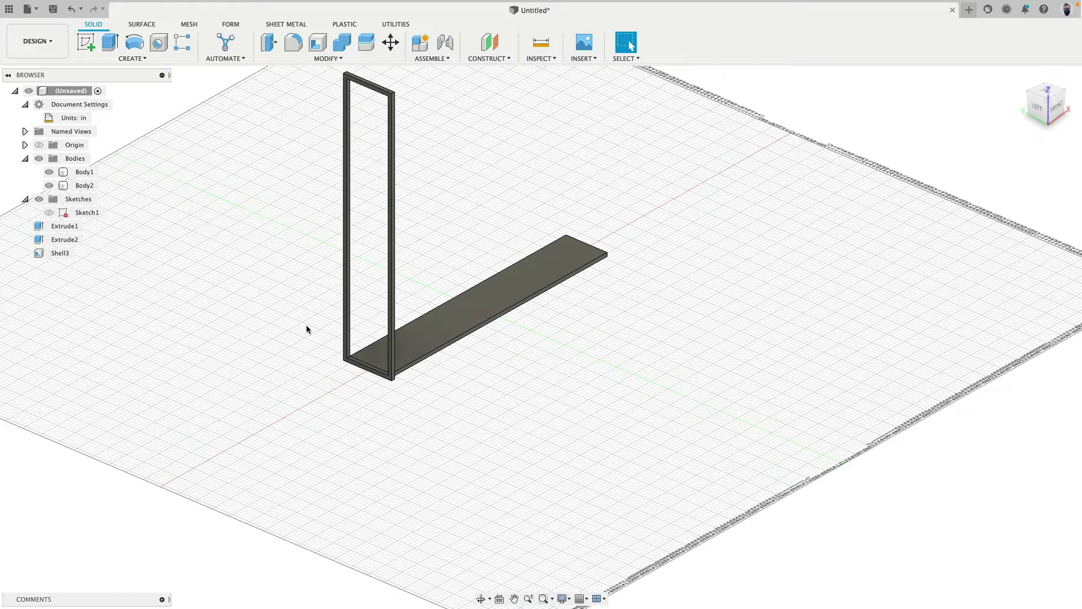
pyautogui.click(391, 319)
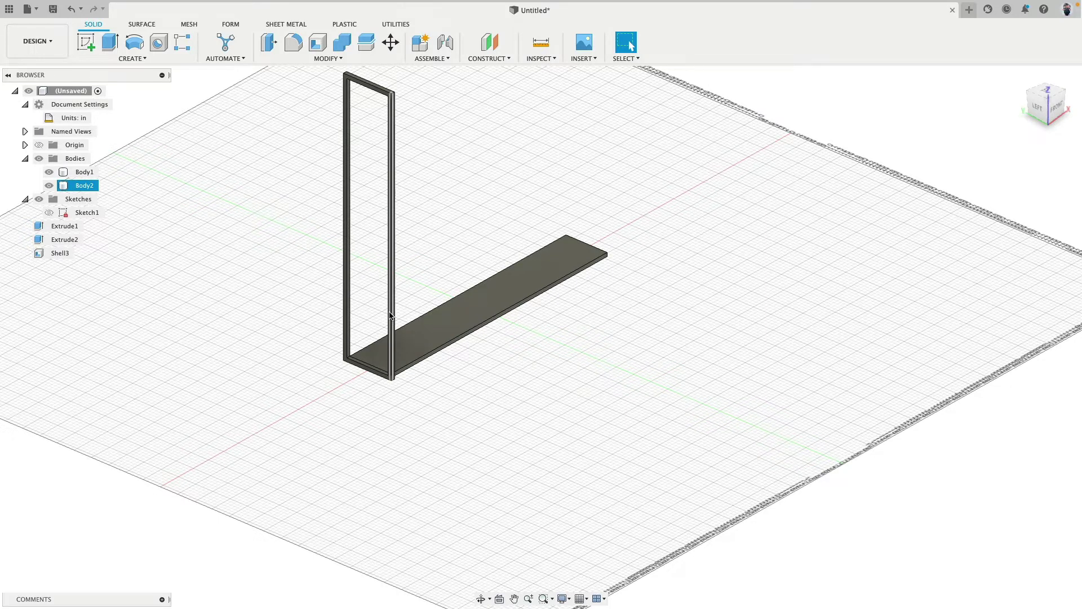
pyautogui.click(606, 240)
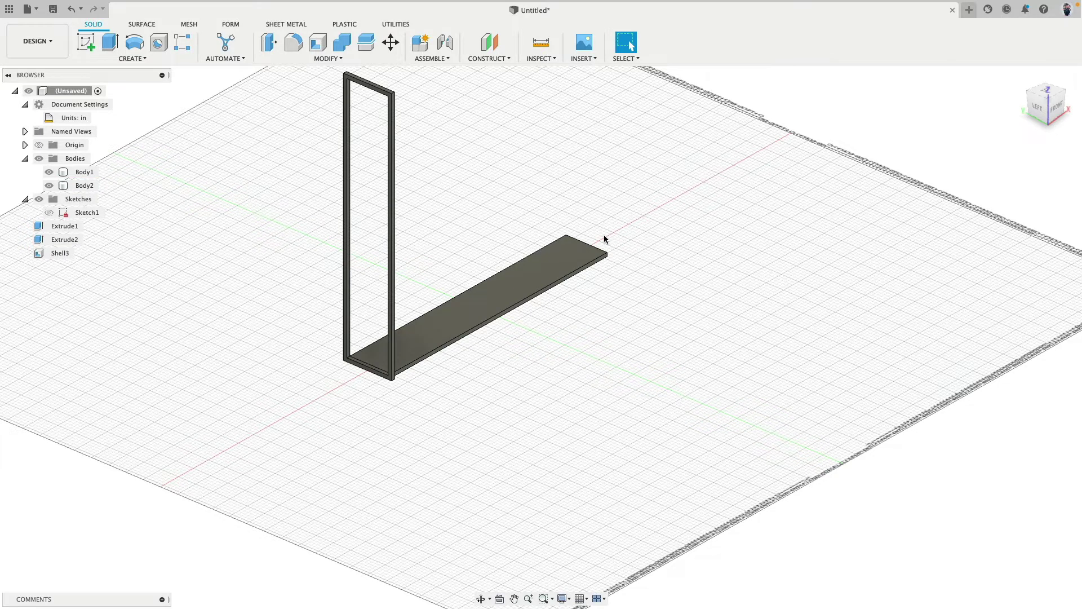
pyautogui.click(508, 318)
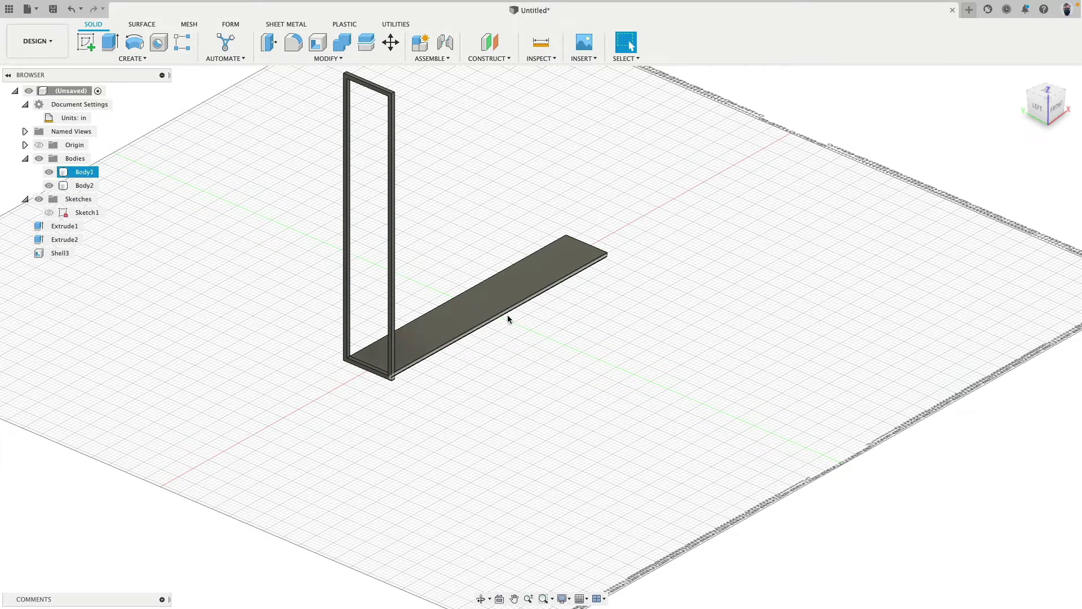
pyautogui.click(288, 310)
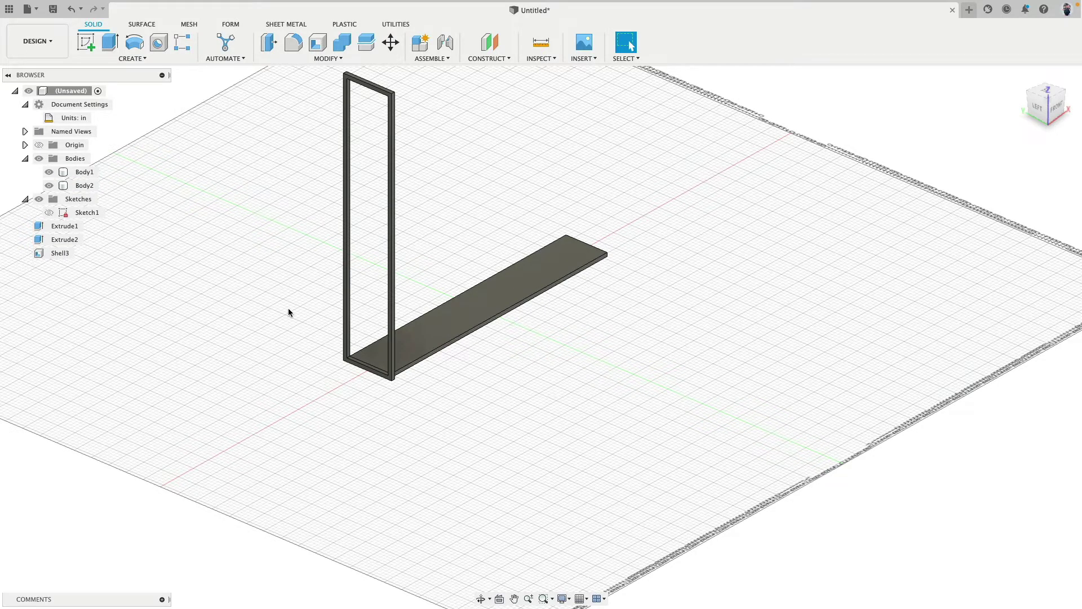
pyautogui.click(39, 158)
# Reopen Sketch1 and draw a small rectangle hanging below the long rectangle's bottom edge.
pyautogui.click(49, 212)
pyautogui.doubleClick(65, 214)
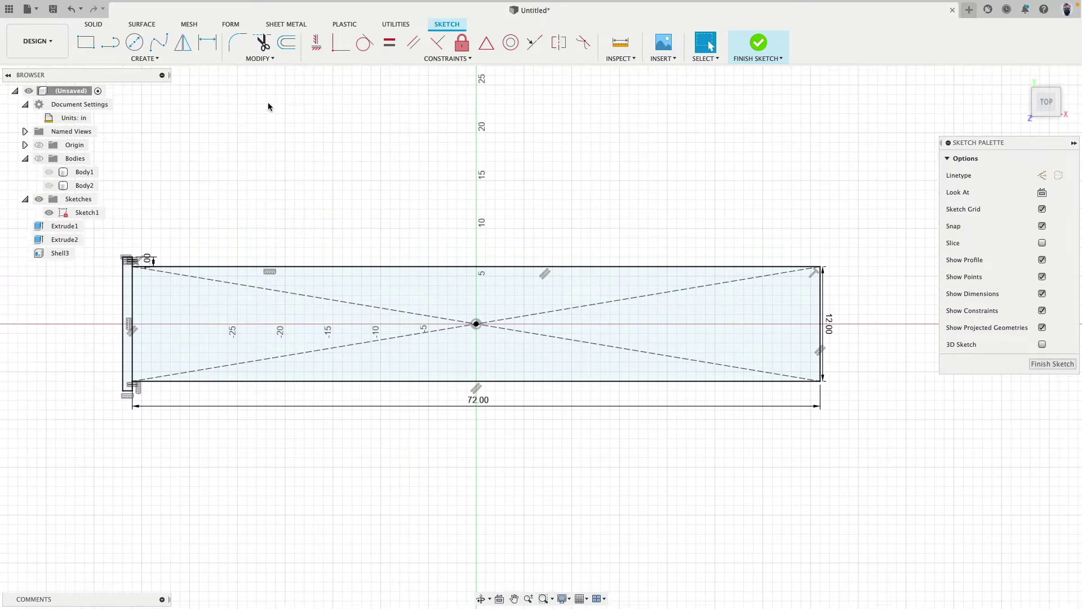
pyautogui.click(112, 48)
pyautogui.scroll(5, 483, 421)
pyautogui.click(363, 232)
pyautogui.click(363, 292)
pyautogui.click(489, 292)
pyautogui.click(489, 231)
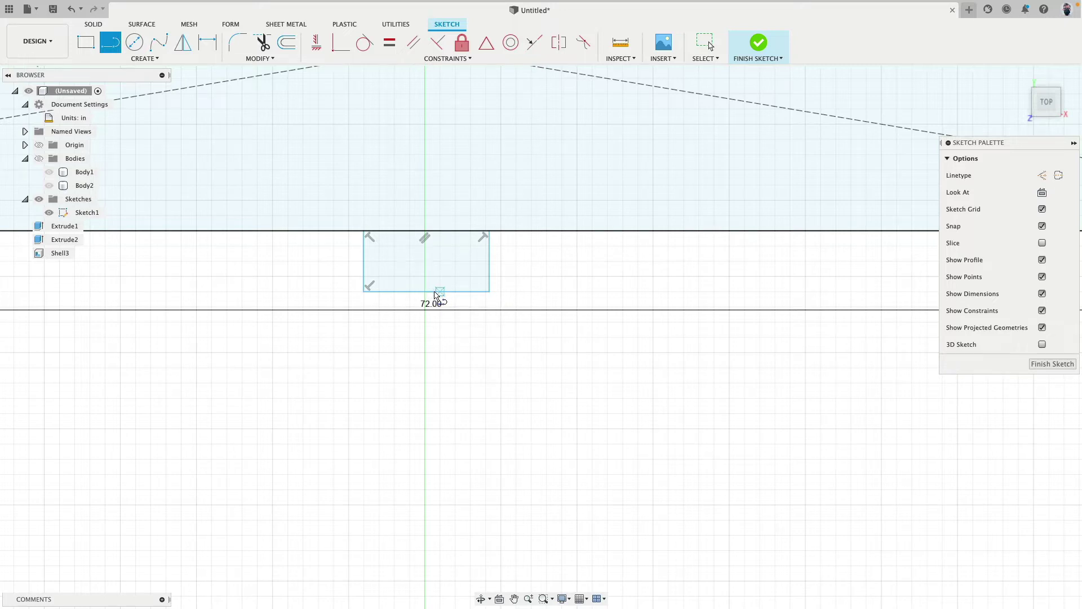
# Widen the small rectangle to the right and draw a slanted line across it.
pyautogui.click(440, 292)
pyautogui.press('Escape')
pyautogui.moveTo(490, 274); pyautogui.dragTo(570, 277)
pyautogui.press('l')
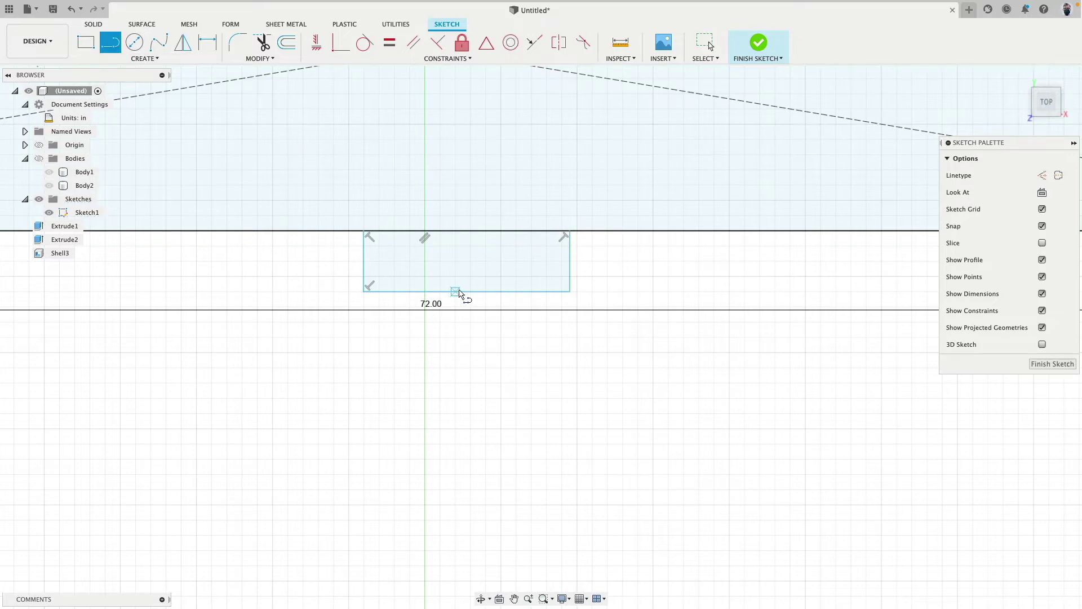
pyautogui.click(466, 292)
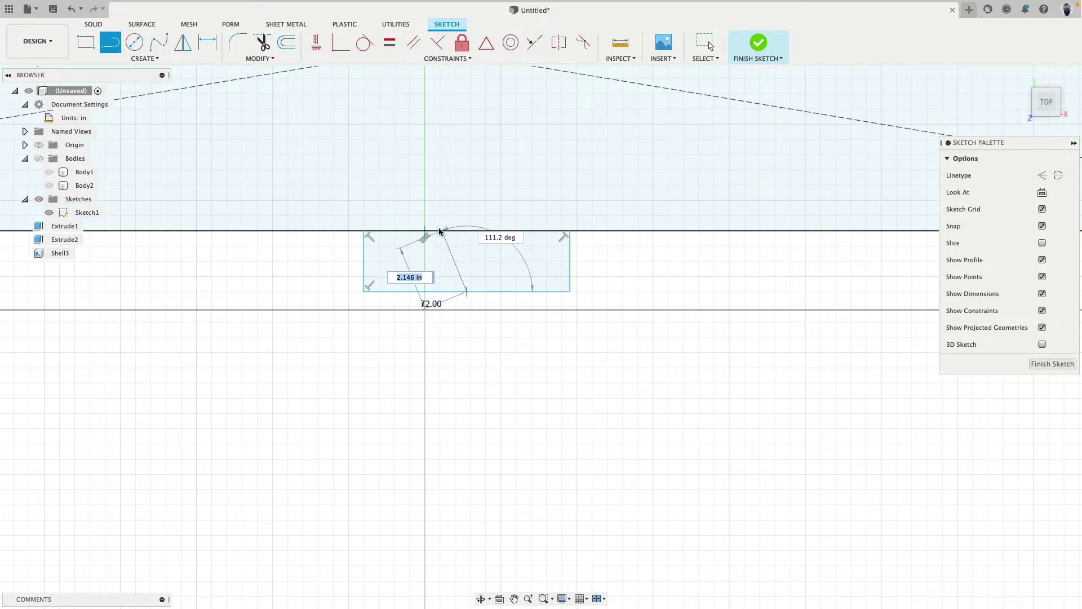
pyautogui.doubleClick(424, 231)
# Drag the slanted line's lower end down to enlarge the small rectangle.
pyautogui.scroll(-2, 453, 335)
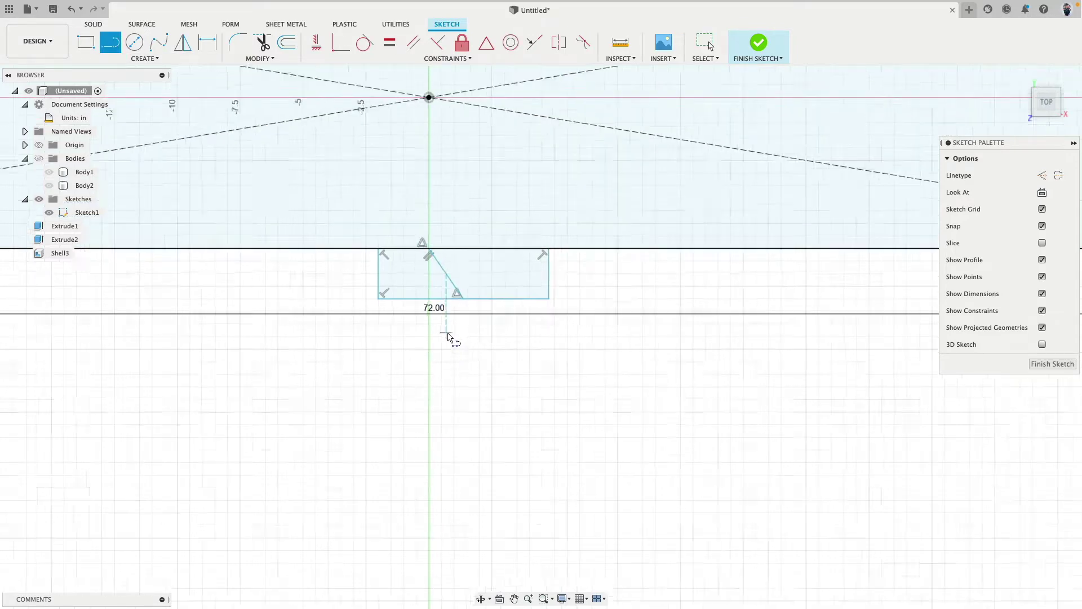
pyautogui.scroll(-2, 448, 337)
pyautogui.scroll(3, 446, 338)
pyautogui.press('Escape')
pyautogui.click(438, 258)
pyautogui.click(444, 269)
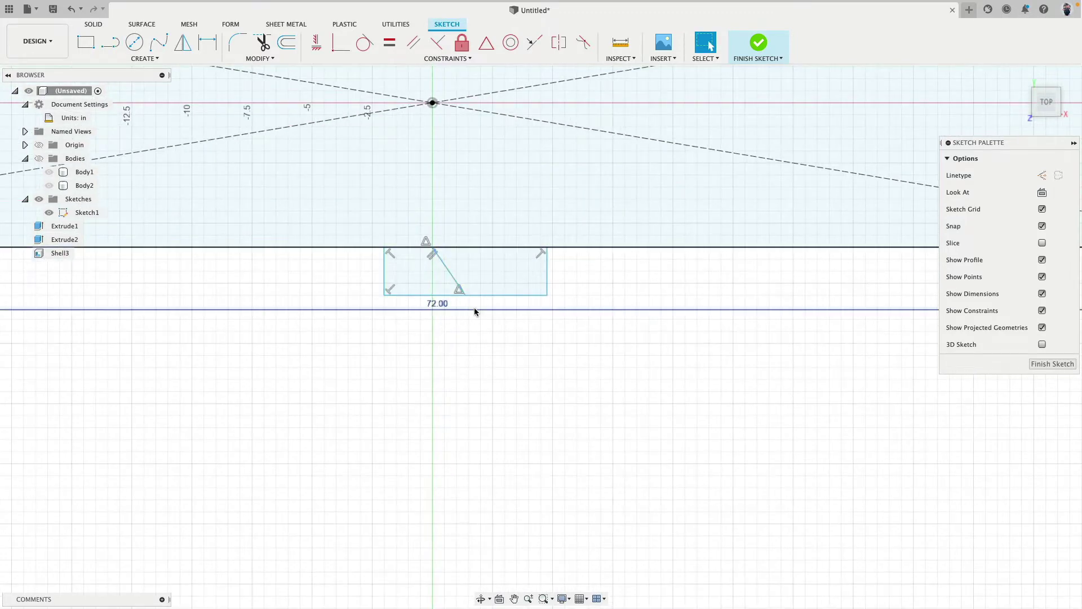
pyautogui.moveTo(465, 294); pyautogui.dragTo(456, 336)
# Constrain the slanted dividing line to be vertical.
pyautogui.click(444, 294)
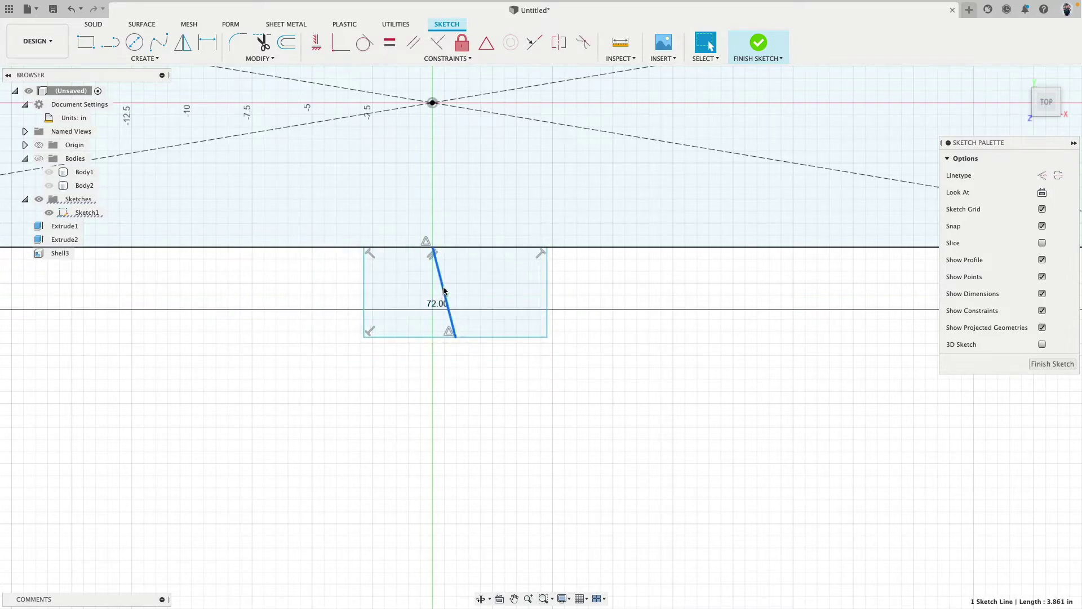
pyautogui.click(317, 48)
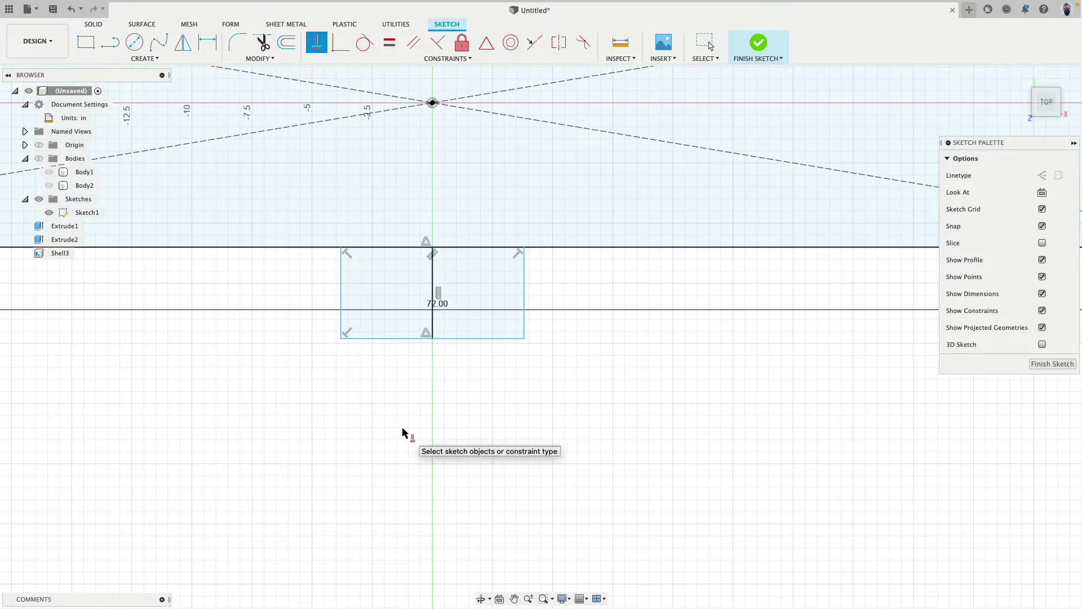
pyautogui.scroll(-4, 350, 429)
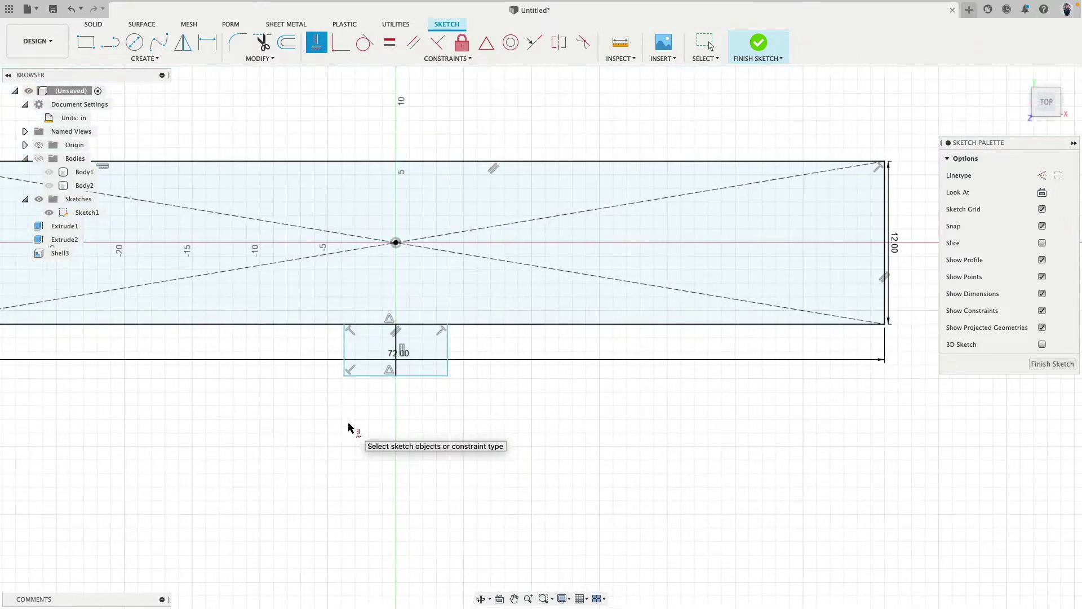
pyautogui.scroll(3, 347, 422)
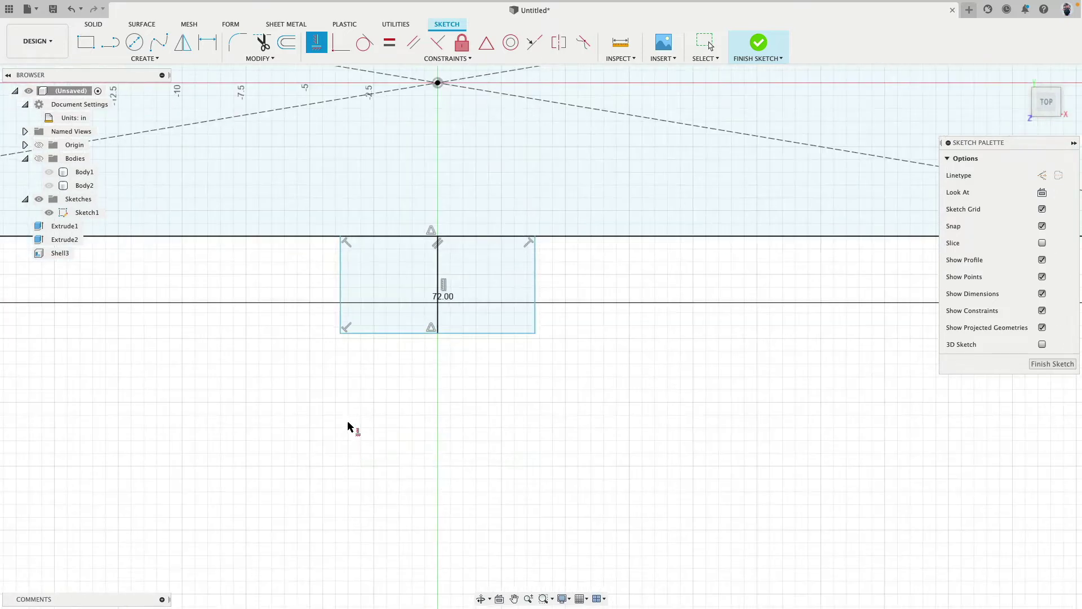
# Make the small rectangle's left and bottom edges equal in length.
pyautogui.click(392, 44)
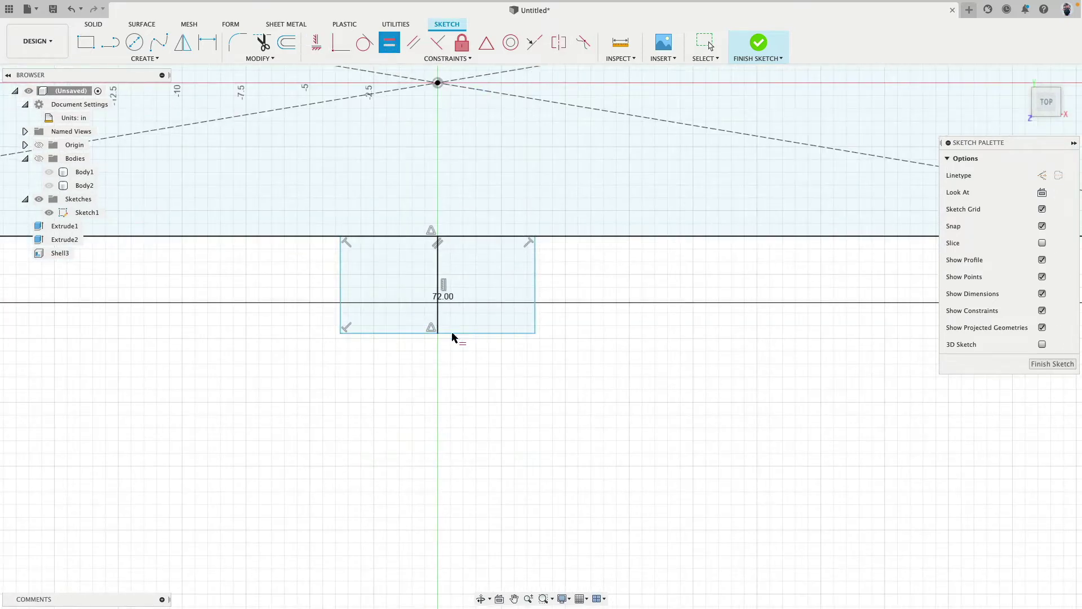
pyautogui.click(383, 333)
pyautogui.scroll(-10, 367, 400)
pyautogui.scroll(5, 228, 324)
pyautogui.scroll(5, 385, 423)
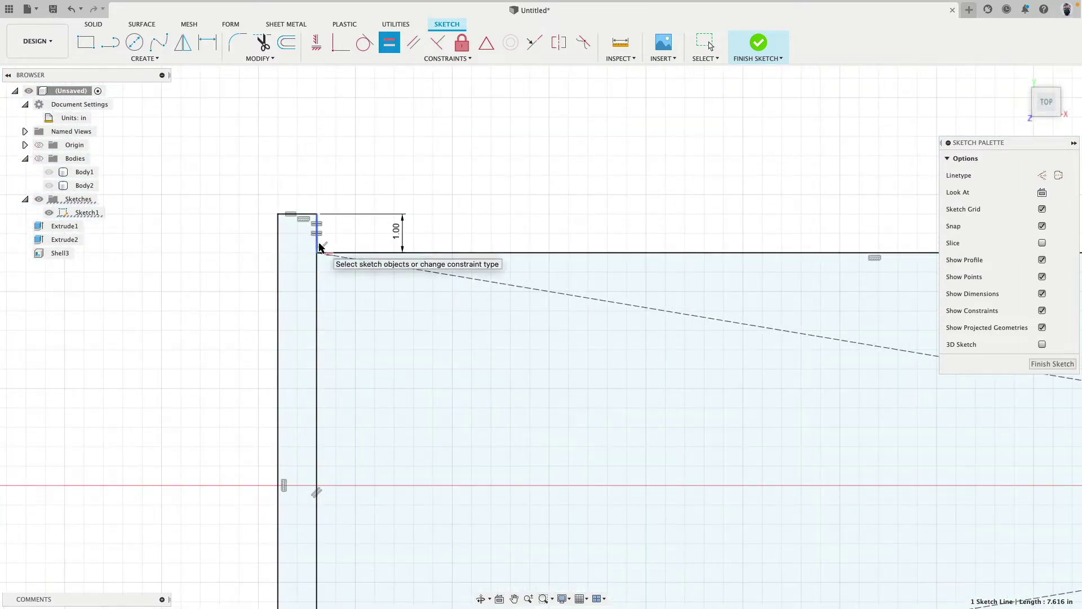
pyautogui.scroll(-6, 503, 402)
pyautogui.moveTo(833, 496); pyautogui.dragTo(647, 369, button='middle')
pyautogui.scroll(6, 665, 389)
pyautogui.click(615, 380)
pyautogui.click(630, 414)
pyautogui.scroll(3, 665, 221)
pyautogui.scroll(-4, 524, 391)
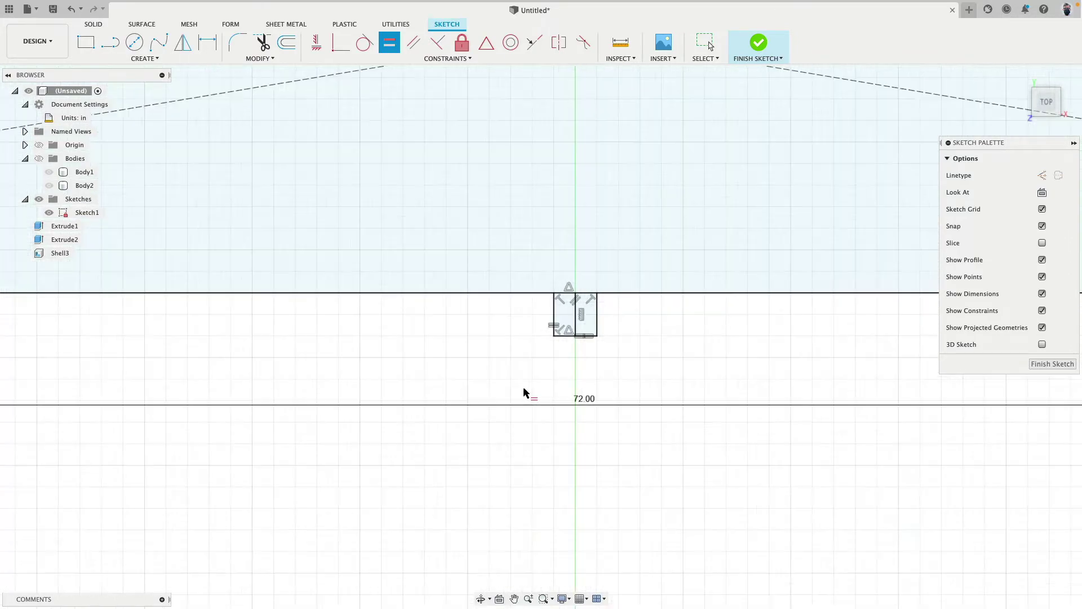
pyautogui.hotkey('ctrl', 'z')
pyautogui.scroll(3, 302, 254)
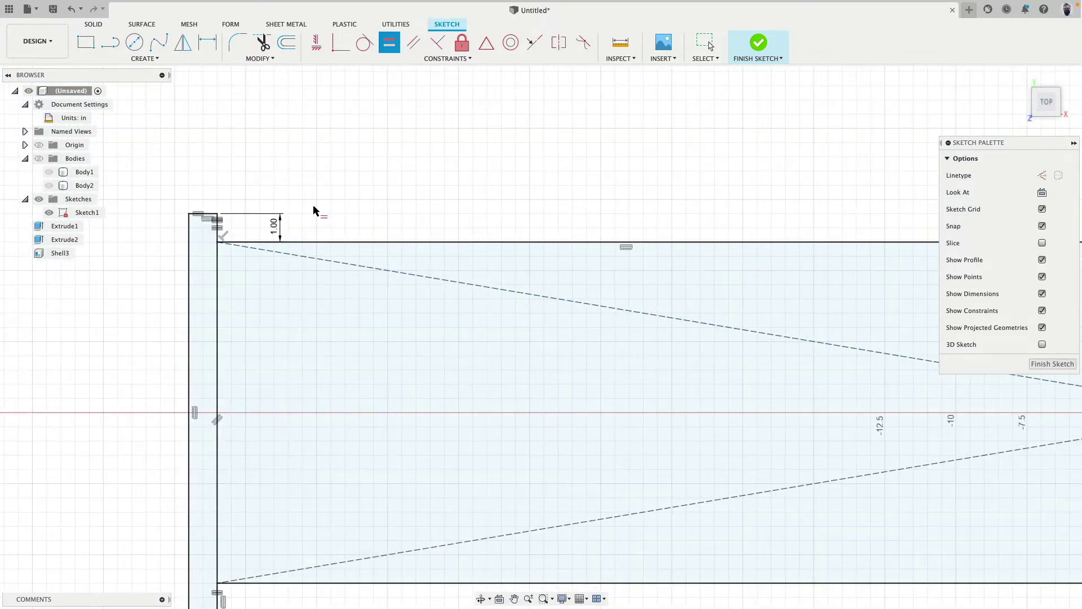
pyautogui.press('Escape')
# Change the left-end 1.00 dimension to 3.00, then restore it to 1.00.
pyautogui.doubleClick(278, 225)
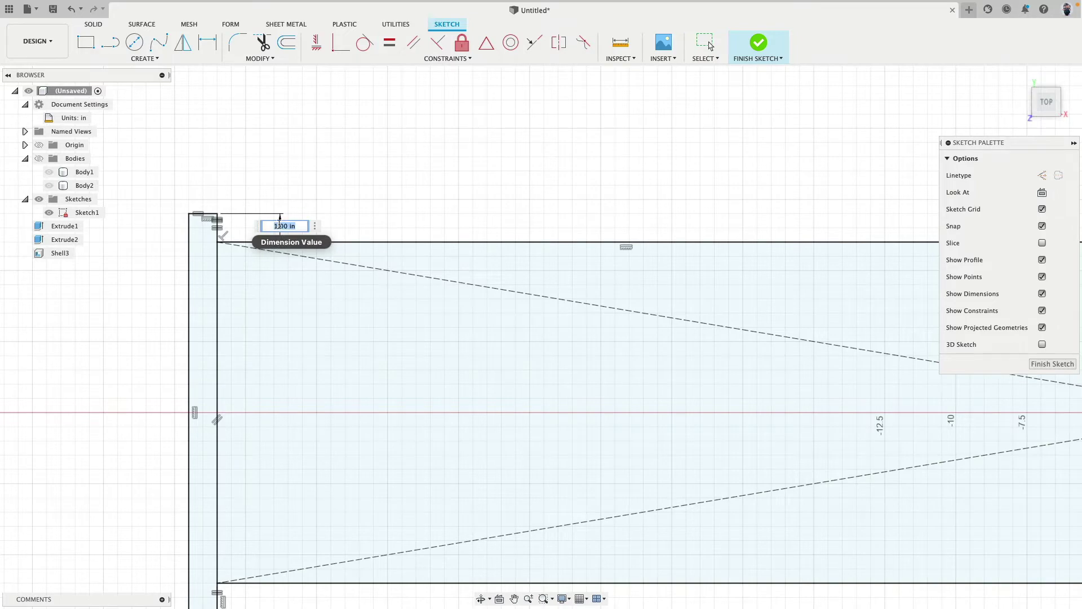
pyautogui.write('3')
pyautogui.press('Return')
pyautogui.scroll(-3, 418, 266)
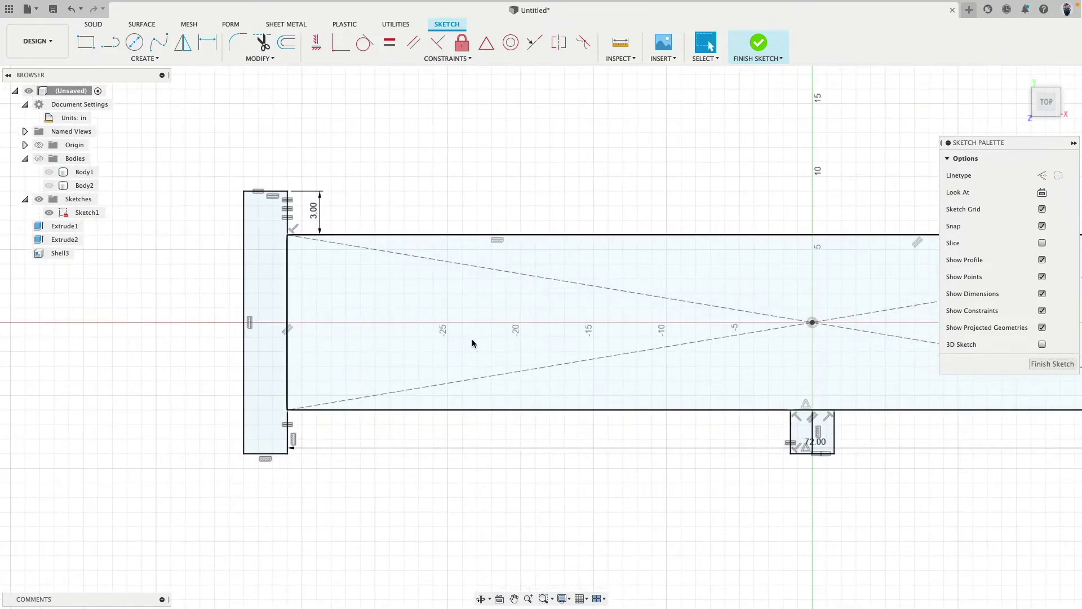
pyautogui.doubleClick(314, 210)
pyautogui.write('1')
pyautogui.press('Return')
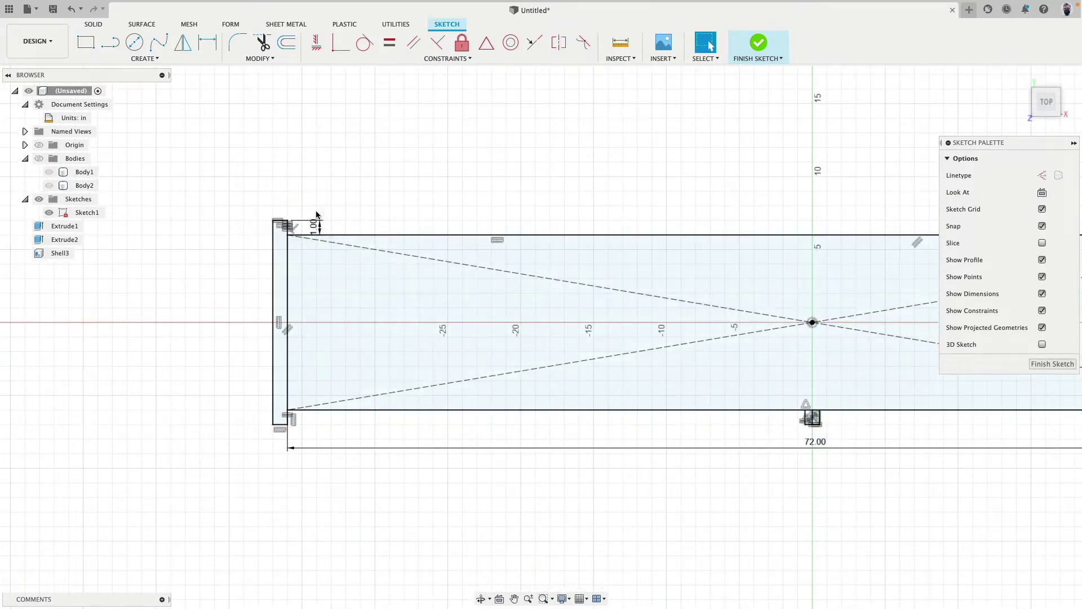
pyautogui.scroll(10, 848, 424)
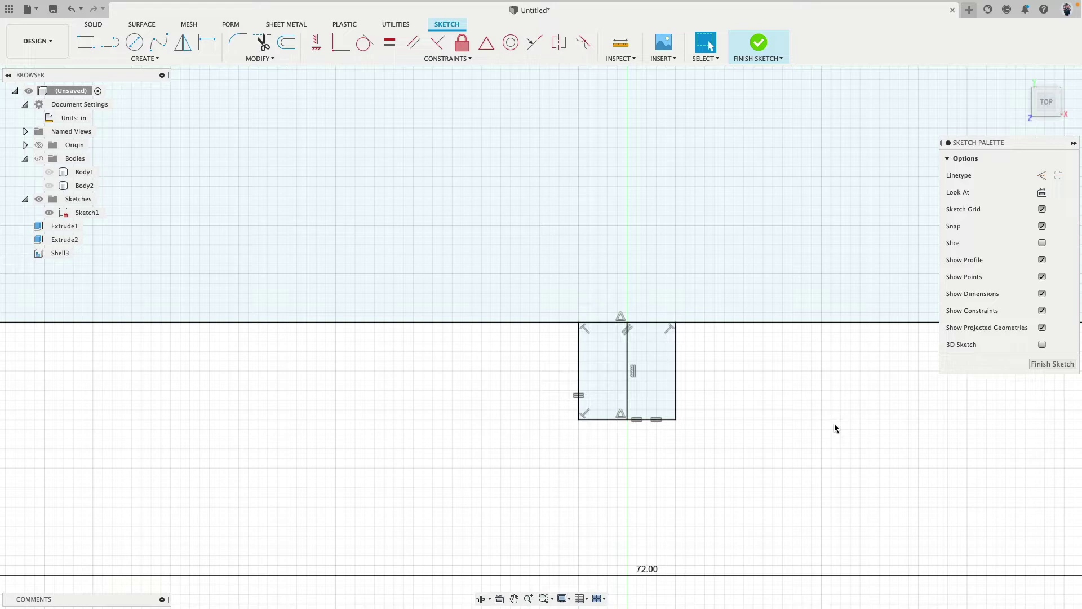
# Convert the square's middle vertical line into a dashed construction line.
pyautogui.click(626, 393)
pyautogui.click(626, 392)
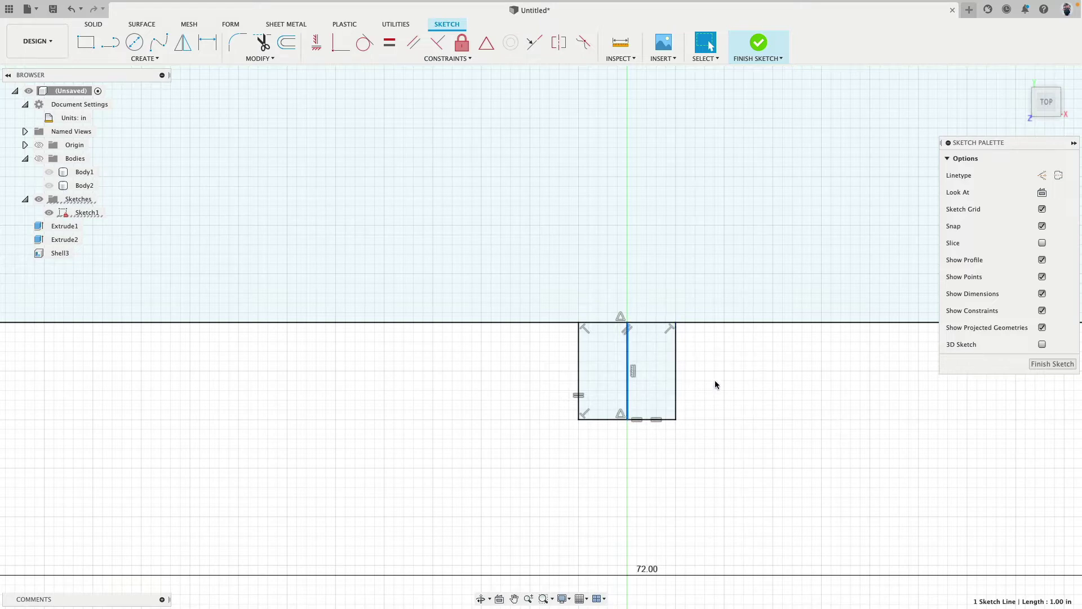
pyautogui.click(1043, 177)
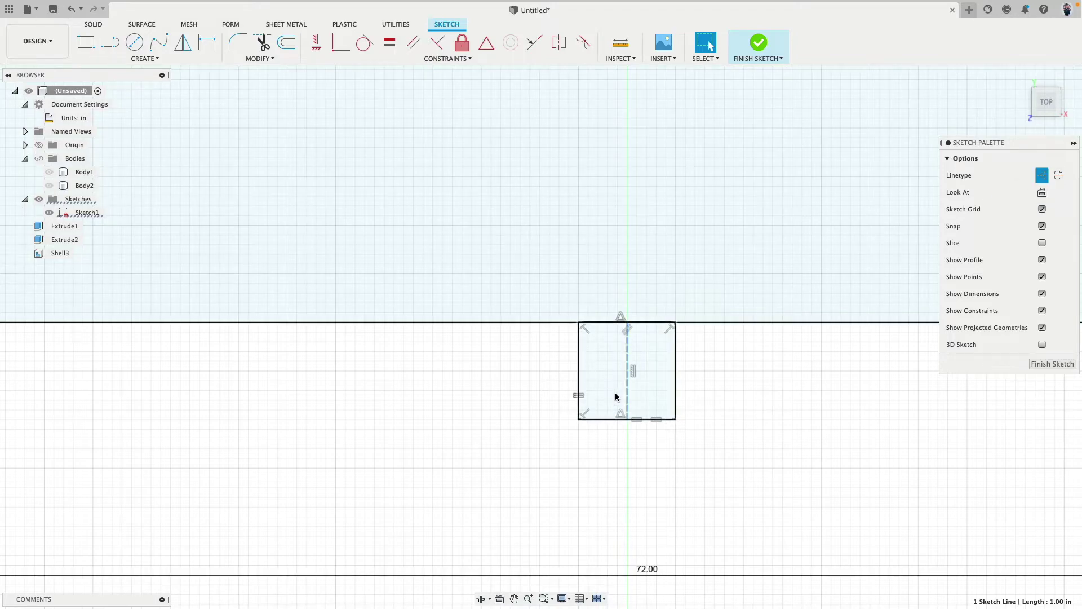
pyautogui.click(494, 437)
pyautogui.scroll(-5, 492, 446)
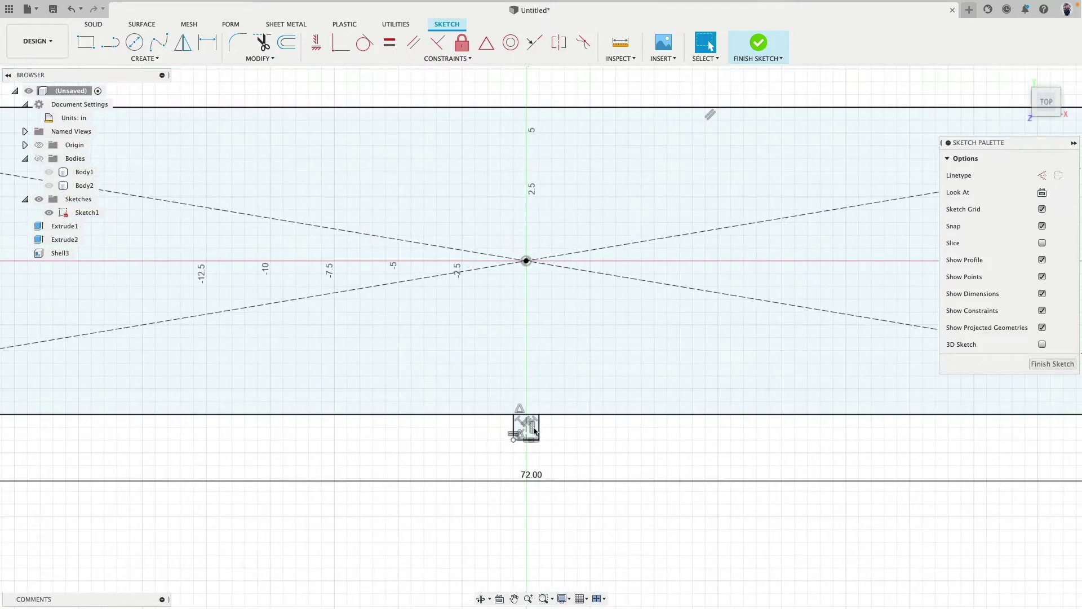
pyautogui.moveTo(377, 437); pyautogui.dragTo(795, 386, button='middle')
pyautogui.scroll(-2, 459, 411)
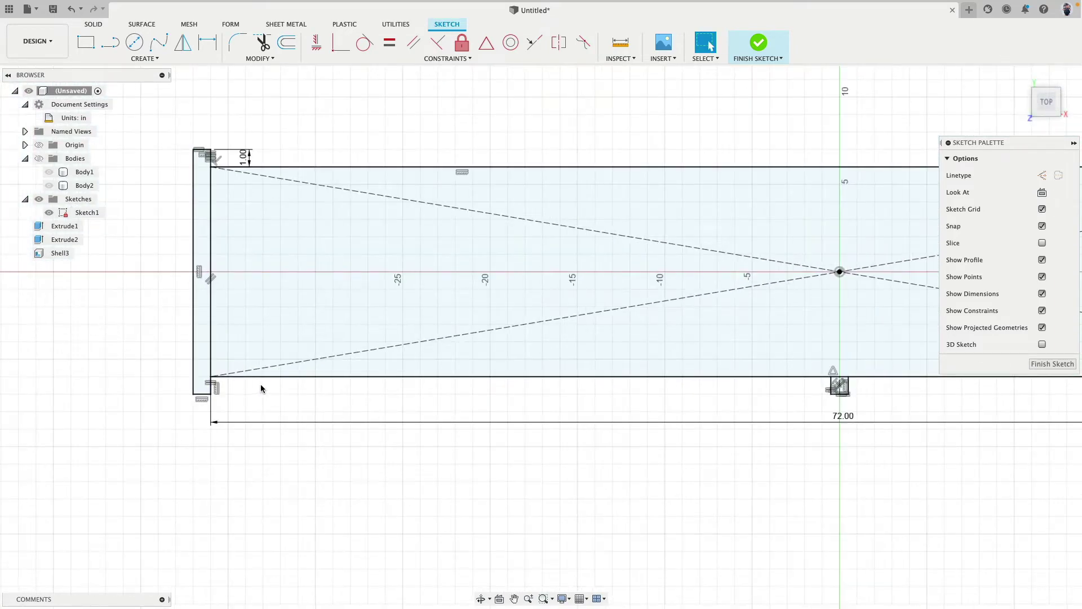
# Draw a four-sided foot profile below the long rectangle's left bottom edge.
pyautogui.click(110, 43)
pyautogui.scroll(5, 265, 380)
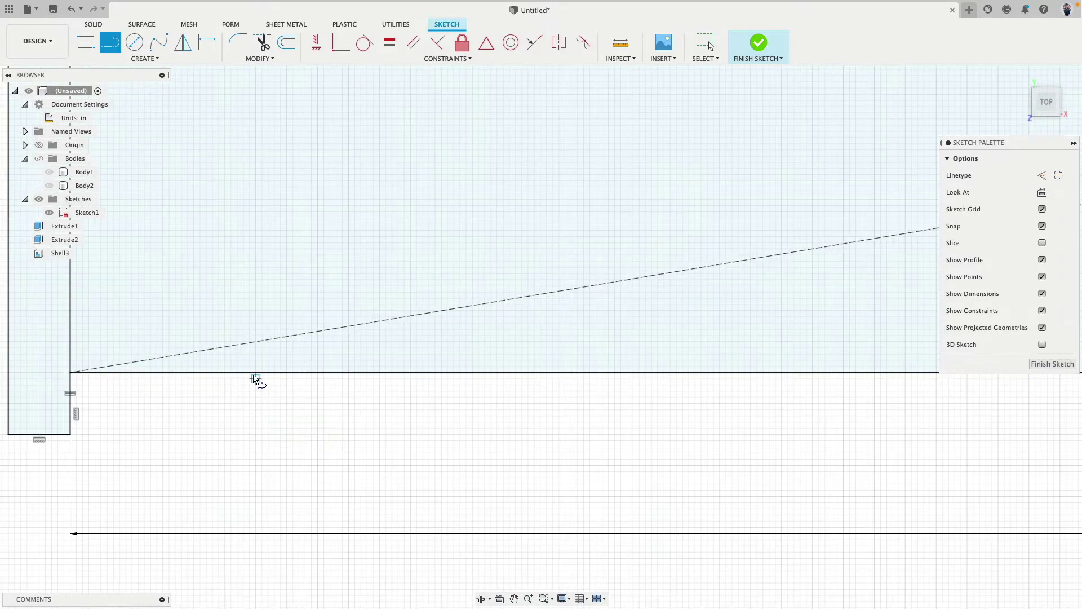
pyautogui.click(256, 373)
pyautogui.click(255, 422)
pyautogui.click(337, 446)
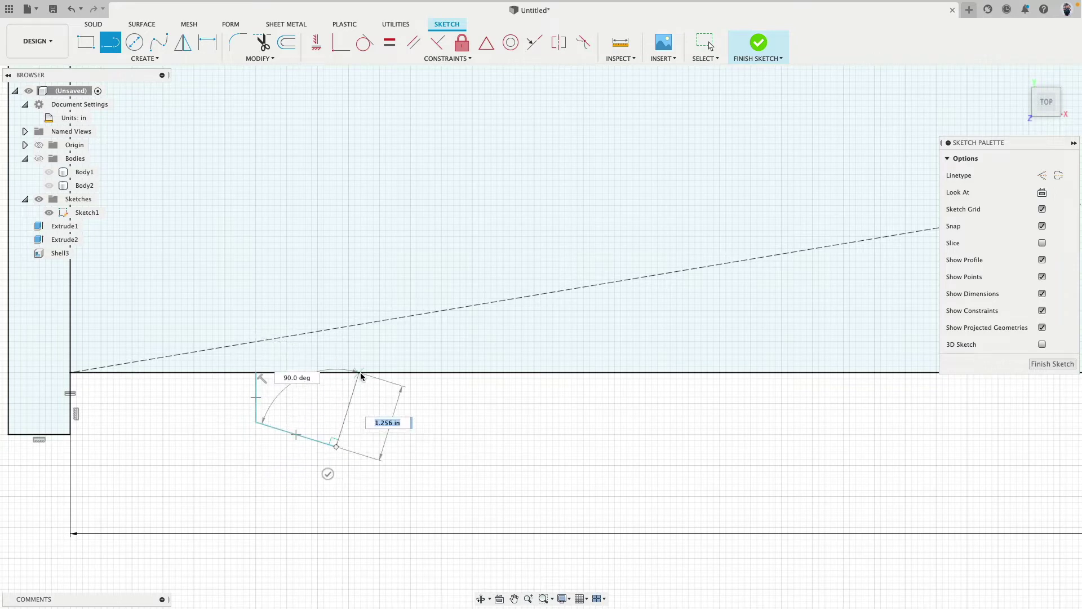
pyautogui.click(359, 372)
# Make the foot's side edges vertical and its bottom edge horizontal.
pyautogui.click(316, 42)
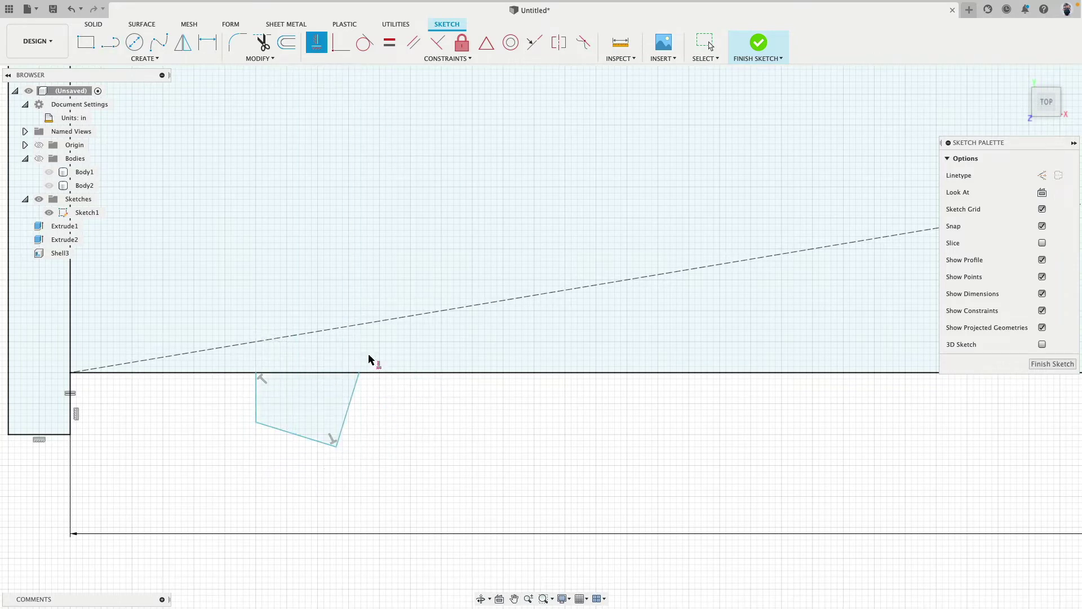
pyautogui.click(350, 405)
pyautogui.press('Escape')
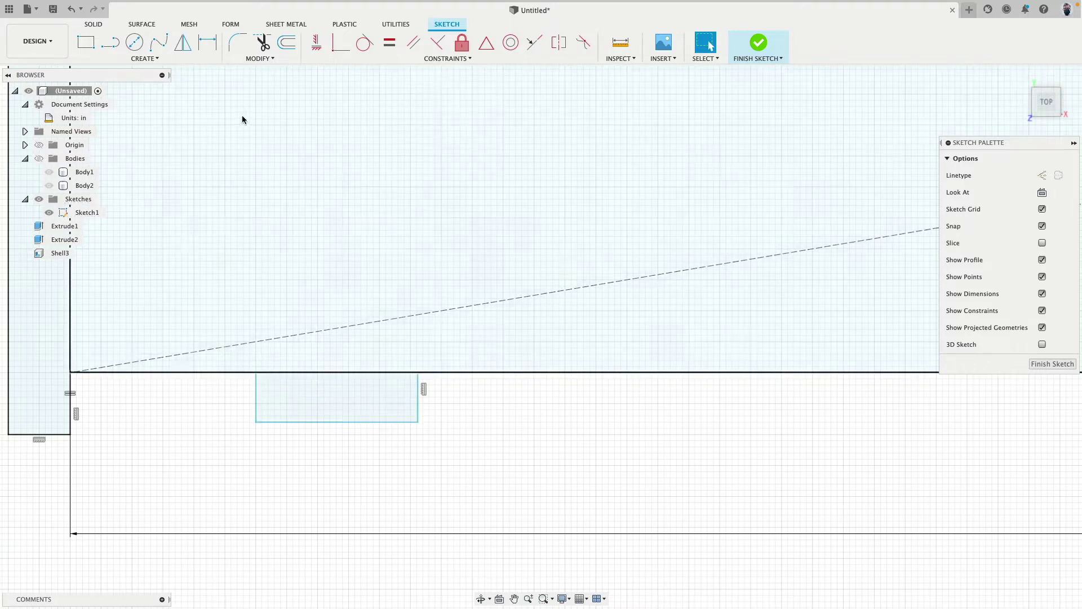
pyautogui.click(317, 55)
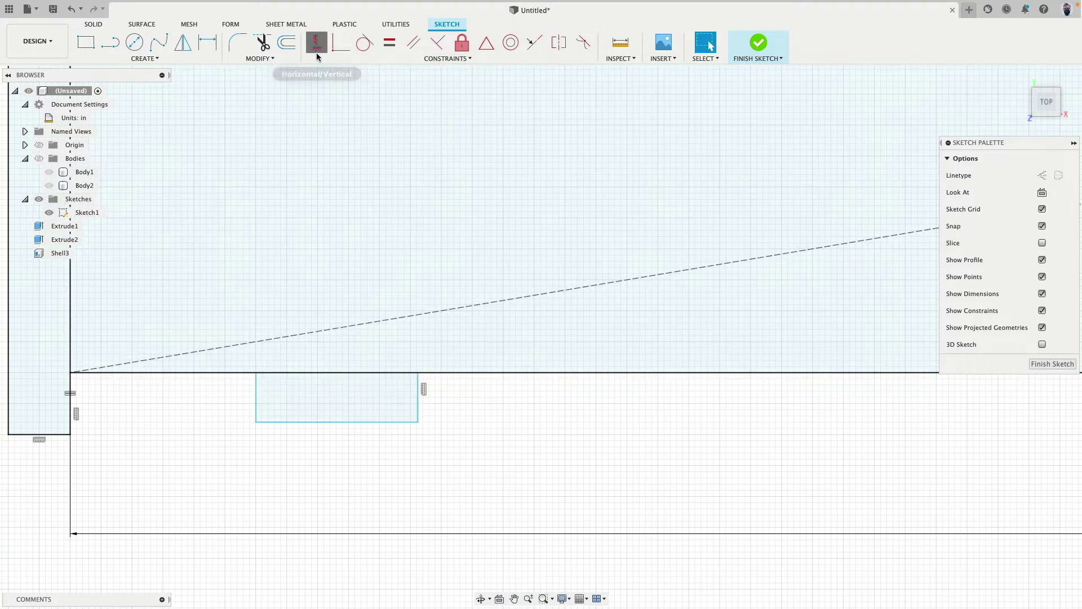
pyautogui.click(256, 406)
pyautogui.click(338, 422)
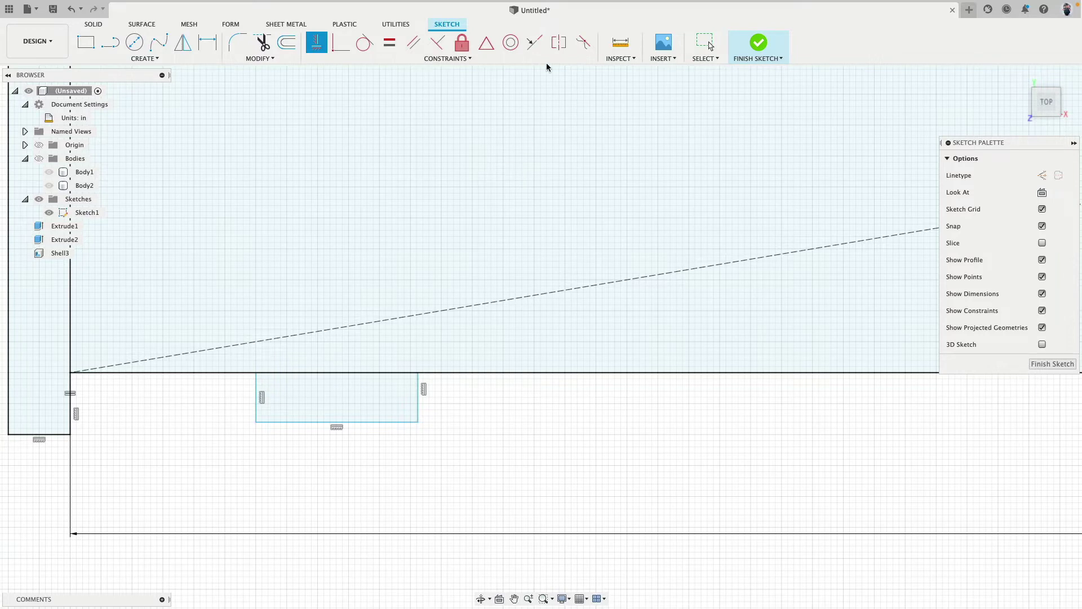
# Make the foot's bottom collinear with the frame's bottom and equal to the left rectangle's width.
pyautogui.click(538, 43)
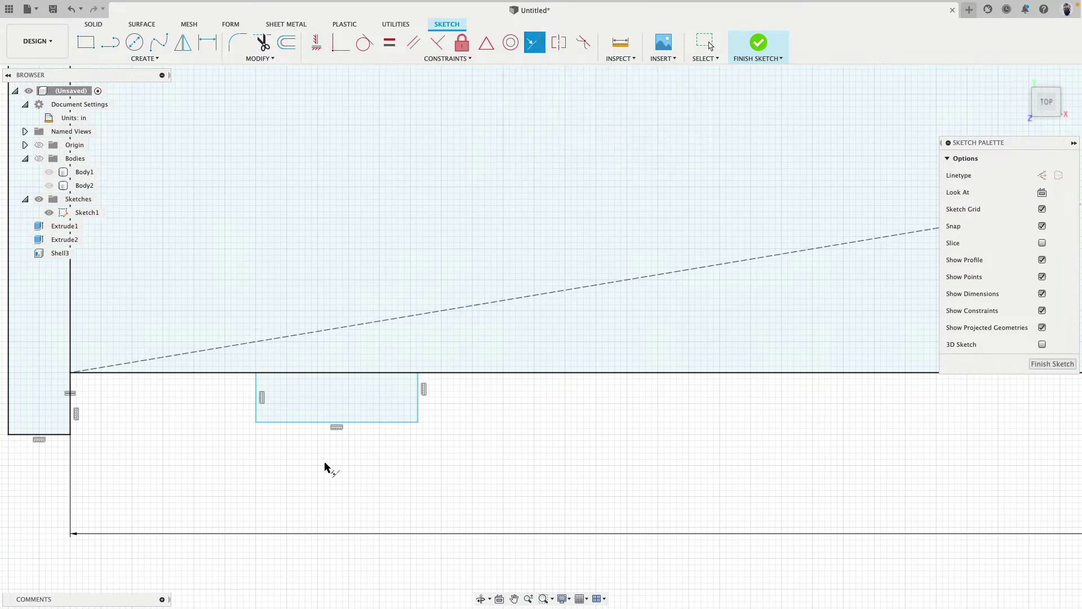
pyautogui.click(277, 421)
pyautogui.click(61, 434)
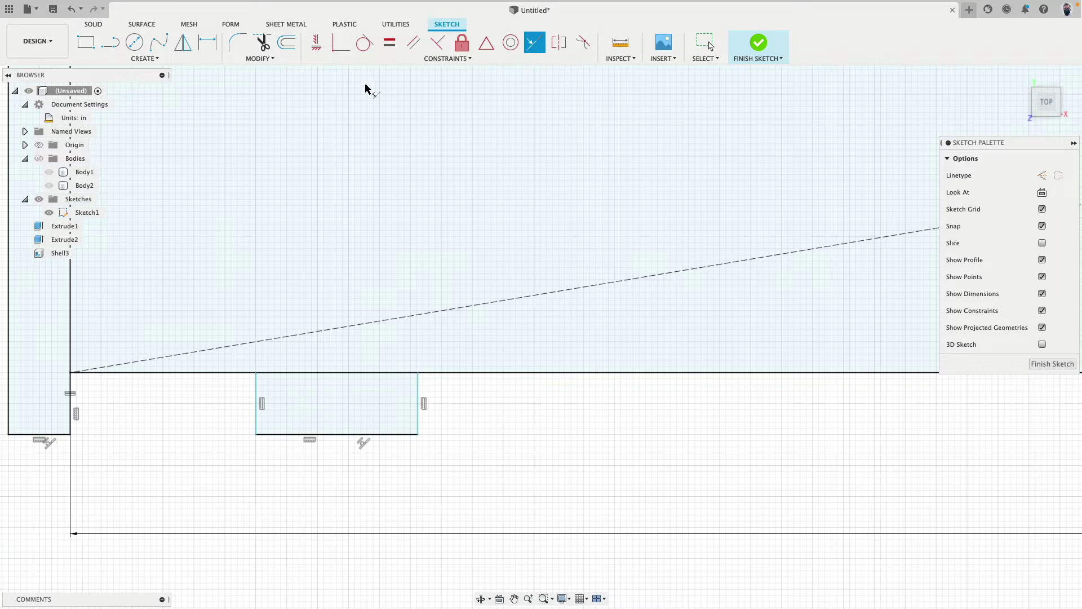
pyautogui.click(389, 43)
pyautogui.click(267, 434)
pyautogui.click(70, 390)
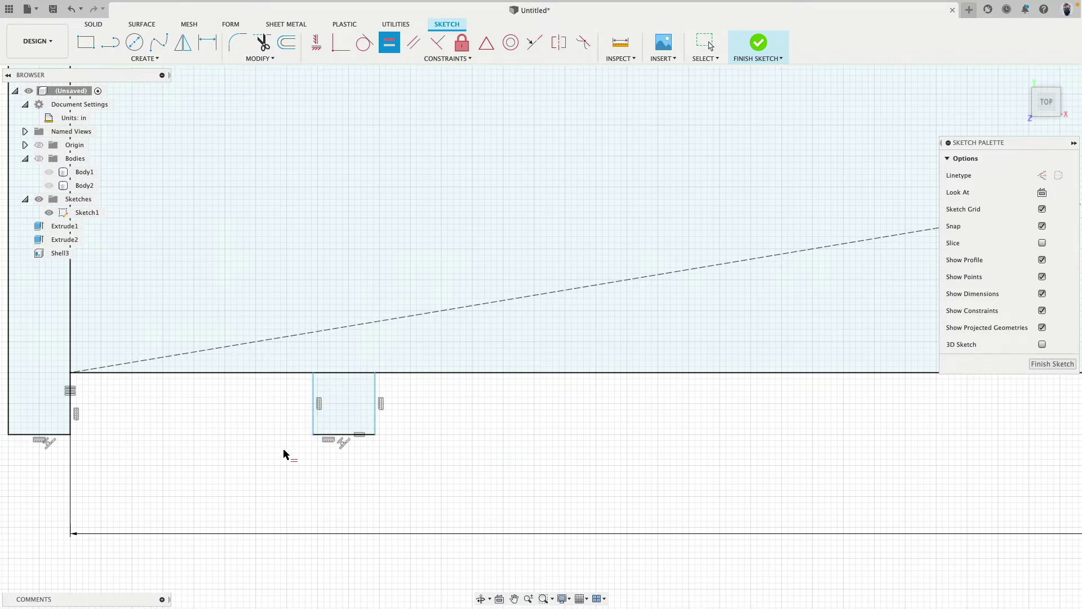
# Dimension the small square 6.00 in from the left rectangle's corner.
pyautogui.click(146, 59)
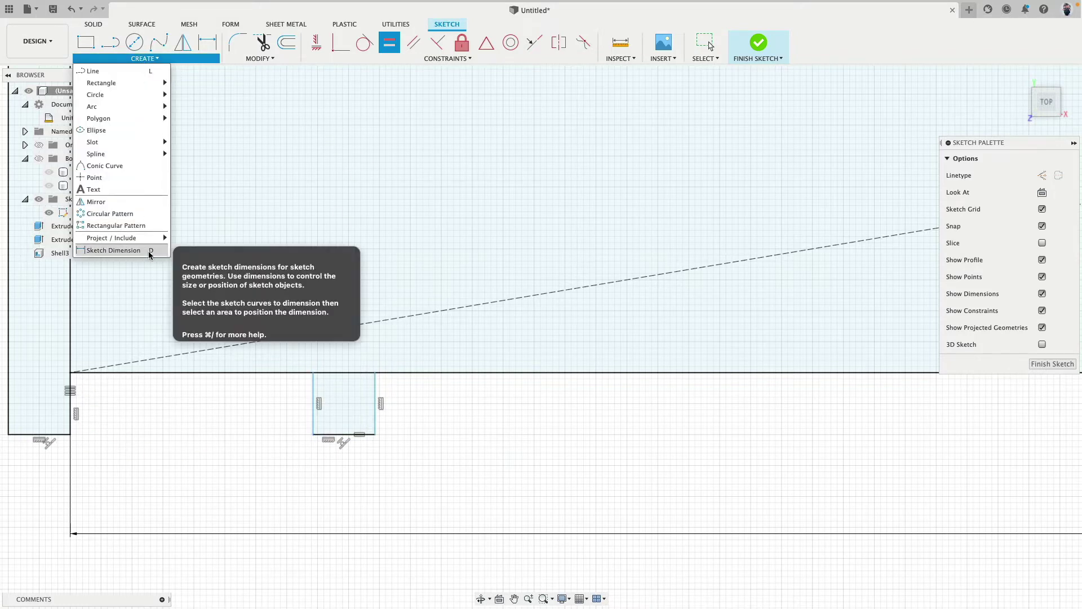
pyautogui.click(113, 250)
pyautogui.click(71, 435)
pyautogui.click(313, 435)
pyautogui.click(194, 478)
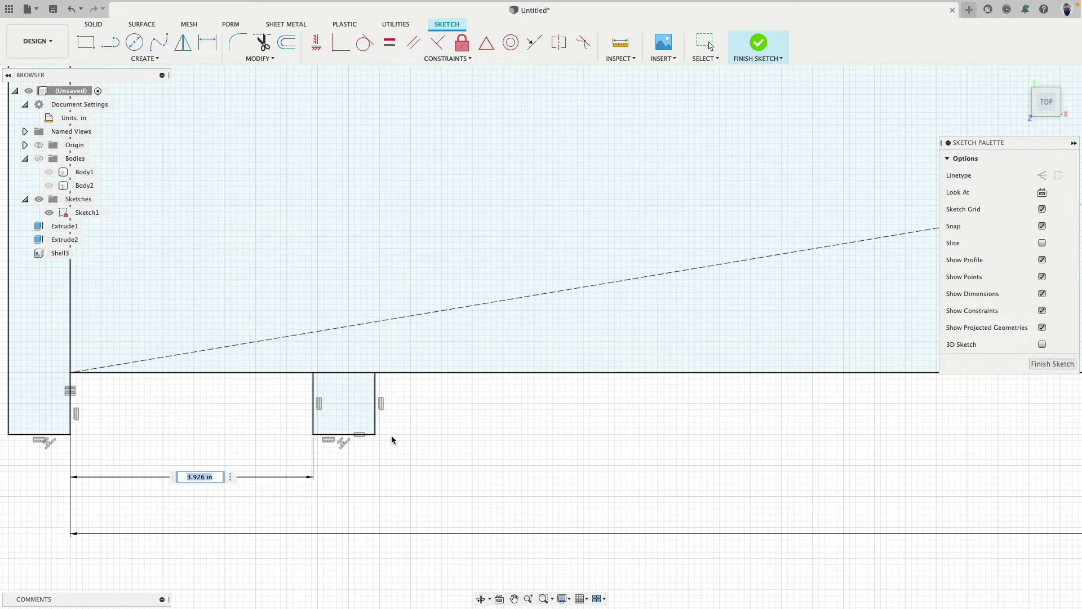
pyautogui.press('Return')
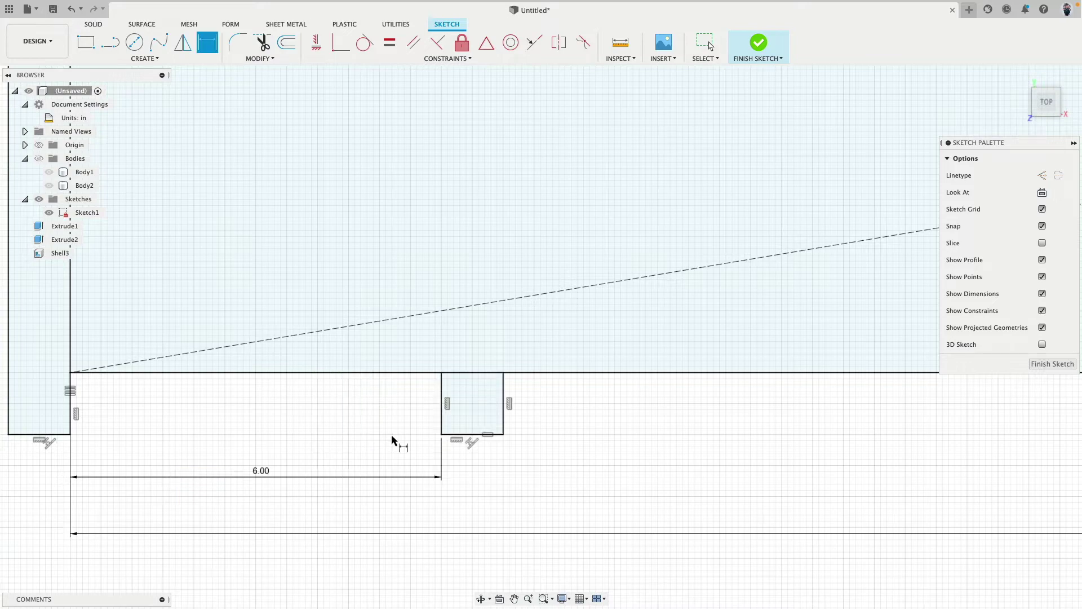
# Tilt the view and finish Sketch1.
pyautogui.scroll(-3, 388, 437)
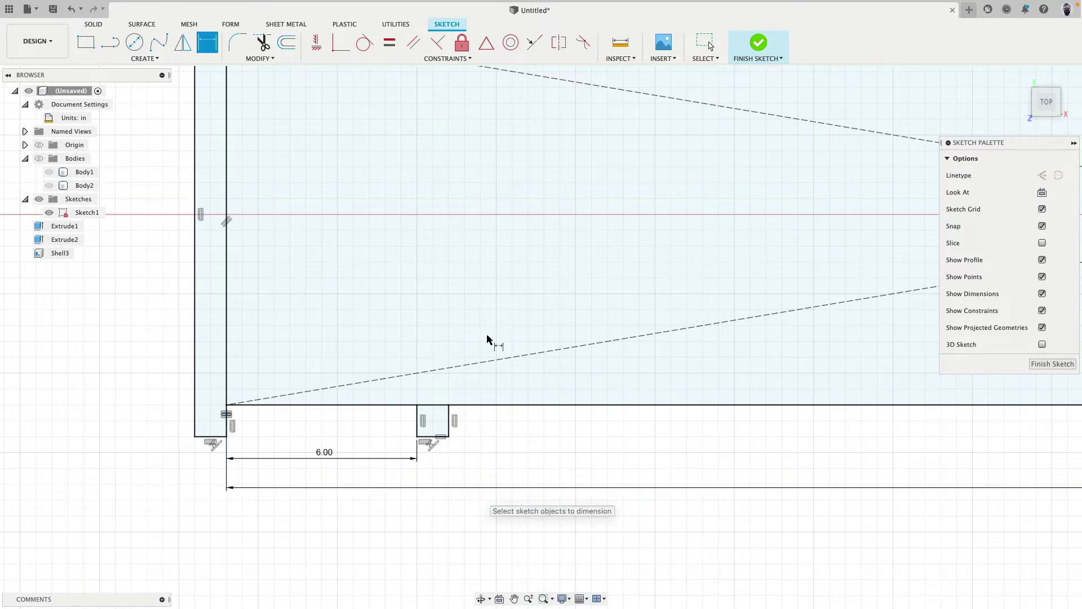
pyautogui.scroll(-5, 471, 350)
pyautogui.moveTo(596, 453)
pyautogui.keyDown('shift'); pyautogui.mouseDown(button='middle')
pyautogui.moveTo(637, 406)
pyautogui.moveTo(631, 345)
pyautogui.moveTo(496, 338)
pyautogui.moveTo(373, 341)
pyautogui.moveTo(375, 350)
pyautogui.mouseUp(button='middle'); pyautogui.keyUp('shift')
pyautogui.press('d')
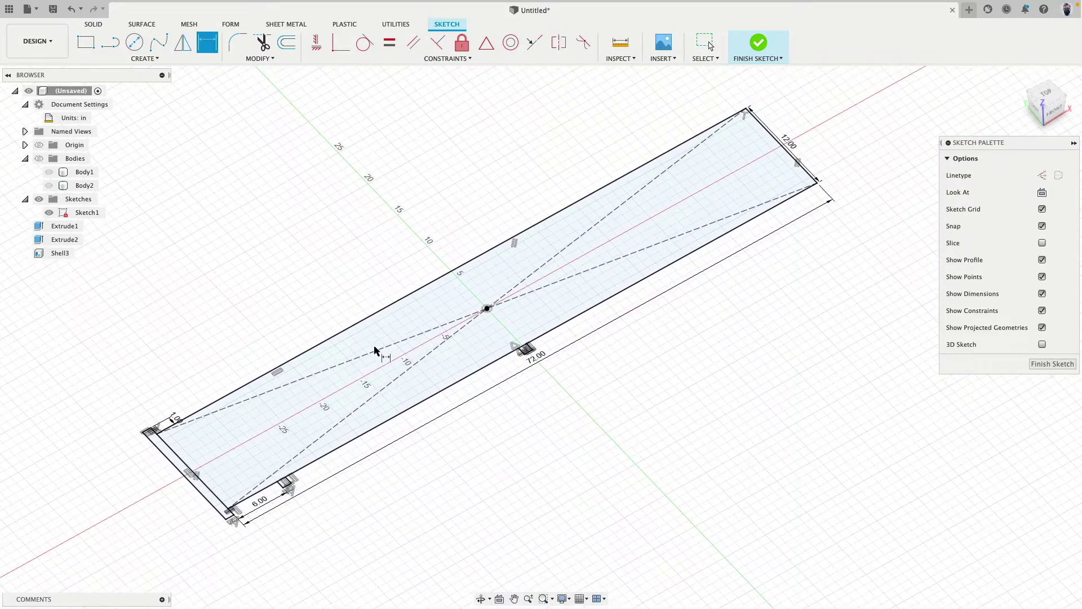
pyautogui.click(759, 46)
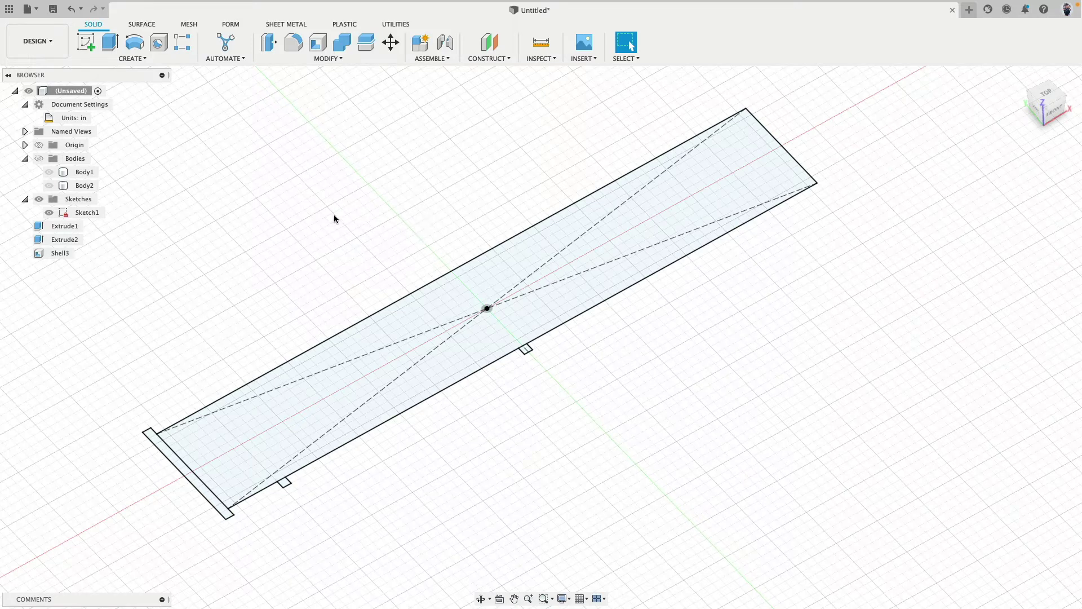
# Show all bodies and move the tube frame point-to-point onto the small square's corner.
pyautogui.click(42, 162)
pyautogui.click(41, 160)
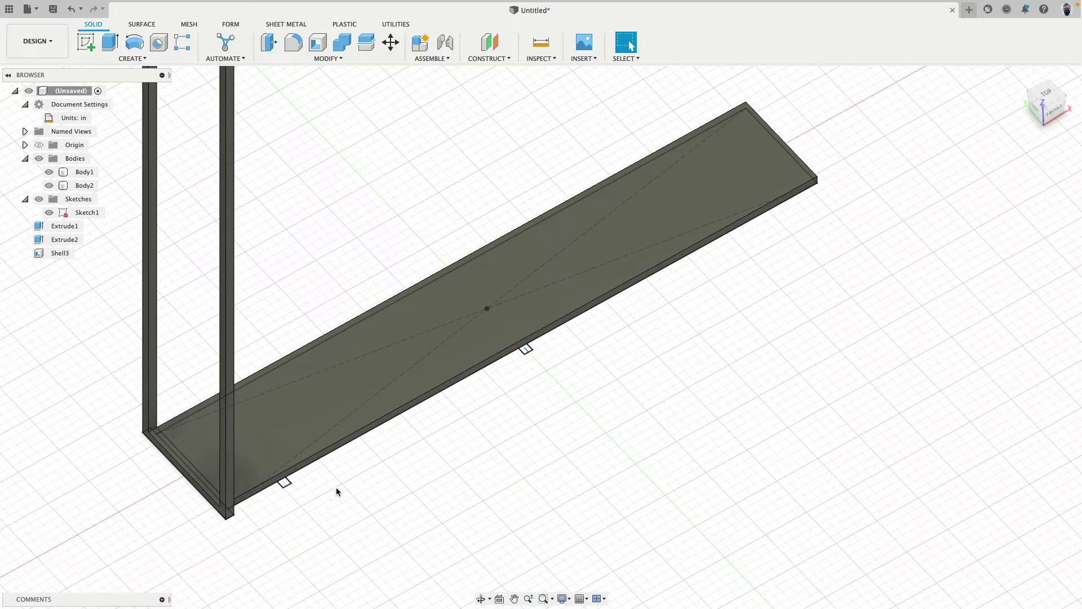
pyautogui.click(390, 43)
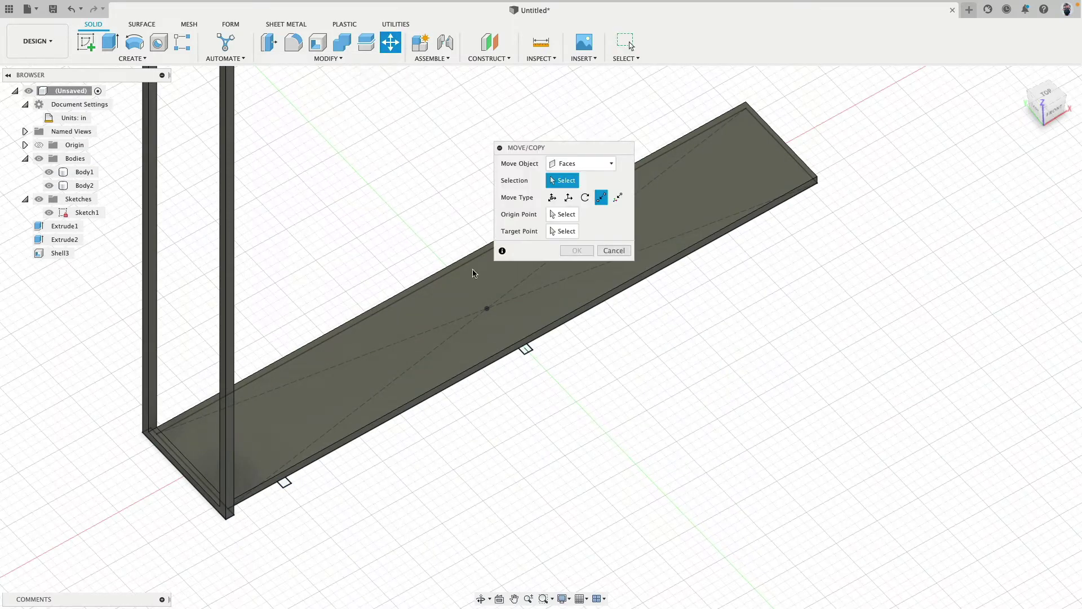
pyautogui.click(584, 166)
pyautogui.click(585, 188)
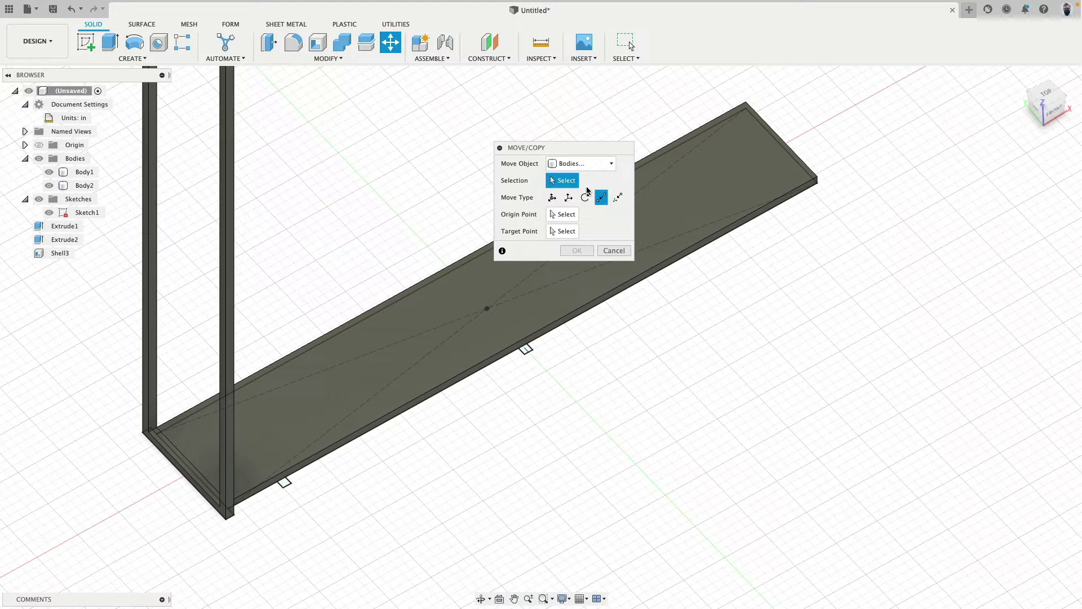
pyautogui.click(234, 301)
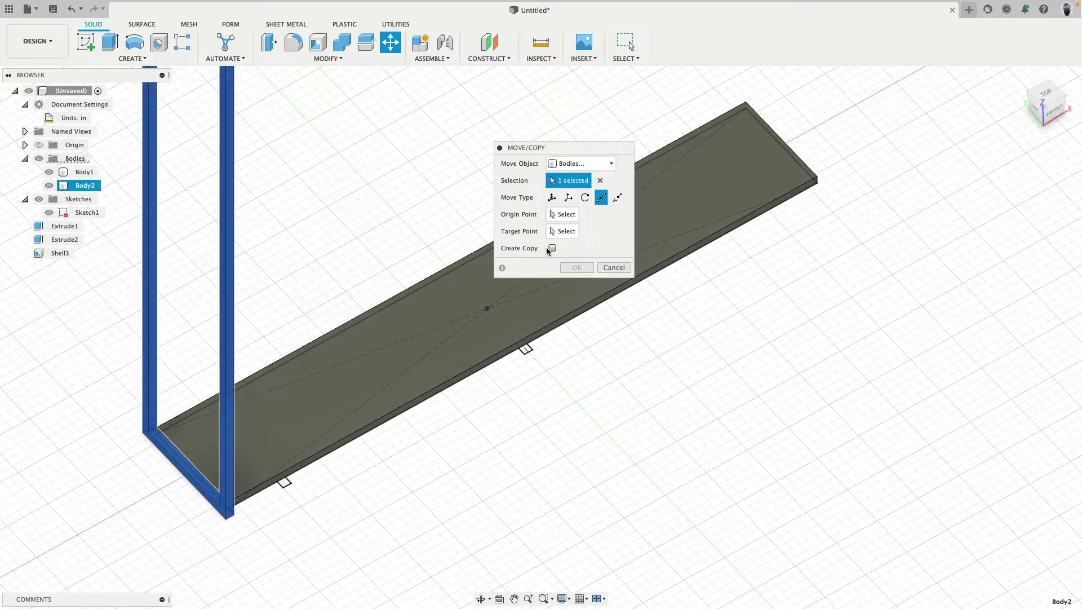
pyautogui.click(560, 215)
pyautogui.scroll(5, 239, 530)
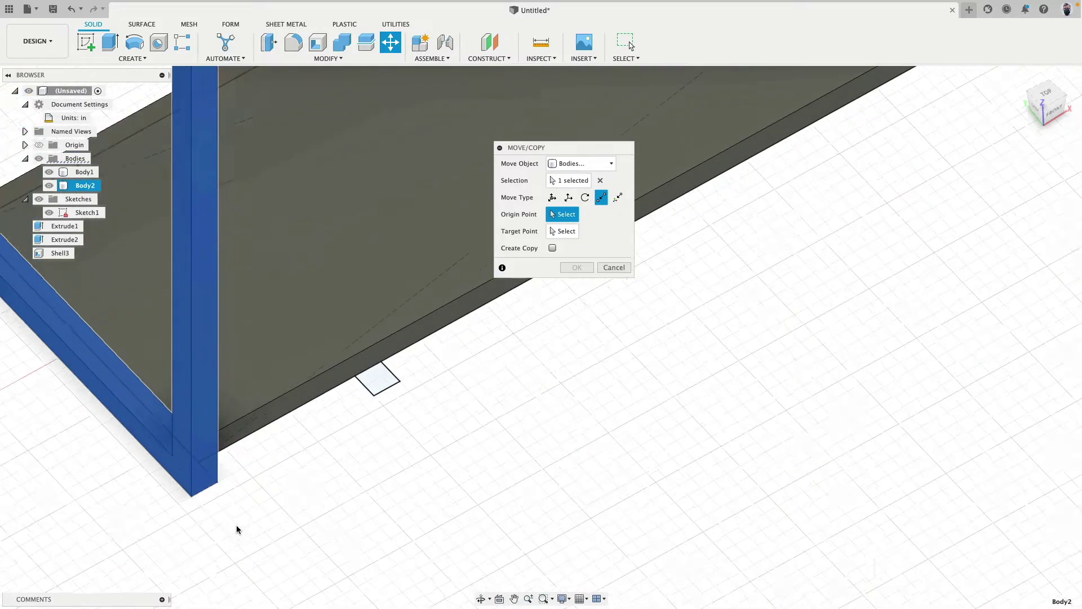
pyautogui.click(214, 477)
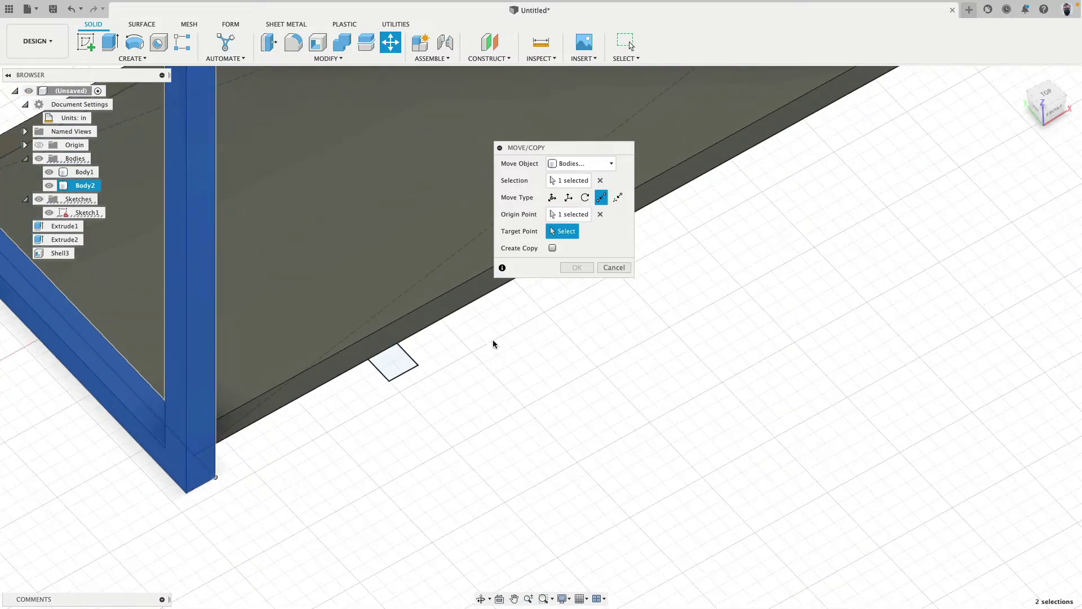
pyautogui.click(417, 364)
pyautogui.scroll(-5, 530, 386)
pyautogui.scroll(-3, 530, 386)
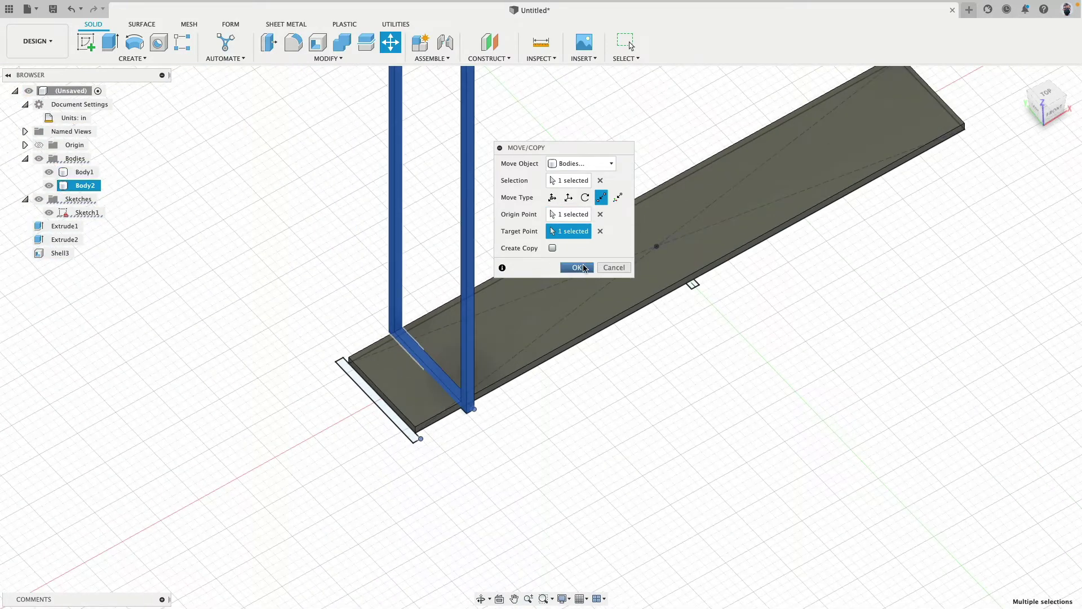
pyautogui.click(577, 268)
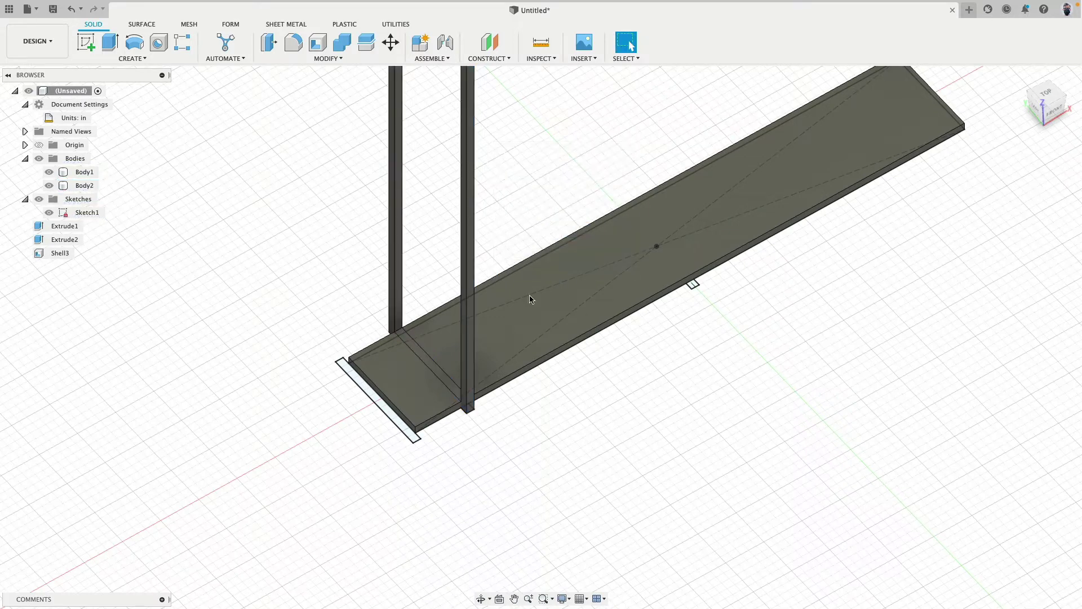
# Copy the tube frame further along the shelf board's edge.
pyautogui.click(391, 43)
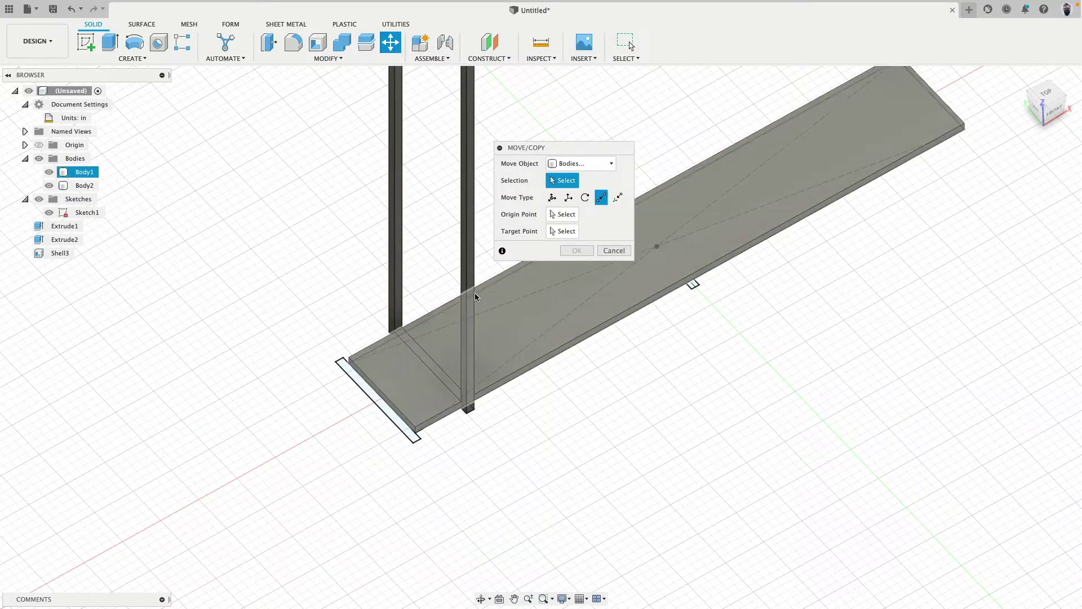
pyautogui.click(468, 239)
pyautogui.click(552, 248)
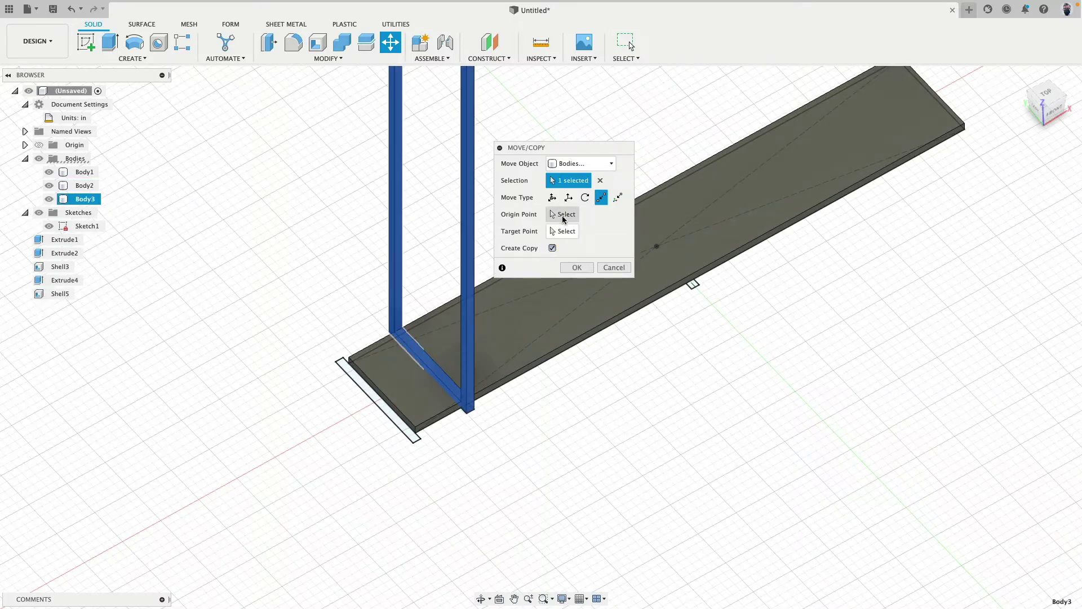
pyautogui.click(468, 415)
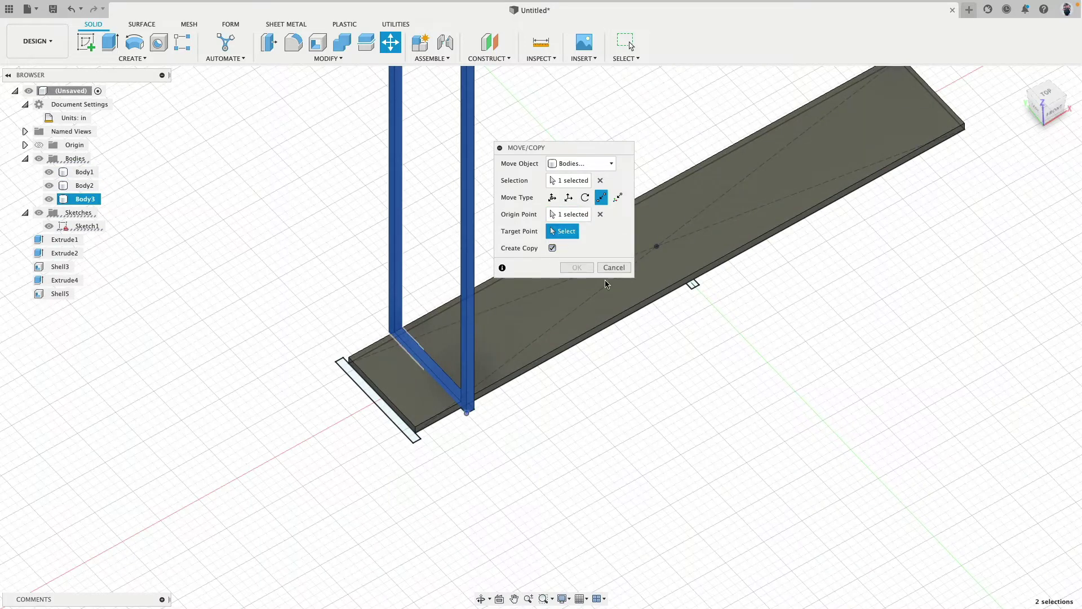
pyautogui.click(690, 289)
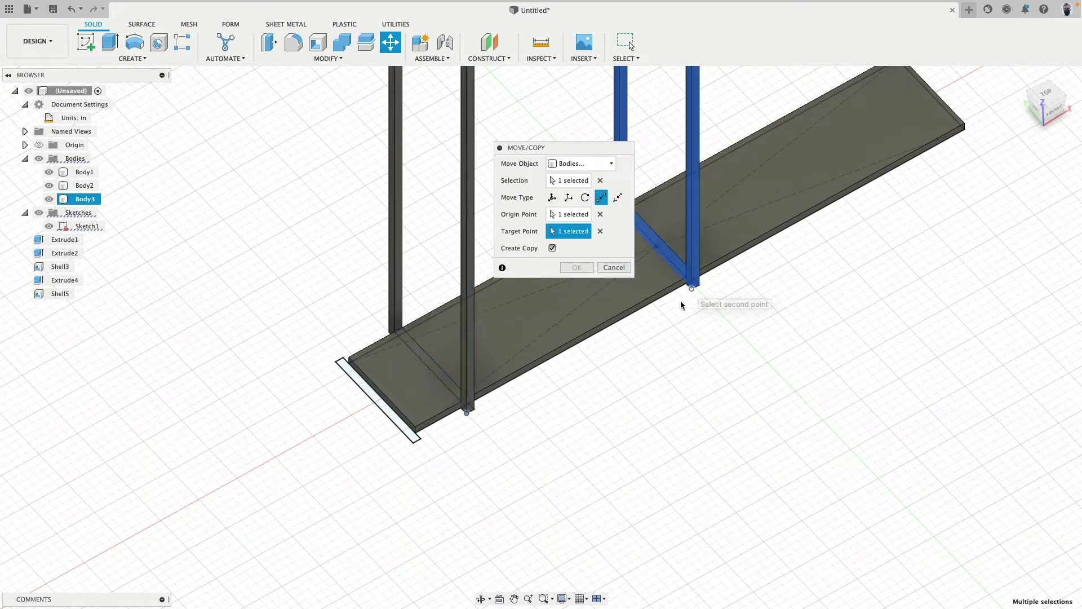
pyautogui.click(589, 267)
pyautogui.scroll(-4, 625, 446)
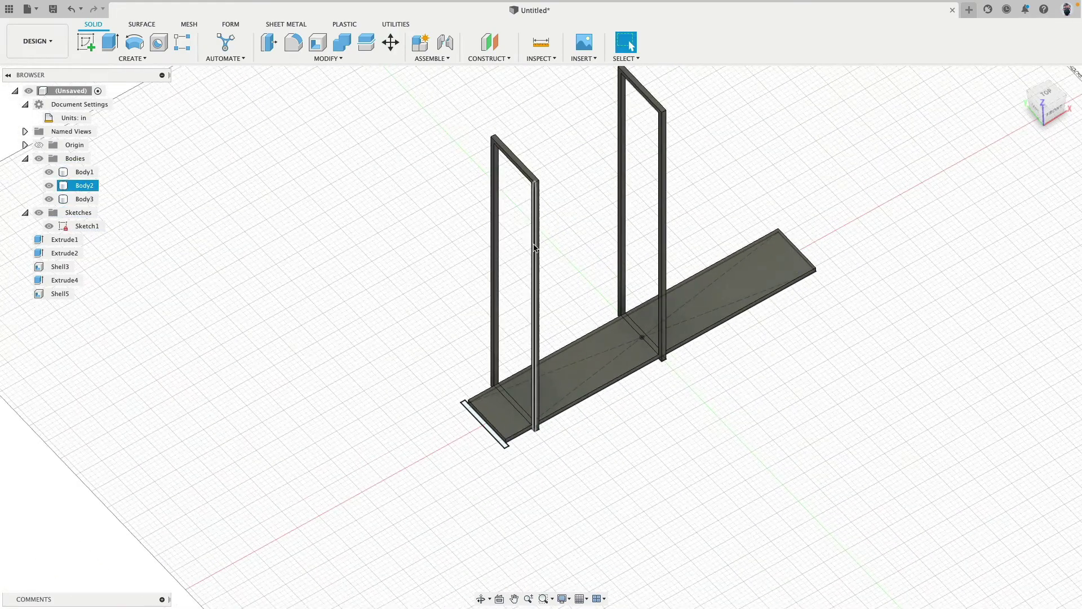
# Mirror the tube frame across the centre construction plane.
pyautogui.click(148, 60)
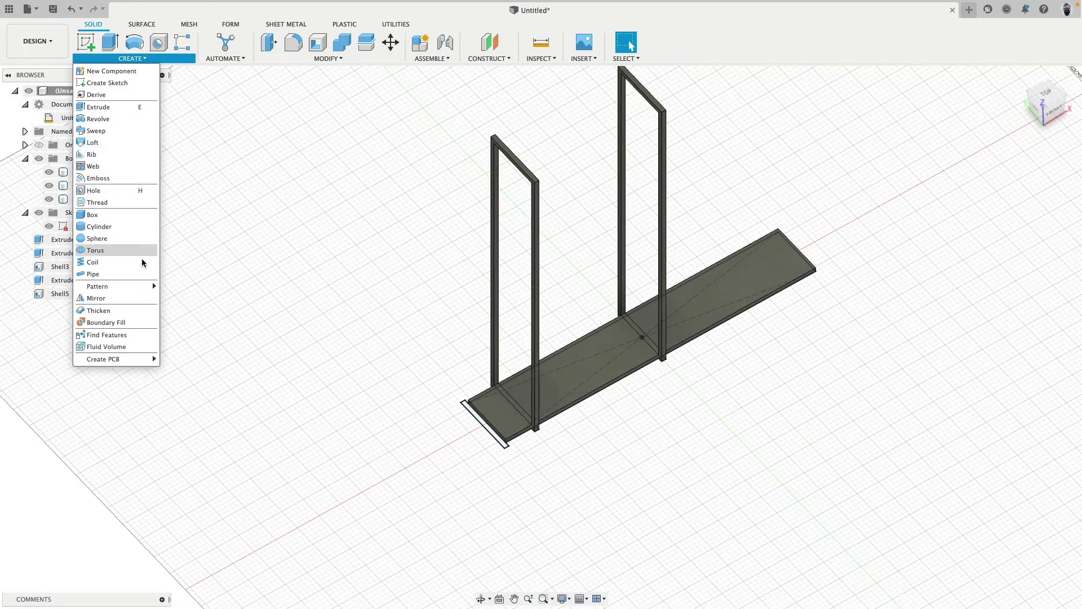
pyautogui.click(138, 310)
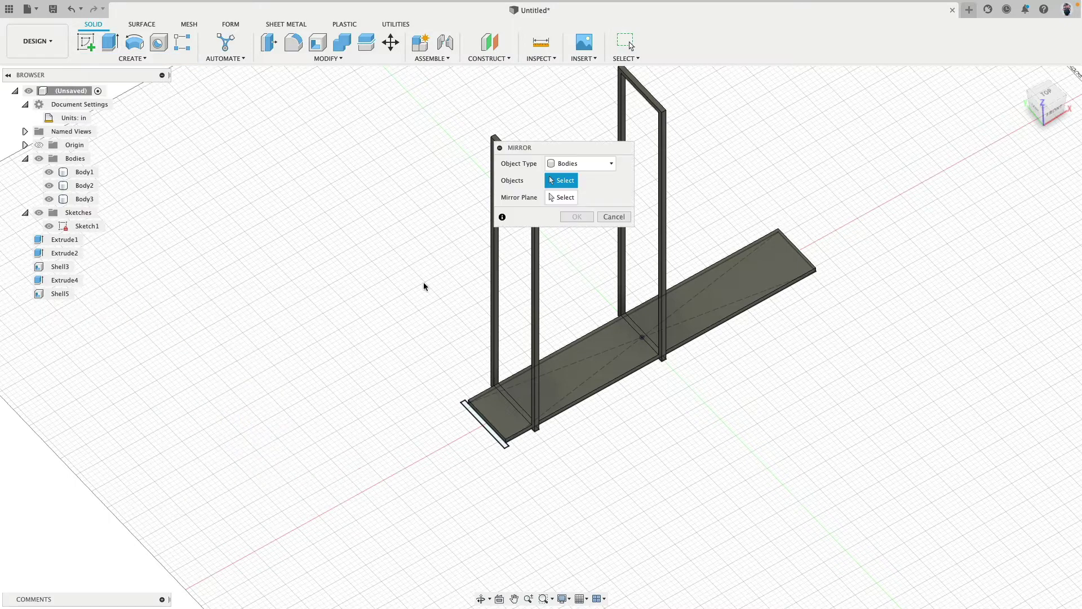
pyautogui.click(535, 268)
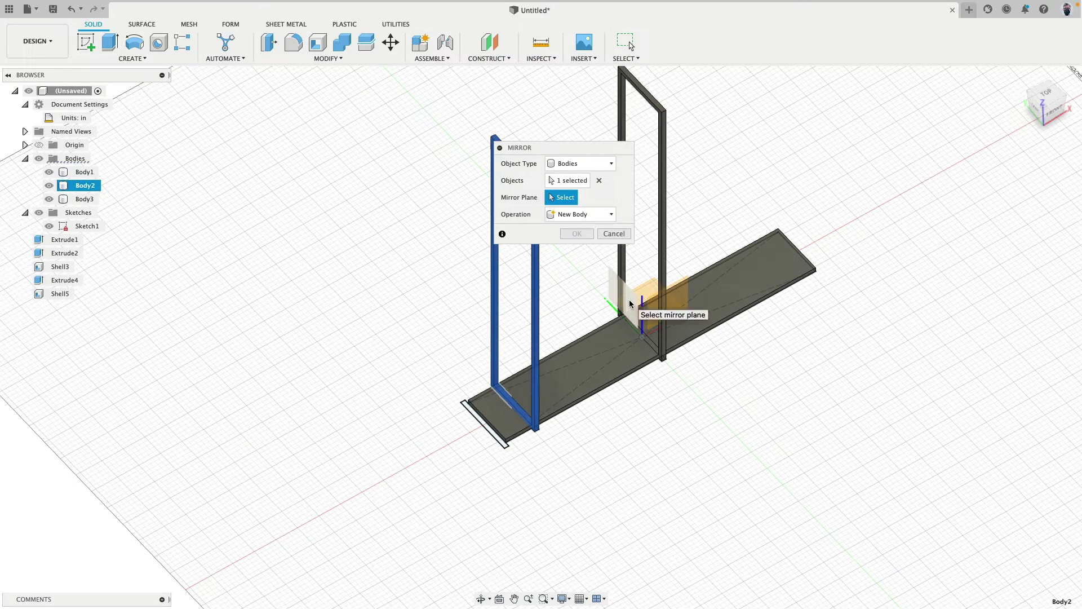
pyautogui.click(630, 306)
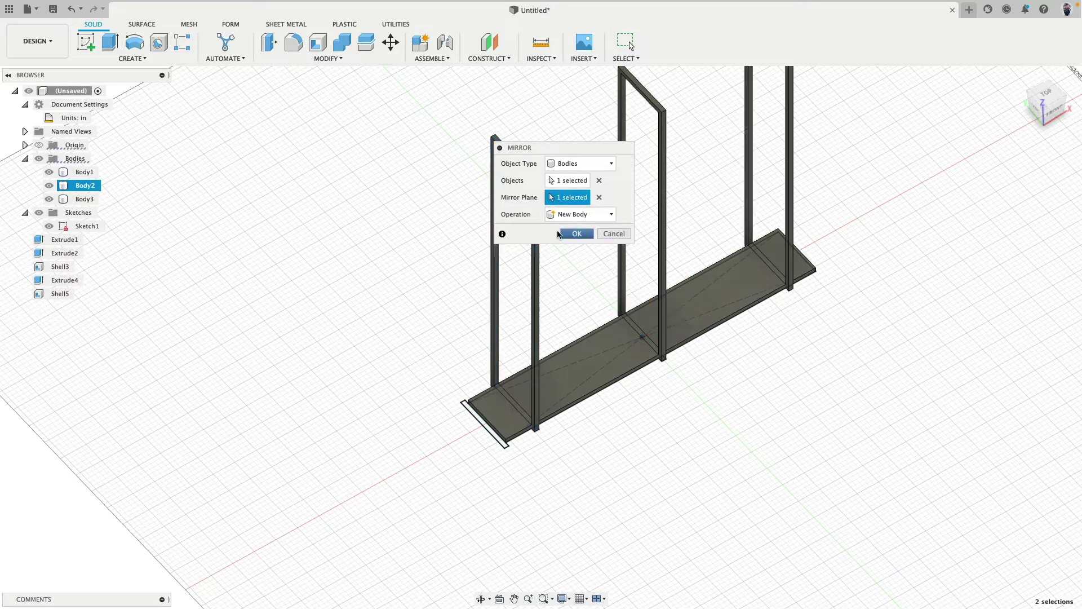
pyautogui.click(577, 233)
# Delete all features from the timeline history and hide Sketch1.
pyautogui.click(64, 253)
pyautogui.keyDown('shift'); pyautogui.click(57, 294); pyautogui.keyUp('shift')
pyautogui.rightClick(56, 295)
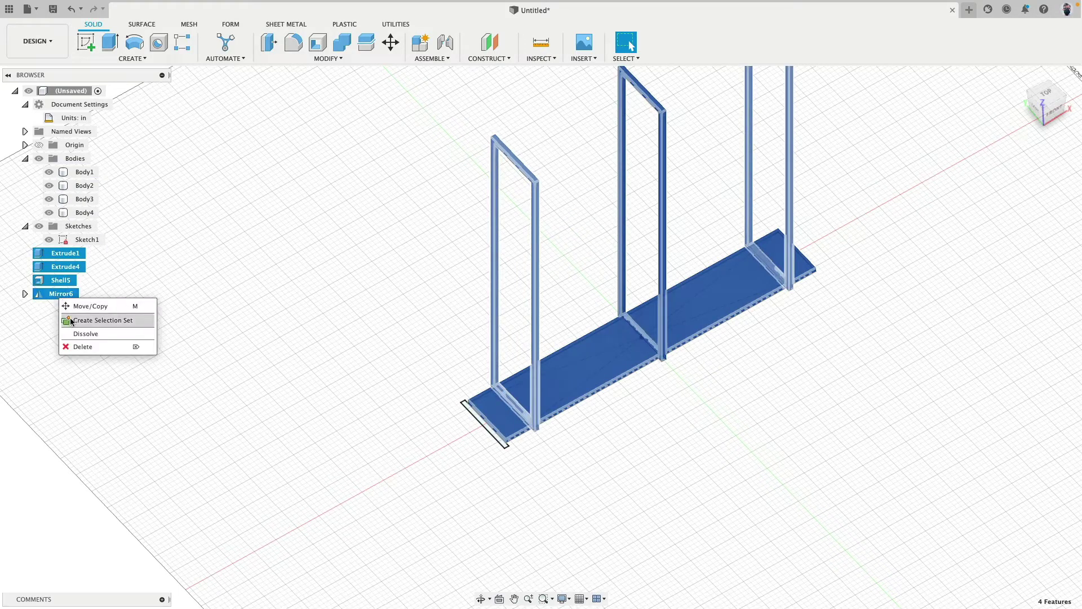
pyautogui.click(77, 333)
pyautogui.click(58, 257)
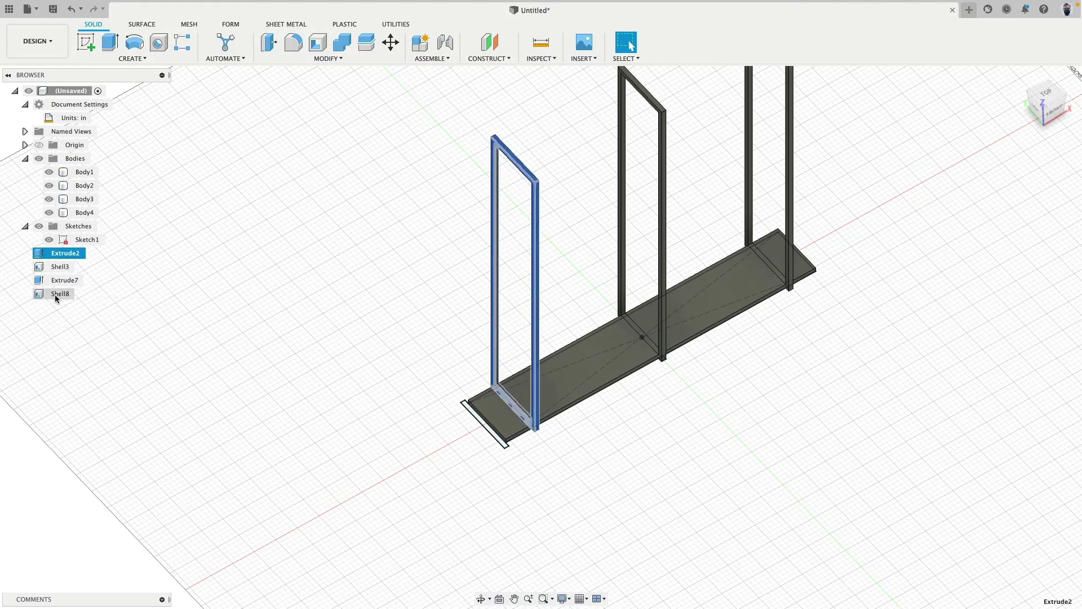
pyautogui.keyDown('shift'); pyautogui.click(55, 294); pyautogui.keyUp('shift')
pyautogui.rightClick(56, 294)
pyautogui.click(70, 335)
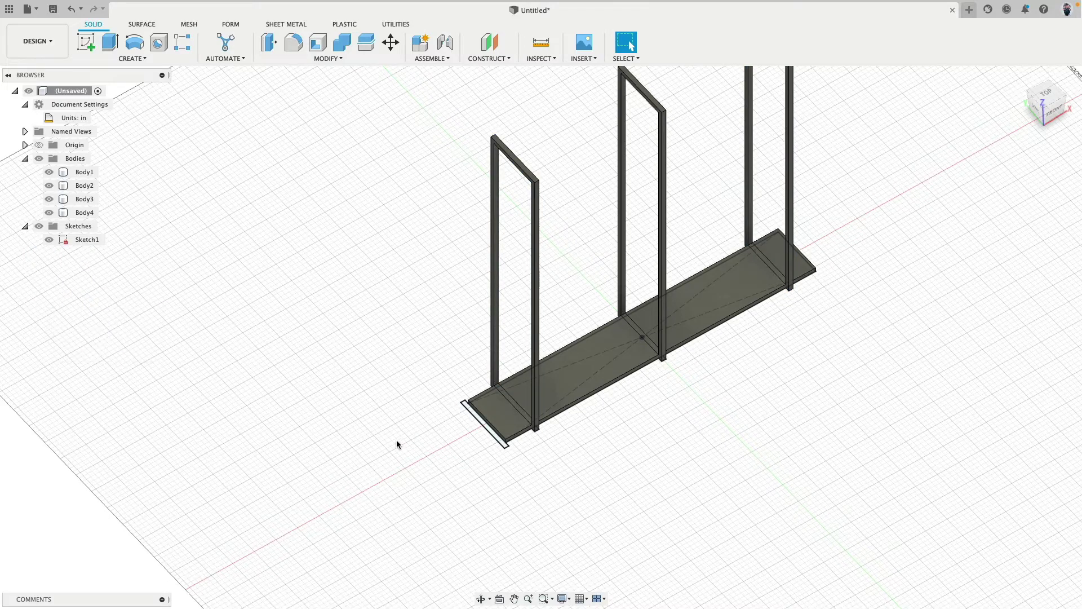
pyautogui.moveTo(396, 442)
pyautogui.keyDown('shift'); pyautogui.mouseDown(button='middle')
pyautogui.moveTo(316, 349)
pyautogui.moveTo(254, 397)
pyautogui.moveTo(321, 438)
pyautogui.moveTo(332, 355)
pyautogui.moveTo(336, 449)
pyautogui.mouseUp(button='middle'); pyautogui.keyUp('shift')
pyautogui.click(49, 240)
# Start a free Move/Copy and reposition the view to show the base plate and frames.
pyautogui.scroll(5, 441, 425)
pyautogui.keyDown('shift'); pyautogui.moveTo(516, 487); pyautogui.dragTo(524, 450, button='middle'); pyautogui.keyUp('shift')
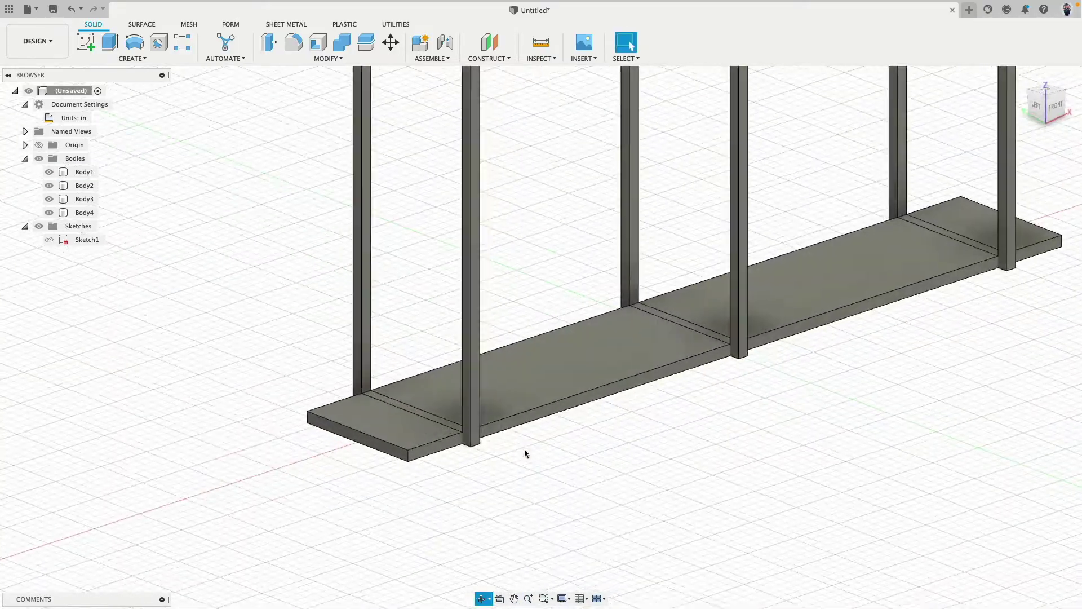
pyautogui.click(390, 41)
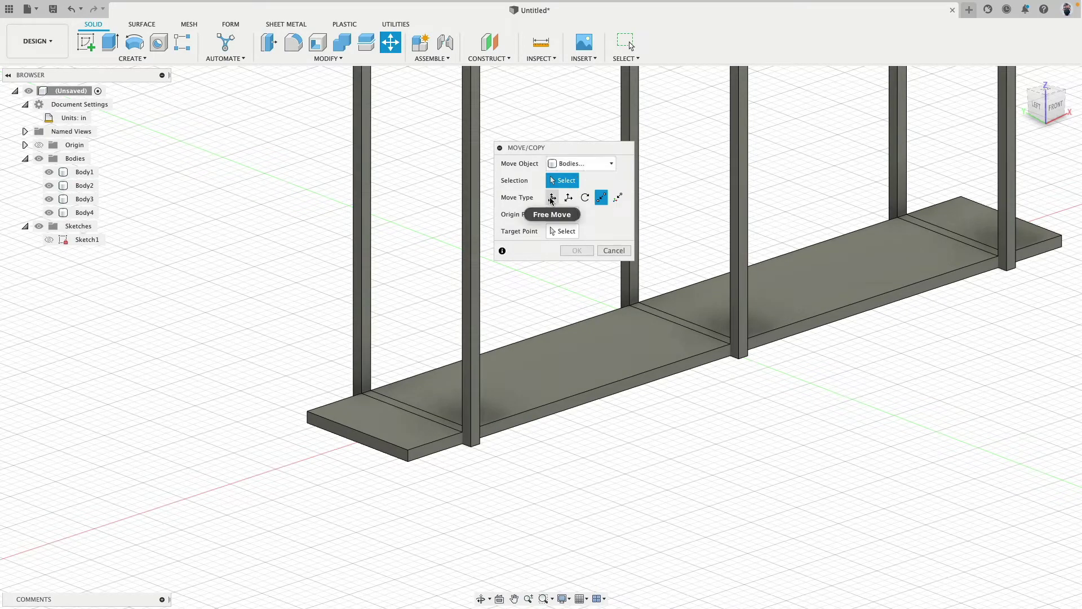
pyautogui.click(553, 196)
pyautogui.click(575, 344)
pyautogui.moveTo(577, 350); pyautogui.dragTo(492, 410, button='middle')
pyautogui.scroll(-5, 492, 411)
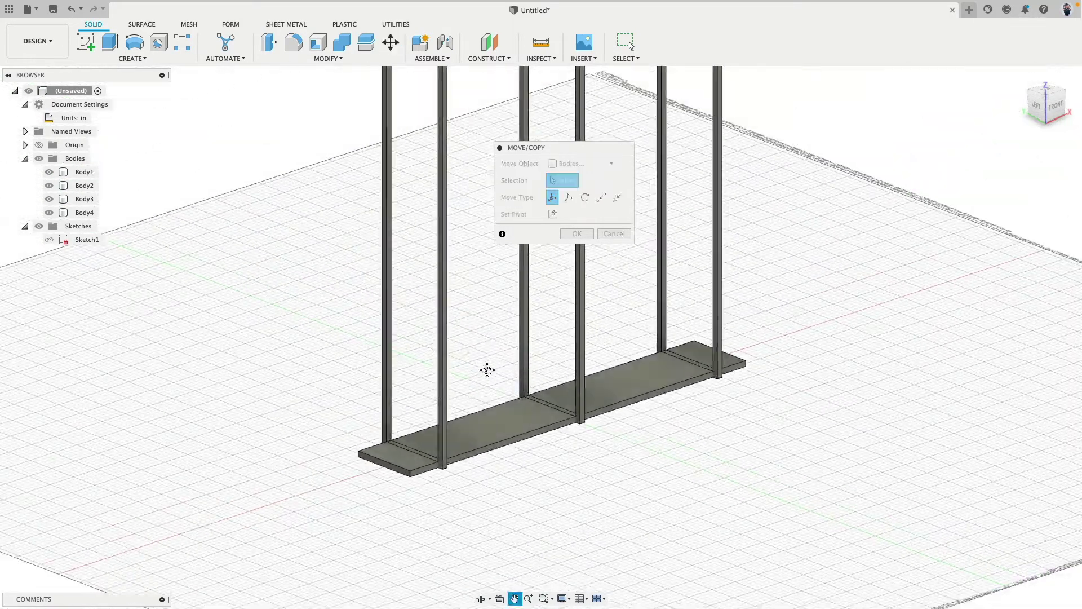
pyautogui.click(427, 437)
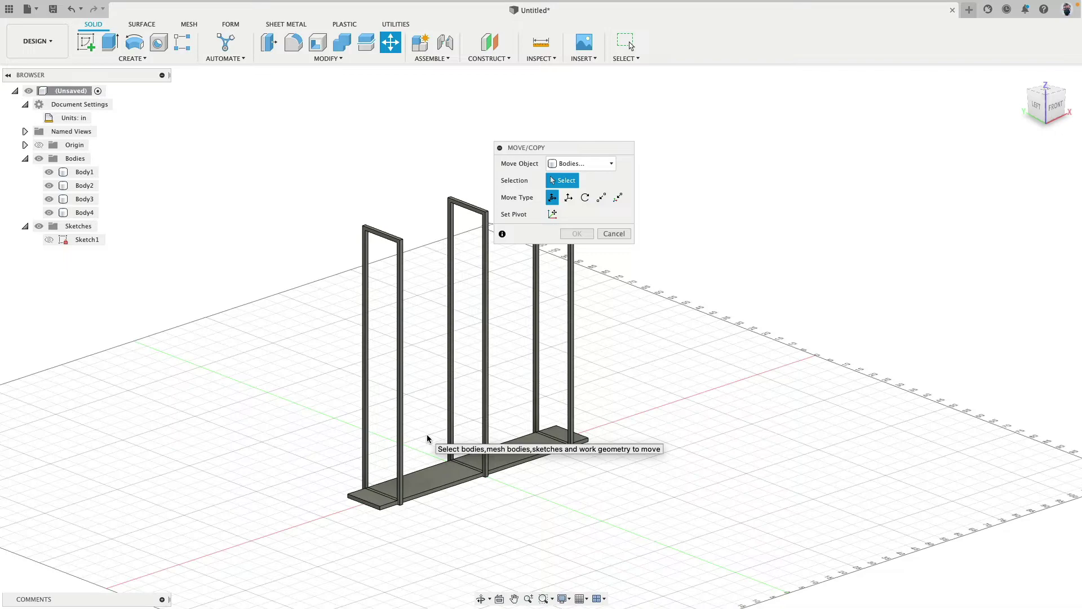
pyautogui.moveTo(427, 438); pyautogui.dragTo(357, 384, button='middle')
pyautogui.scroll(5, 366, 416)
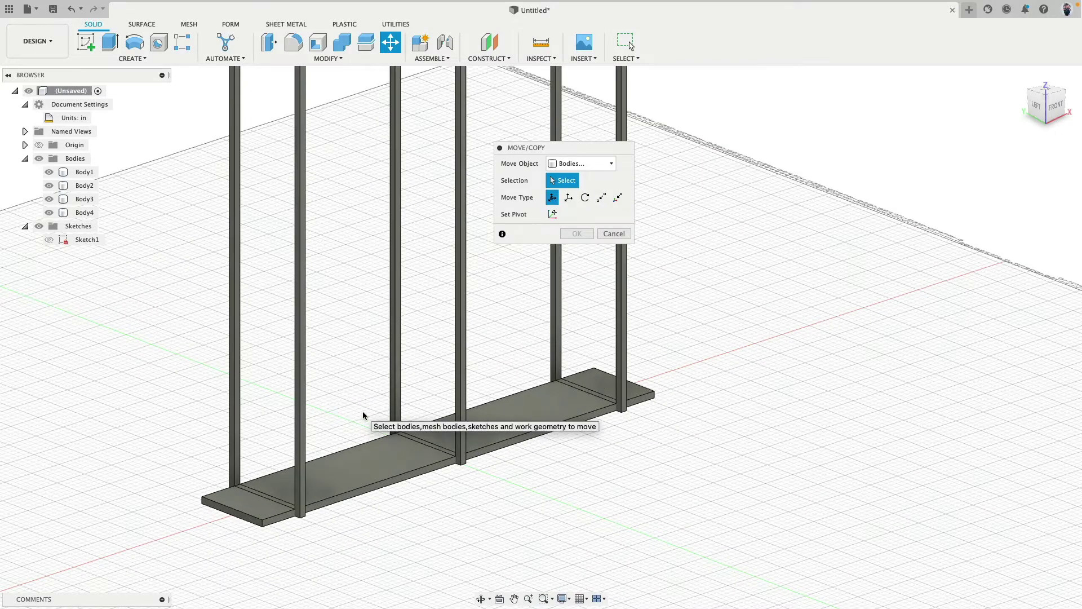
# Raise the base plate Body1 about 4.147 in up the frames.
pyautogui.click(350, 496)
pyautogui.click(350, 503)
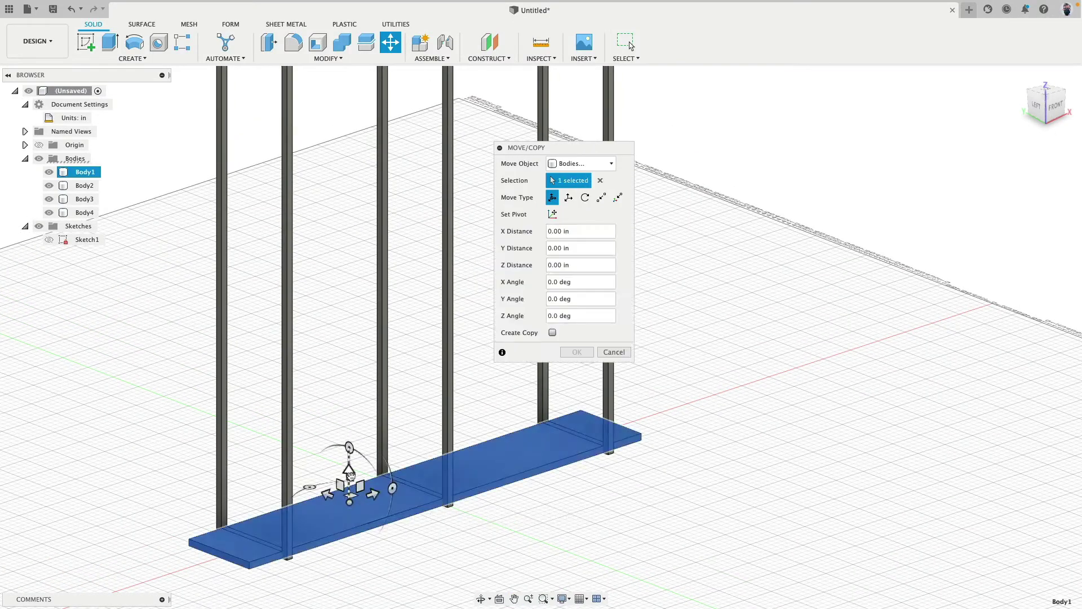
pyautogui.moveTo(348, 472); pyautogui.dragTo(366, 447)
pyautogui.press('Return')
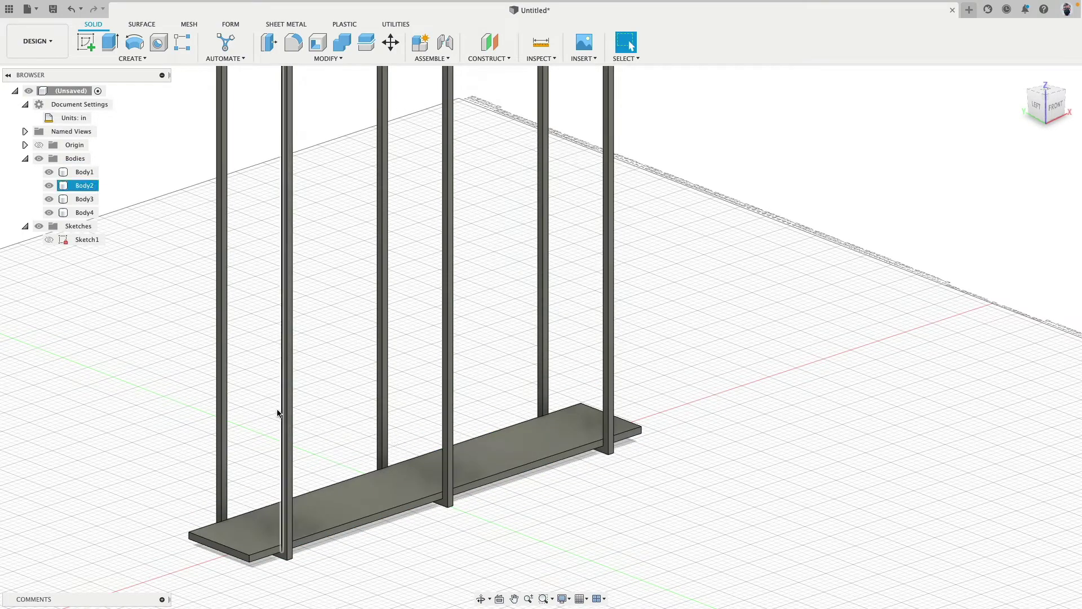
pyautogui.moveTo(324, 496)
pyautogui.keyDown('shift'); pyautogui.mouseDown(button='middle')
pyautogui.moveTo(337, 445)
pyautogui.moveTo(336, 490)
pyautogui.mouseUp(button='middle'); pyautogui.keyUp('shift')
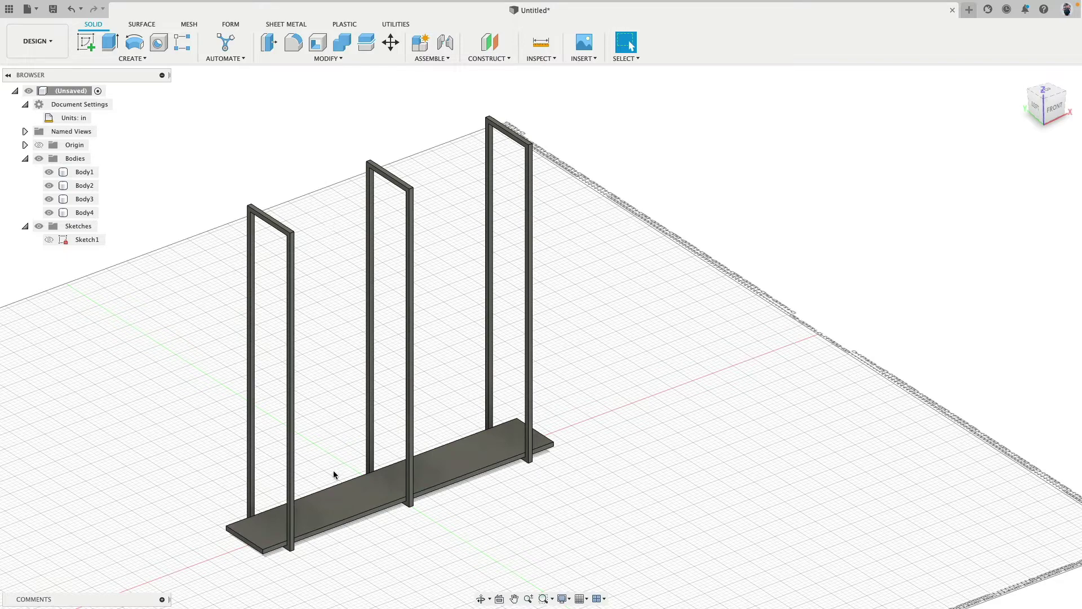
# Check a frame post's 70 in length, then open Create > Pattern.
pyautogui.click(252, 363)
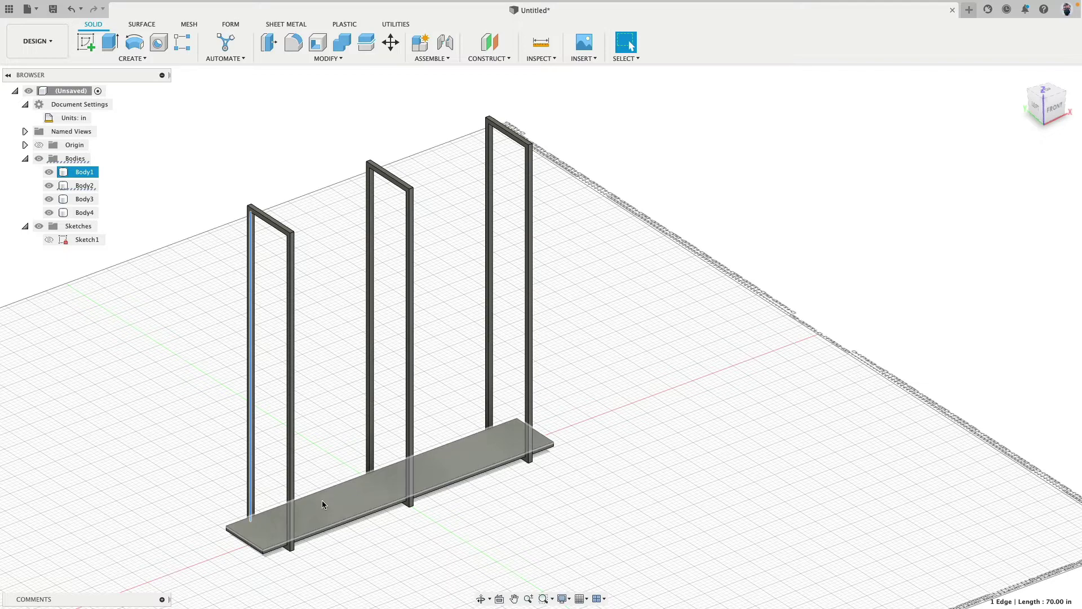
pyautogui.click(206, 448)
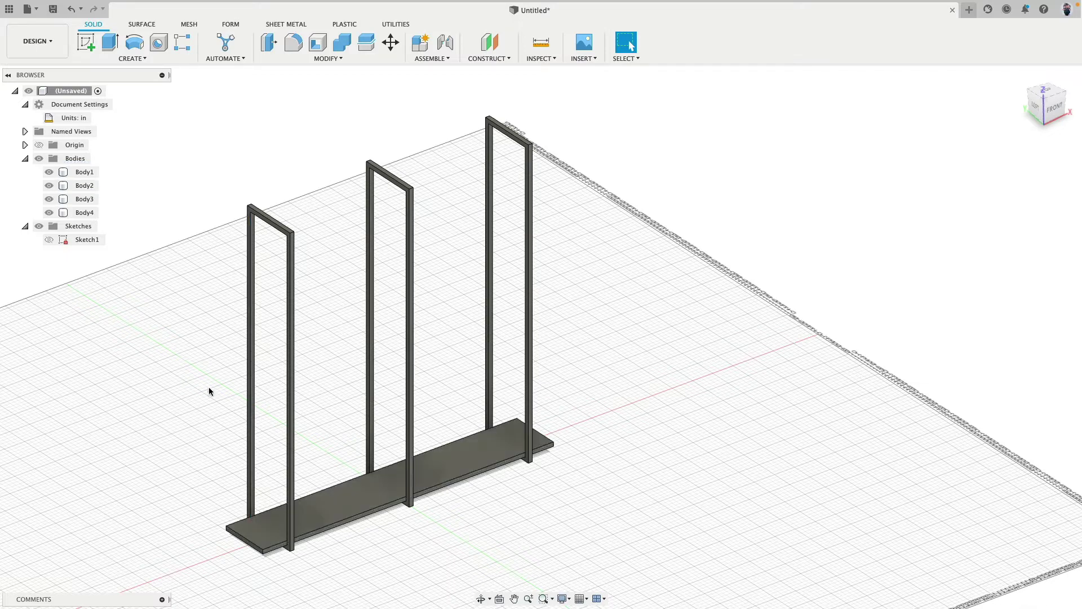
pyautogui.click(141, 59)
pyautogui.moveTo(130, 287)
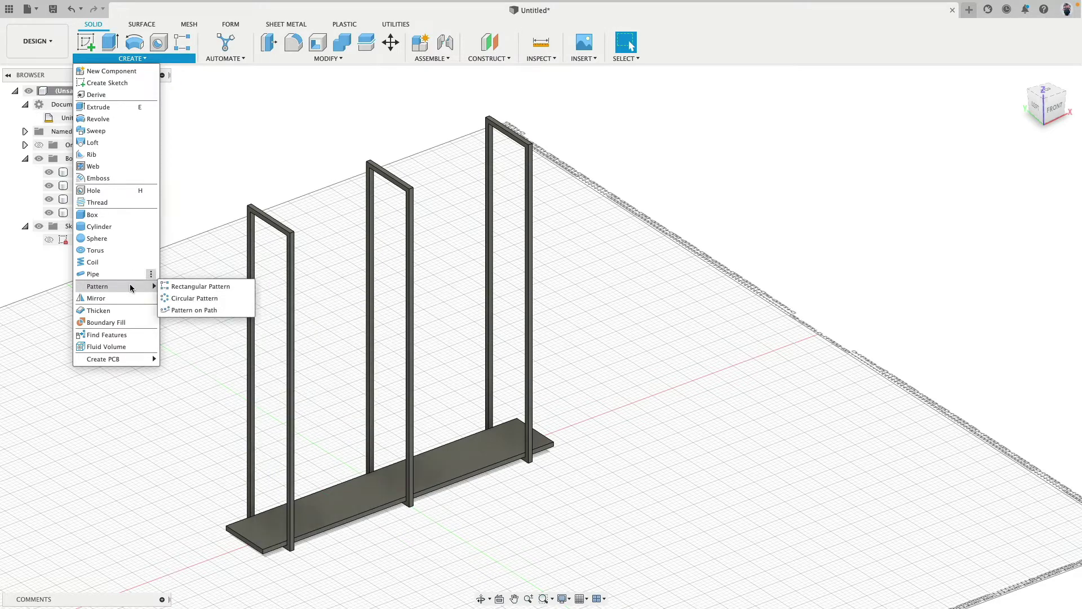
# Start a trial rectangular pattern of the base plate Body1 along the vertical axis.
pyautogui.click(225, 286)
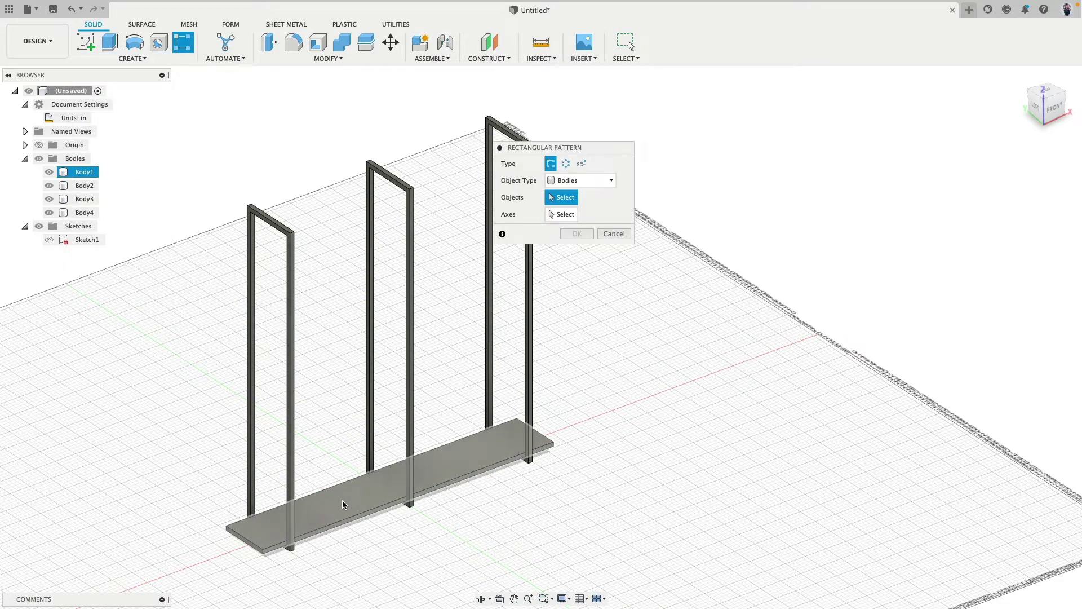
pyautogui.click(348, 505)
pyautogui.click(562, 214)
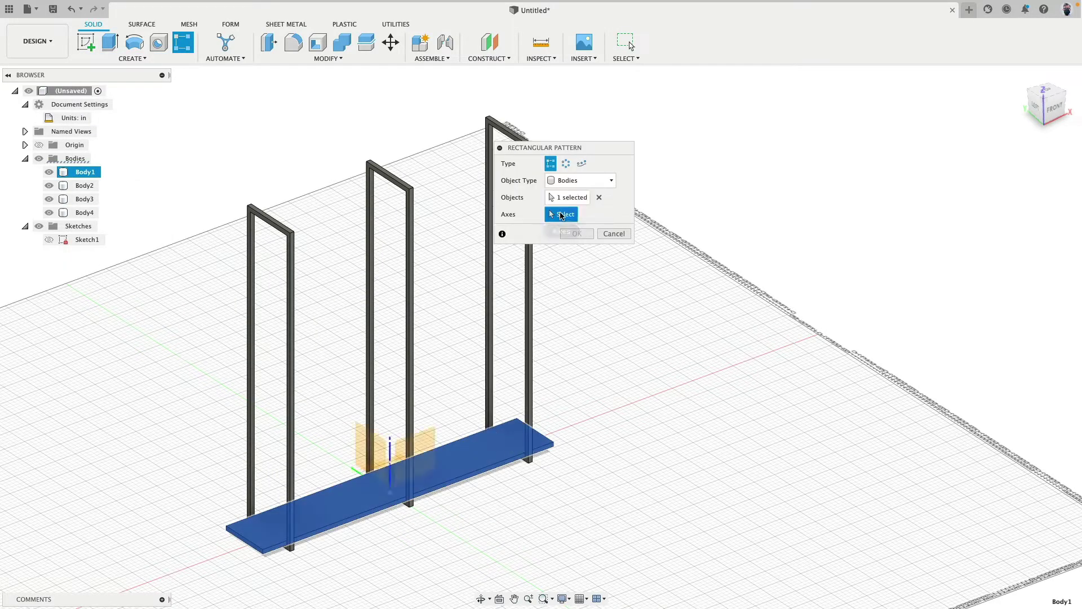
pyautogui.click(389, 477)
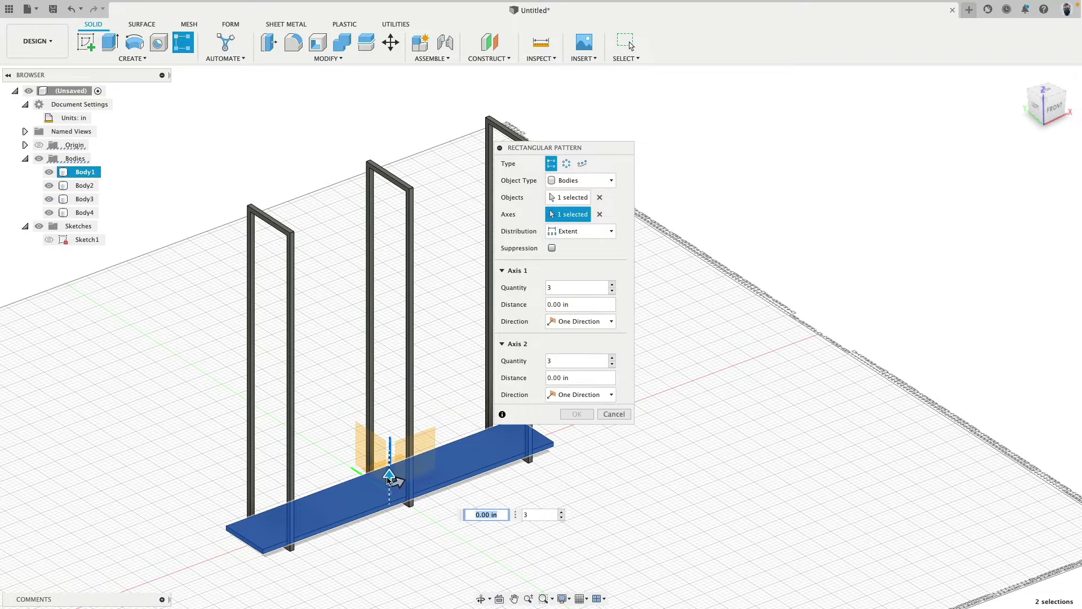
pyautogui.moveTo(389, 476); pyautogui.dragTo(389, 291)
# Set the trial pattern to 5 shelves about 70 in apart, then review its distribution options.
pyautogui.moveTo(615, 339); pyautogui.dragTo(521, 333, button='middle')
pyautogui.click(468, 328)
pyautogui.click(468, 328)
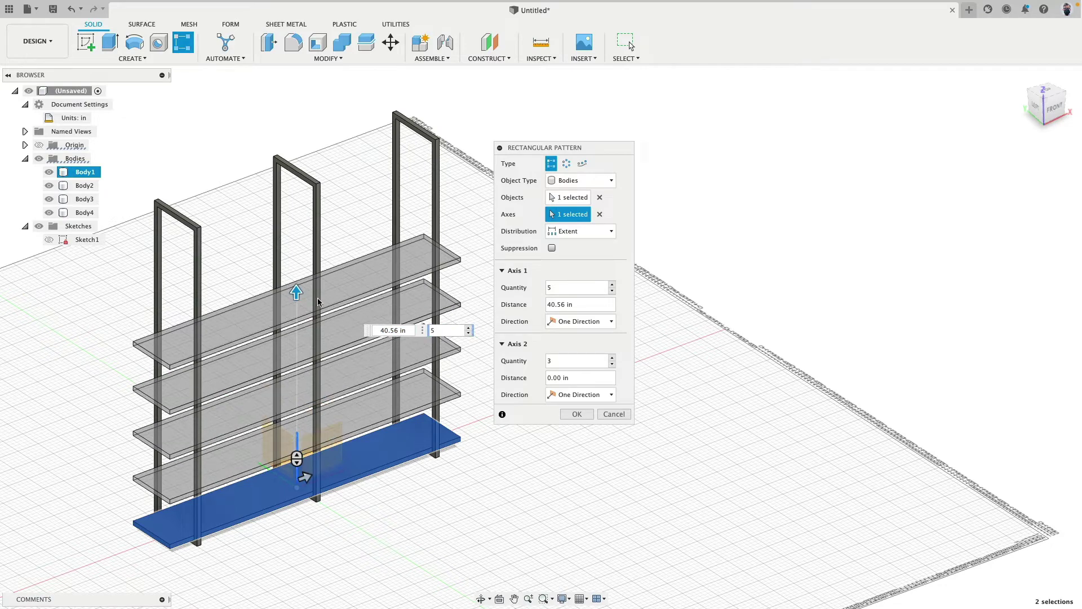
pyautogui.moveTo(298, 291); pyautogui.dragTo(303, 167)
pyautogui.press('Tab')
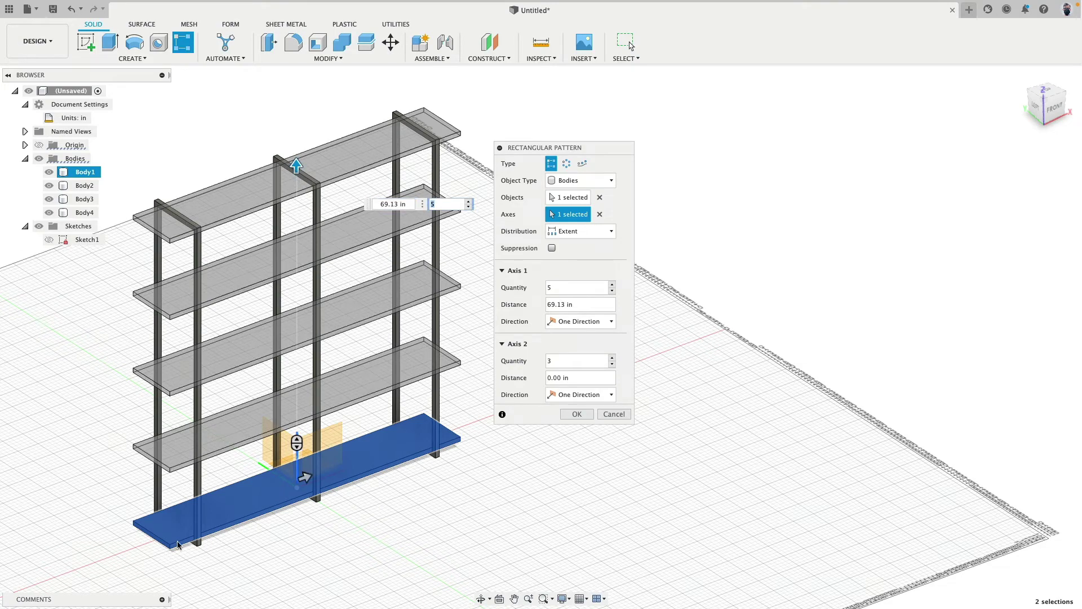
pyautogui.keyDown('shift'); pyautogui.moveTo(196, 371); pyautogui.dragTo(192, 159, button='middle'); pyautogui.keyUp('shift')
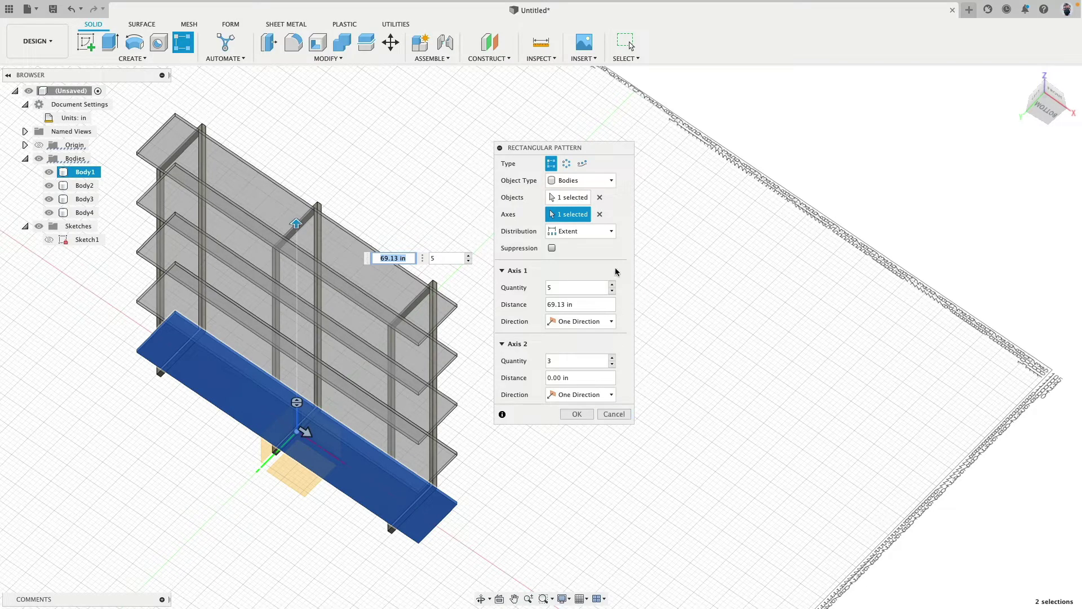
pyautogui.click(611, 231)
pyautogui.click(621, 417)
pyautogui.click(614, 414)
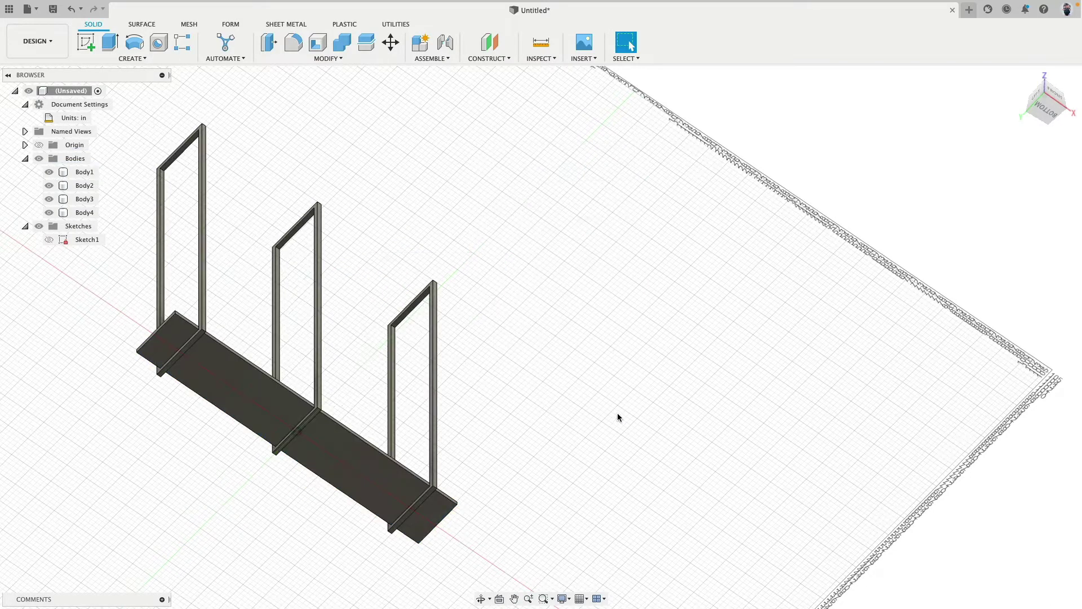
pyautogui.keyDown('shift'); pyautogui.moveTo(616, 406); pyautogui.dragTo(240, 502, button='middle'); pyautogui.keyUp('shift')
pyautogui.click(240, 502)
pyautogui.moveTo(415, 479); pyautogui.dragTo(563, 394, button='middle')
pyautogui.keyDown('shift'); pyautogui.moveTo(387, 402); pyautogui.dragTo(360, 276, button='middle'); pyautogui.keyUp('shift')
pyautogui.scroll(2, 360, 276)
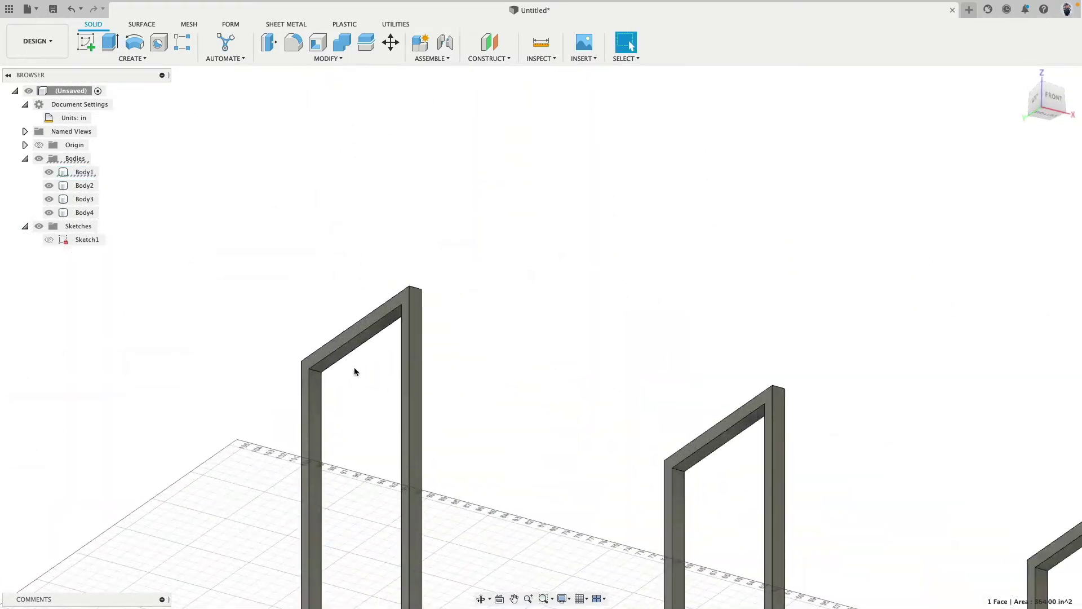
pyautogui.keyDown('shift'); pyautogui.click(353, 341); pyautogui.keyUp('shift')
pyautogui.scroll(-1, 483, 313)
pyautogui.scroll(-3, 483, 313)
pyautogui.keyDown('shift'); pyautogui.moveTo(515, 259); pyautogui.dragTo(446, 252, button='middle'); pyautogui.keyUp('shift')
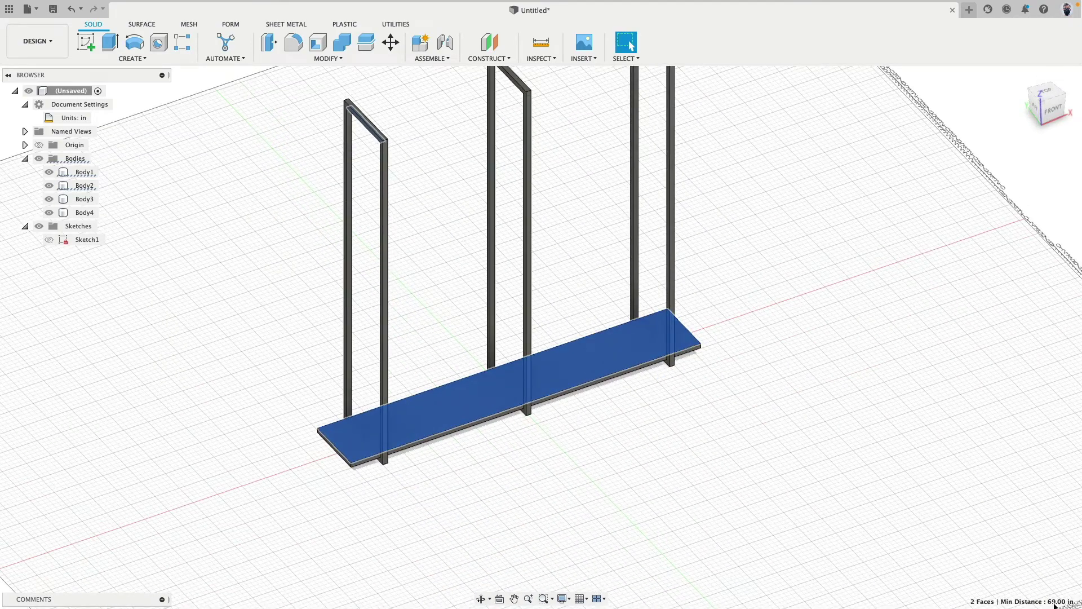
pyautogui.click(254, 328)
pyautogui.press('F6')
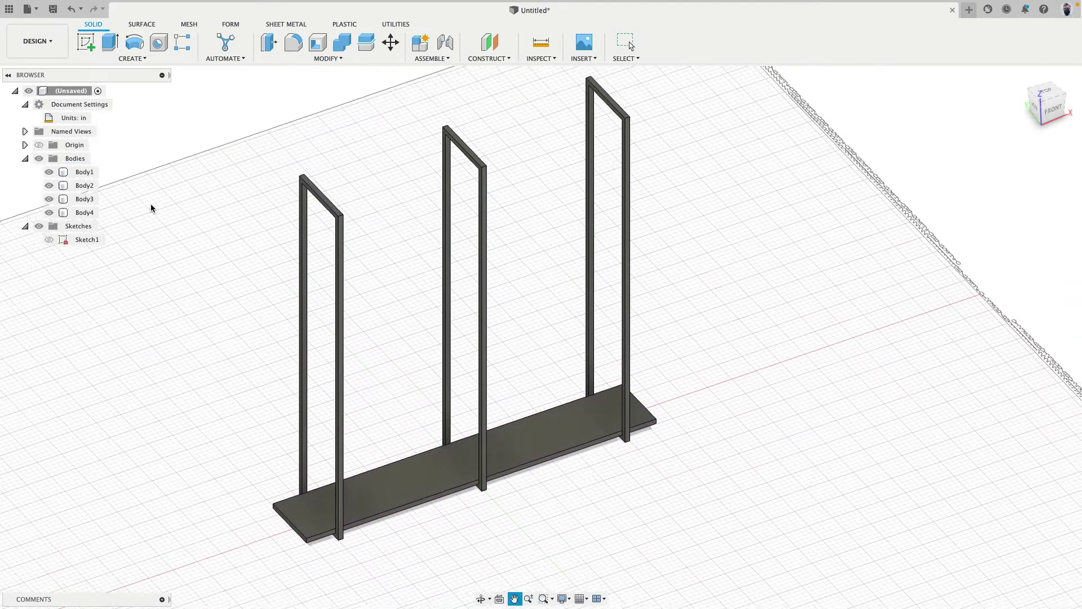
# Rectangular-pattern Body1 up the vertical frame edge over a 69 in distance.
pyautogui.click(183, 41)
pyautogui.click(400, 480)
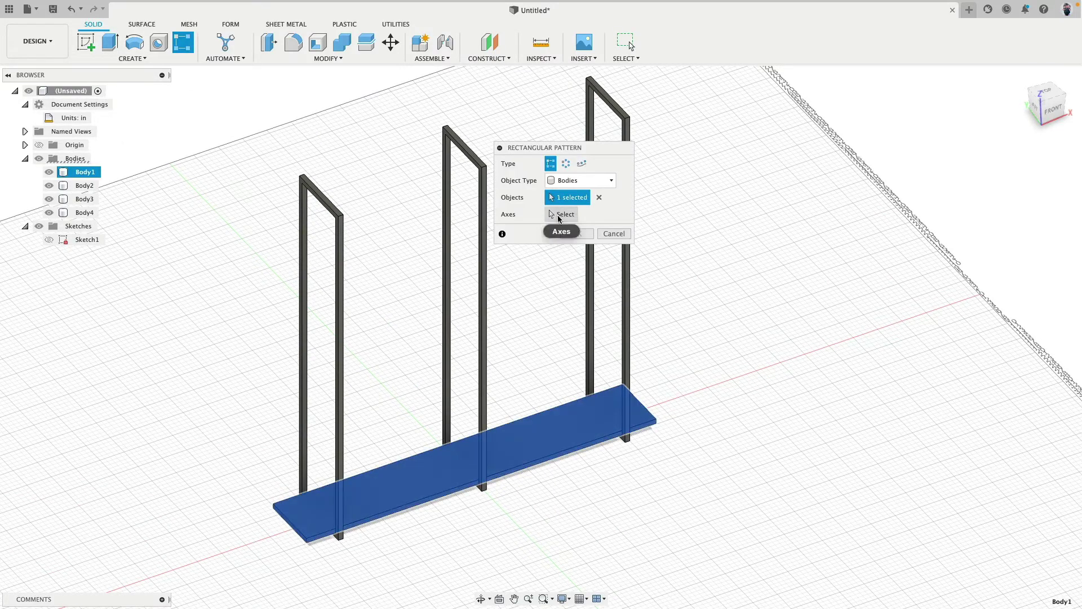
pyautogui.click(461, 441)
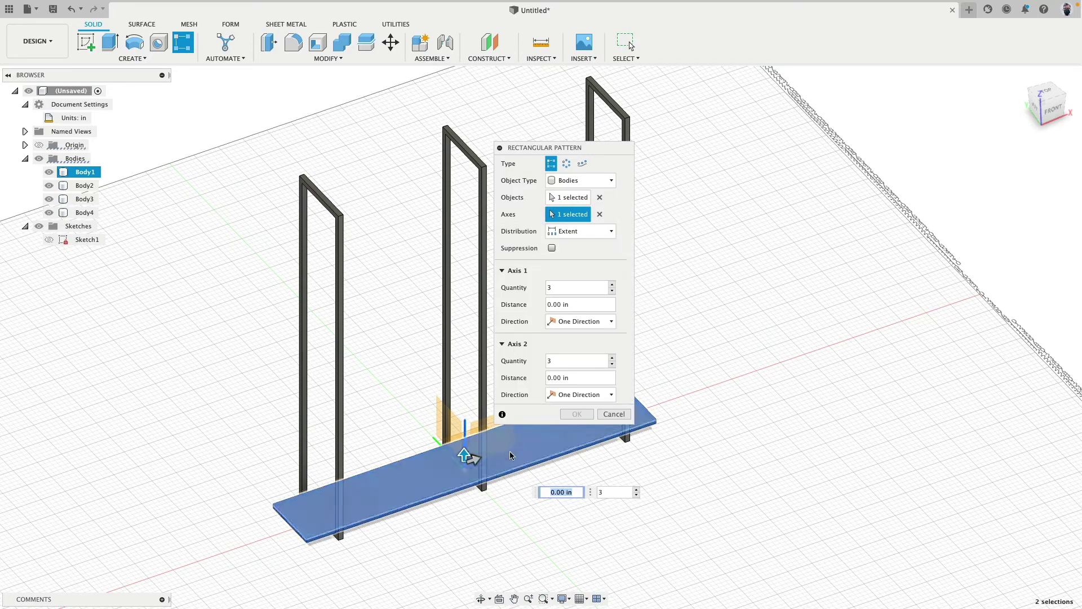
pyautogui.moveTo(465, 444); pyautogui.dragTo(464, 322)
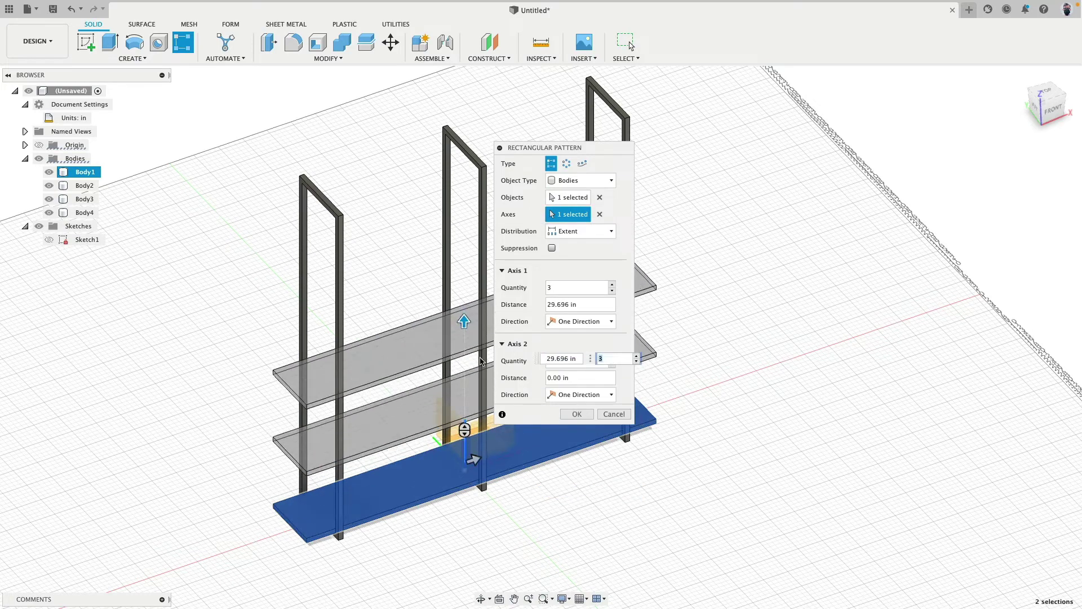
pyautogui.write('69')
pyautogui.press('Return')
# Set the pattern quantity to 7 shelves and confirm it.
pyautogui.click(638, 180)
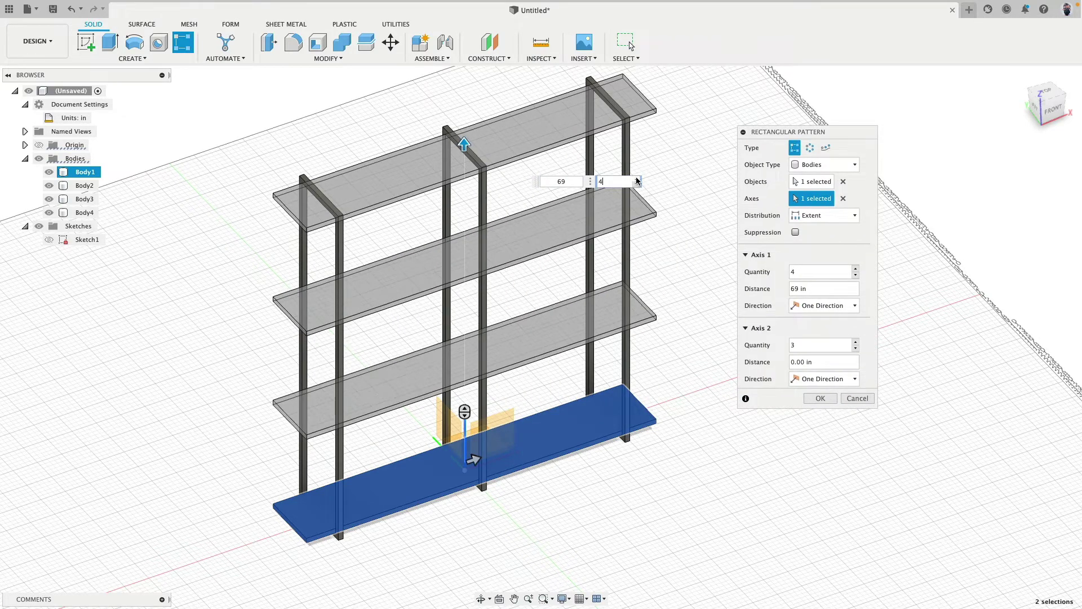
pyautogui.click(637, 180)
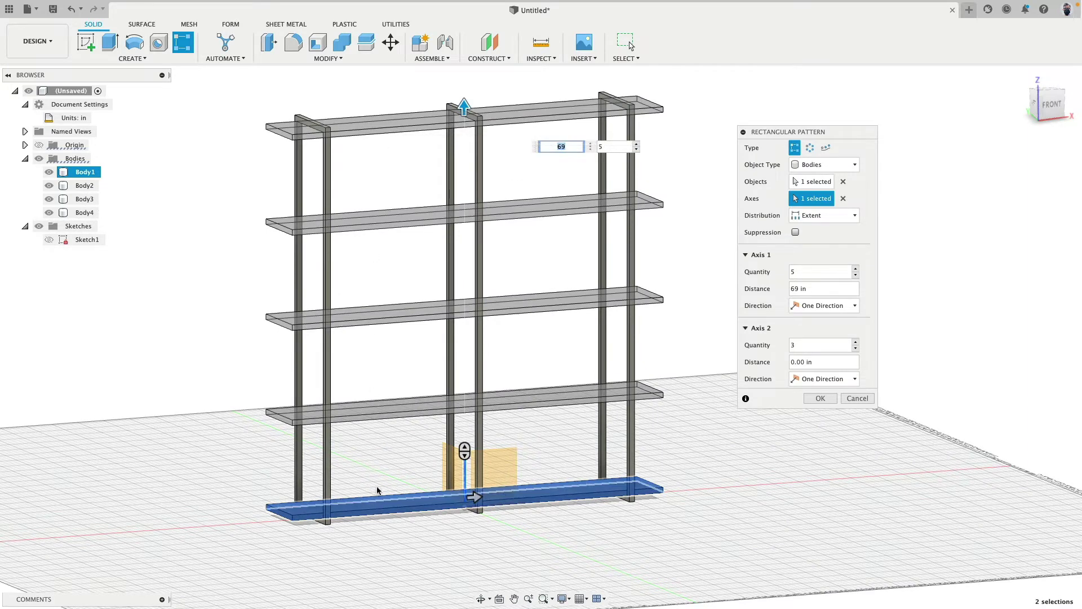
pyautogui.click(634, 146)
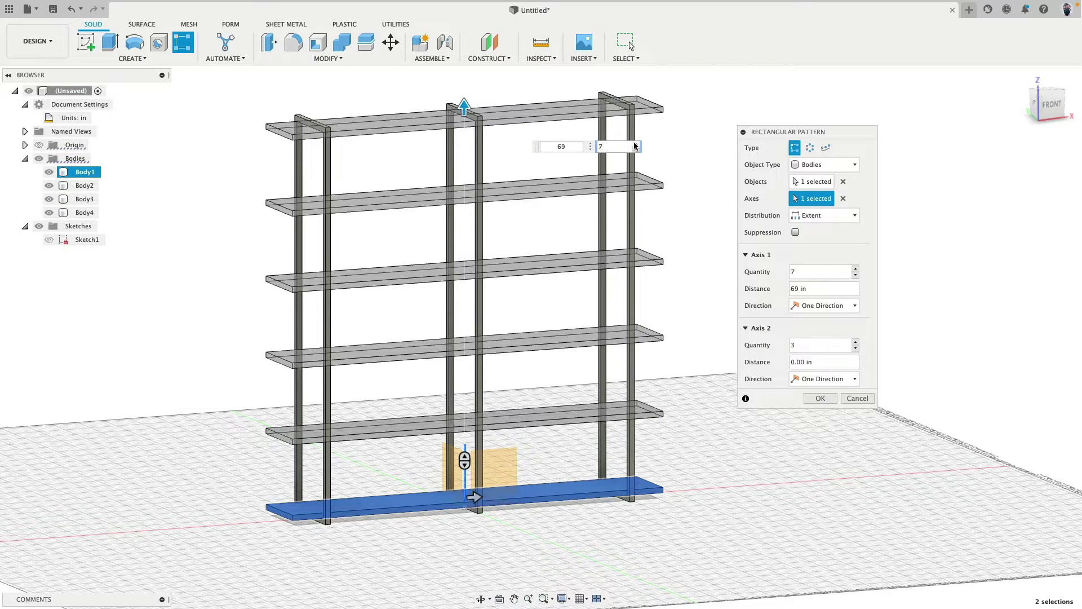
pyautogui.click(634, 144)
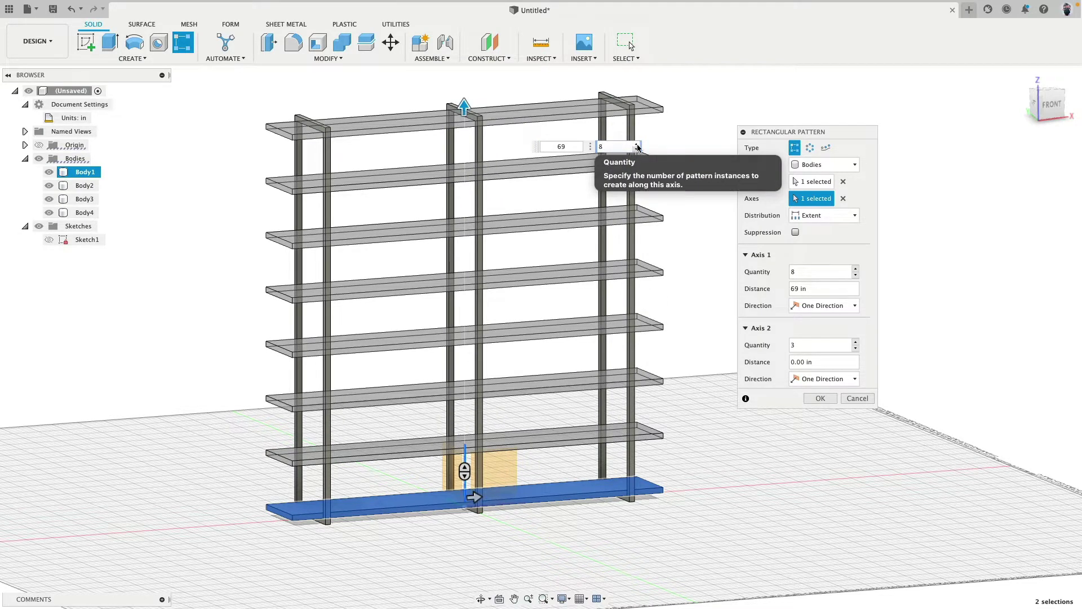
pyautogui.click(636, 144)
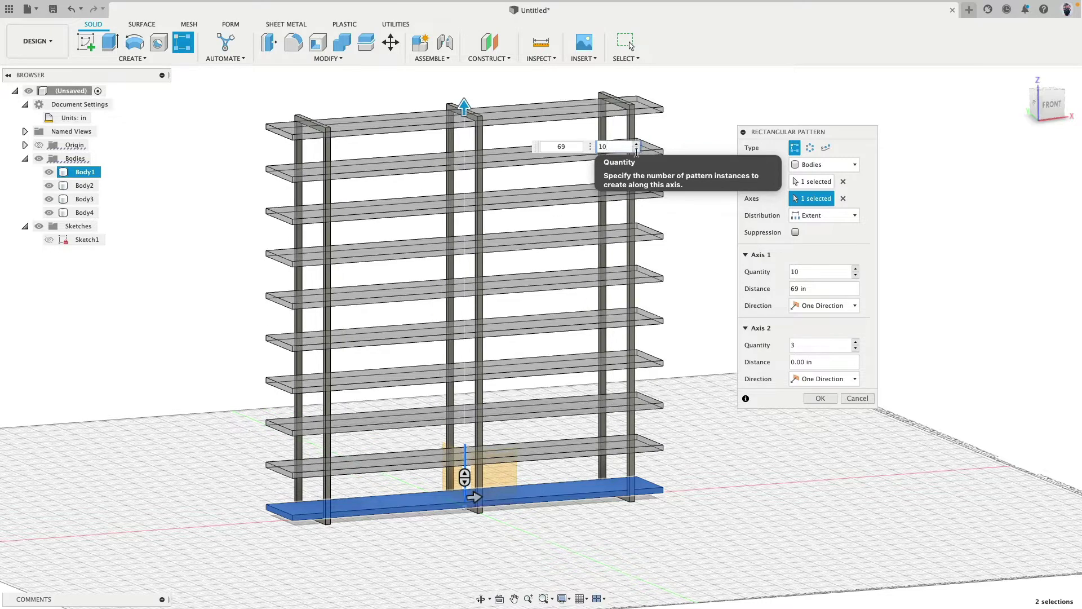
pyautogui.click(637, 150)
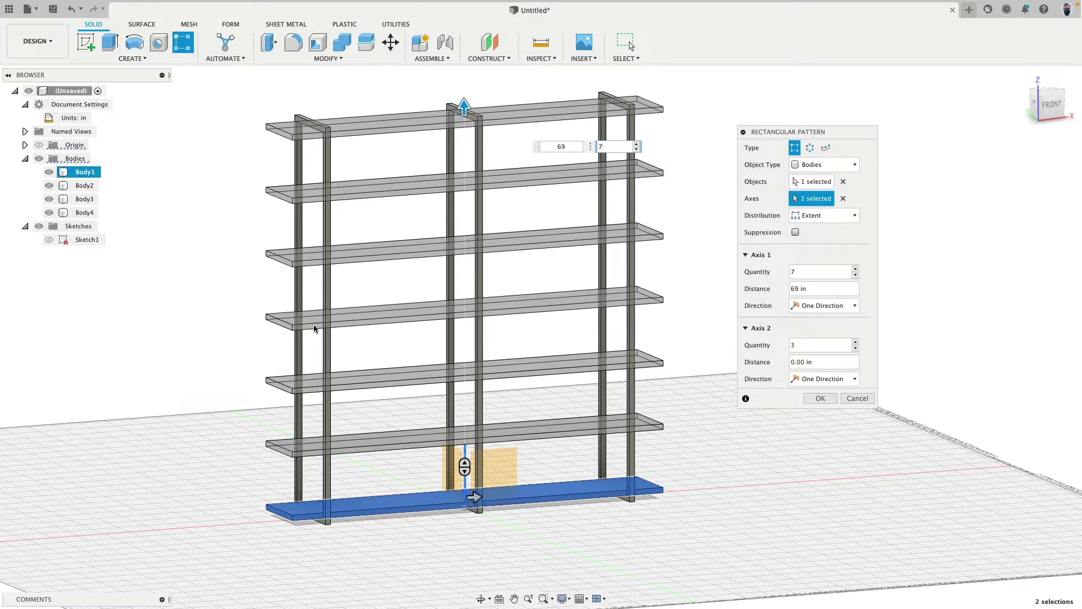
pyautogui.click(817, 399)
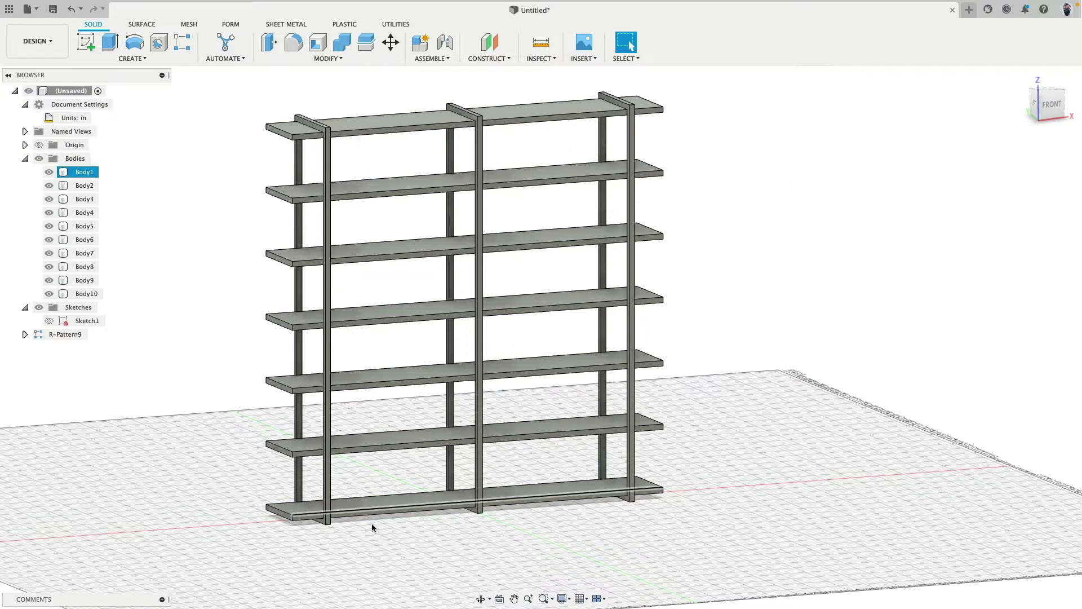
# Delete Body1 and Body10, the bottom and top shelves, from the browser.
pyautogui.click(366, 506)
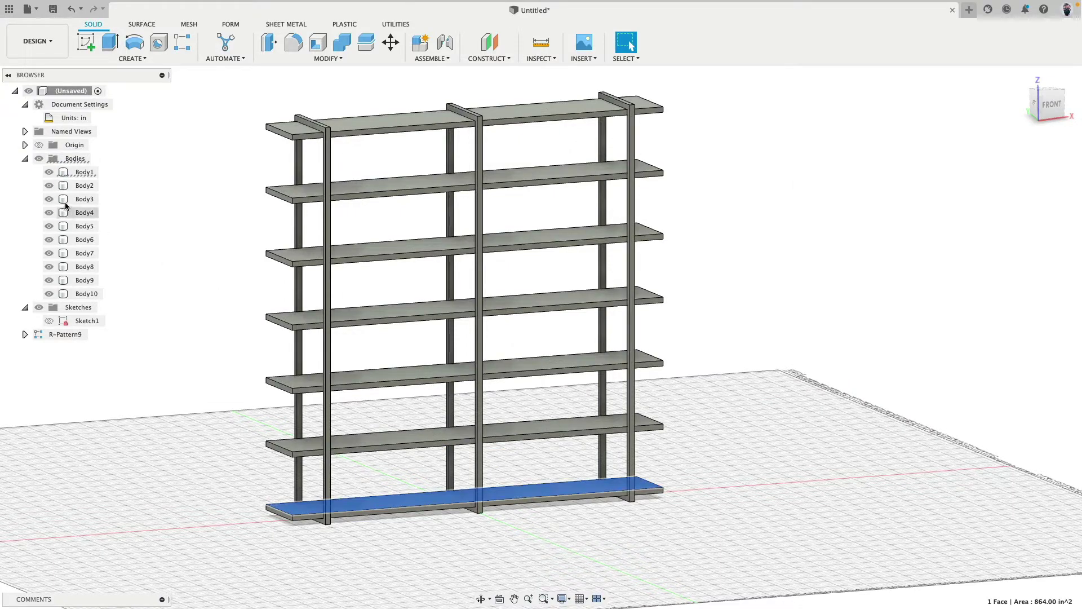
pyautogui.rightClick(83, 173)
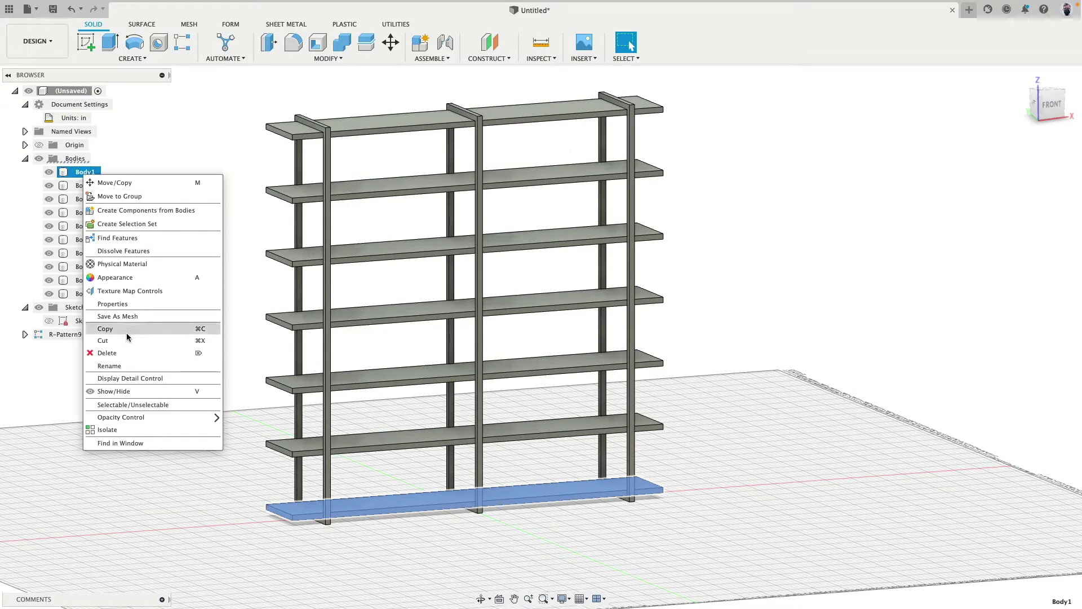
pyautogui.click(127, 353)
pyautogui.click(363, 123)
pyautogui.rightClick(79, 281)
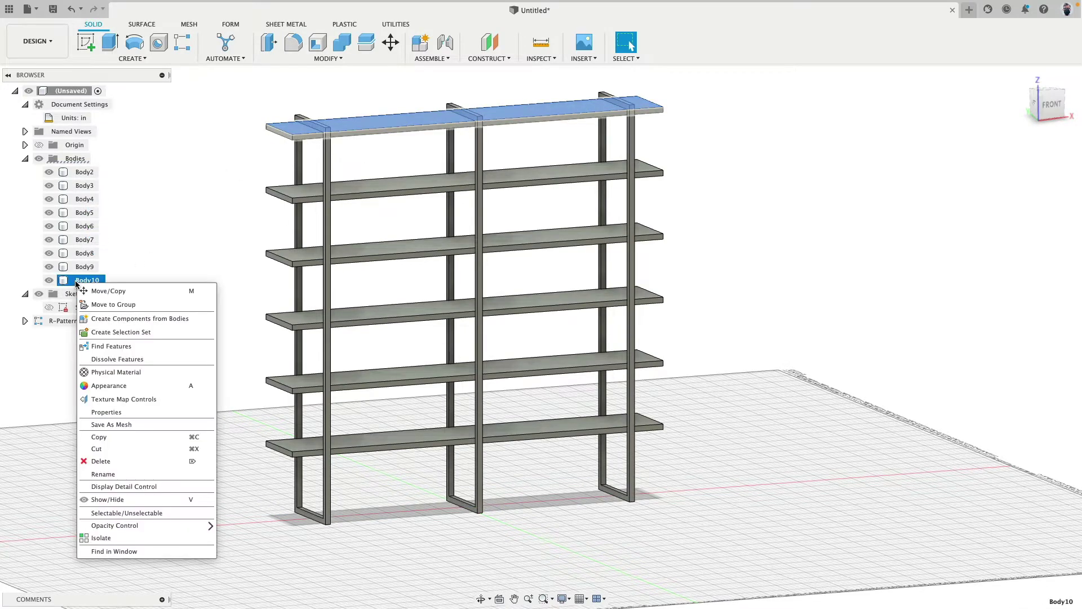
pyautogui.click(134, 463)
pyautogui.keyDown('shift'); pyautogui.moveTo(200, 380); pyautogui.dragTo(203, 423, button='middle'); pyautogui.keyUp('shift')
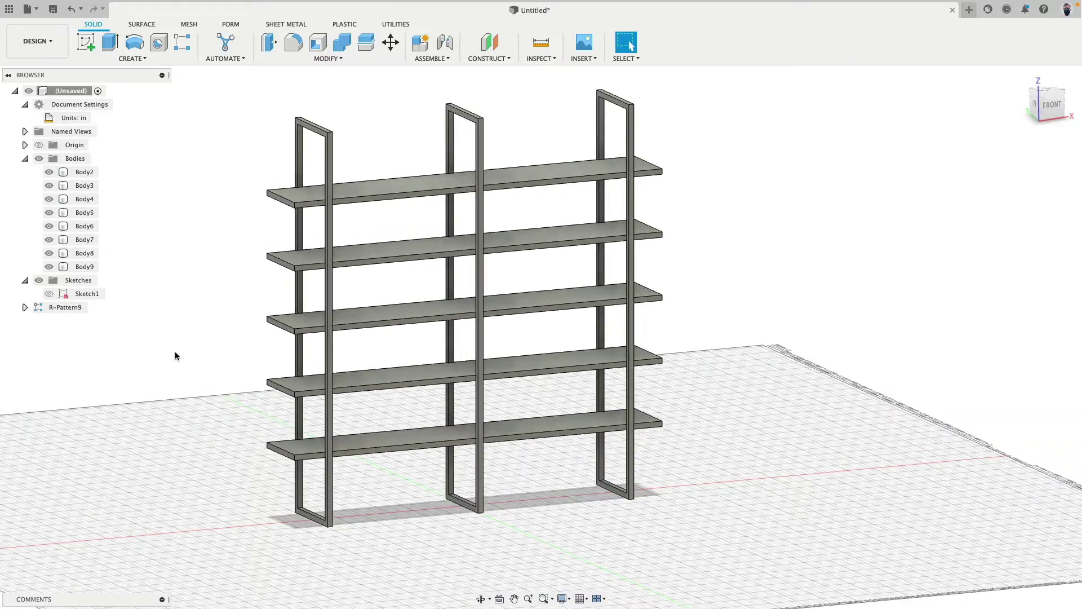
# Create Group1 under Bodies and move the three frame bodies into it.
pyautogui.click(85, 172)
pyautogui.click(88, 186)
pyautogui.click(87, 201)
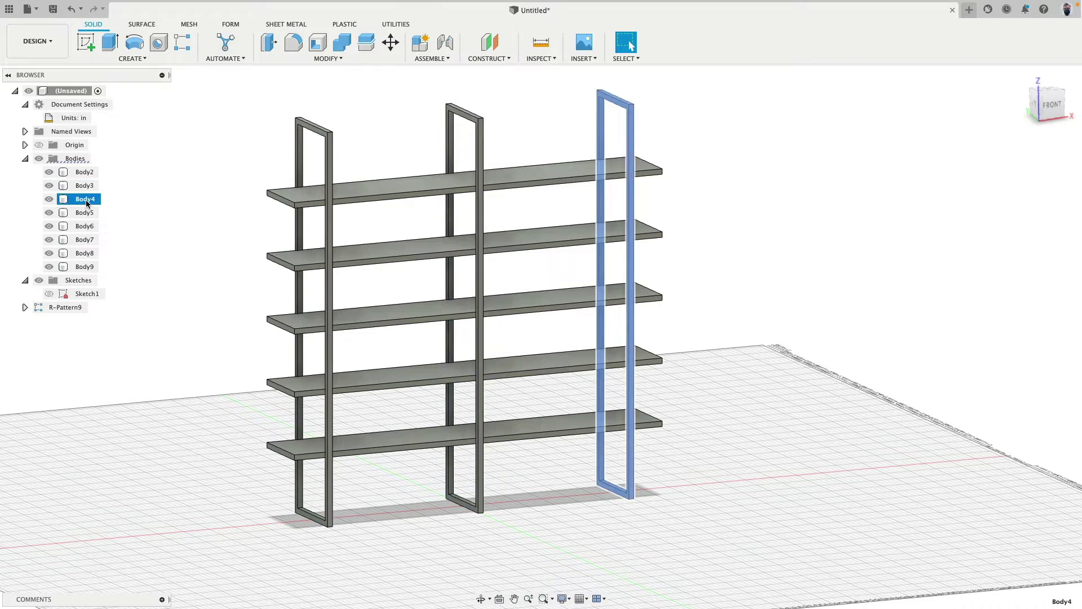
pyautogui.rightClick(76, 158)
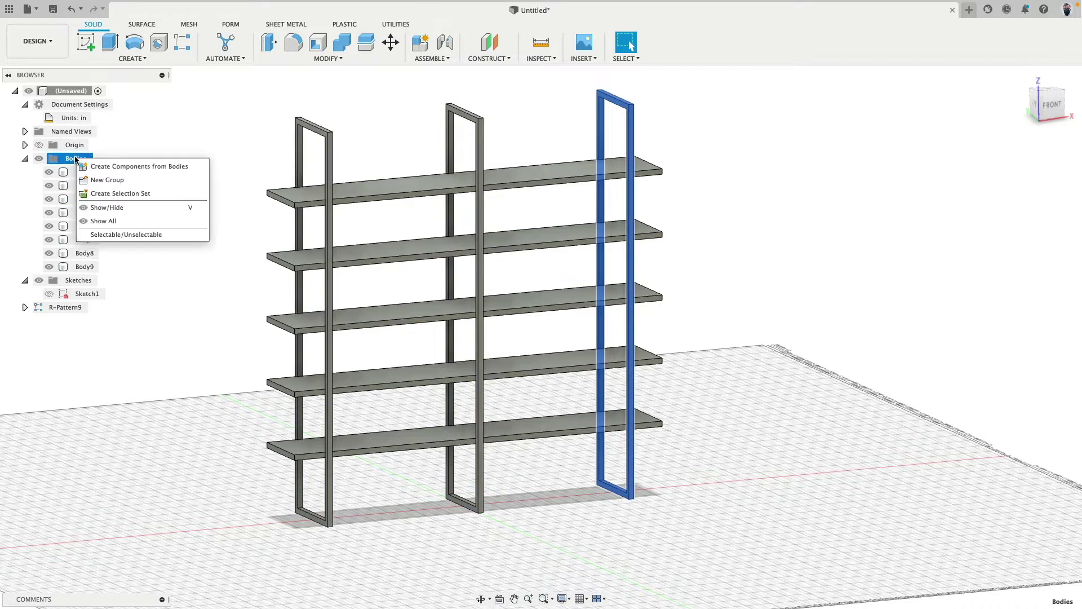
pyautogui.click(107, 180)
pyautogui.click(84, 186)
pyautogui.keyDown('shift'); pyautogui.click(87, 212); pyautogui.keyUp('shift')
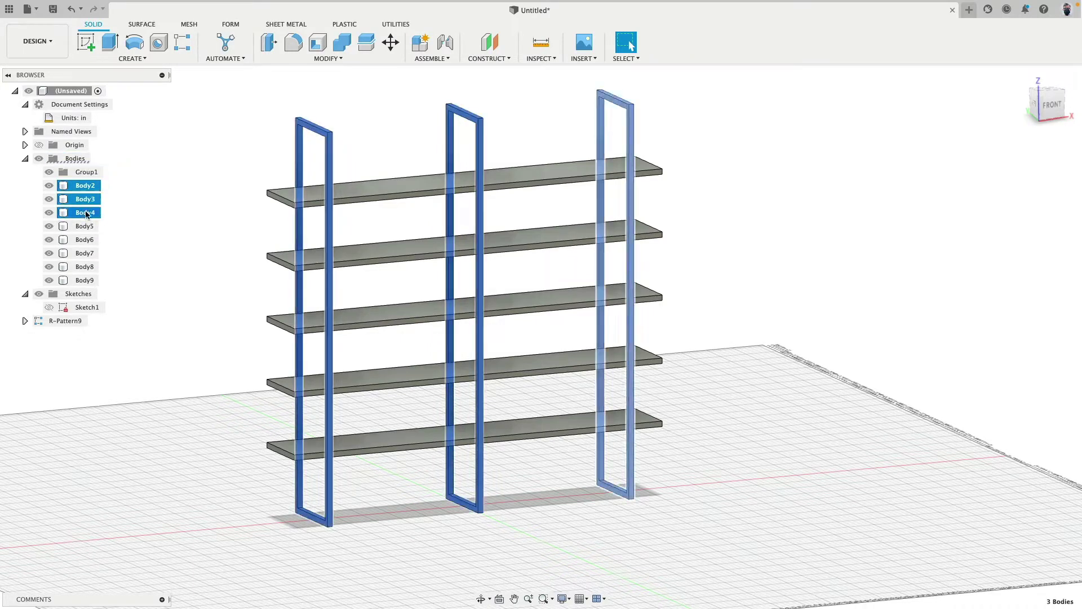
pyautogui.moveTo(87, 186); pyautogui.dragTo(93, 173)
# Create Group2, move the five shelf bodies into it, and verify both groups' visibility.
pyautogui.rightClick(80, 161)
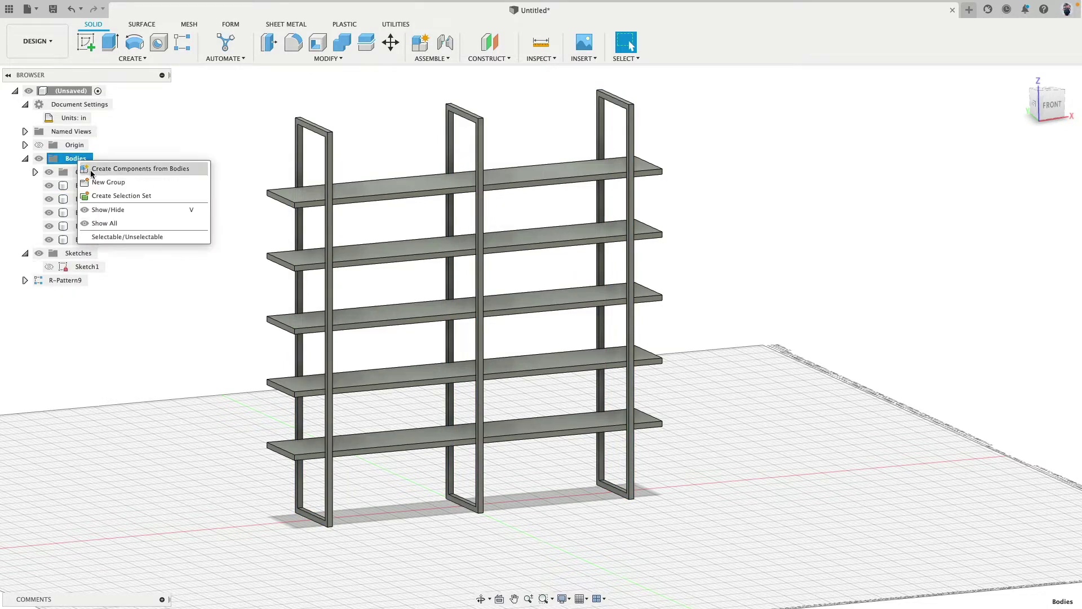
pyautogui.click(92, 181)
pyautogui.click(85, 199)
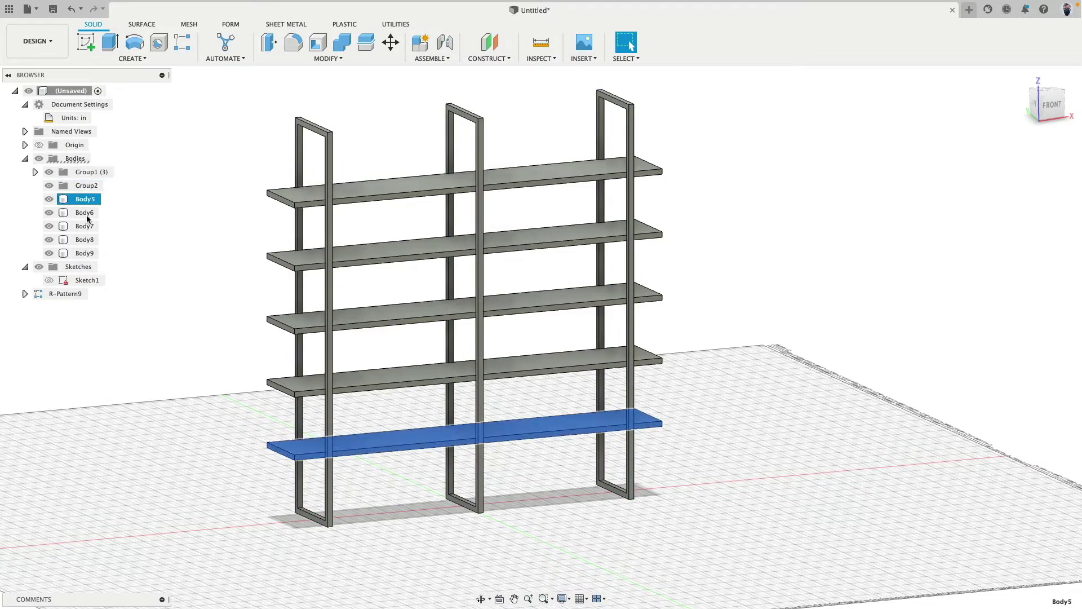
pyautogui.keyDown('shift'); pyautogui.click(85, 253); pyautogui.keyUp('shift')
pyautogui.moveTo(82, 202)
pyautogui.mouseDown()
pyautogui.moveTo(108, 201)
pyautogui.moveTo(88, 185)
pyautogui.mouseUp()
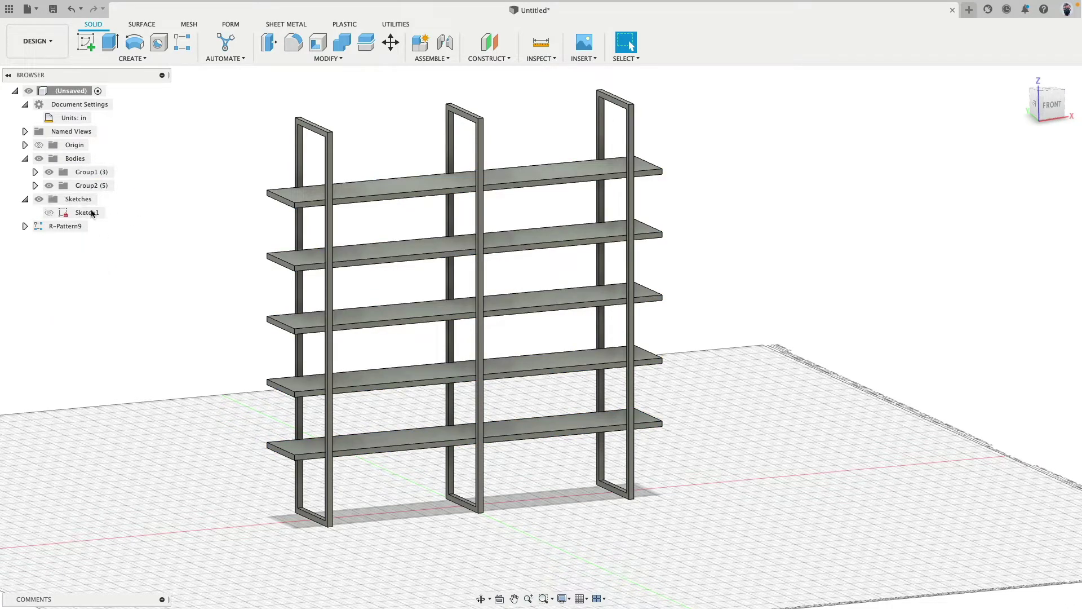
pyautogui.click(50, 185)
pyautogui.click(49, 186)
pyautogui.click(49, 172)
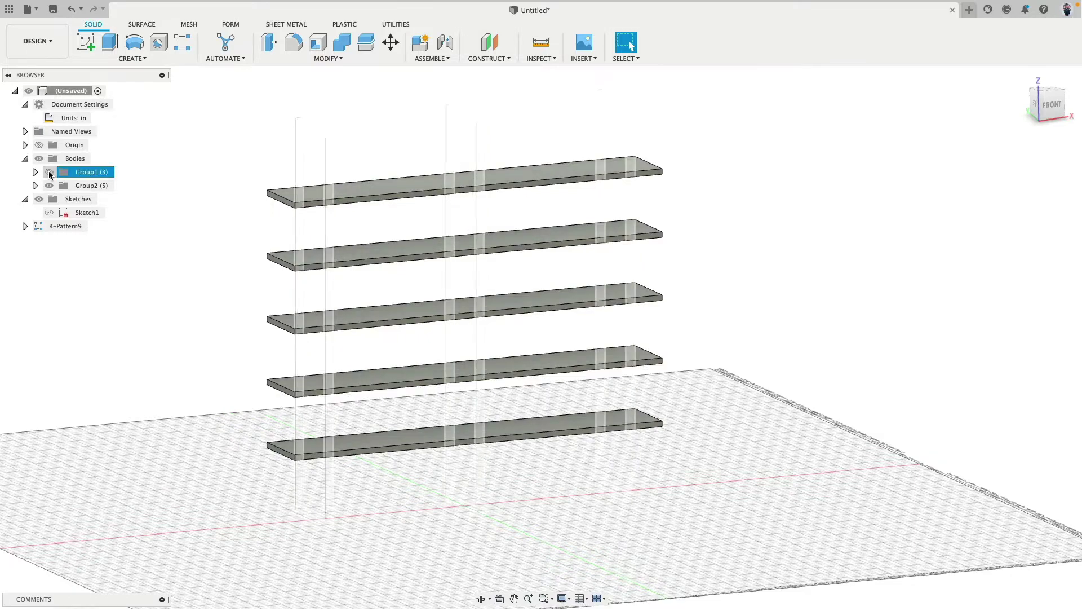
pyautogui.click(49, 172)
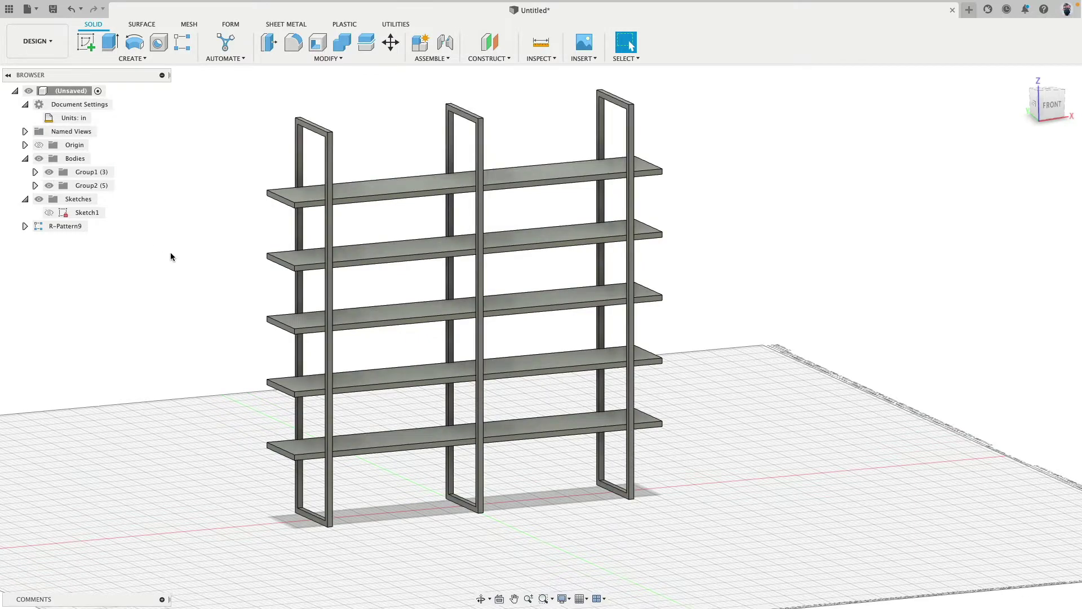
# Inspect the rack and select only the left frame's side face.
pyautogui.keyDown('shift'); pyautogui.moveTo(170, 252); pyautogui.dragTo(200, 302, button='middle'); pyautogui.keyUp('shift')
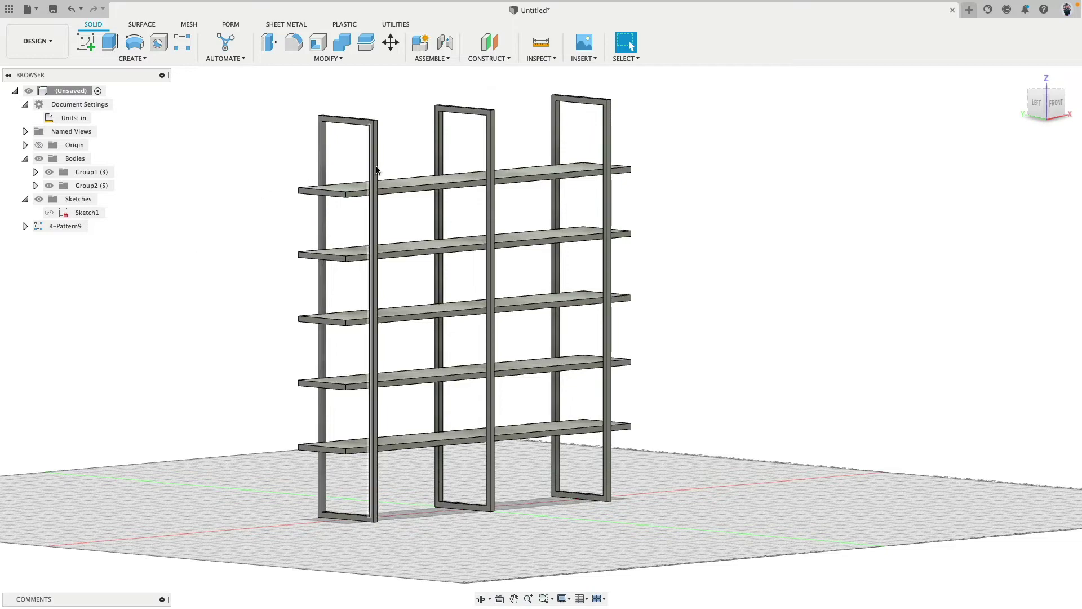
pyautogui.scroll(6, 285, 169)
pyautogui.scroll(-2, 331, 203)
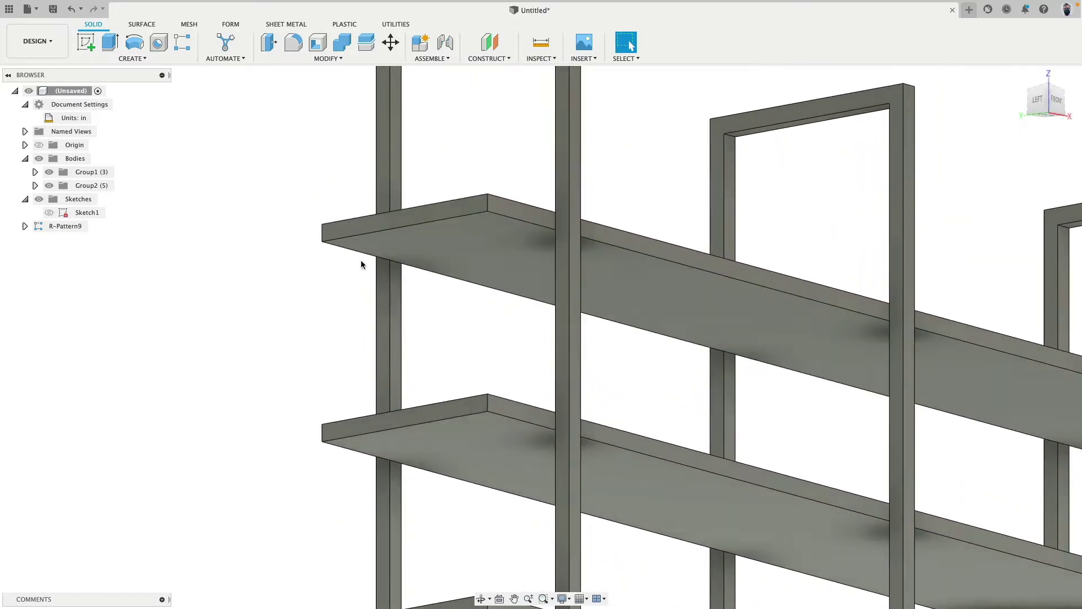
pyautogui.scroll(5, 385, 270)
pyautogui.click(410, 272)
pyautogui.keyDown('shift'); pyautogui.moveTo(402, 273); pyautogui.dragTo(484, 278, button='middle'); pyautogui.keyUp('shift')
pyautogui.click(655, 344)
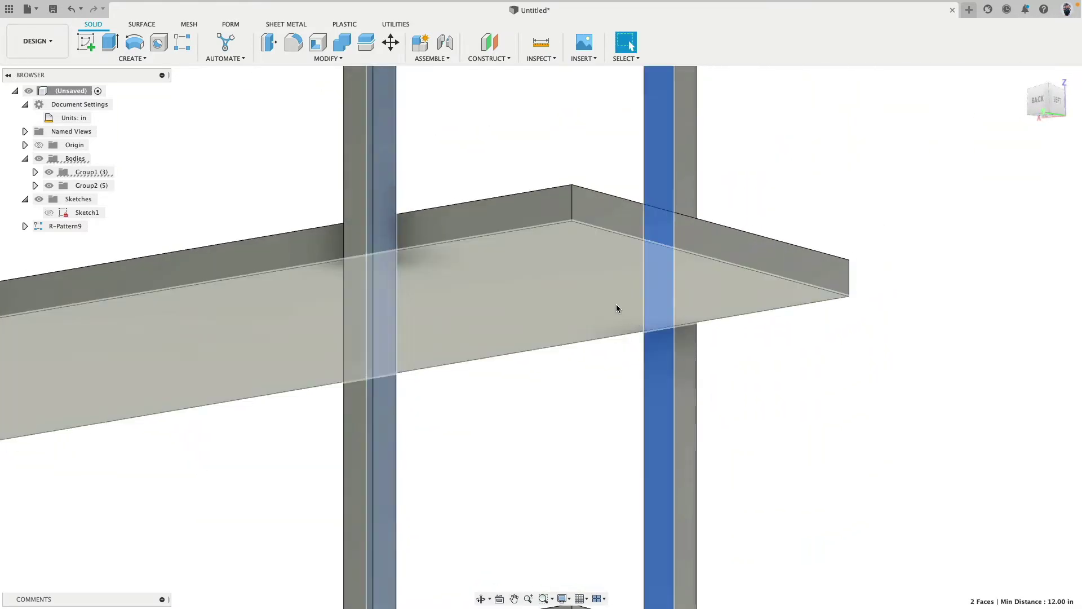
pyautogui.click(619, 307)
pyautogui.keyDown('shift'); pyautogui.moveTo(618, 307); pyautogui.dragTo(547, 349, button='middle'); pyautogui.keyUp('shift')
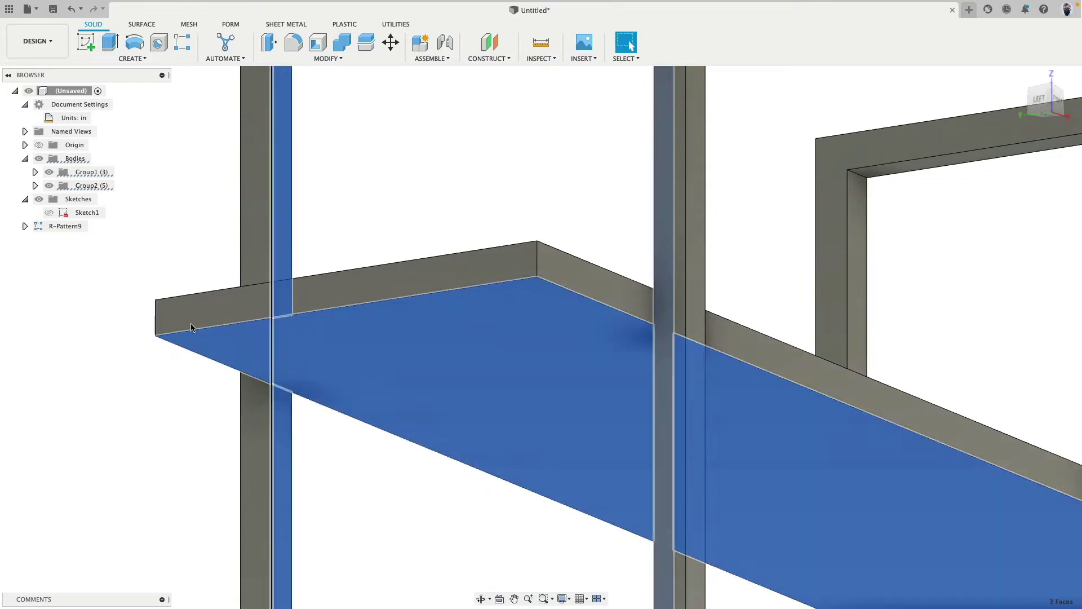
pyautogui.click(161, 381)
pyautogui.scroll(-5, 150, 402)
pyautogui.moveTo(150, 401); pyautogui.dragTo(174, 347, button='middle')
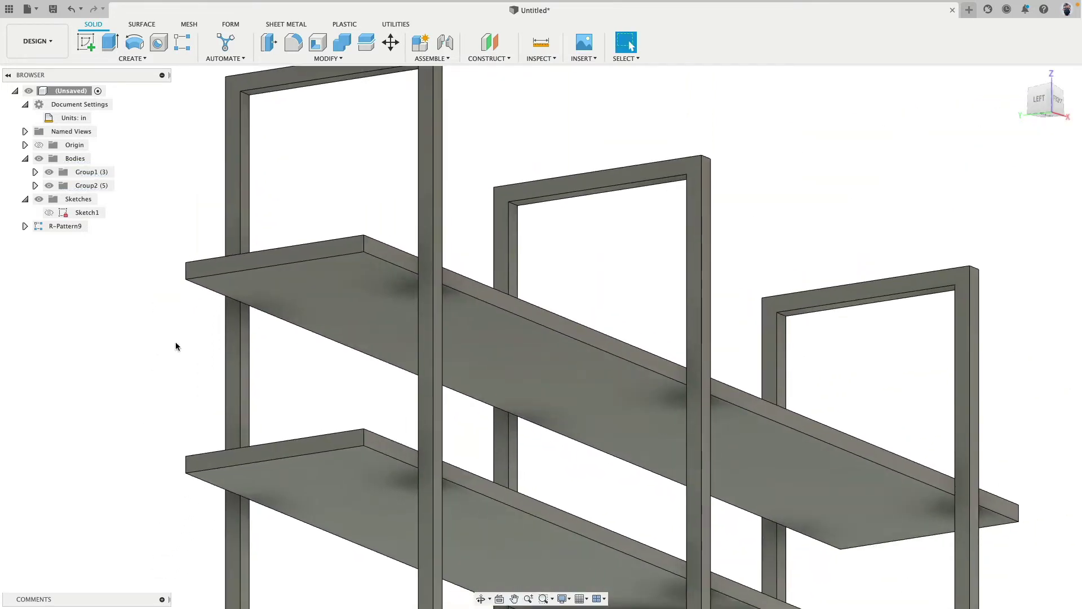
pyautogui.click(233, 320)
pyautogui.scroll(-3, 188, 337)
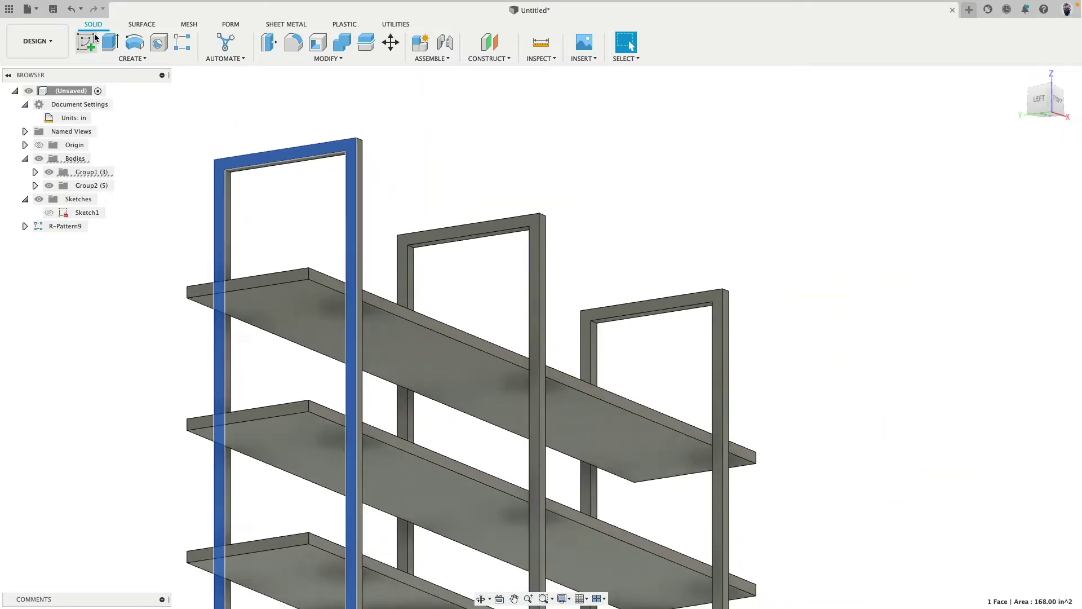
# Create Sketch2 on the selected left frame face and view it from the front.
pyautogui.click(87, 41)
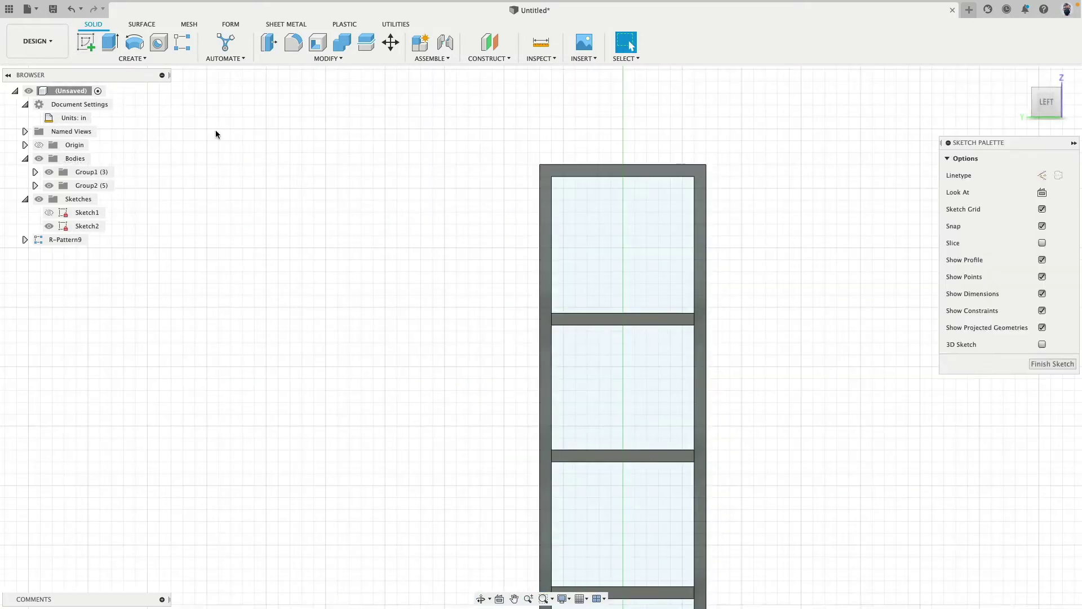
pyautogui.scroll(-5, 567, 418)
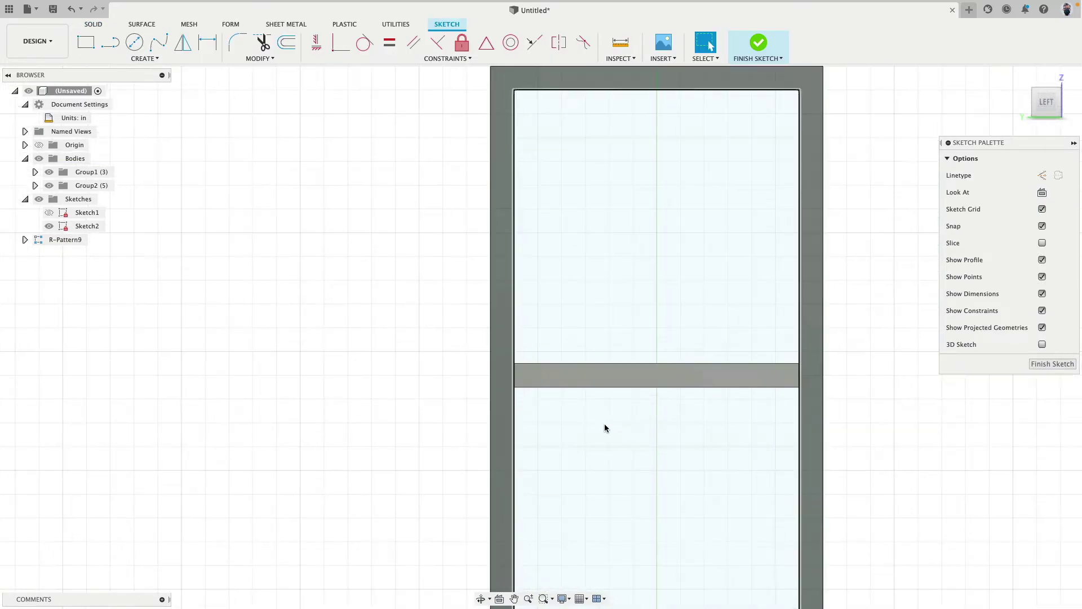
pyautogui.moveTo(603, 427)
pyautogui.keyDown('shift'); pyautogui.mouseDown(button='middle')
pyautogui.moveTo(577, 396)
pyautogui.moveTo(271, 312)
pyautogui.moveTo(217, 396)
pyautogui.mouseUp(button='middle'); pyautogui.keyUp('shift')
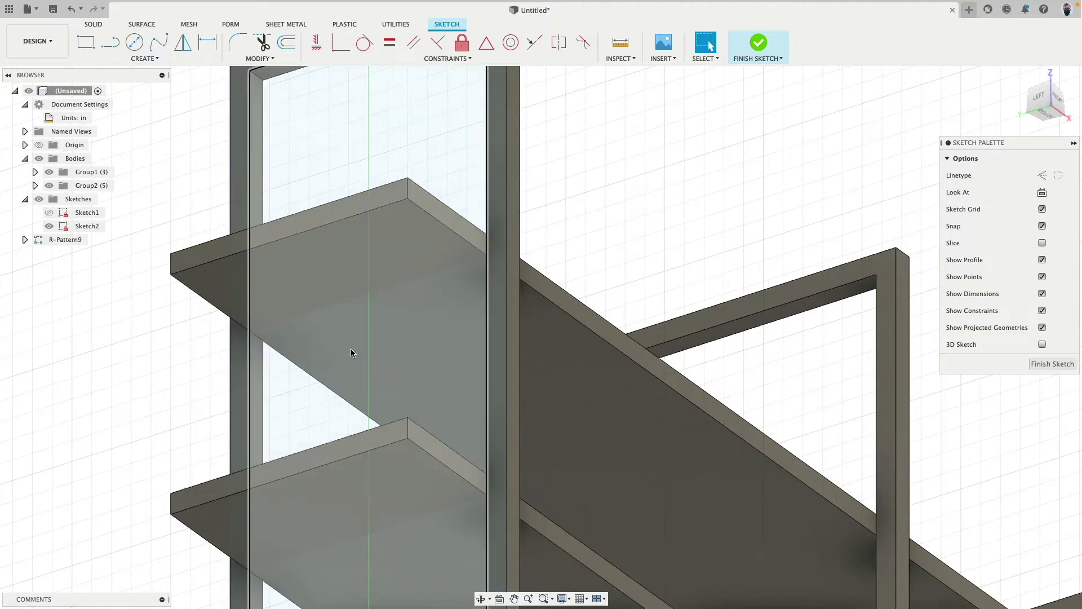
pyautogui.keyDown('shift'); pyautogui.moveTo(360, 352); pyautogui.dragTo(290, 352, button='middle'); pyautogui.keyUp('shift')
pyautogui.scroll(5, 271, 350)
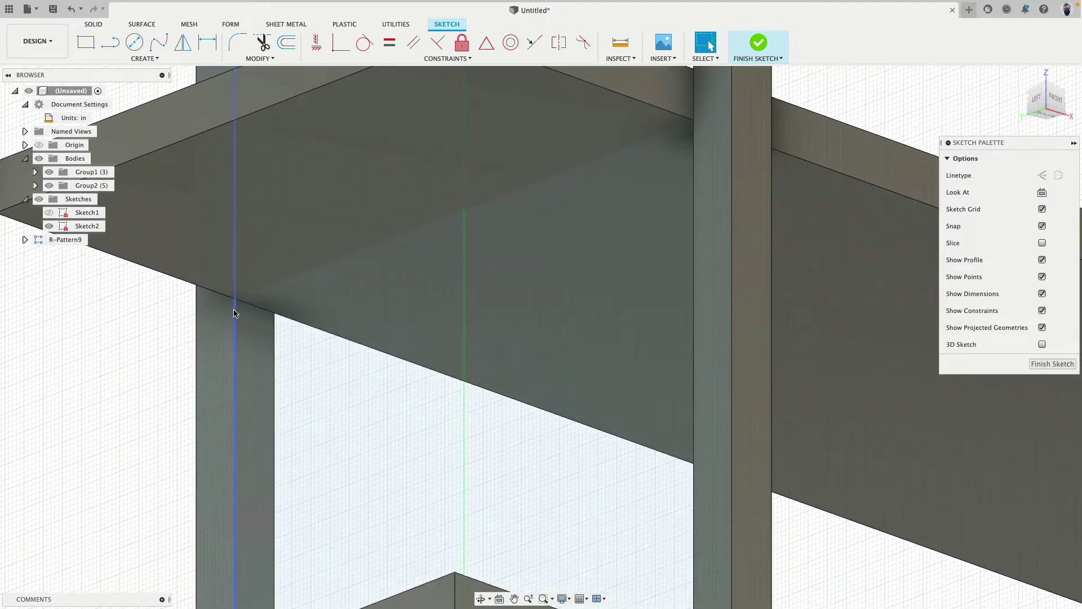
pyautogui.scroll(-2, 253, 293)
pyautogui.scroll(2, 235, 304)
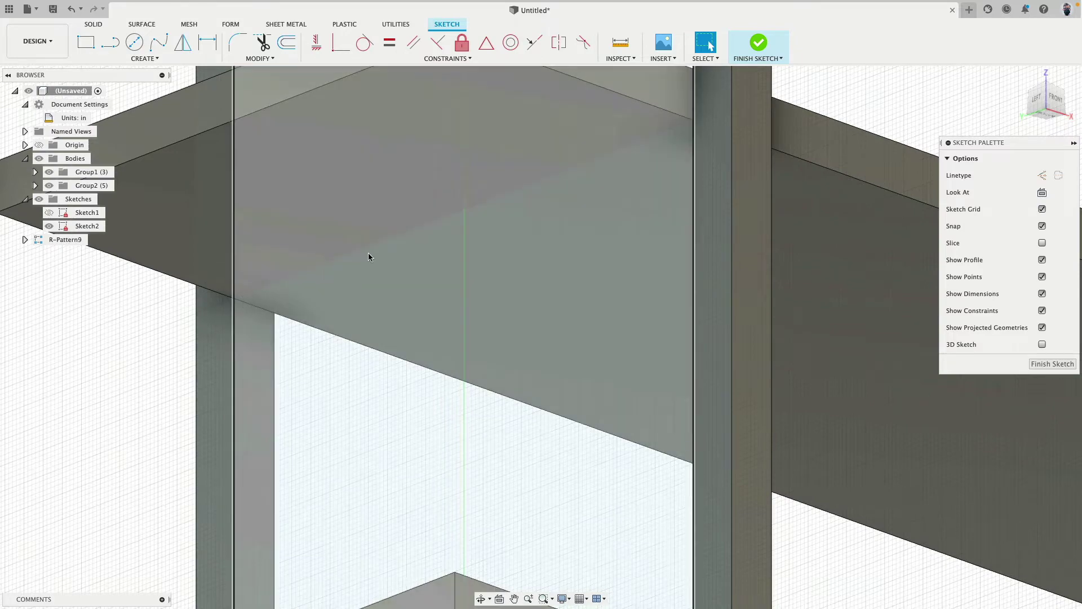
pyautogui.scroll(-4, 389, 445)
pyautogui.scroll(3, 475, 252)
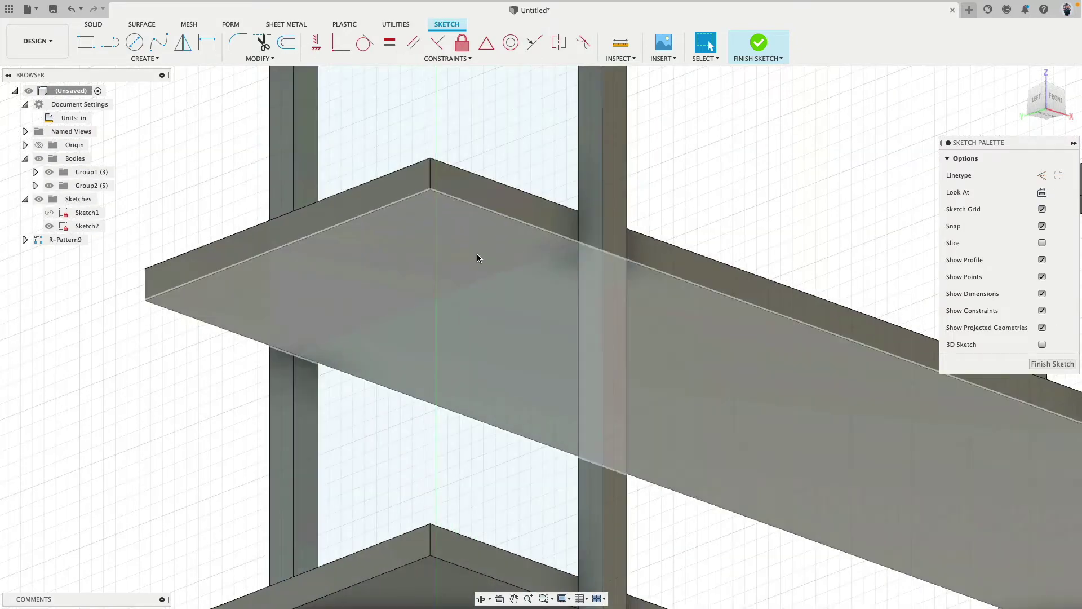
pyautogui.scroll(-1, 475, 251)
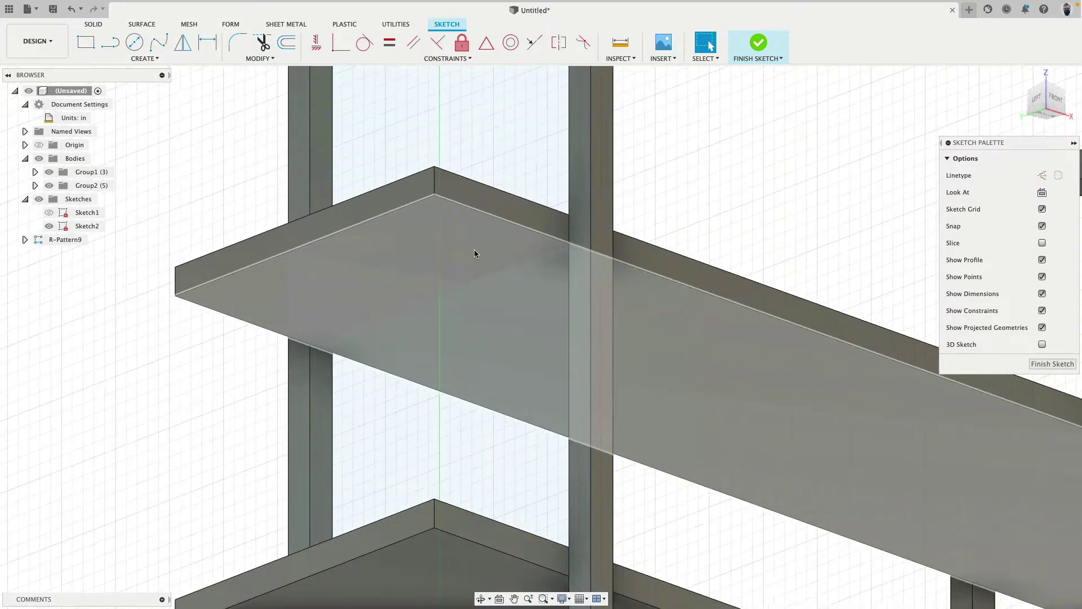
# Intersect the shelf's top face into Sketch2, then hide all bodies.
pyautogui.click(141, 60)
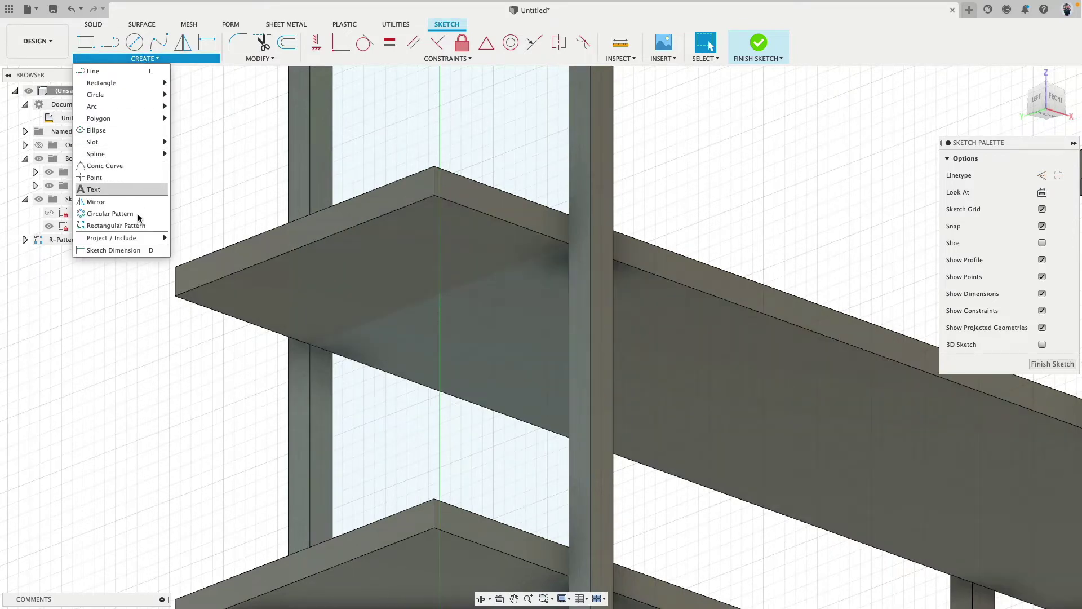
pyautogui.moveTo(135, 238)
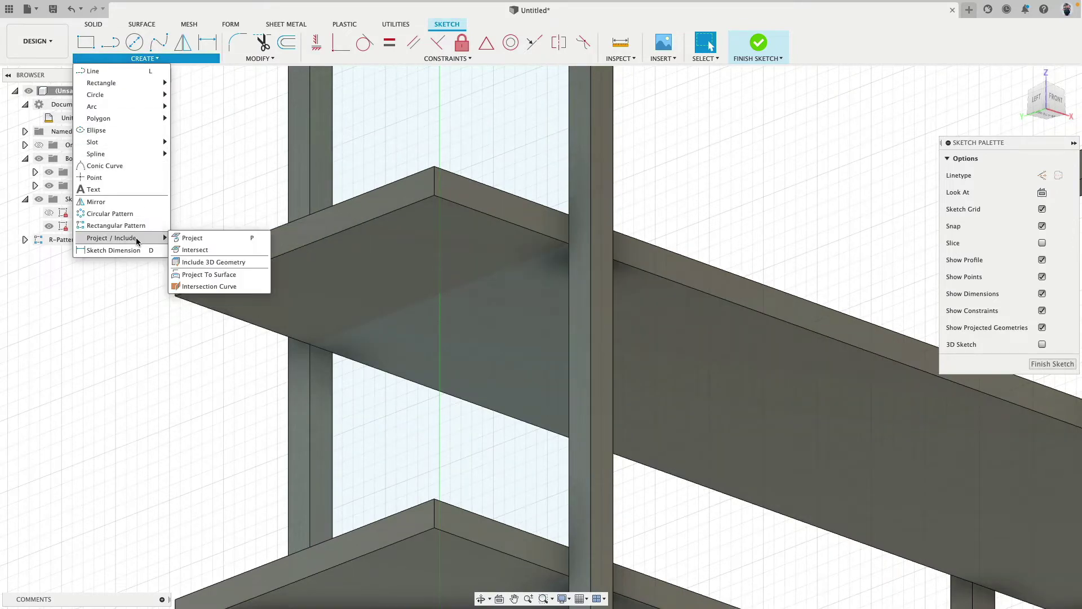
pyautogui.click(226, 250)
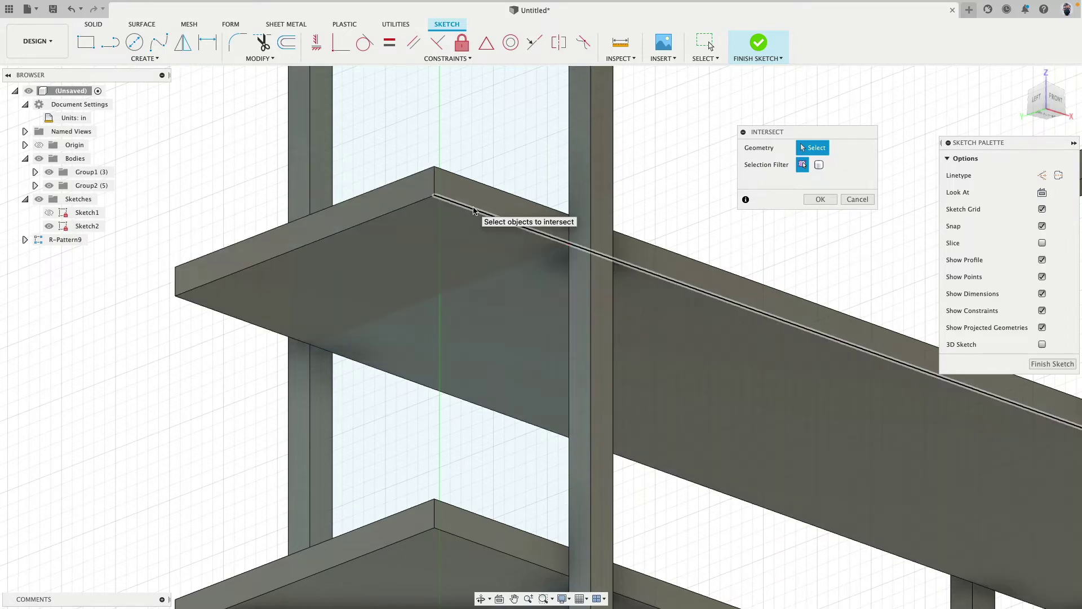
pyautogui.click(459, 235)
pyautogui.click(820, 199)
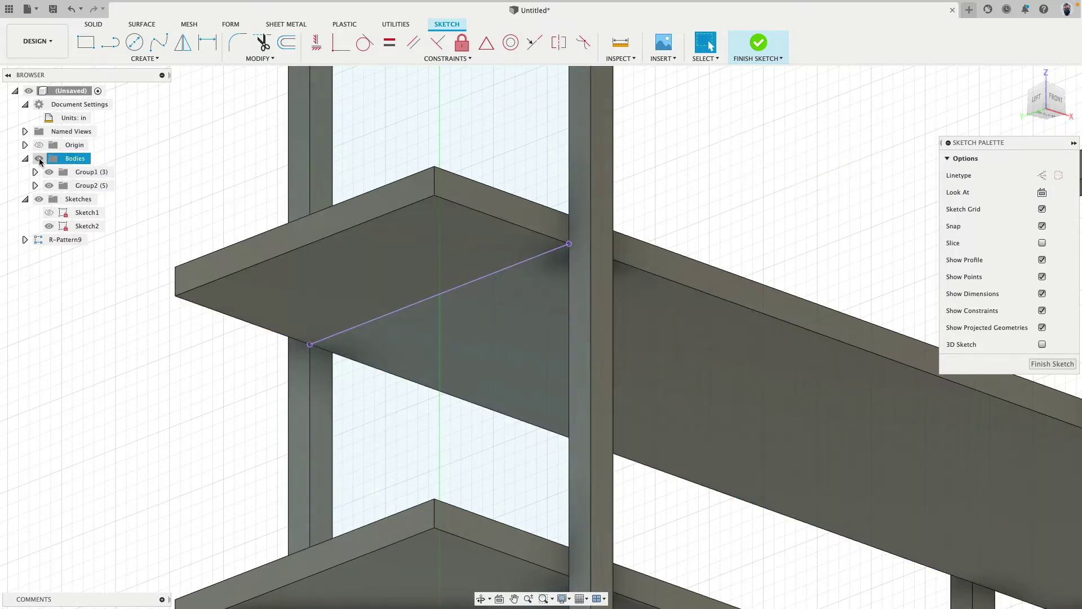
pyautogui.click(38, 159)
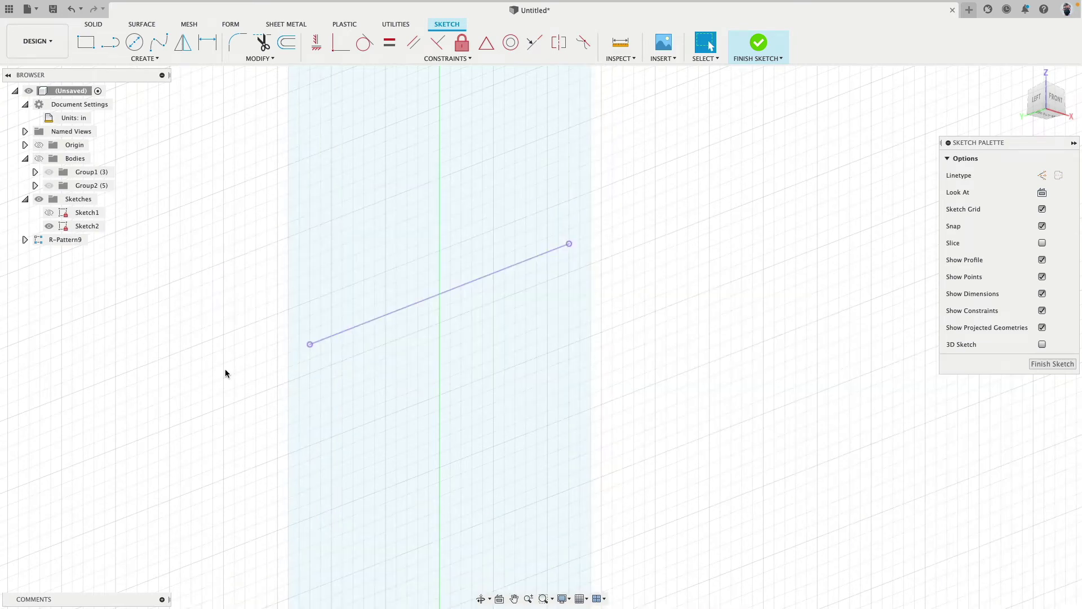
# Draw the stepped bracket outline with lines from the shelf line's end down and back up to it.
pyautogui.click(111, 44)
pyautogui.scroll(3, 310, 347)
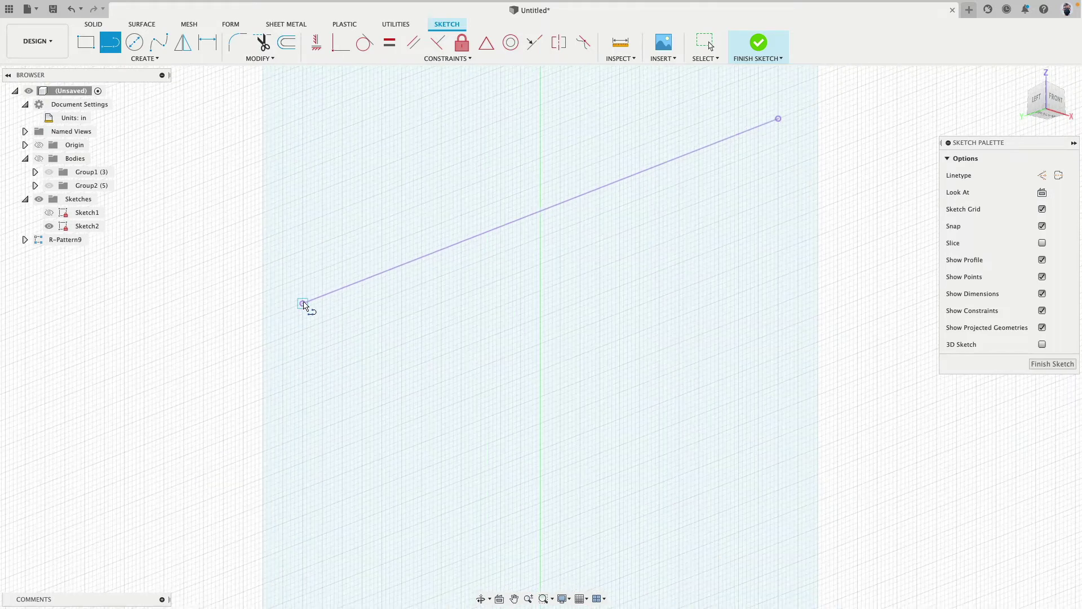
pyautogui.click(302, 303)
pyautogui.doubleClick(302, 430)
pyautogui.click(303, 431)
pyautogui.click(371, 427)
pyautogui.click(343, 351)
pyautogui.click(433, 295)
pyautogui.doubleClick(433, 253)
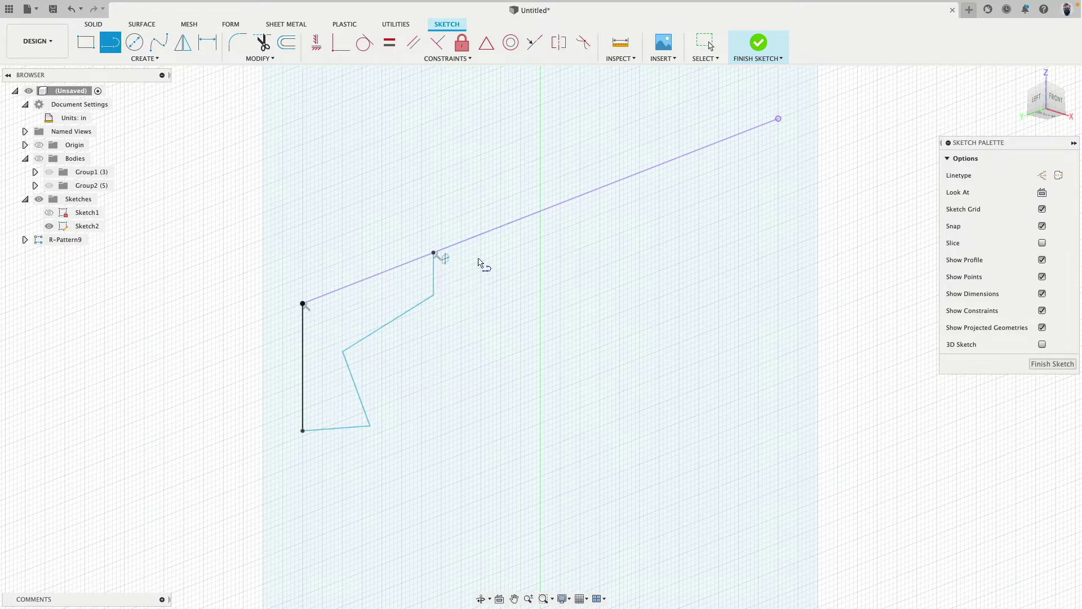
# Constrain the bracket segments horizontal, vertical, and equal in length.
pyautogui.click(316, 42)
pyautogui.click(383, 327)
pyautogui.click(352, 373)
pyautogui.click(342, 432)
pyautogui.click(388, 42)
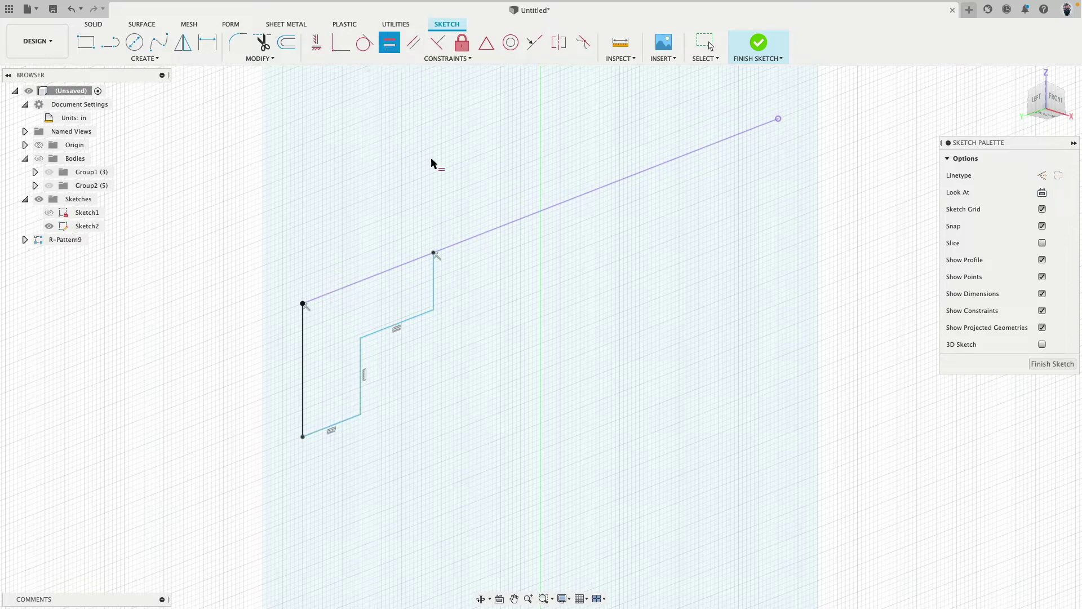
pyautogui.click(433, 302)
pyautogui.click(352, 422)
pyautogui.click(367, 356)
pyautogui.click(362, 376)
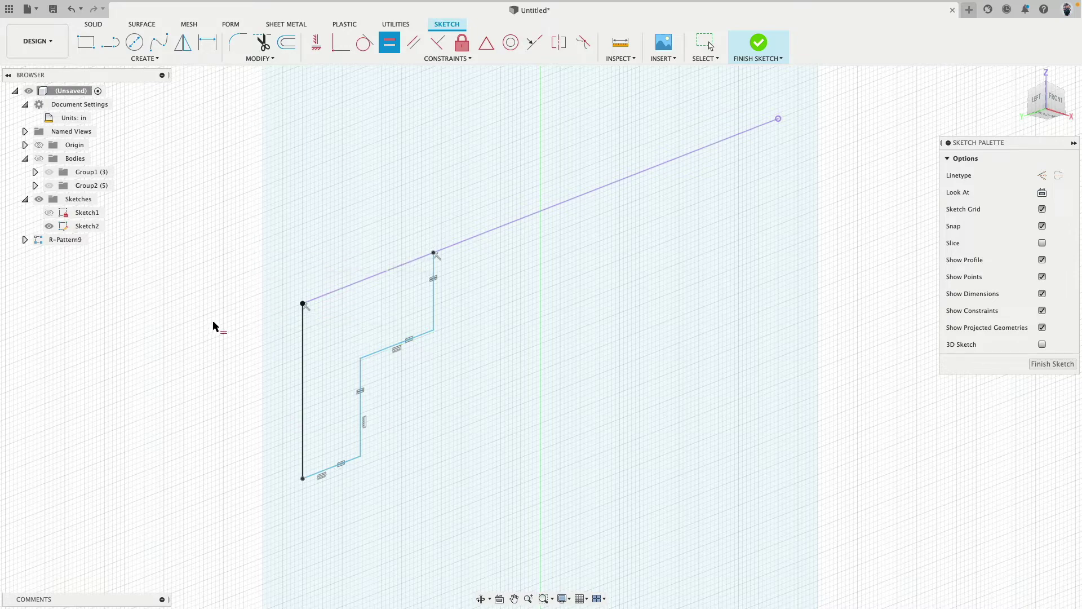
# Dimension the bracket's vertical leg to 1.5 in and the bottom thickness to 0.25 in.
pyautogui.click(145, 58)
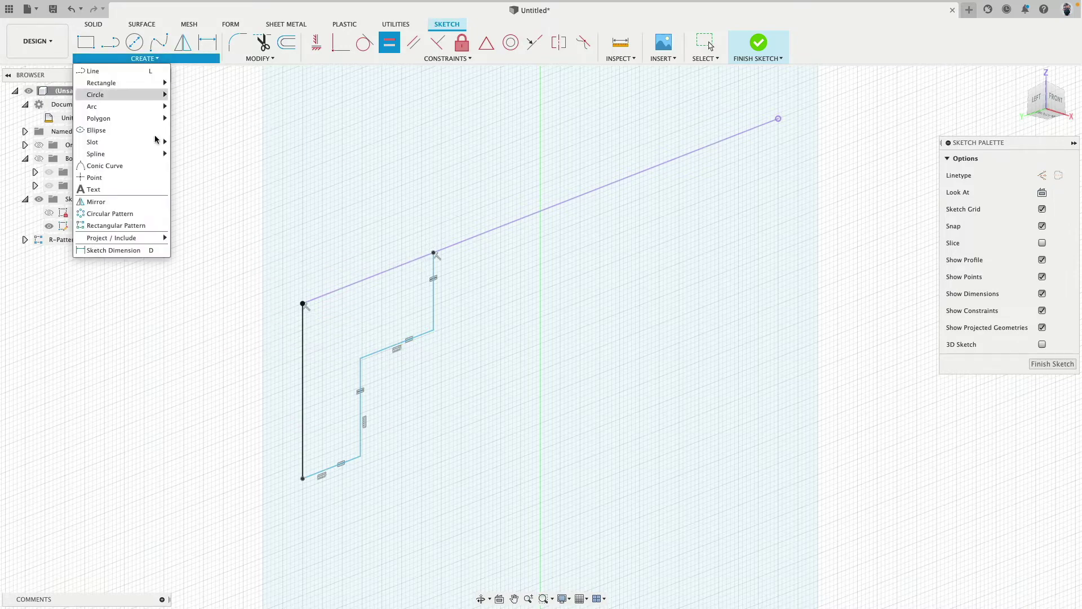
pyautogui.click(138, 251)
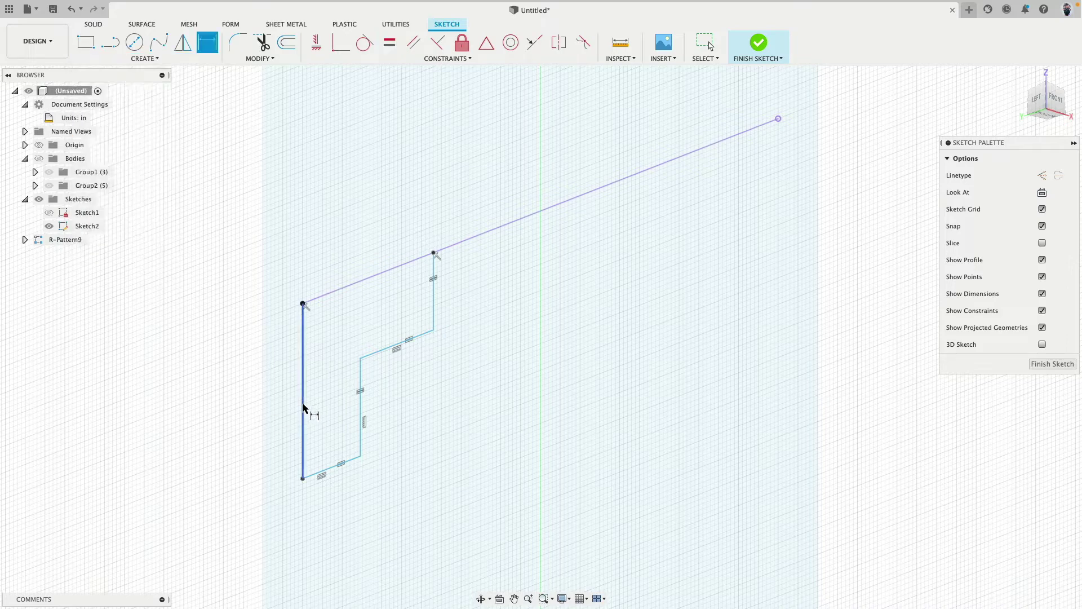
pyautogui.click(301, 406)
pyautogui.click(265, 404)
pyautogui.write('1.5')
pyautogui.press('Return')
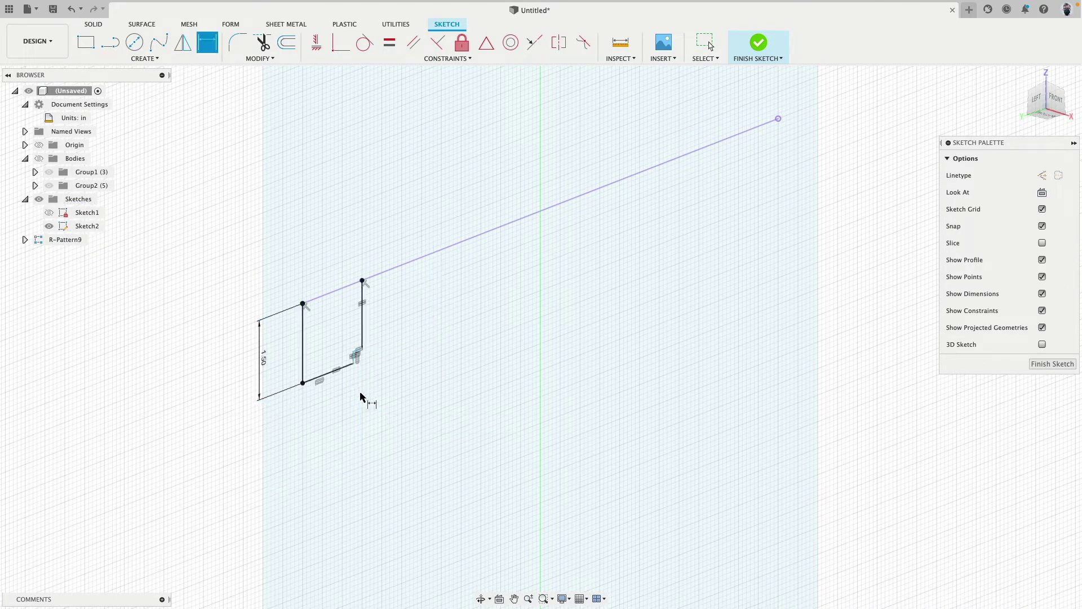
pyautogui.scroll(3, 360, 394)
pyautogui.click(322, 342)
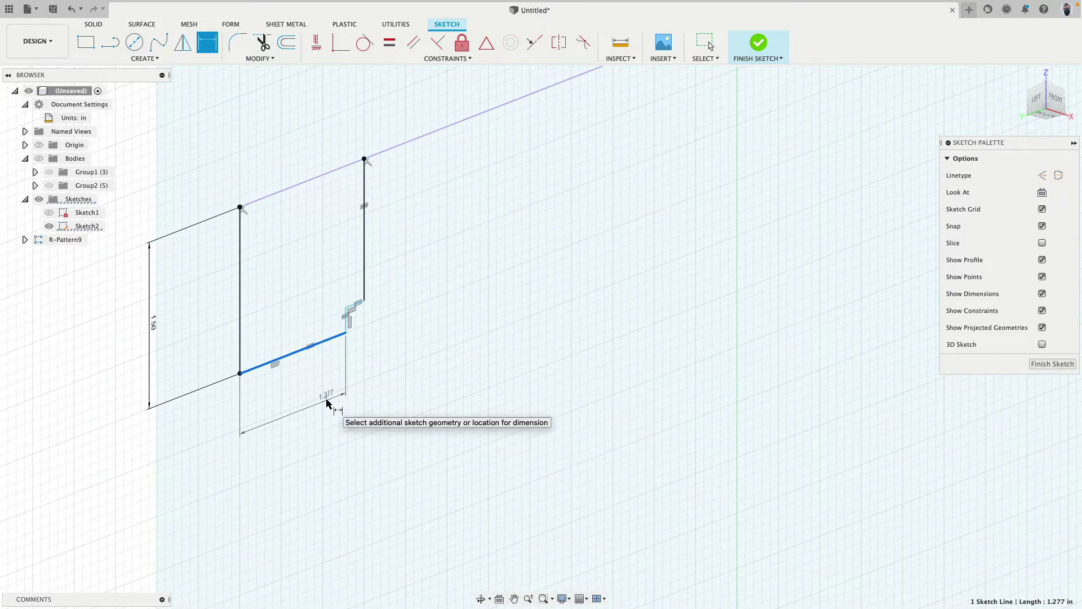
pyautogui.click(327, 402)
pyautogui.write('.25')
pyautogui.press('Return')
# Add driven reference dimensions of 0.25, 1.50 overall width, and 1.25 inner length.
pyautogui.keyDown('shift'); pyautogui.moveTo(388, 410); pyautogui.dragTo(399, 399, button='middle'); pyautogui.keyUp('shift')
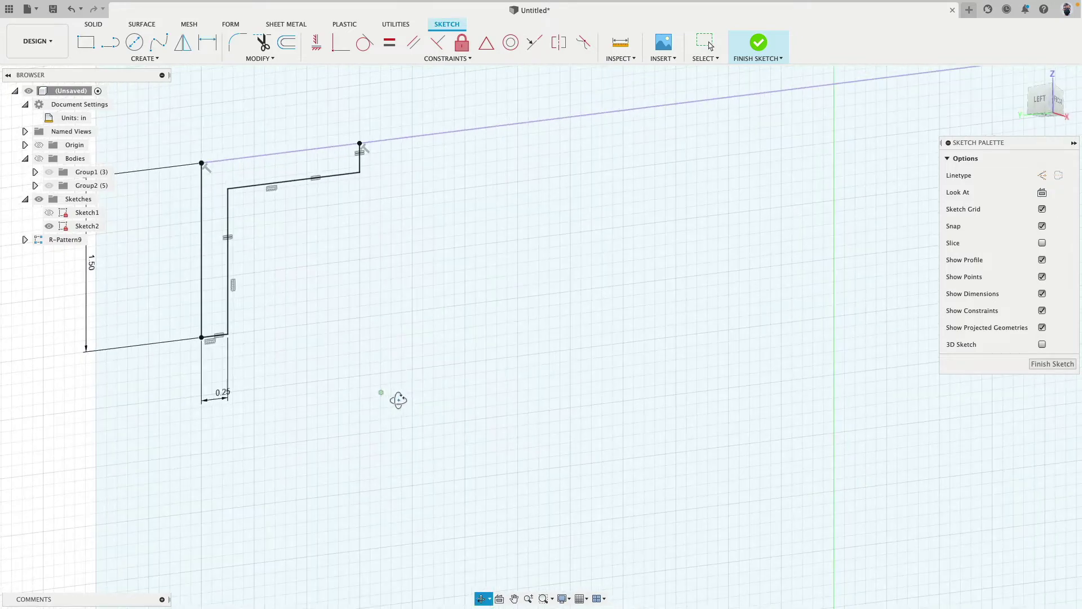
pyautogui.moveTo(350, 365); pyautogui.dragTo(389, 389, button='middle')
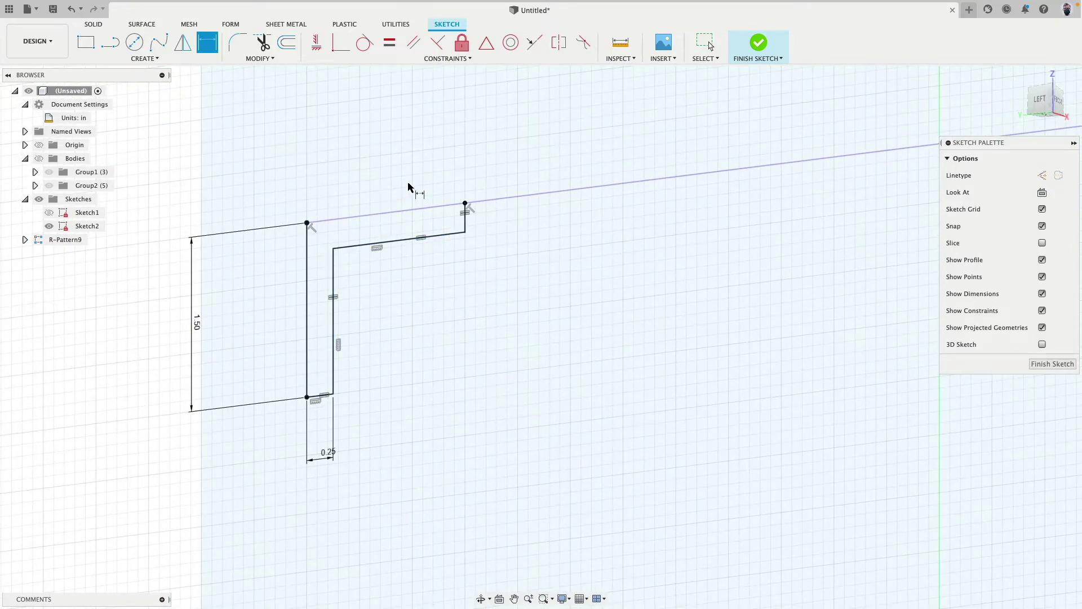
pyautogui.click(465, 224)
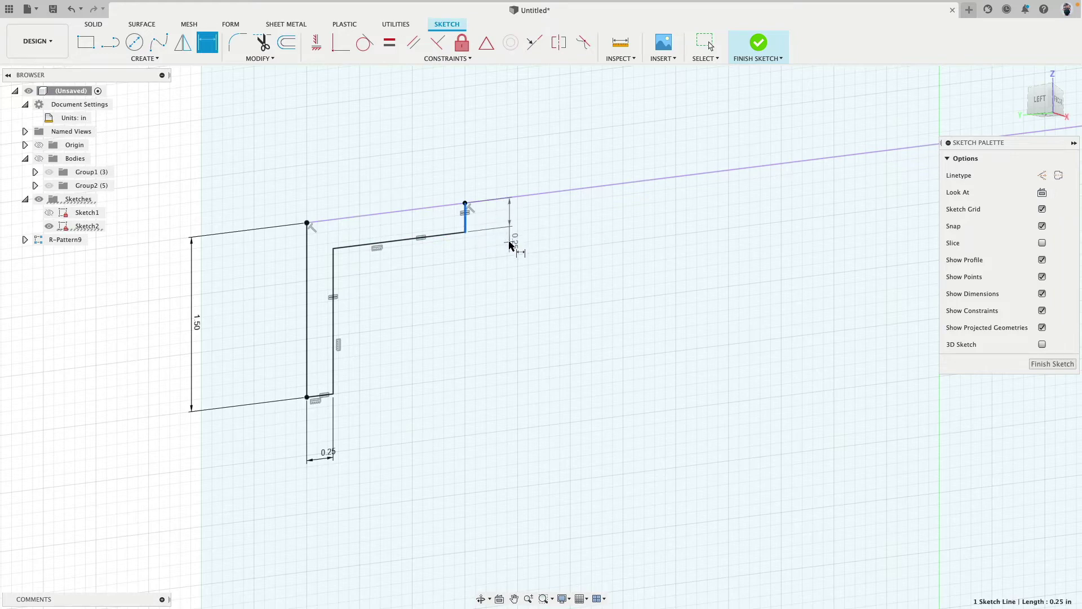
pyautogui.click(511, 231)
pyautogui.click(634, 331)
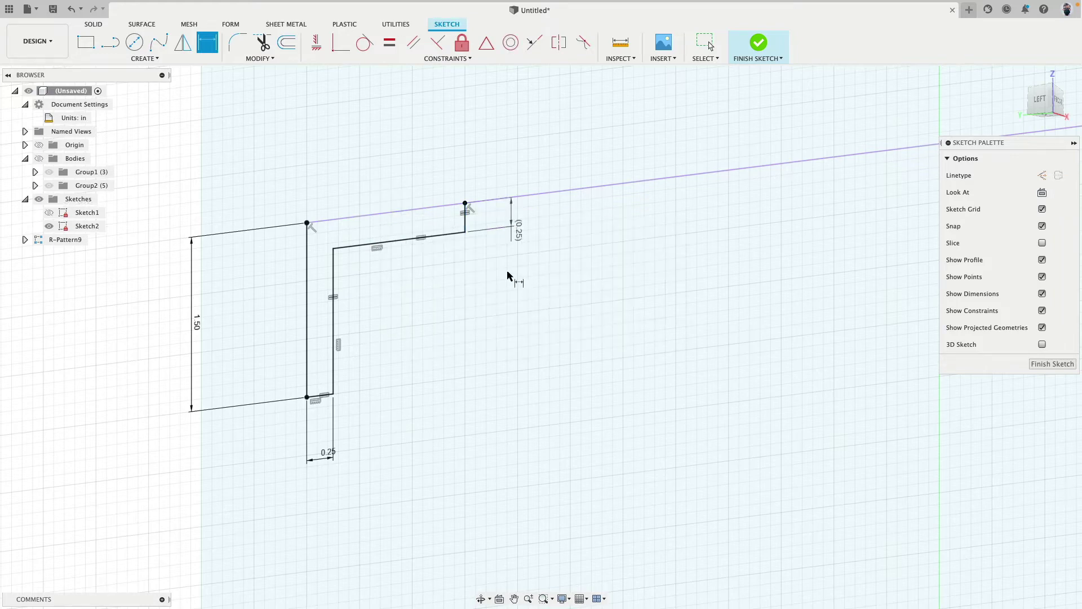
pyautogui.click(307, 223)
pyautogui.click(464, 203)
pyautogui.click(405, 163)
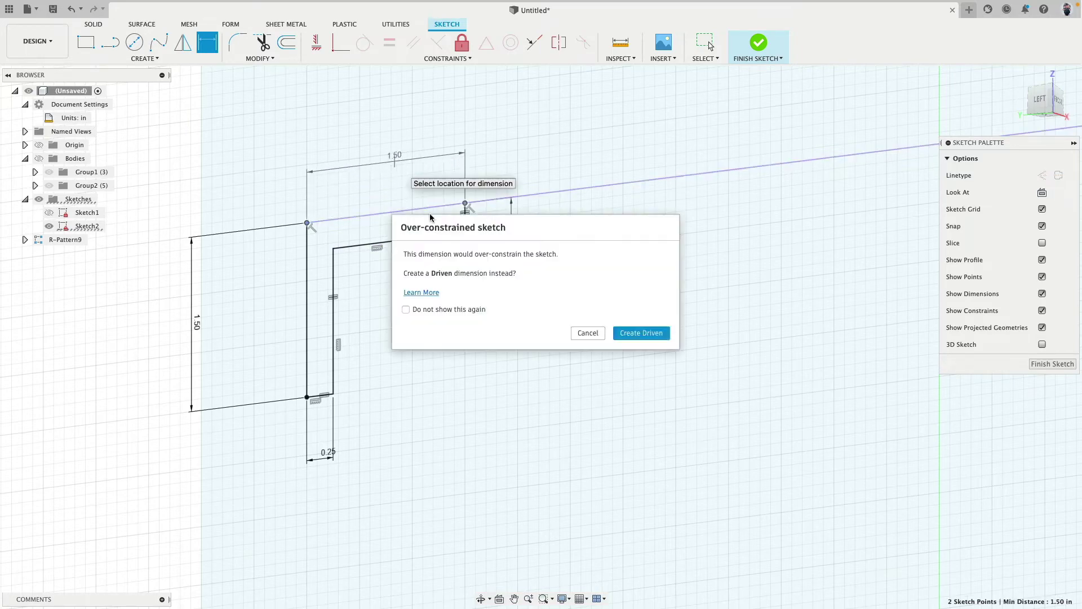
pyautogui.click(638, 331)
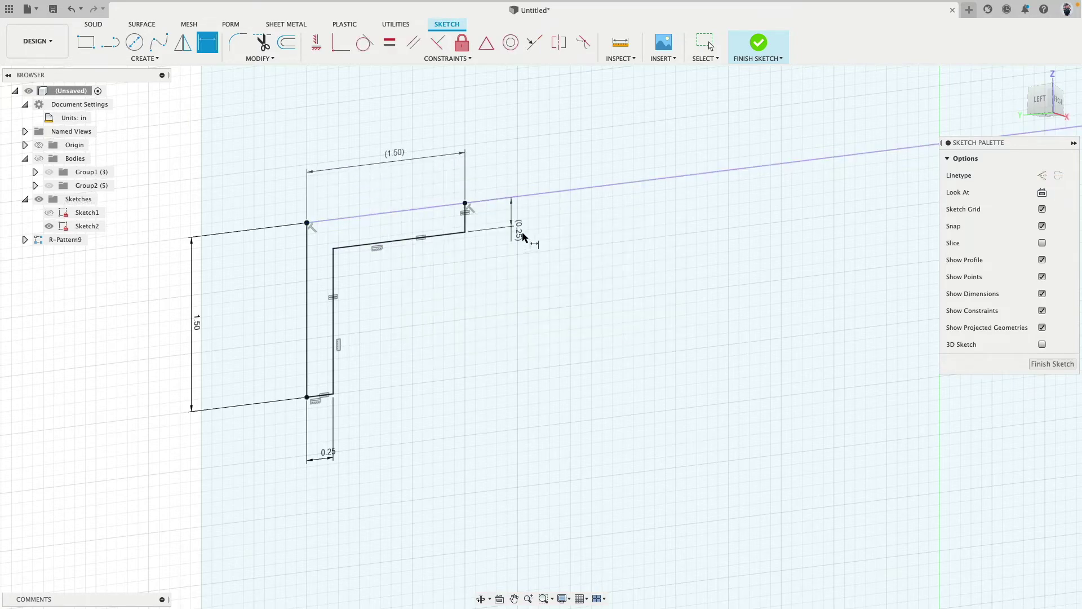
pyautogui.keyDown('shift'); pyautogui.moveTo(381, 389); pyautogui.dragTo(400, 280, button='middle'); pyautogui.keyUp('shift')
pyautogui.click(399, 243)
pyautogui.click(442, 290)
pyautogui.click(640, 334)
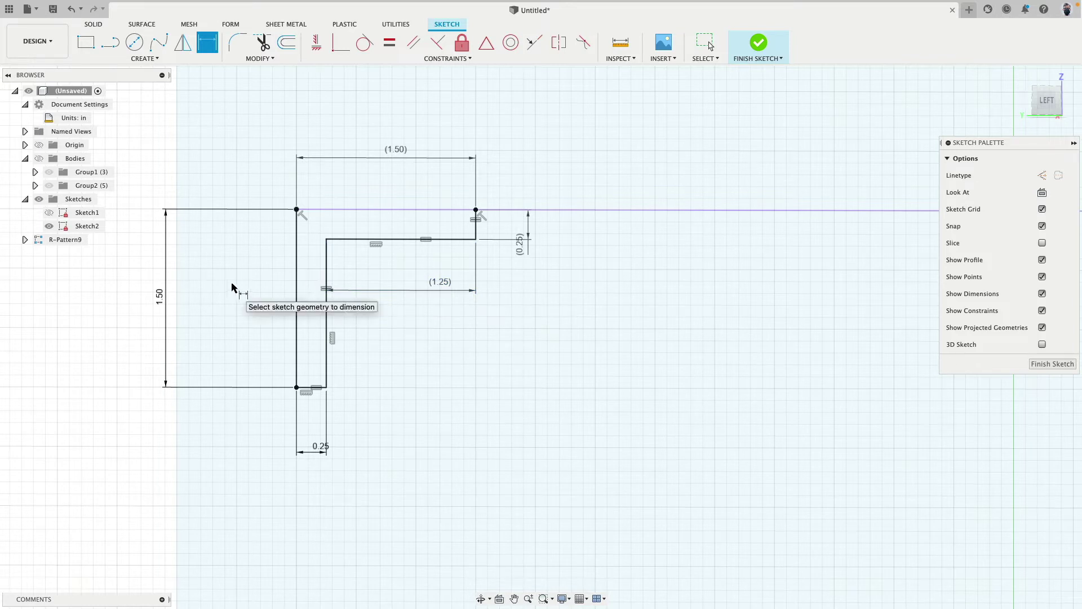
# Finish Sketch2, show the bodies again, and view the bracket at the shelf corner.
pyautogui.click(759, 45)
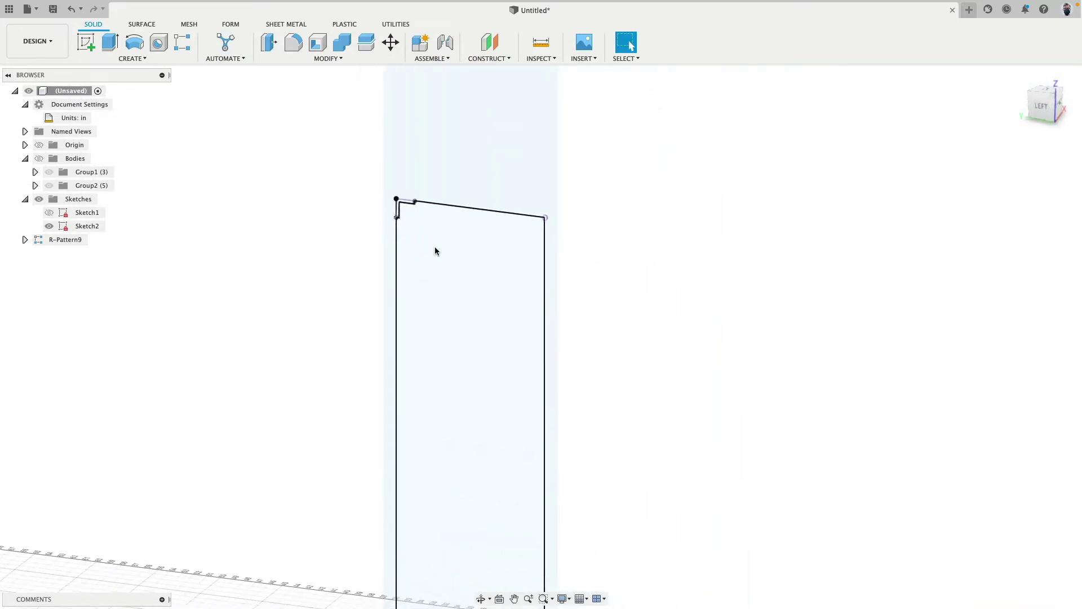
pyautogui.click(39, 158)
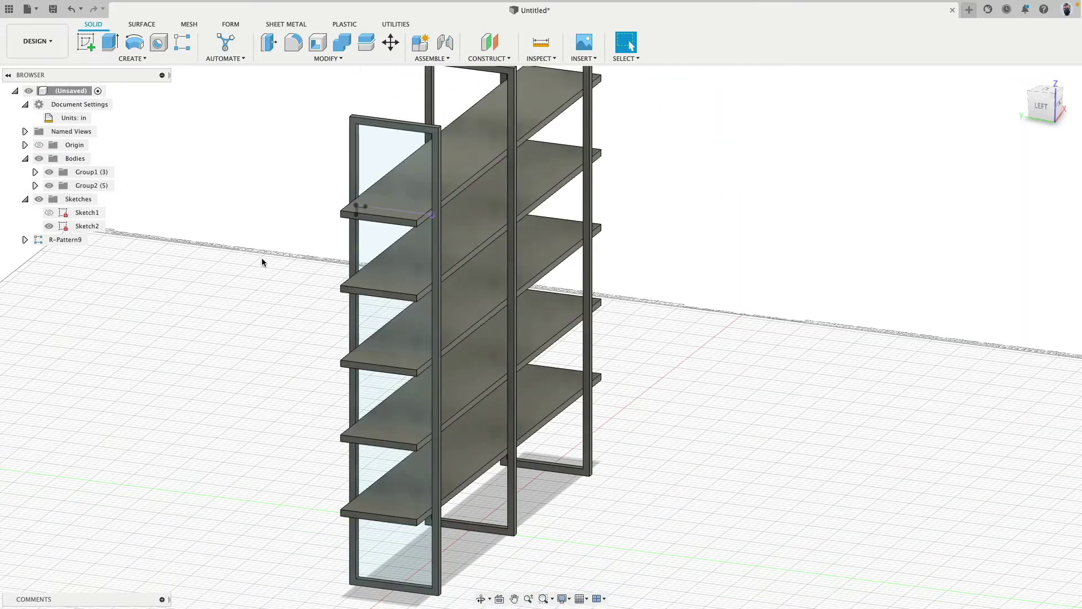
pyautogui.scroll(5, 306, 276)
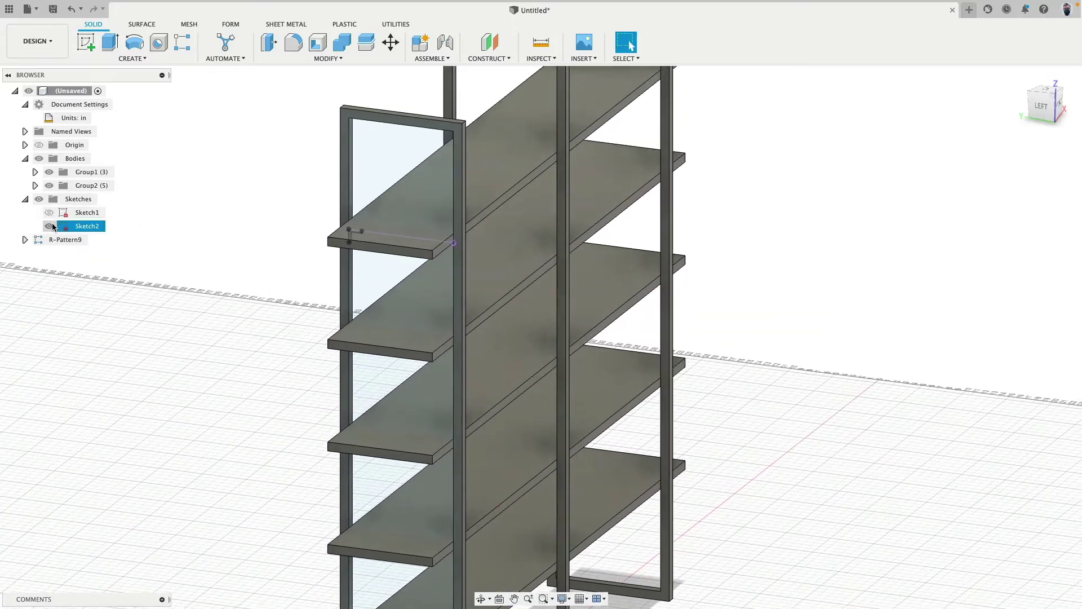
pyautogui.click(39, 198)
pyautogui.scroll(3, 399, 272)
pyautogui.keyDown('shift'); pyautogui.moveTo(240, 263); pyautogui.dragTo(235, 236, button='middle'); pyautogui.keyUp('shift')
pyautogui.click(39, 199)
pyautogui.scroll(3, 295, 288)
pyautogui.keyDown('shift'); pyautogui.moveTo(324, 285); pyautogui.dragTo(280, 144, button='middle'); pyautogui.keyUp('shift')
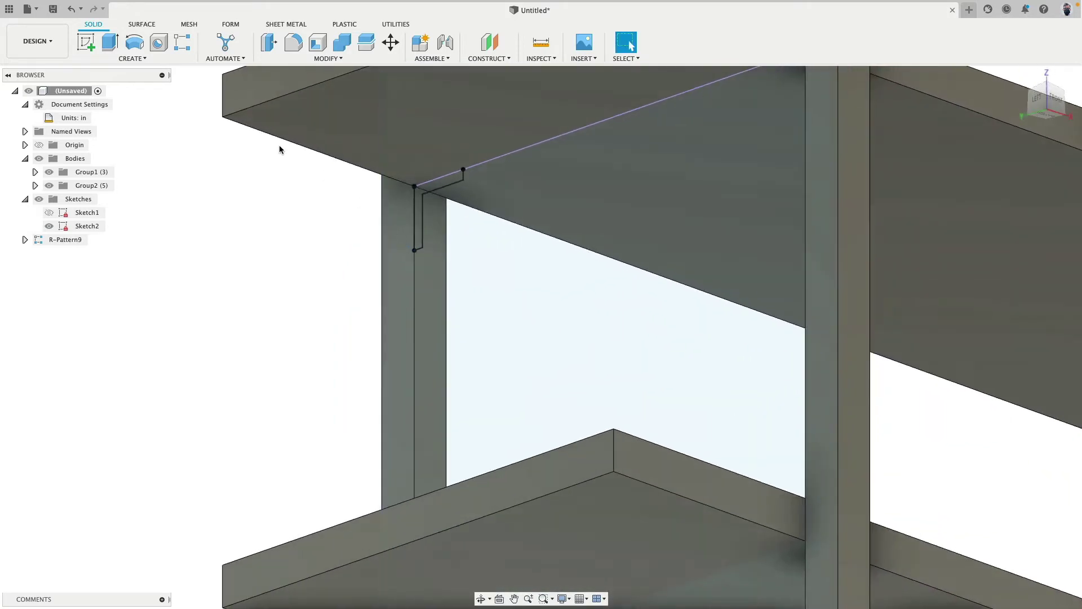
# Extrude the Sketch2 L-bracket profile up to the frame post's face as new body Body11.
pyautogui.click(110, 42)
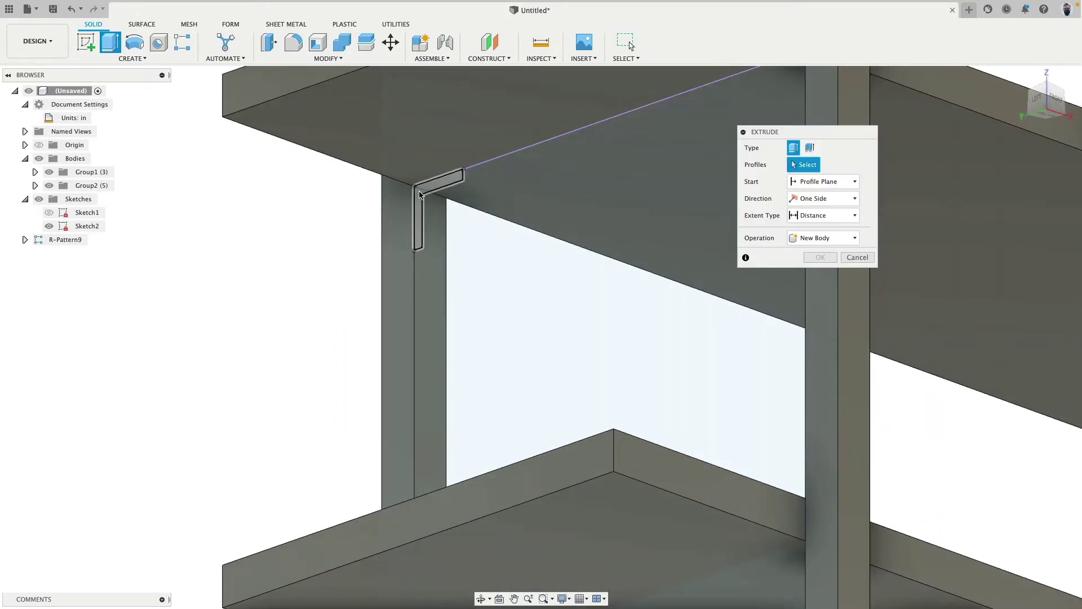
pyautogui.click(418, 212)
pyautogui.moveTo(447, 217)
pyautogui.keyDown('shift'); pyautogui.mouseDown(button='middle')
pyautogui.moveTo(604, 283)
pyautogui.moveTo(268, 280)
pyautogui.mouseUp(button='middle'); pyautogui.keyUp('shift')
pyautogui.moveTo(412, 242); pyautogui.dragTo(454, 231)
pyautogui.click(820, 217)
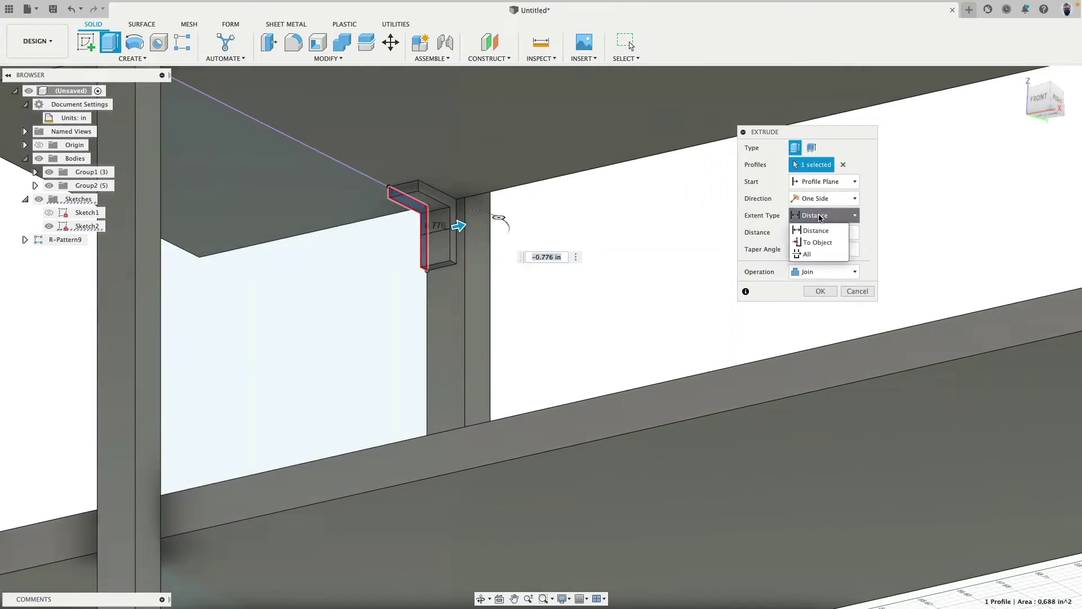
pyautogui.click(818, 248)
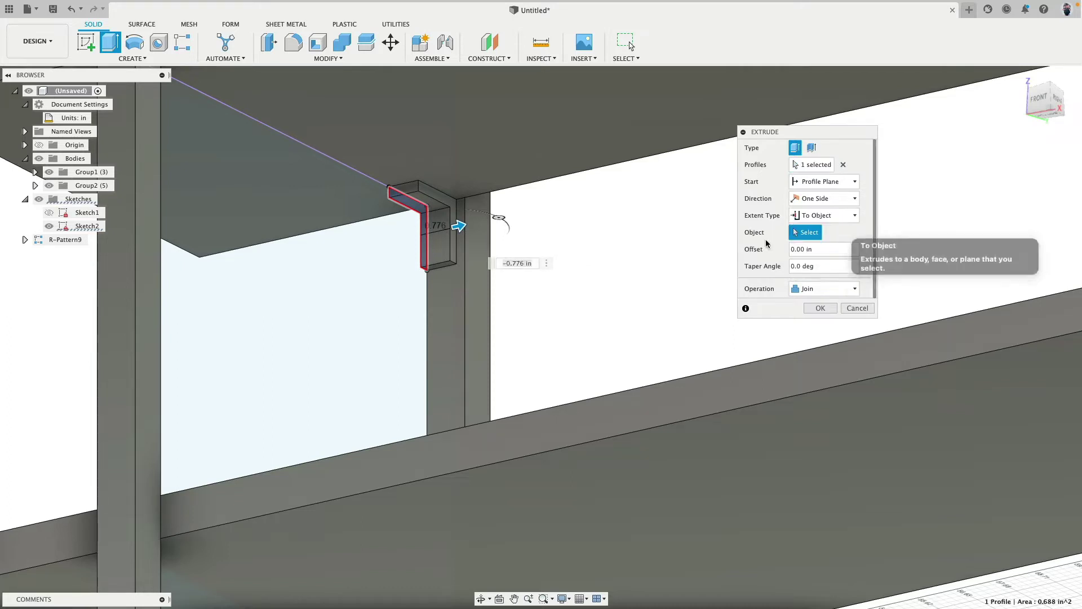
pyautogui.click(479, 229)
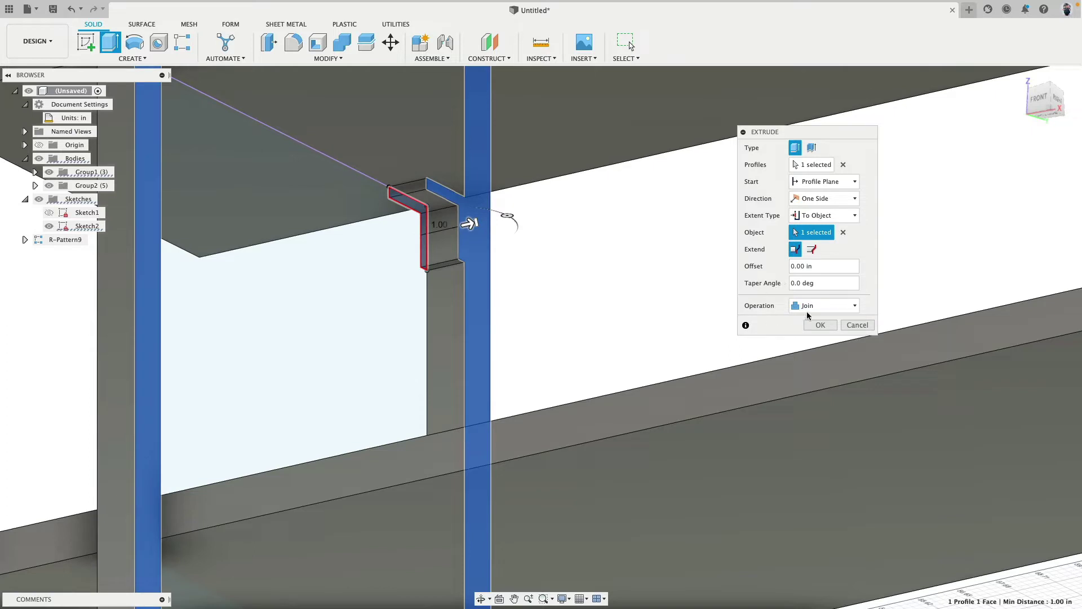
pyautogui.click(824, 306)
pyautogui.click(816, 353)
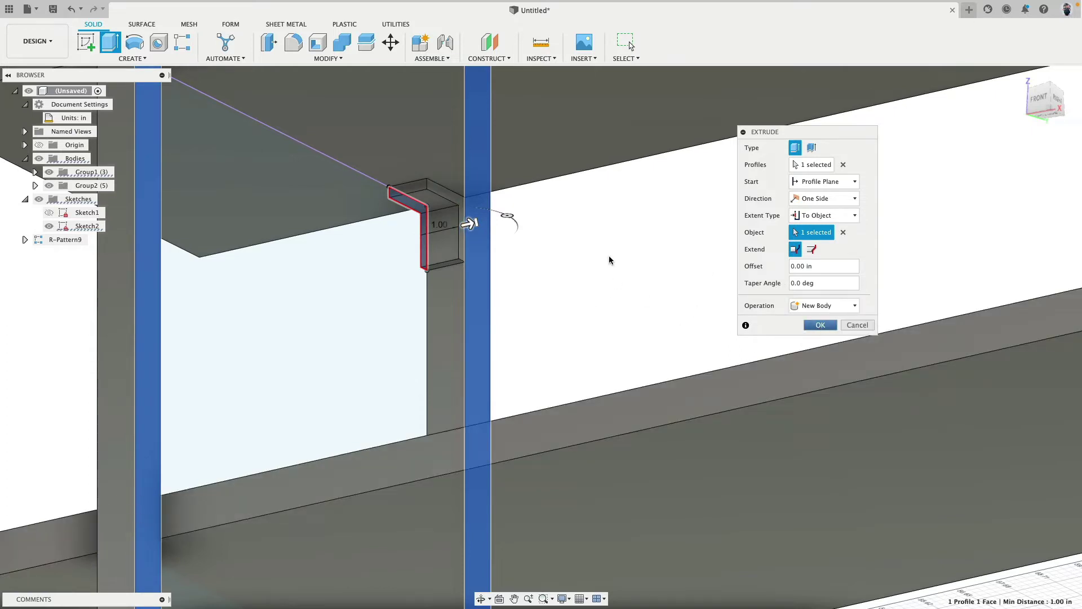
pyautogui.press('Return')
pyautogui.keyDown('shift'); pyautogui.moveTo(566, 259); pyautogui.dragTo(350, 235, button='middle'); pyautogui.keyUp('shift')
pyautogui.scroll(-5, 350, 265)
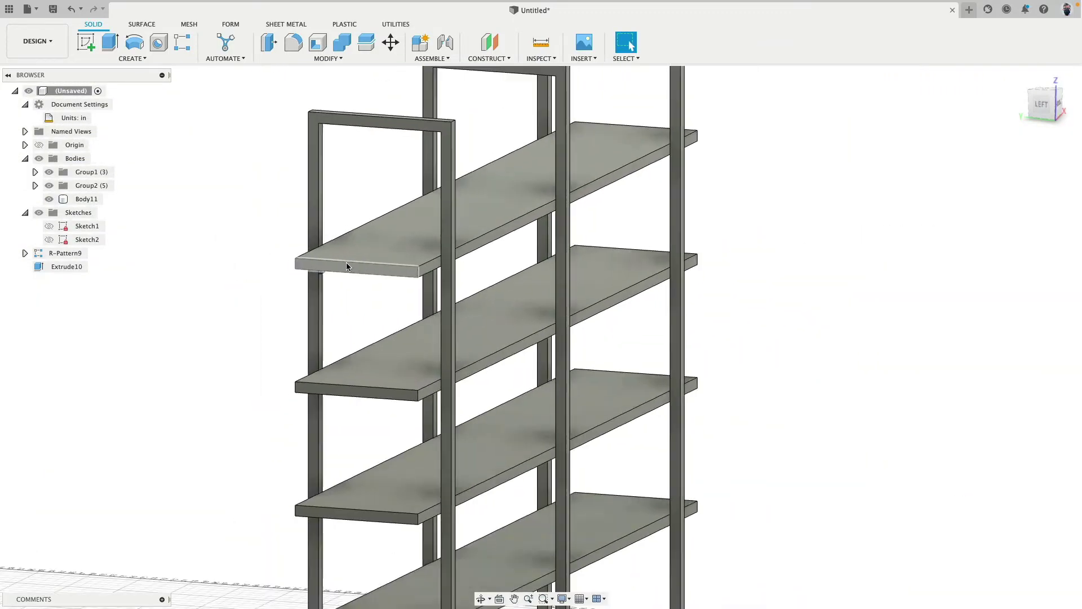
pyautogui.scroll(-5, 346, 262)
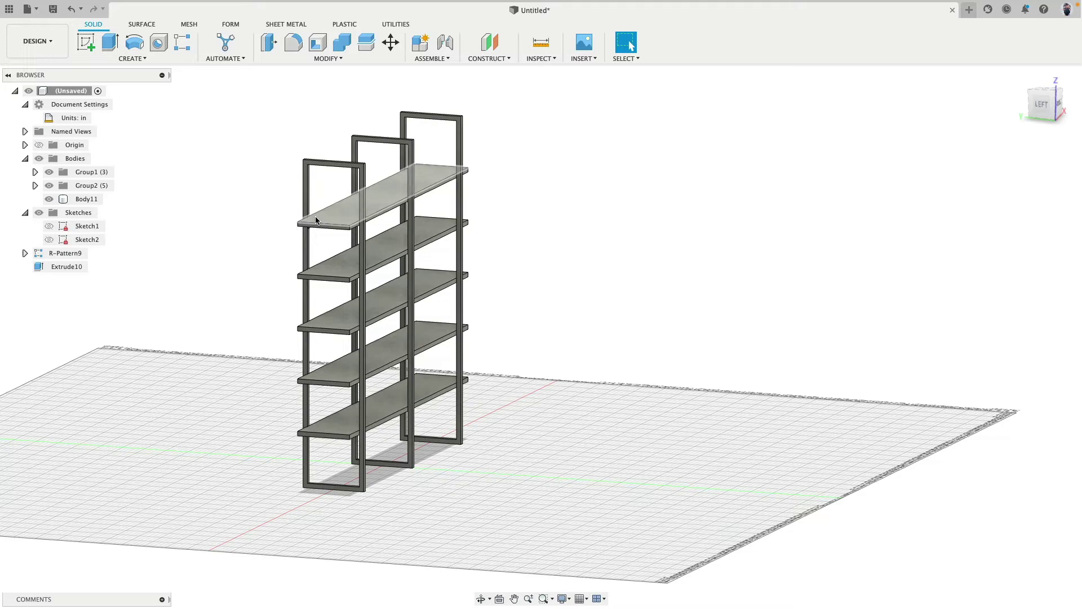
pyautogui.scroll(-5, 258, 209)
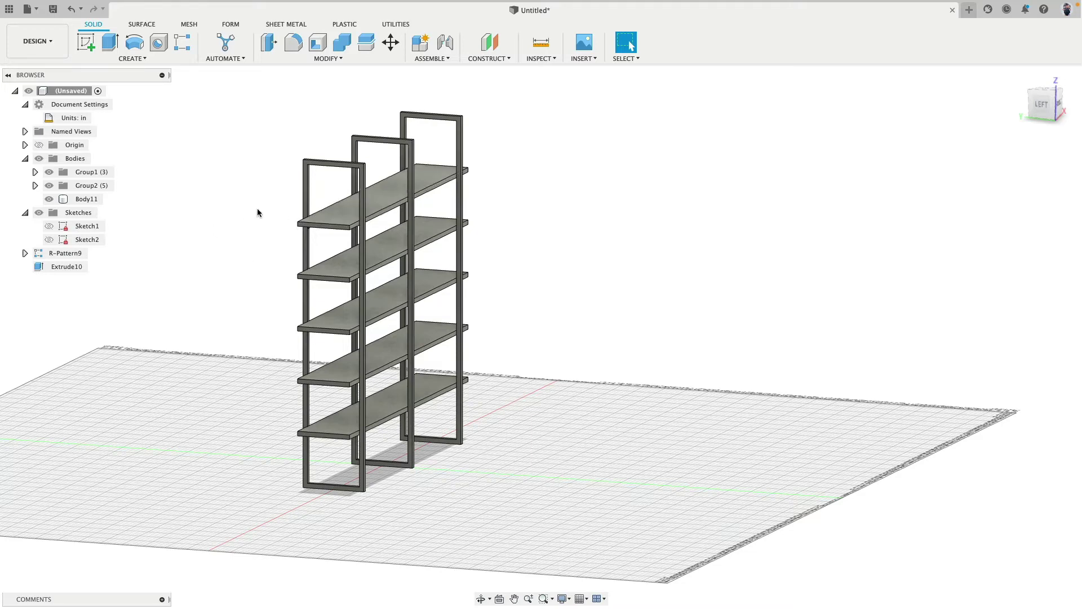
pyautogui.keyDown('shift'); pyautogui.moveTo(258, 209); pyautogui.dragTo(277, 261, button='middle'); pyautogui.keyUp('shift')
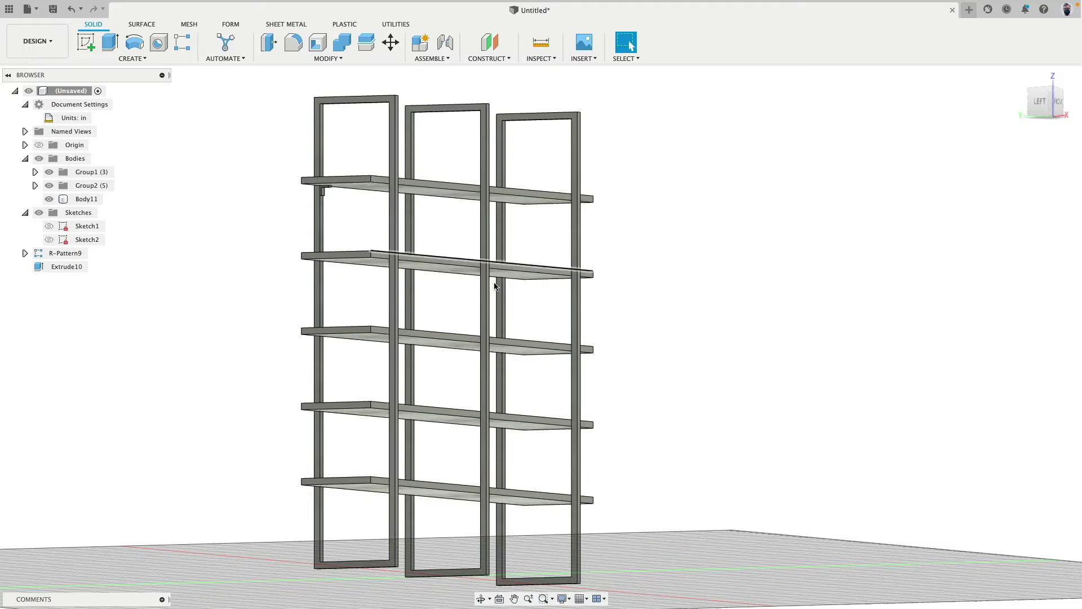
pyautogui.keyDown('shift'); pyautogui.moveTo(541, 293); pyautogui.dragTo(566, 283, button='middle'); pyautogui.keyUp('shift')
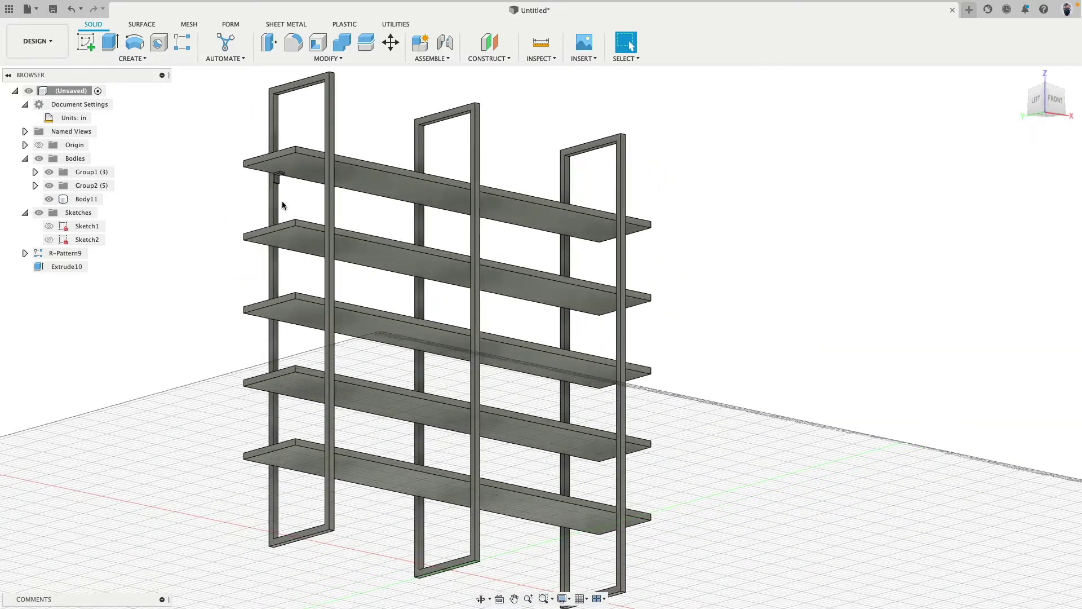
# Measure the spacing between the left and middle post edges, reading 29.50 in.
pyautogui.scroll(5, 282, 201)
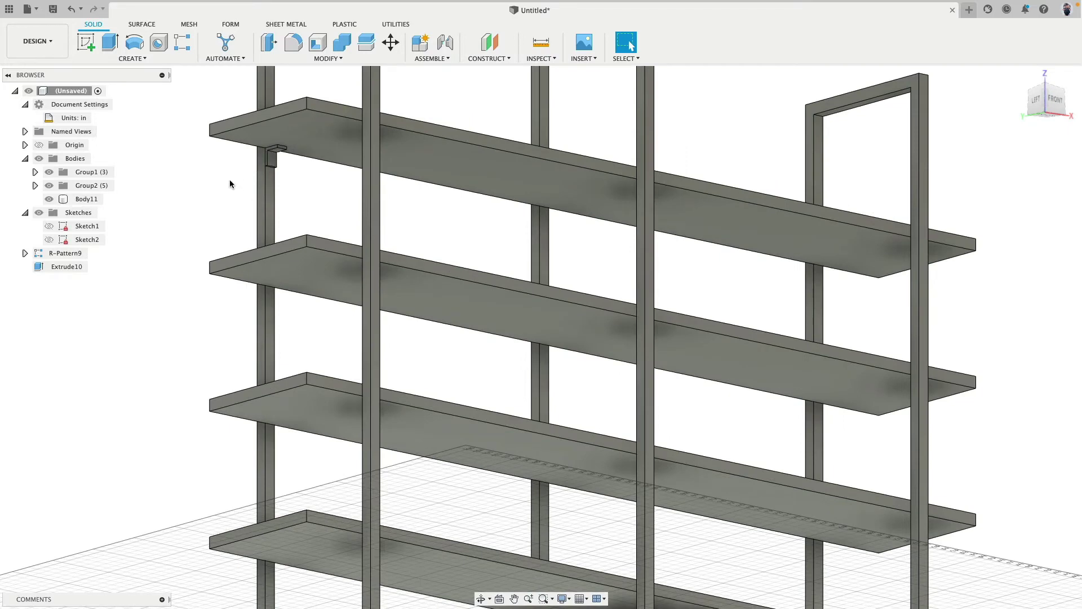
pyautogui.click(266, 184)
pyautogui.keyDown('shift'); pyautogui.click(539, 221); pyautogui.keyUp('shift')
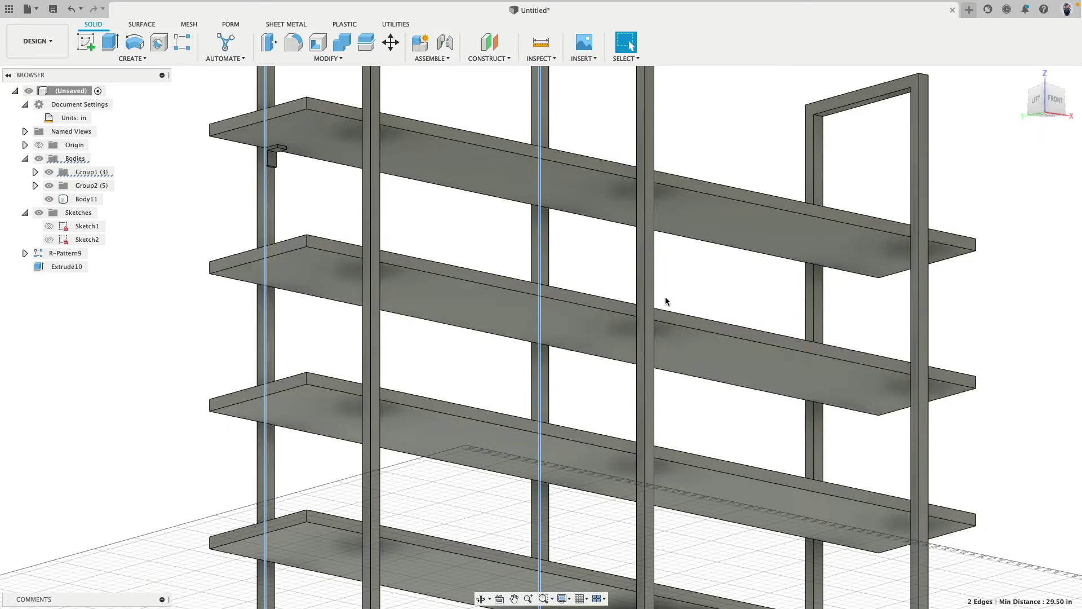
# Start a rectangular pattern of bracket Body11 along the shelf's X axis.
pyautogui.scroll(-3, 664, 302)
pyautogui.click(258, 215)
pyautogui.click(137, 58)
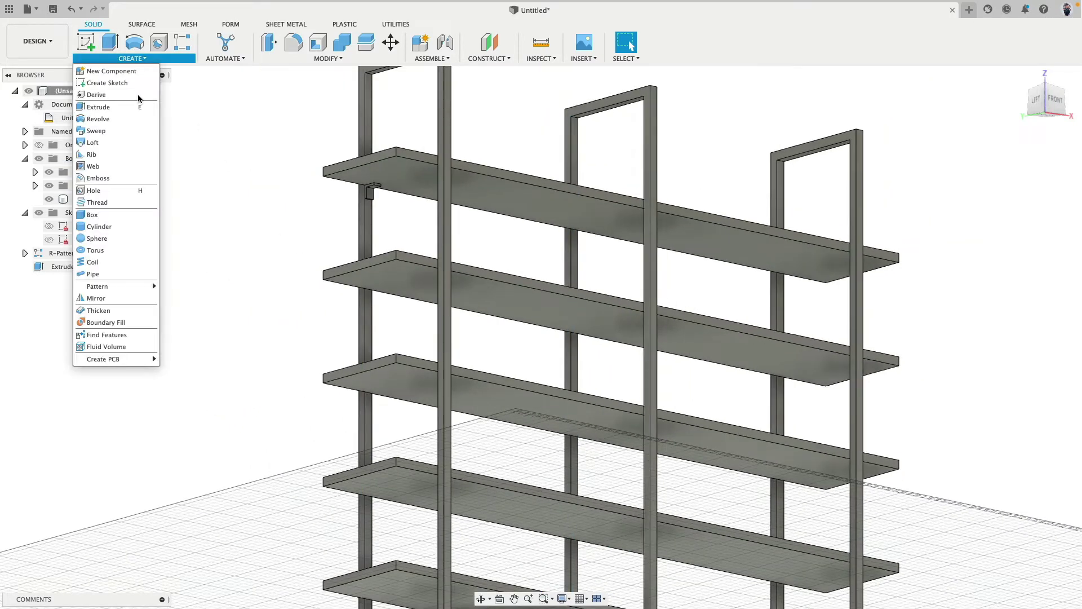
pyautogui.moveTo(140, 288)
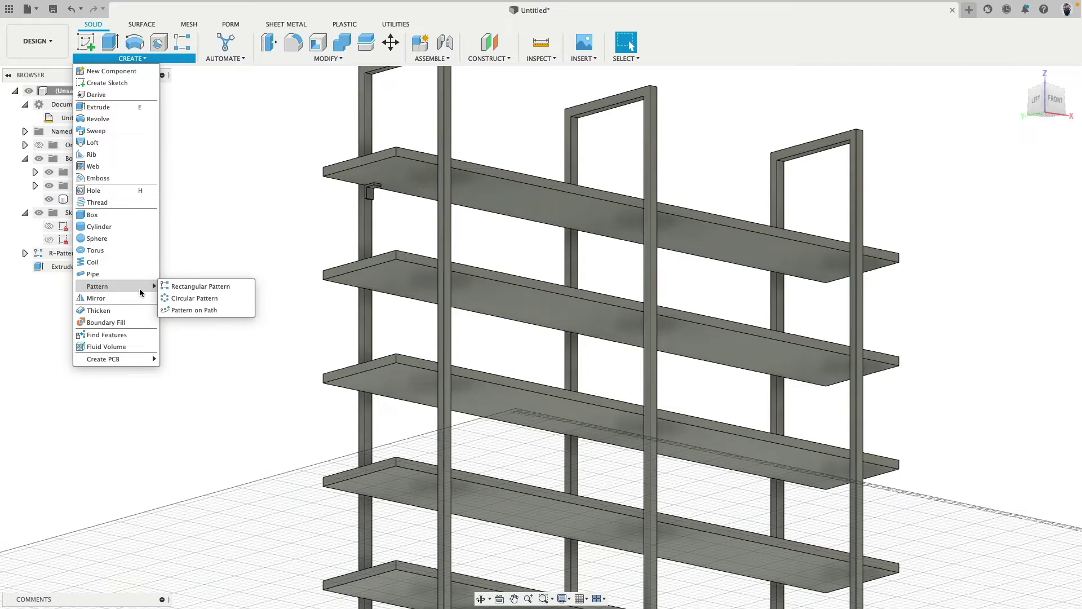
pyautogui.click(178, 291)
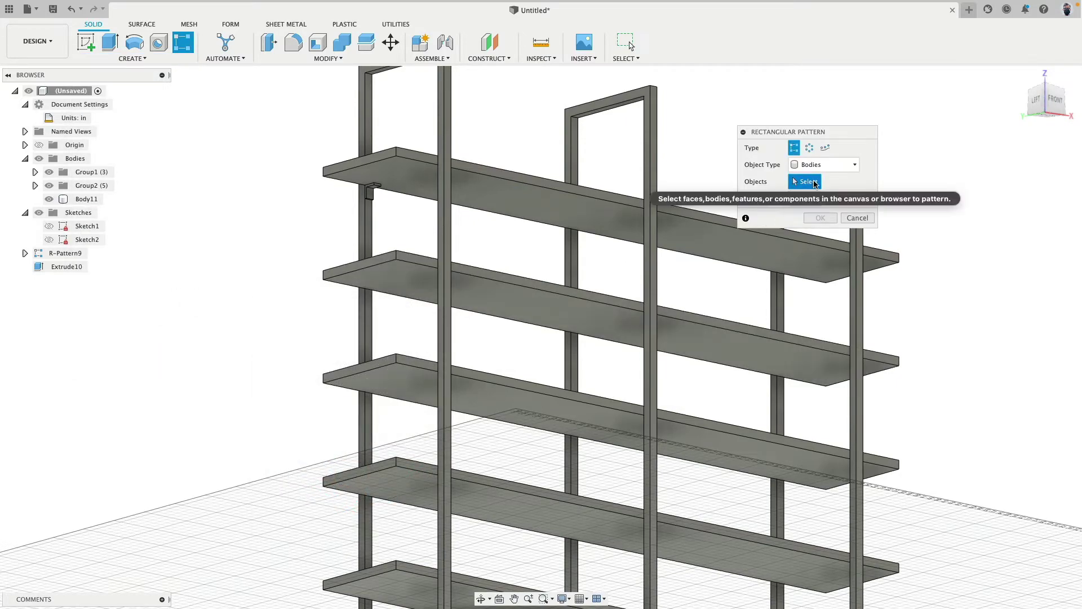
pyautogui.click(369, 195)
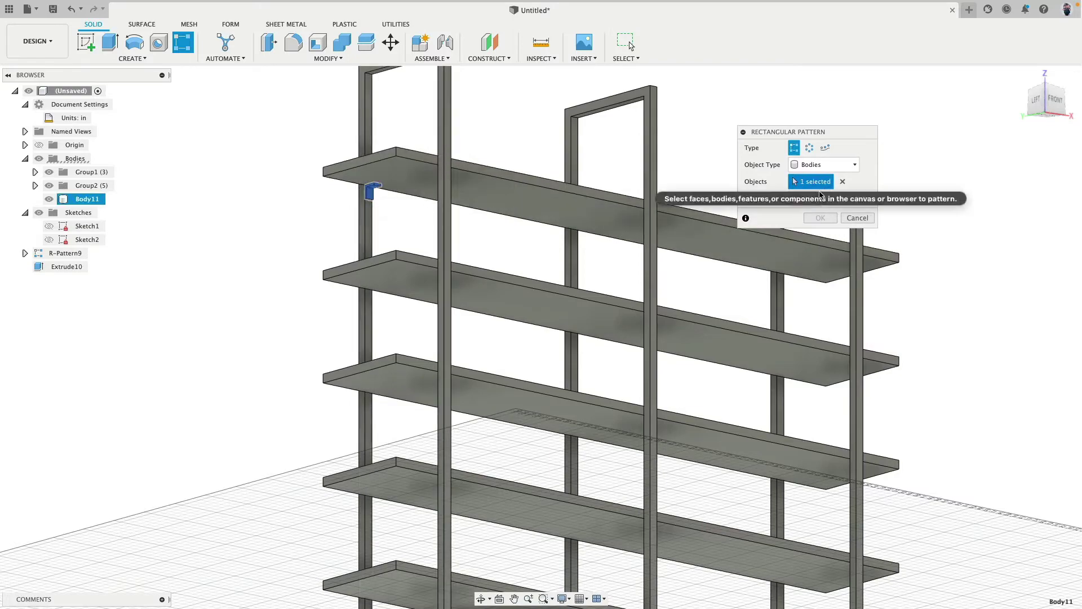
pyautogui.scroll(-5, 588, 280)
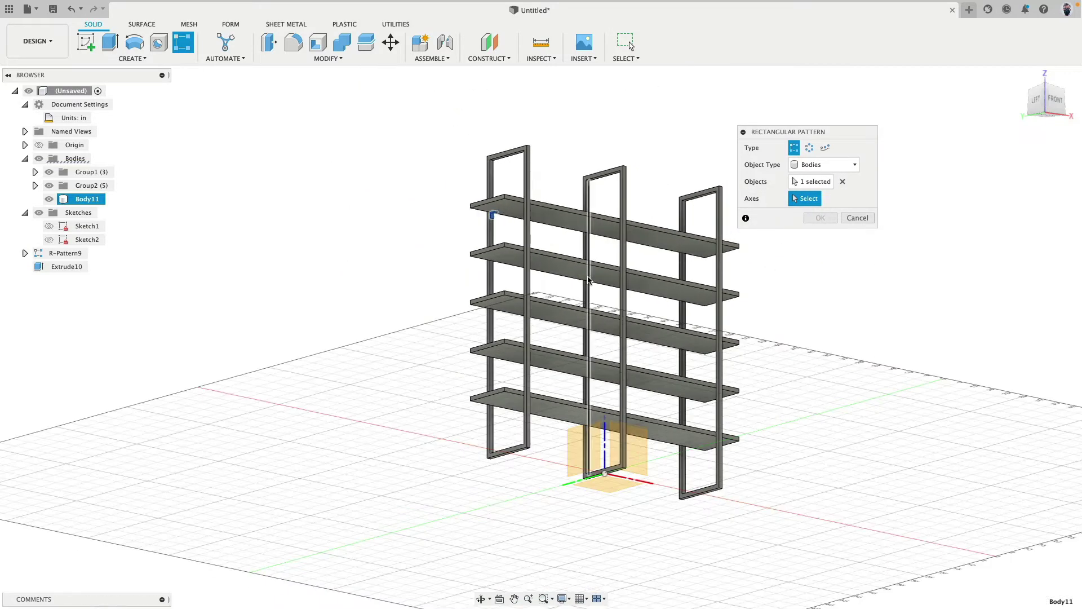
pyautogui.click(645, 483)
# Use Spacing distribution for 3 bracket copies 29.5 in apart and confirm the pattern.
pyautogui.scroll(5, 585, 193)
pyautogui.scroll(3, 585, 193)
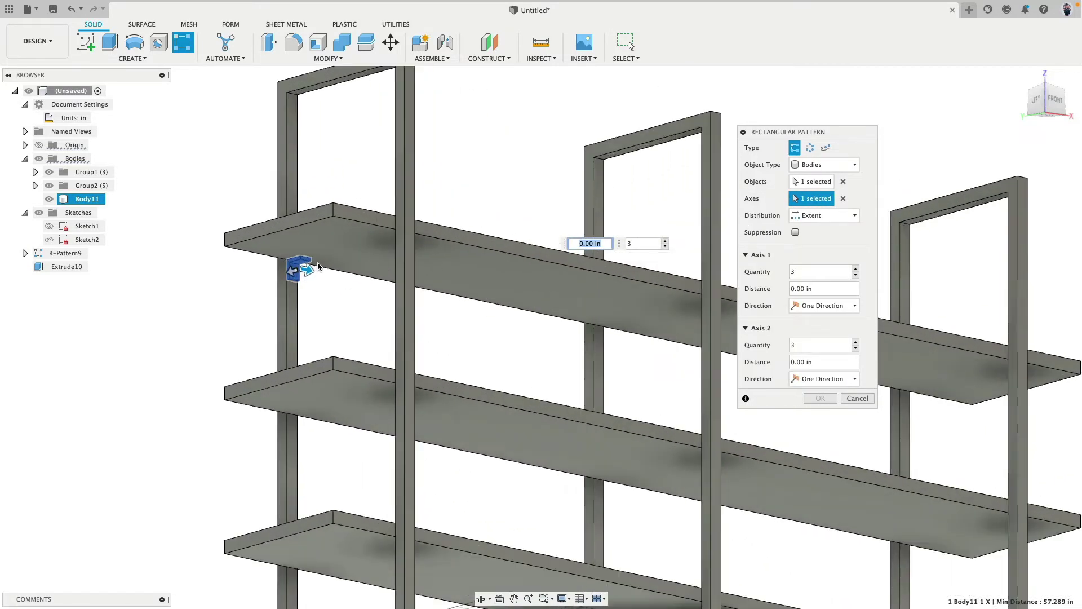
pyautogui.moveTo(311, 273); pyautogui.dragTo(553, 293)
pyautogui.press('Tab')
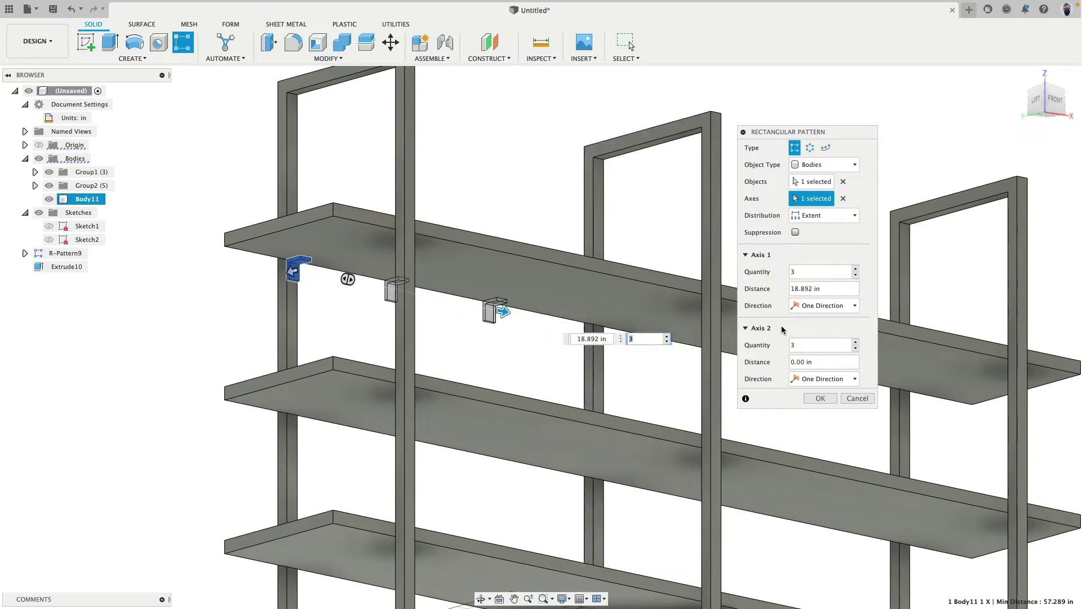
pyautogui.click(855, 216)
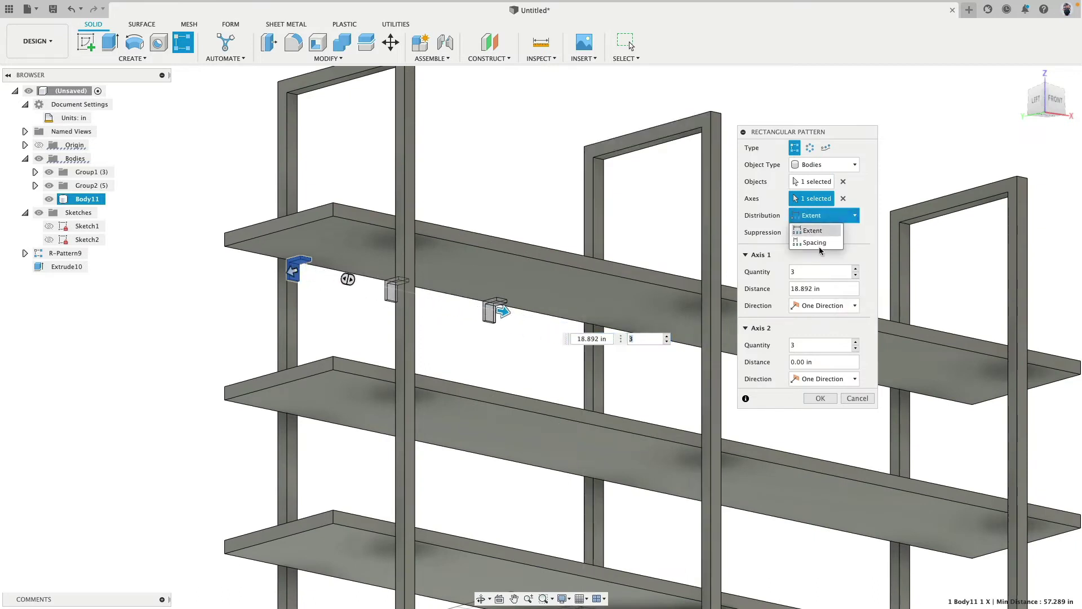
pyautogui.click(817, 242)
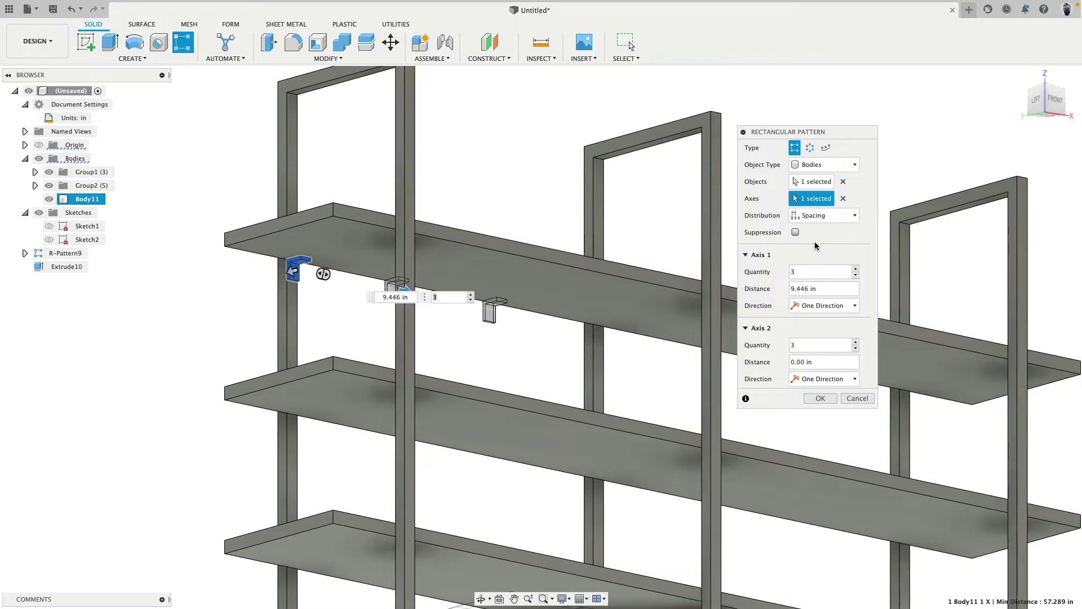
pyautogui.click(410, 300)
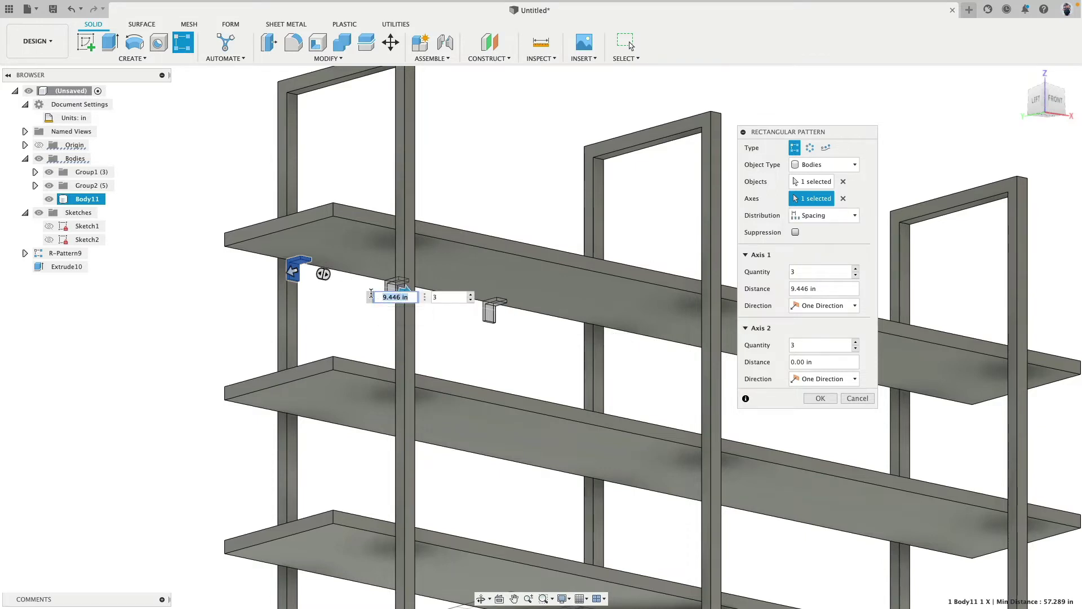
pyautogui.write('29.5')
pyautogui.press('Return')
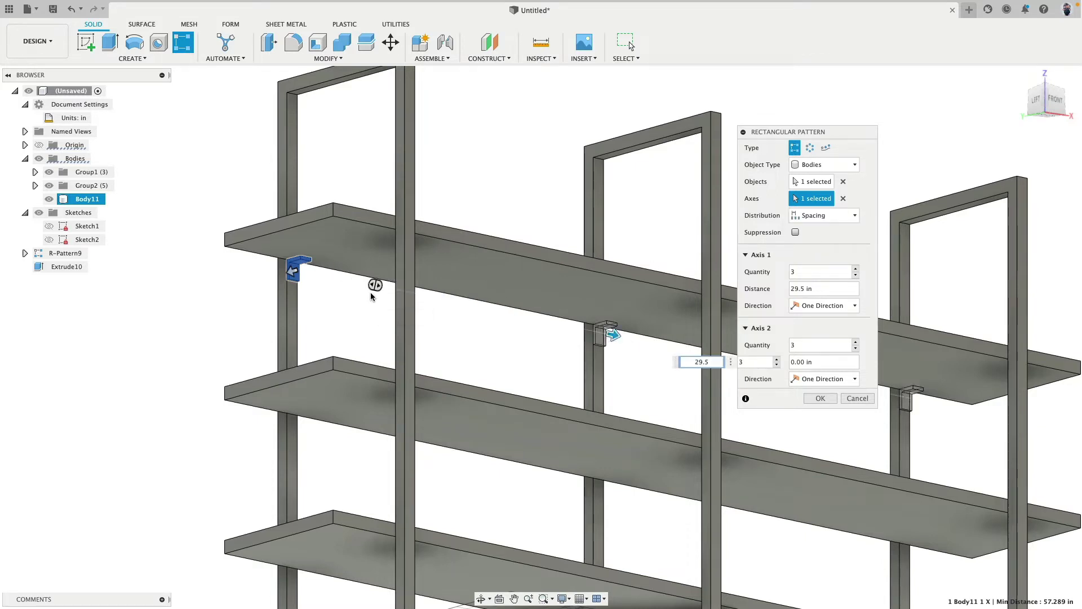
pyautogui.keyDown('shift'); pyautogui.moveTo(882, 526); pyautogui.dragTo(415, 441, button='middle'); pyautogui.keyUp('shift')
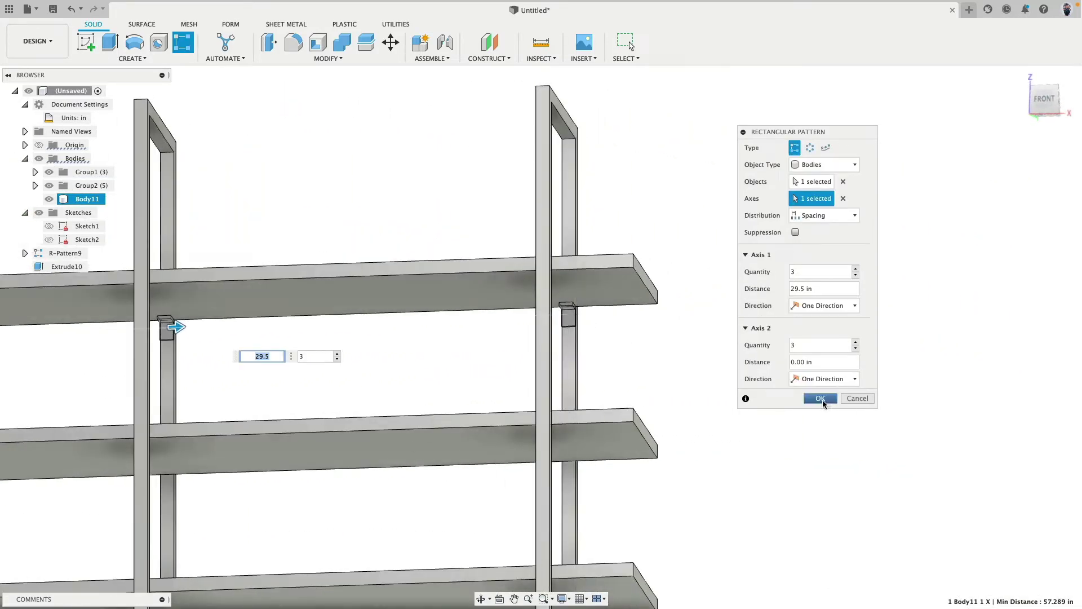
pyautogui.click(821, 398)
pyautogui.scroll(-5, 510, 377)
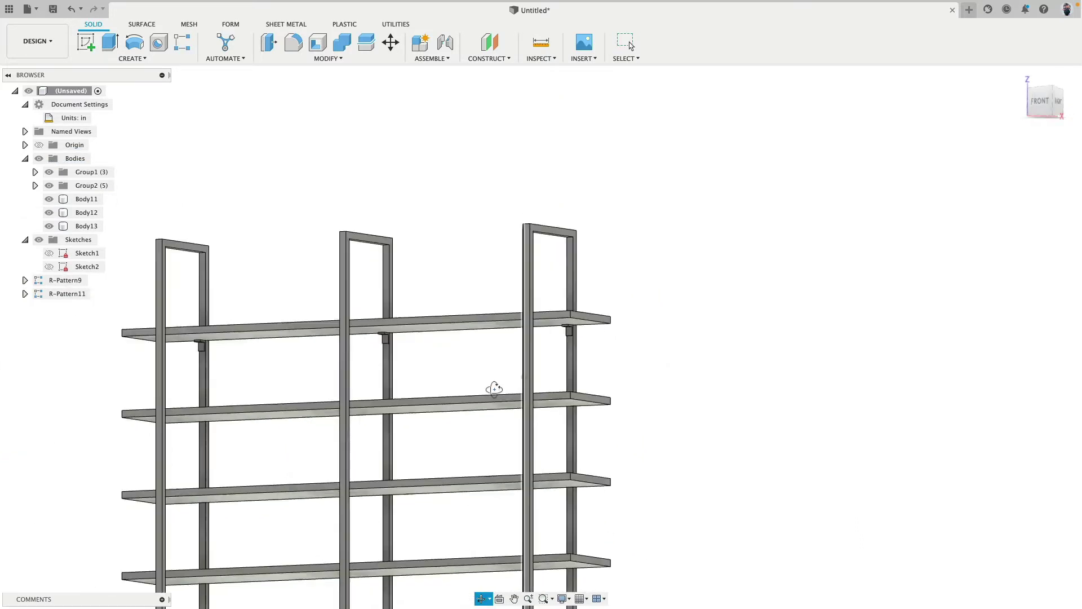
# Return to the home isometric view and select the shelf and bracket pattern features.
pyautogui.moveTo(493, 391); pyautogui.dragTo(544, 344, button='middle')
pyautogui.press('F6')
pyautogui.press('Escape')
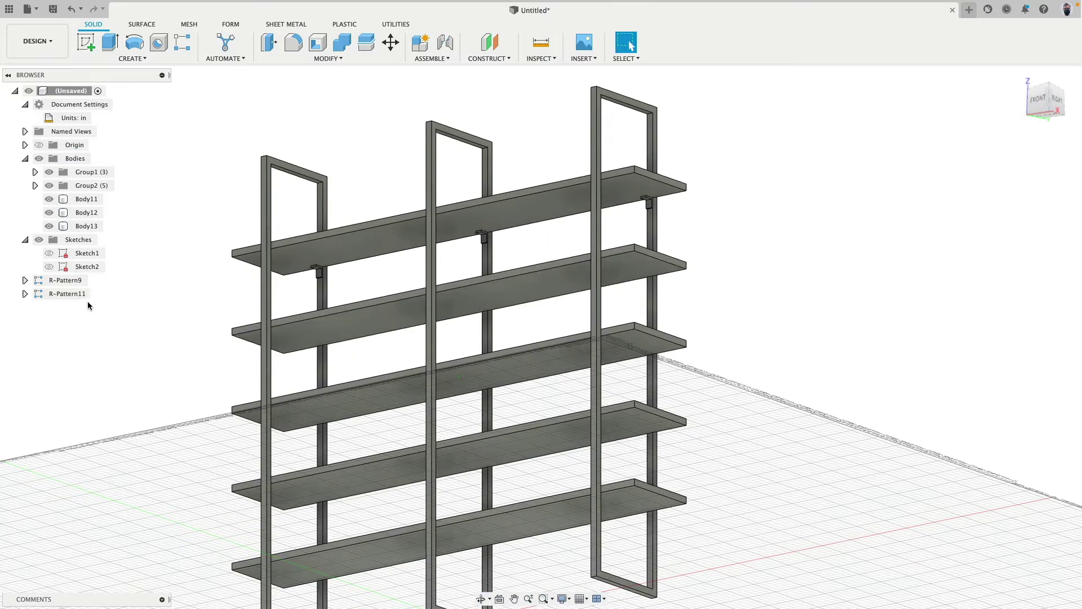
pyautogui.click(71, 281)
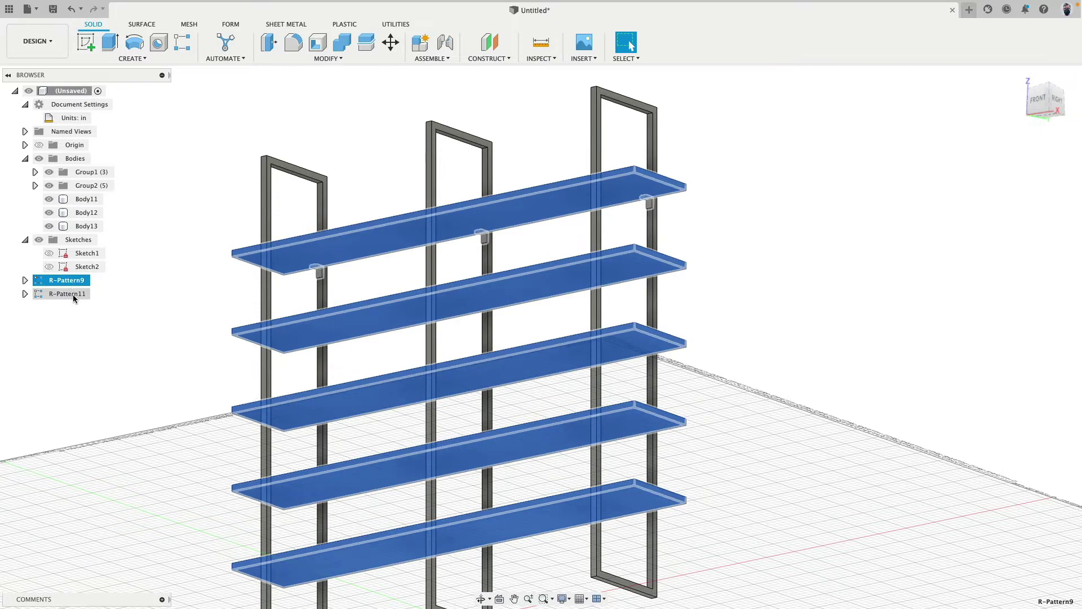
pyautogui.click(72, 293)
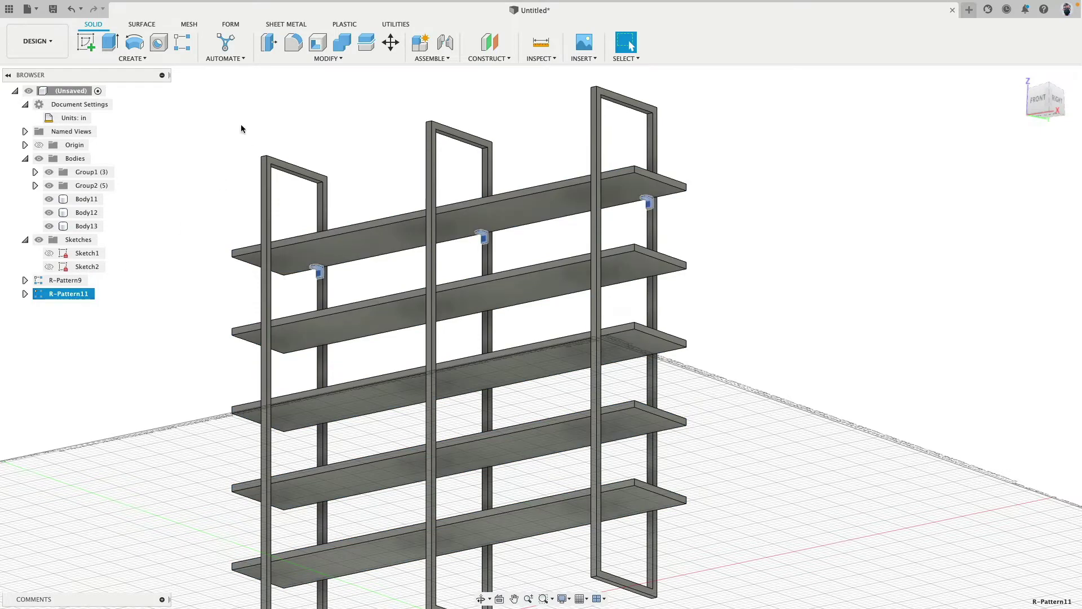
pyautogui.click(132, 58)
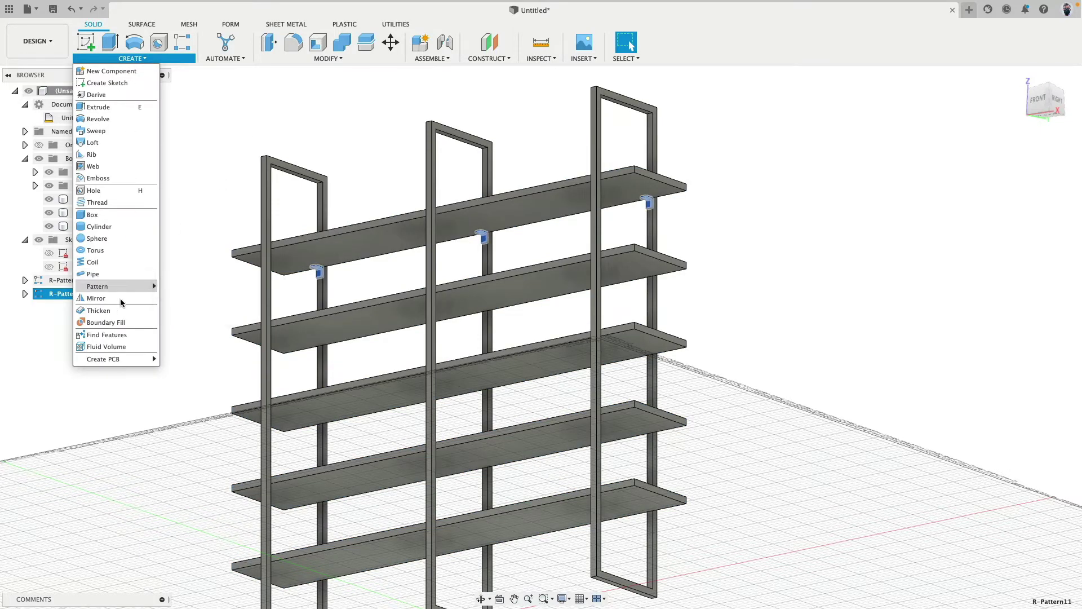
pyautogui.click(63, 308)
# Mirror brackets Body11–Body13 across the YZ plane, then select all six bracket bodies.
pyautogui.click(87, 199)
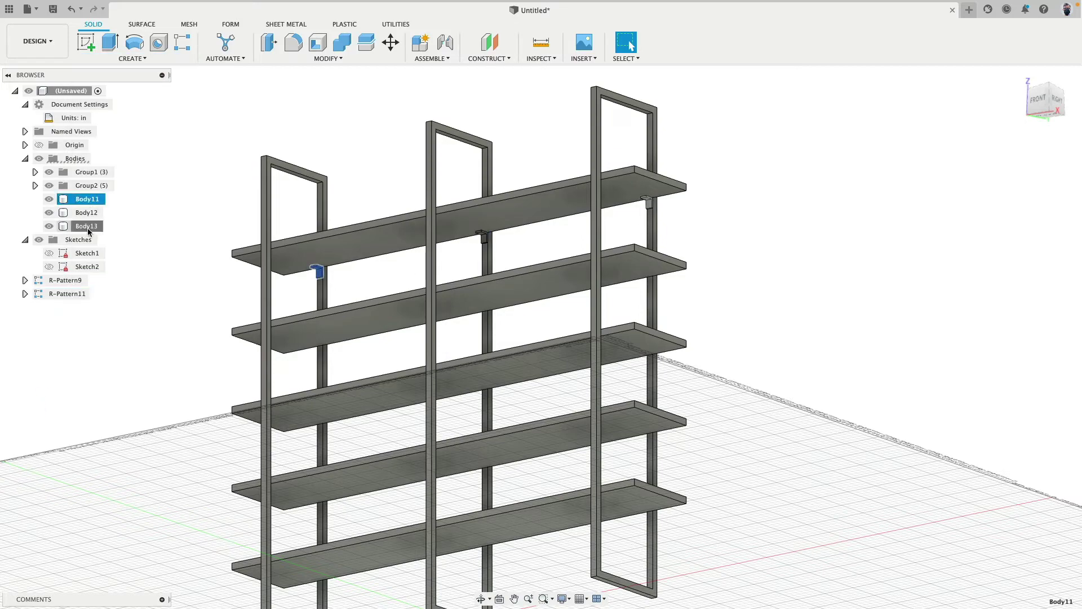
pyautogui.keyDown('shift'); pyautogui.click(88, 226); pyautogui.keyUp('shift')
pyautogui.click(132, 58)
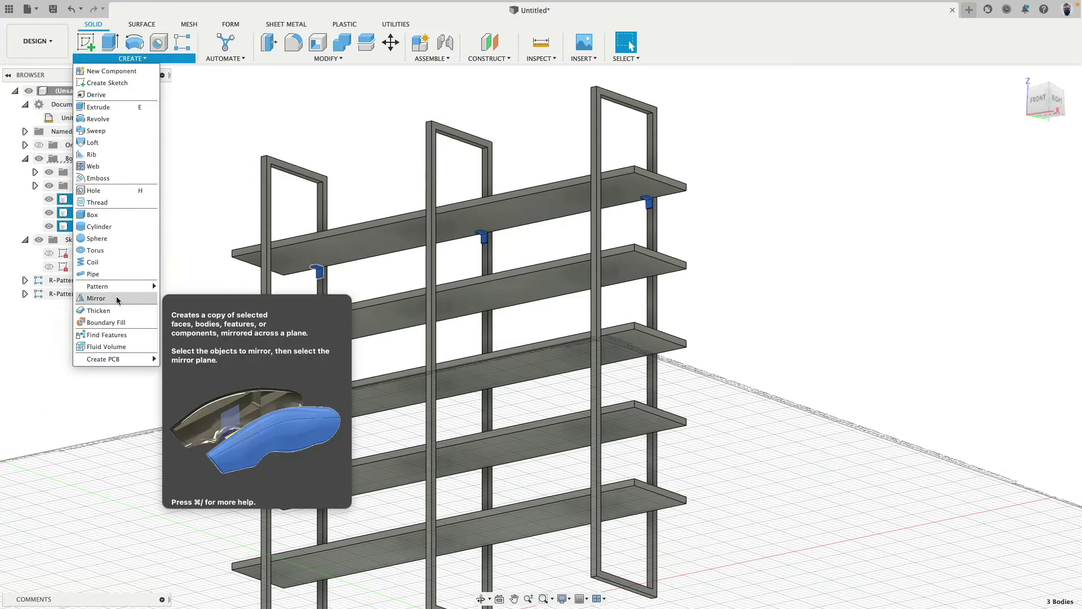
pyautogui.click(96, 298)
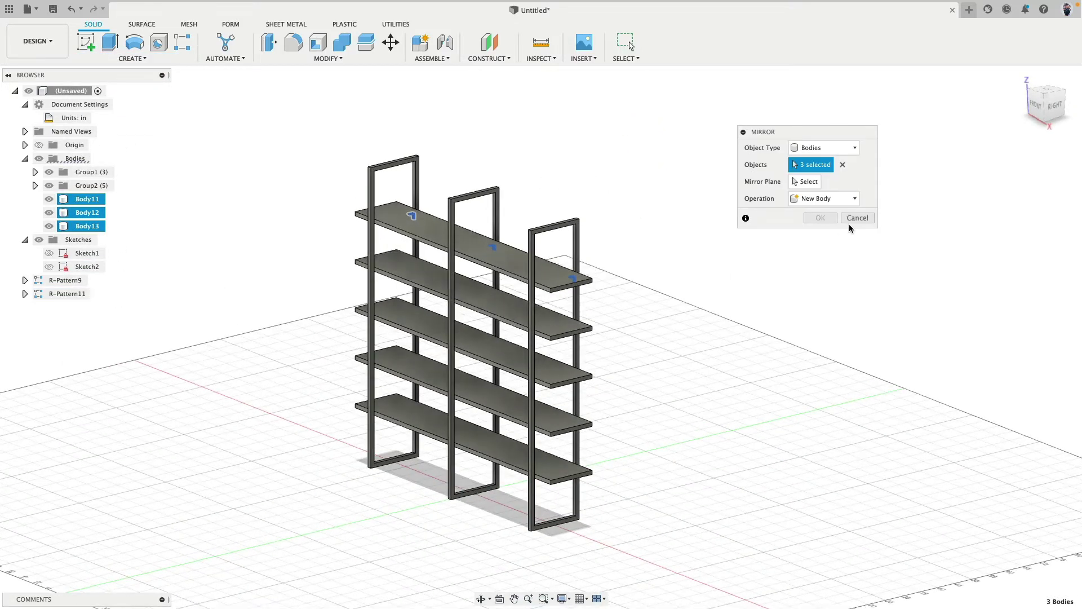
pyautogui.click(810, 182)
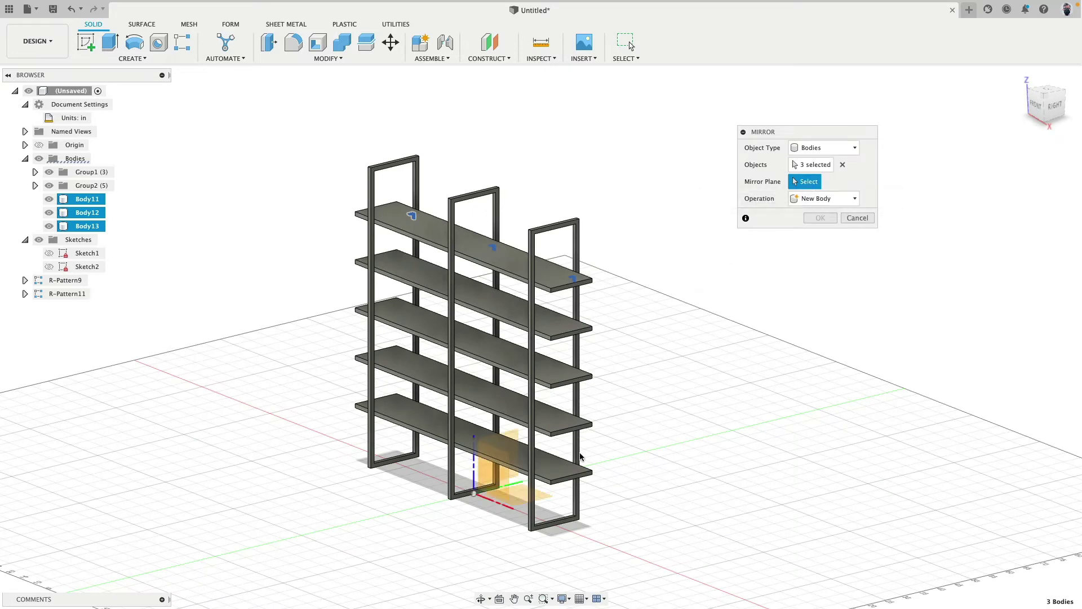
pyautogui.click(494, 479)
pyautogui.click(821, 218)
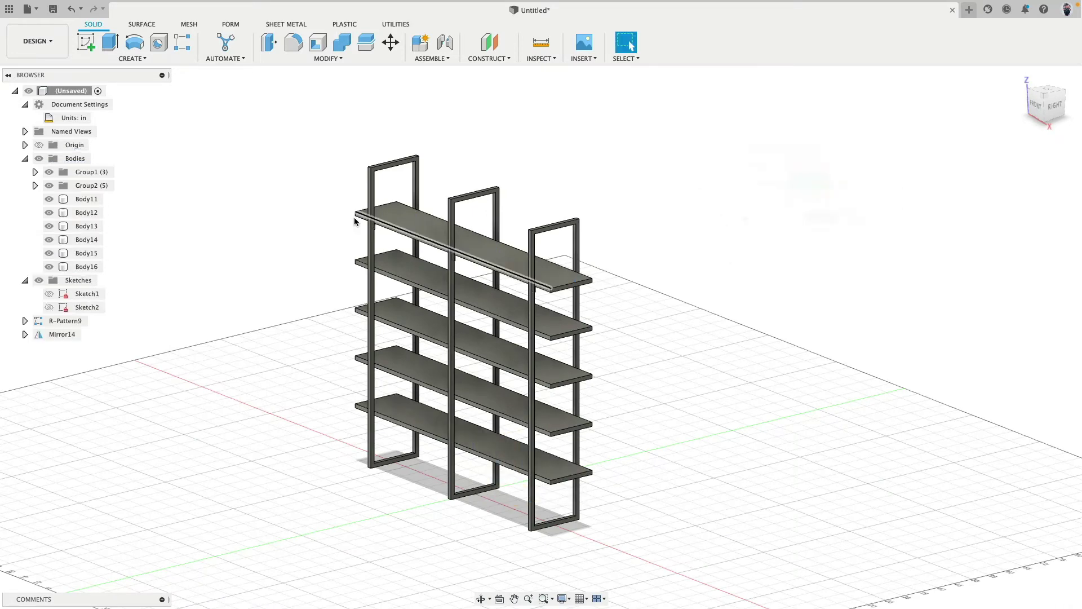
pyautogui.click(100, 200)
pyautogui.keyDown('shift'); pyautogui.click(88, 267); pyautogui.keyUp('shift')
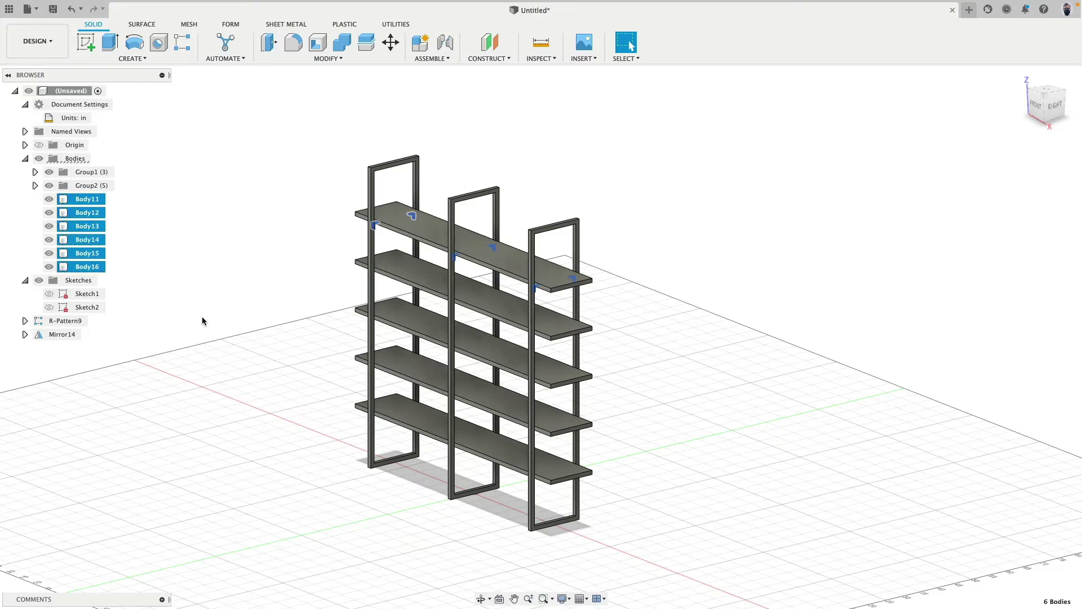
# Measure the span between the top and bottom shelf faces.
pyautogui.keyDown('shift'); pyautogui.moveTo(213, 314); pyautogui.dragTo(297, 292, button='middle'); pyautogui.keyUp('shift')
pyautogui.scroll(5, 297, 292)
pyautogui.click(458, 180)
pyautogui.moveTo(357, 320); pyautogui.dragTo(309, 236, button='middle')
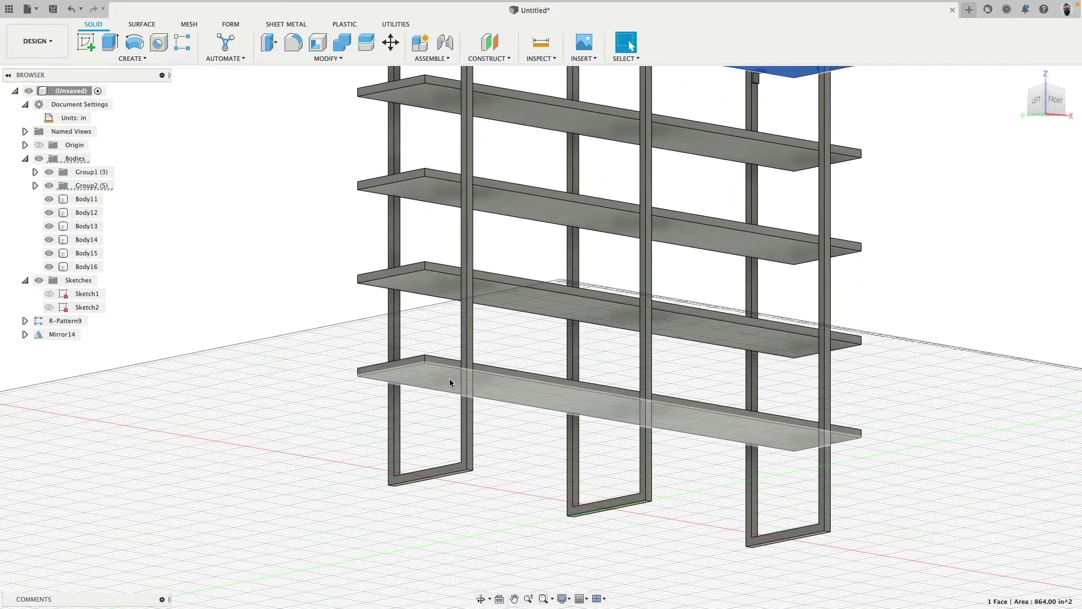
pyautogui.keyDown('shift'); pyautogui.click(389, 384); pyautogui.keyUp('shift')
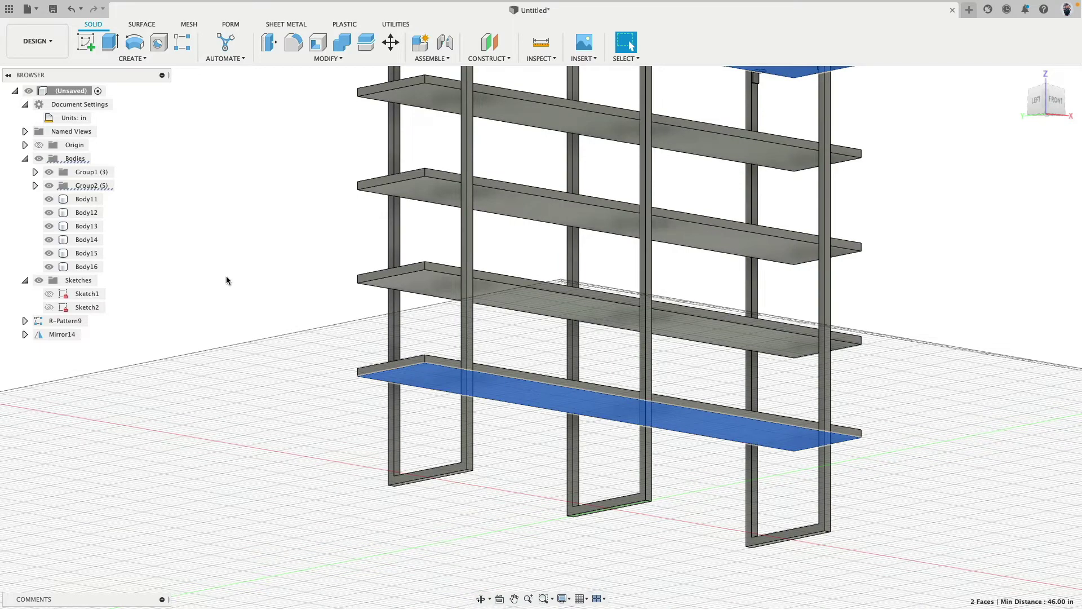
pyautogui.scroll(-8, 227, 281)
pyautogui.click(273, 287)
# Start a rectangular pattern of Body11–Body16 along the vertical axis, dragged downward.
pyautogui.click(80, 201)
pyautogui.keyDown('shift'); pyautogui.click(82, 269); pyautogui.keyUp('shift')
pyautogui.click(131, 59)
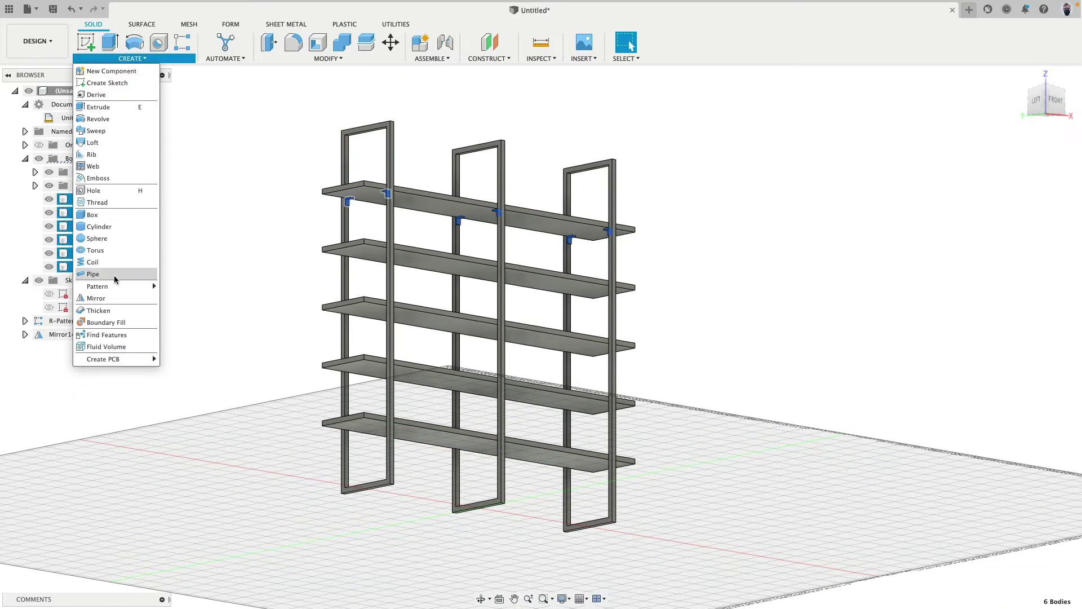
pyautogui.moveTo(115, 286)
pyautogui.click(189, 286)
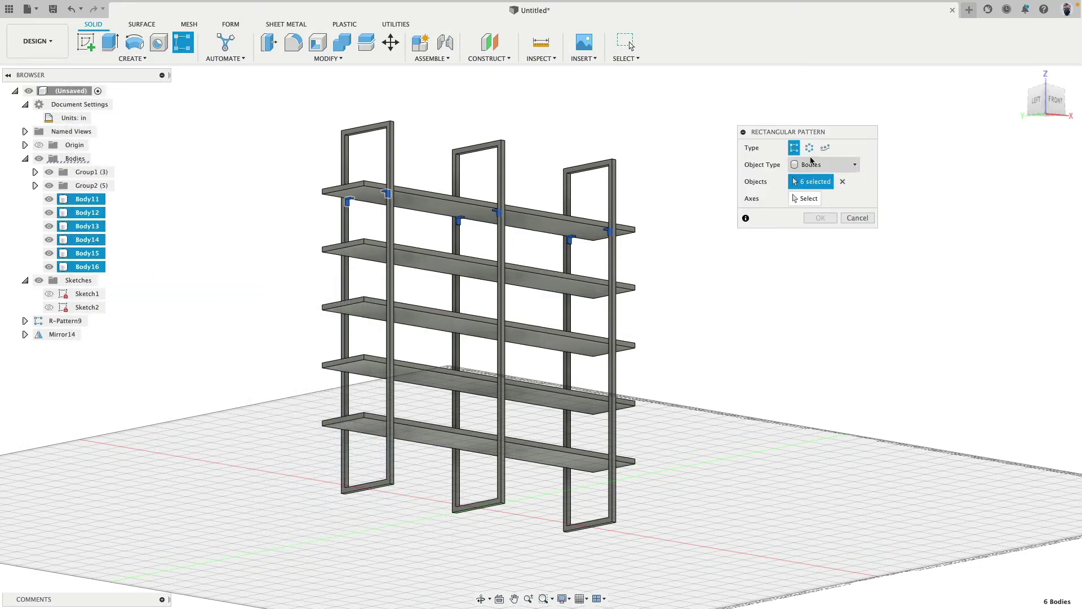
pyautogui.click(806, 198)
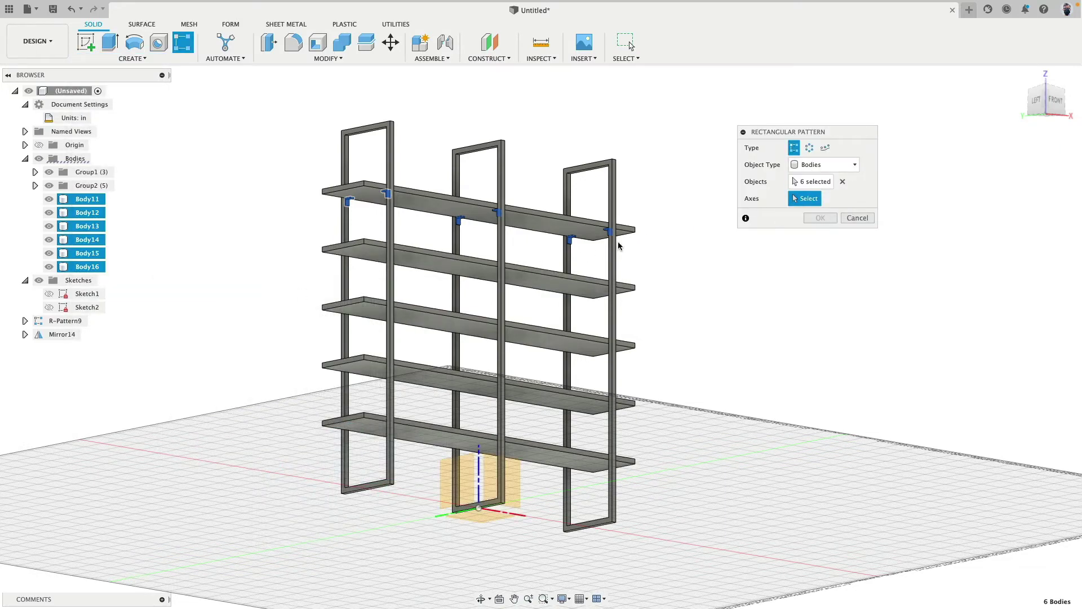
pyautogui.click(478, 463)
pyautogui.moveTo(479, 217); pyautogui.dragTo(489, 345)
# Set Extent distribution, distance -46 in and quantity 5, then confirm the pattern.
pyautogui.click(855, 218)
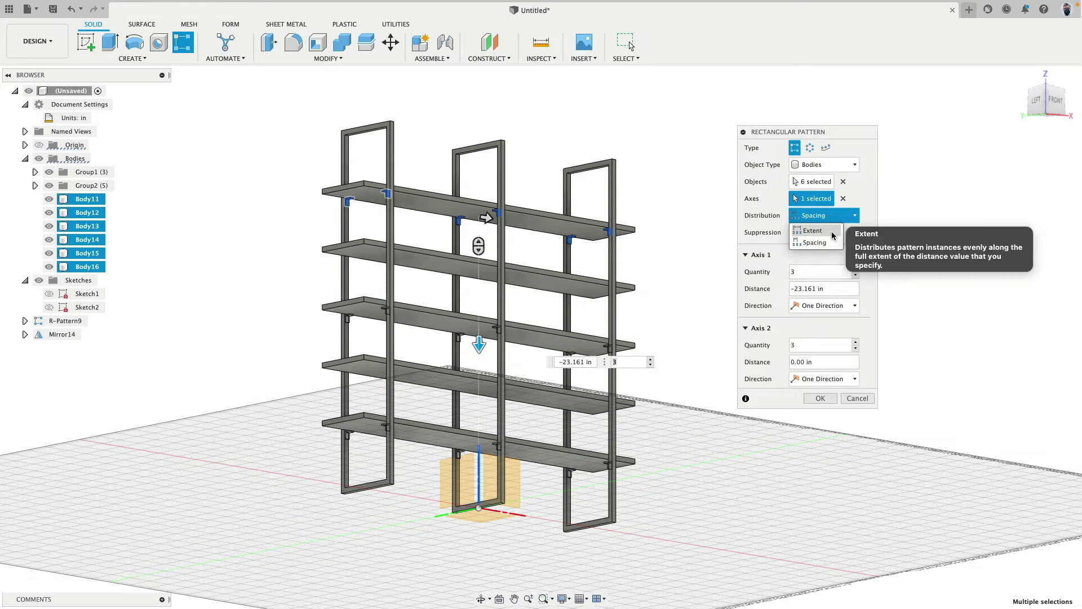
pyautogui.click(833, 231)
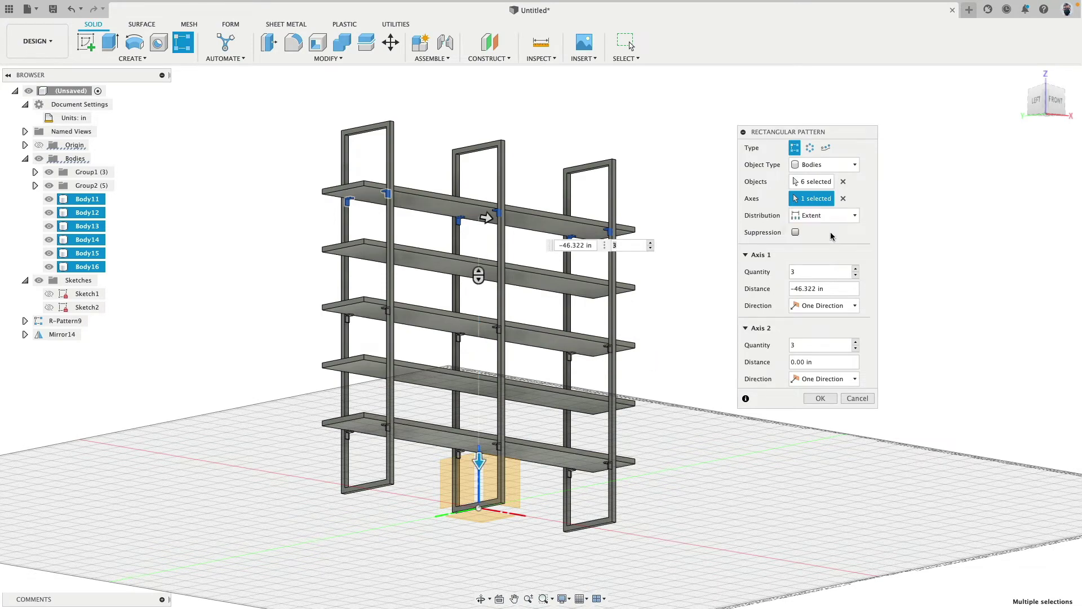
pyautogui.click(838, 289)
pyautogui.press('BackSpace')
pyautogui.press('BackSpace')
pyautogui.press('BackSpace')
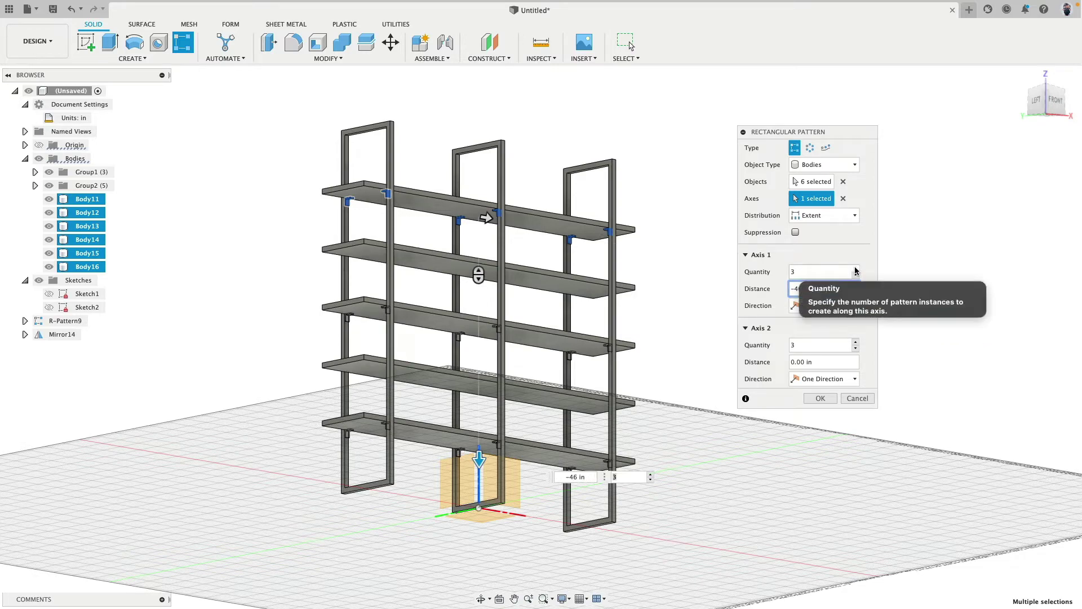
pyautogui.click(855, 269)
pyautogui.click(855, 269)
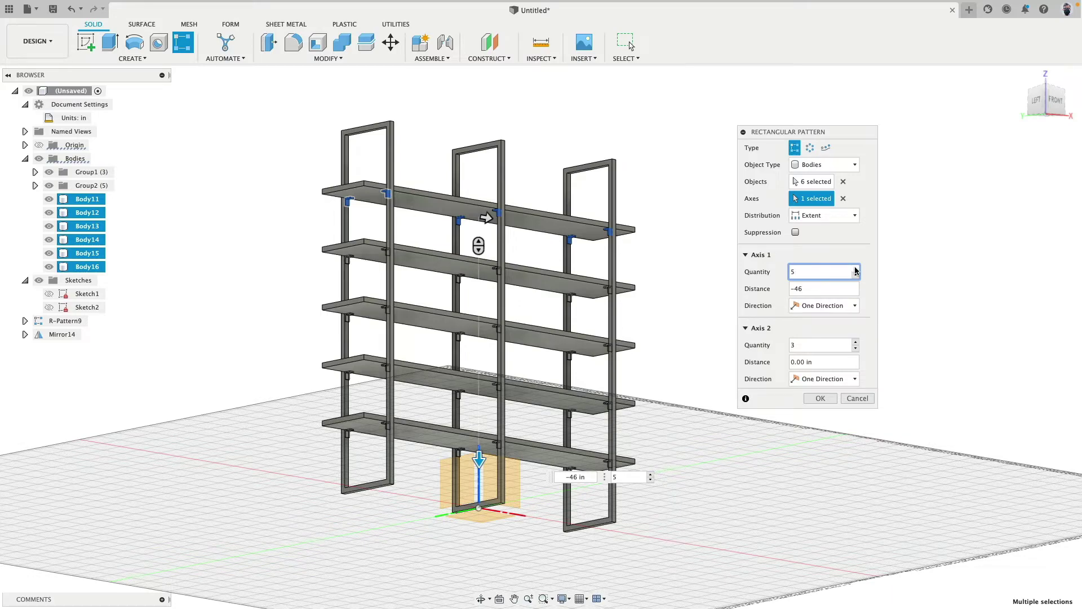
pyautogui.scroll(10, 381, 443)
pyautogui.moveTo(374, 423)
pyautogui.keyDown('shift'); pyautogui.mouseDown(button='middle')
pyautogui.moveTo(389, 430)
pyautogui.moveTo(380, 420)
pyautogui.moveTo(377, 430)
pyautogui.mouseUp(button='middle'); pyautogui.keyUp('shift')
pyautogui.scroll(-5, 507, 193)
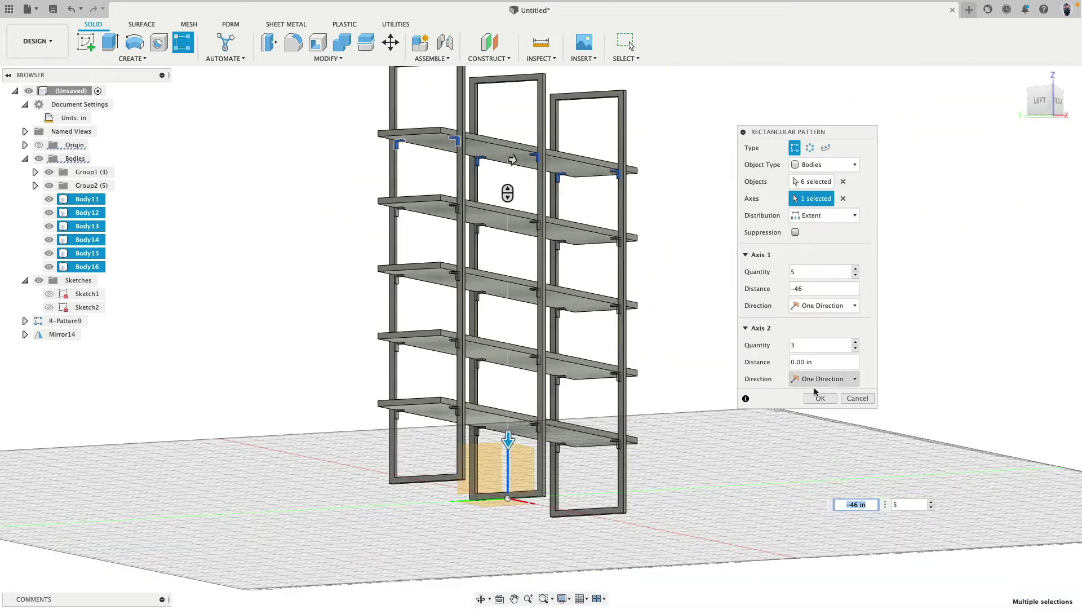
pyautogui.click(819, 398)
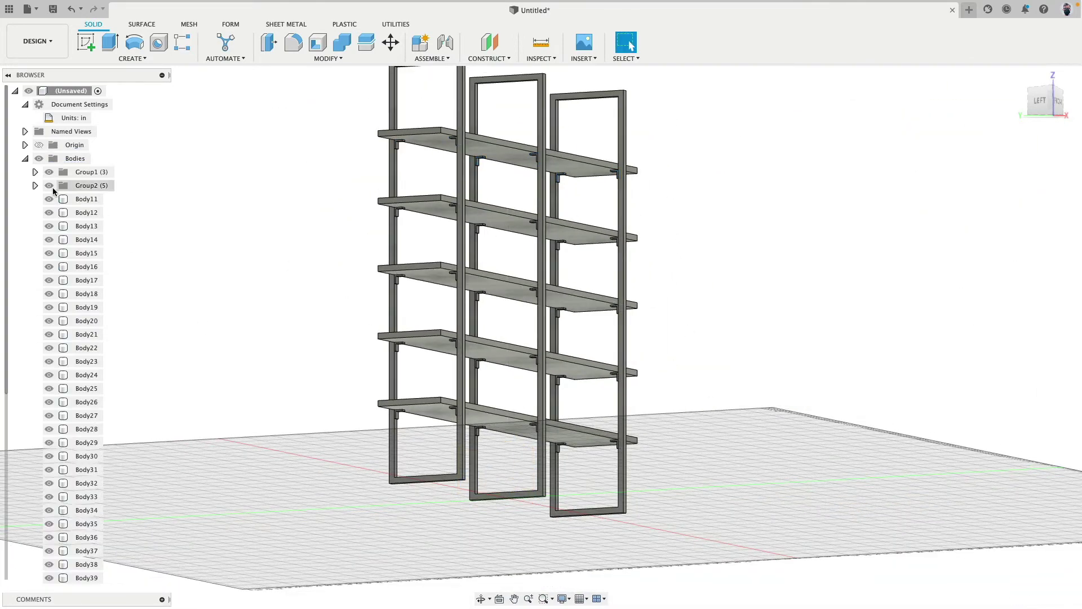
# Create body group Group3 and move Body11 through Body40 into it.
pyautogui.rightClick(72, 159)
pyautogui.click(84, 196)
pyautogui.click(87, 213)
pyautogui.scroll(-4, 62, 429)
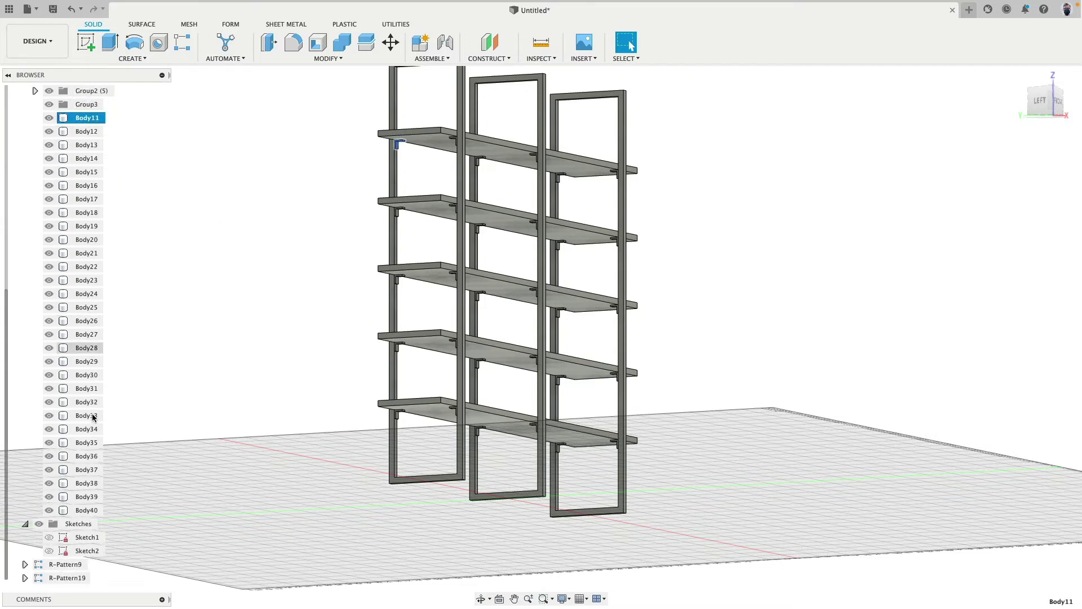
pyautogui.keyDown('shift'); pyautogui.click(68, 510); pyautogui.keyUp('shift')
pyautogui.scroll(4, 73, 232)
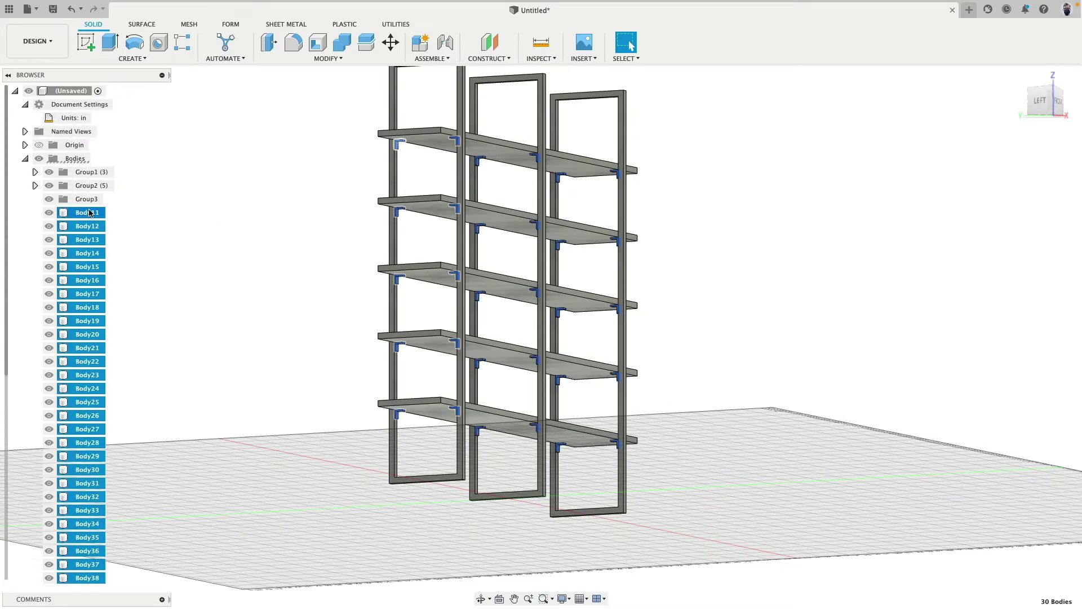
pyautogui.moveTo(89, 201); pyautogui.dragTo(90, 201)
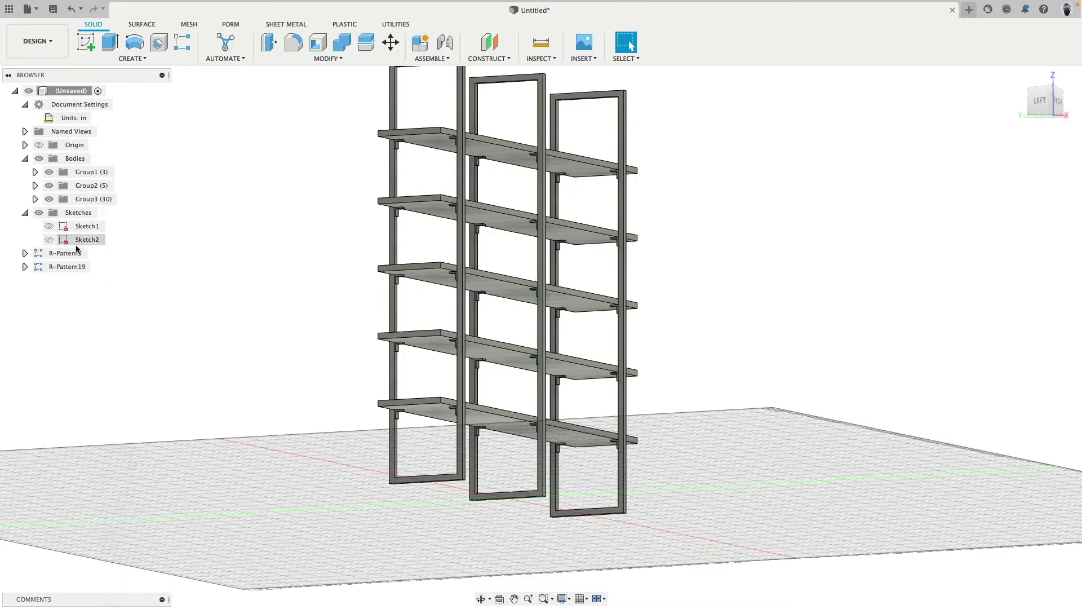
# Dissolve the two pattern features and the five mirror features.
pyautogui.click(73, 253)
pyautogui.keyDown('shift'); pyautogui.click(68, 267); pyautogui.keyUp('shift')
pyautogui.rightClick(72, 267)
pyautogui.click(103, 302)
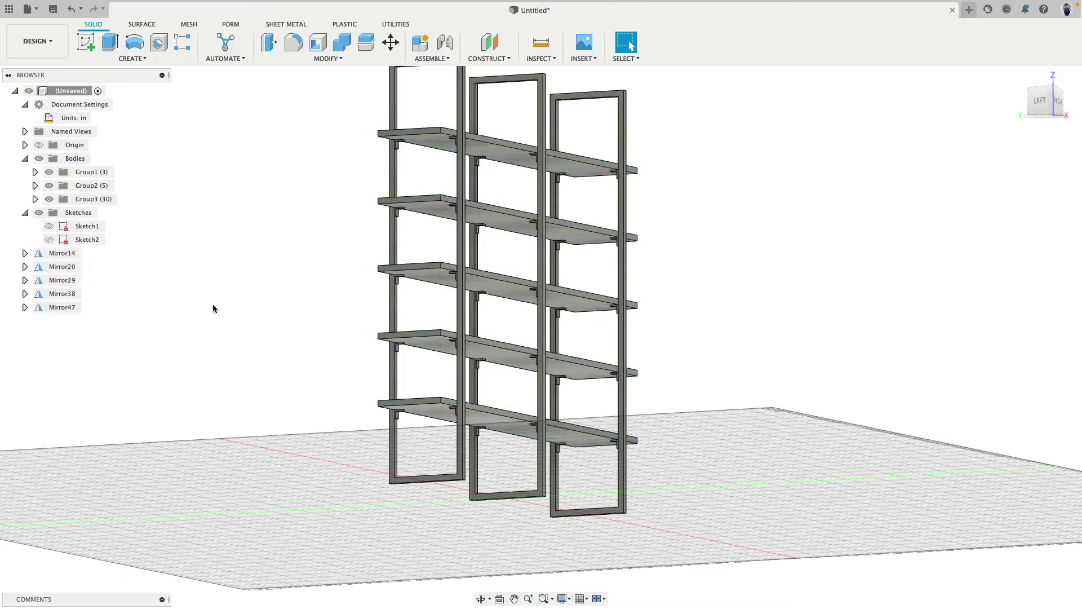
pyautogui.click(60, 253)
pyautogui.keyDown('shift'); pyautogui.click(65, 307); pyautogui.keyUp('shift')
pyautogui.rightClick(65, 307)
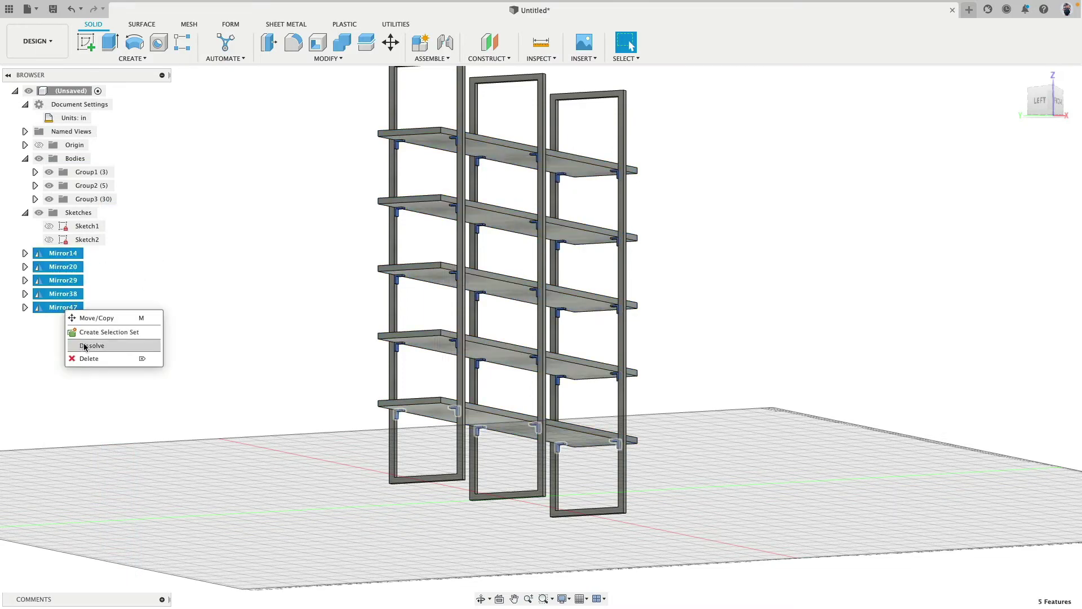
pyautogui.click(85, 346)
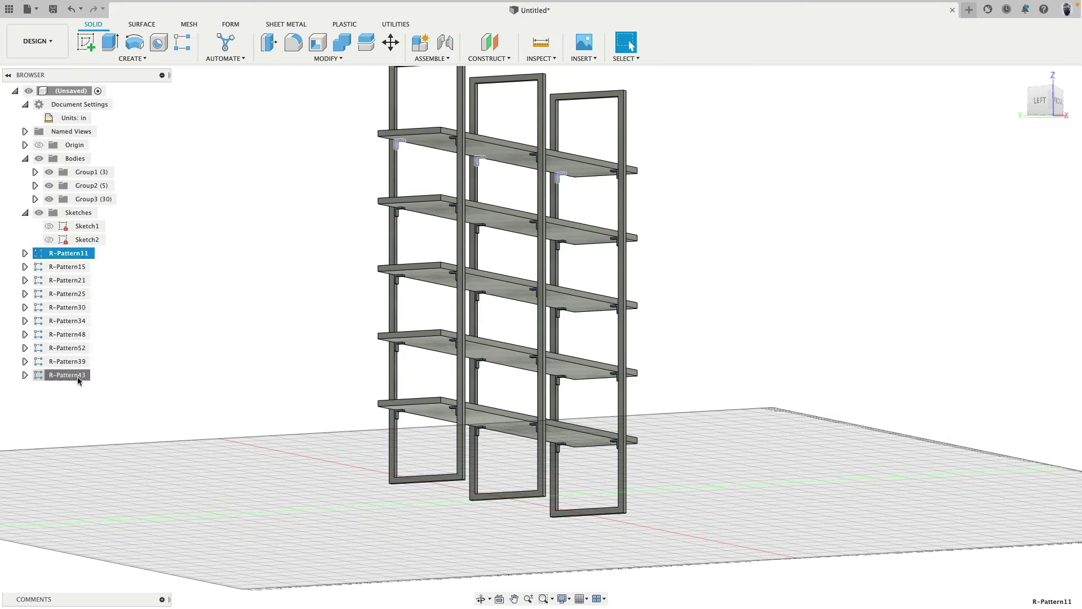
# Dissolve the ten remaining pattern features and the thirty extrude features.
pyautogui.keyDown('shift'); pyautogui.click(77, 377); pyautogui.keyUp('shift')
pyautogui.rightClick(76, 376)
pyautogui.click(101, 415)
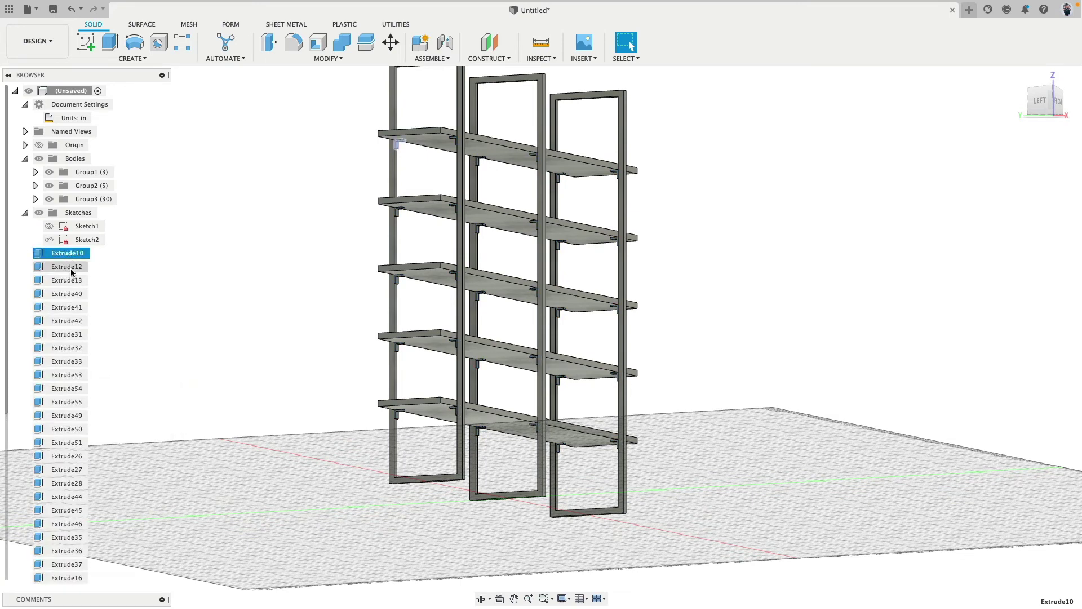
pyautogui.scroll(-3, 71, 274)
pyautogui.keyDown('shift'); pyautogui.click(66, 578); pyautogui.keyUp('shift')
pyautogui.rightClick(66, 578)
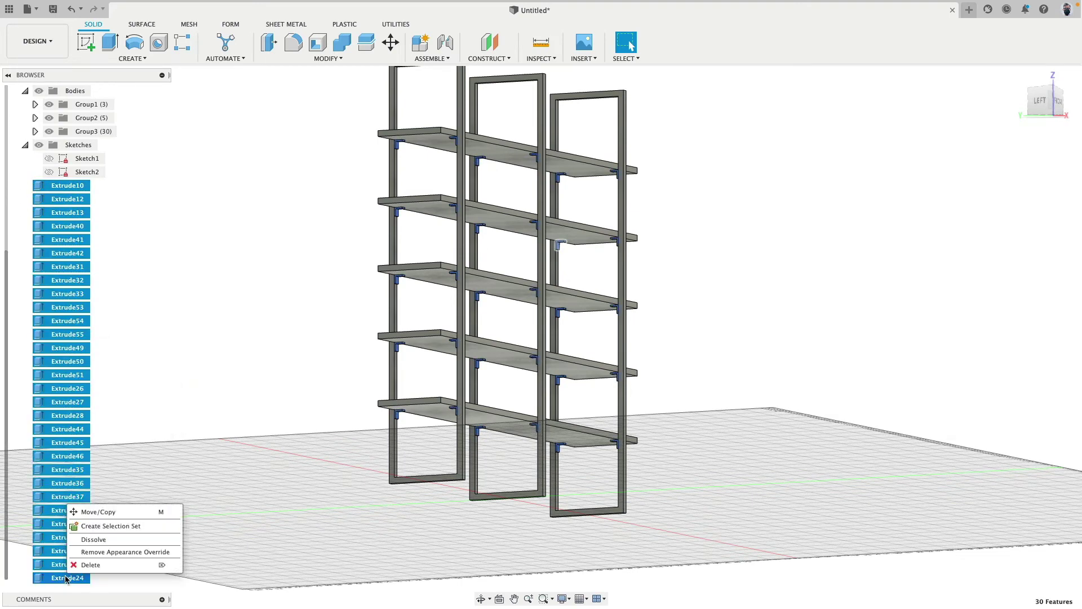
pyautogui.click(101, 539)
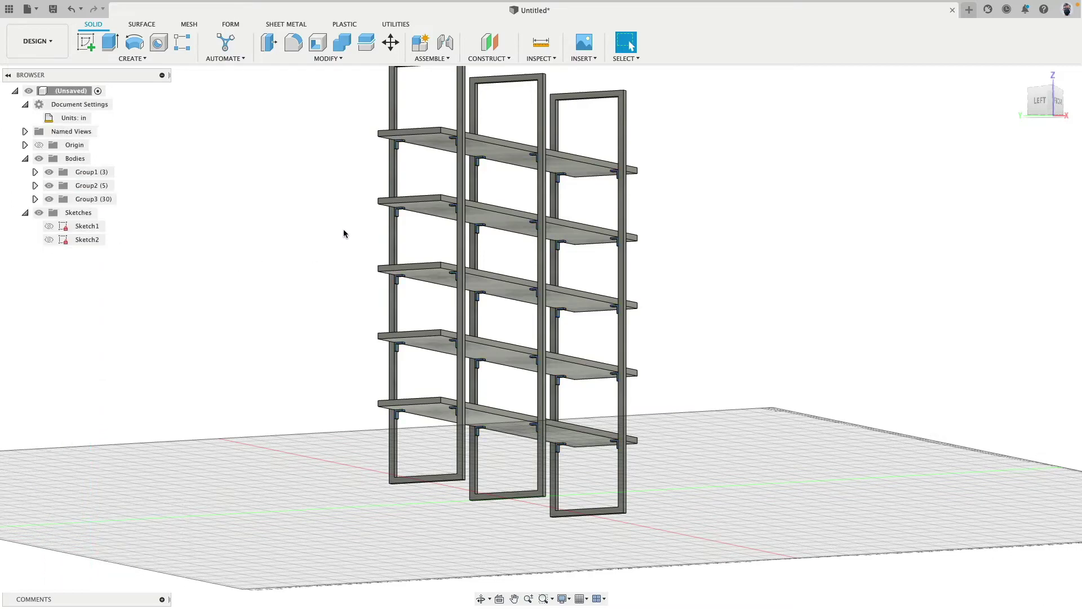
pyautogui.keyDown('shift'); pyautogui.moveTo(341, 219); pyautogui.dragTo(256, 251, button='middle'); pyautogui.keyUp('shift')
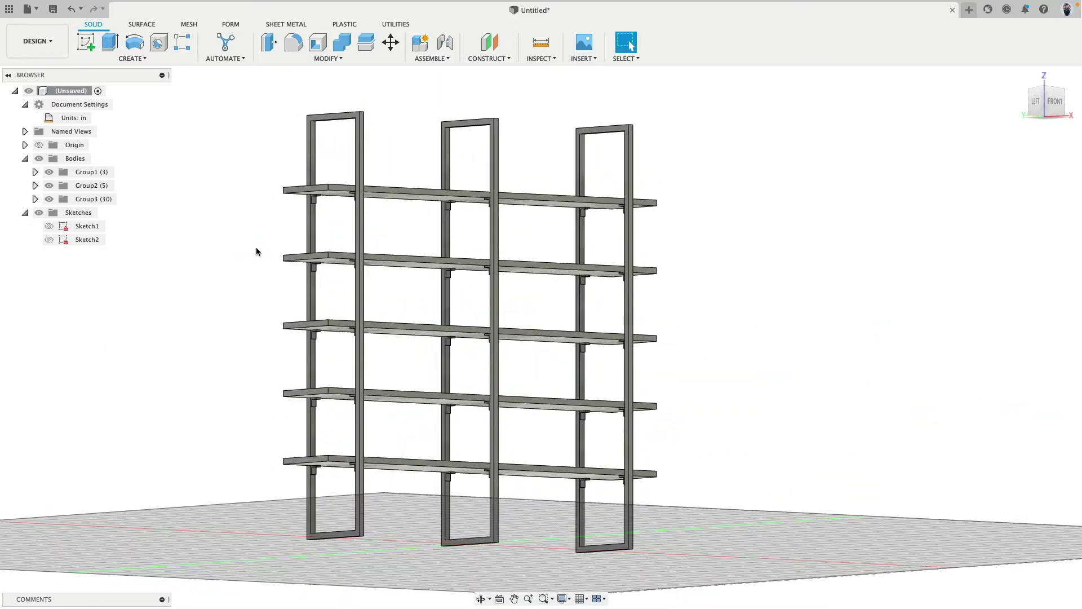
pyautogui.keyDown('shift'); pyautogui.moveTo(1000, 149); pyautogui.dragTo(773, 188, button='middle'); pyautogui.keyUp('shift')
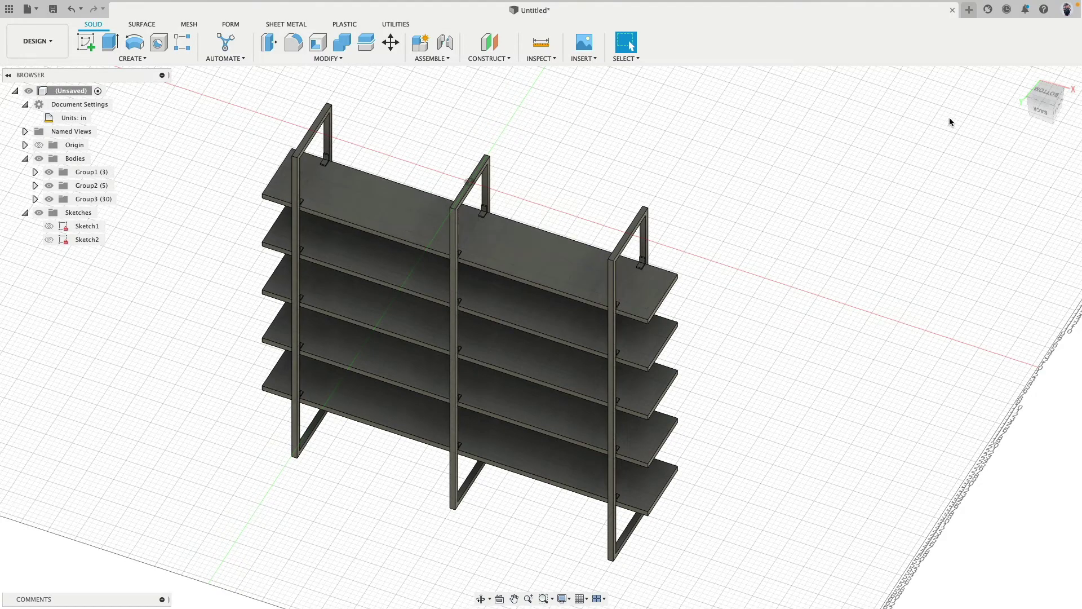
# Hide all bodies, make Sketch1 visible and open it for editing.
pyautogui.keyDown('shift'); pyautogui.moveTo(950, 121); pyautogui.dragTo(315, 253, button='middle'); pyautogui.keyUp('shift')
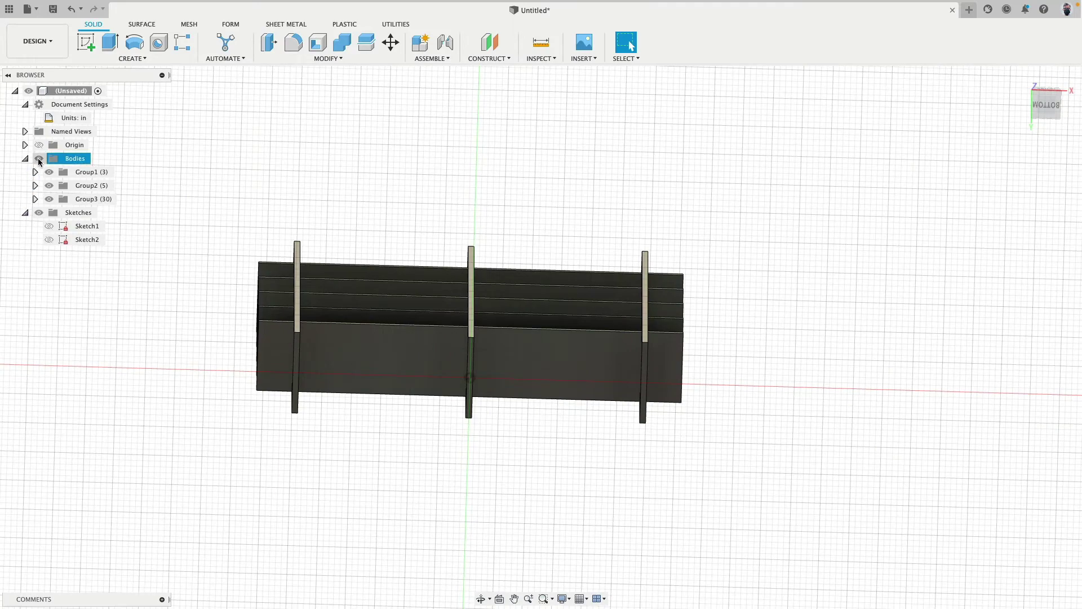
pyautogui.click(38, 158)
pyautogui.click(50, 227)
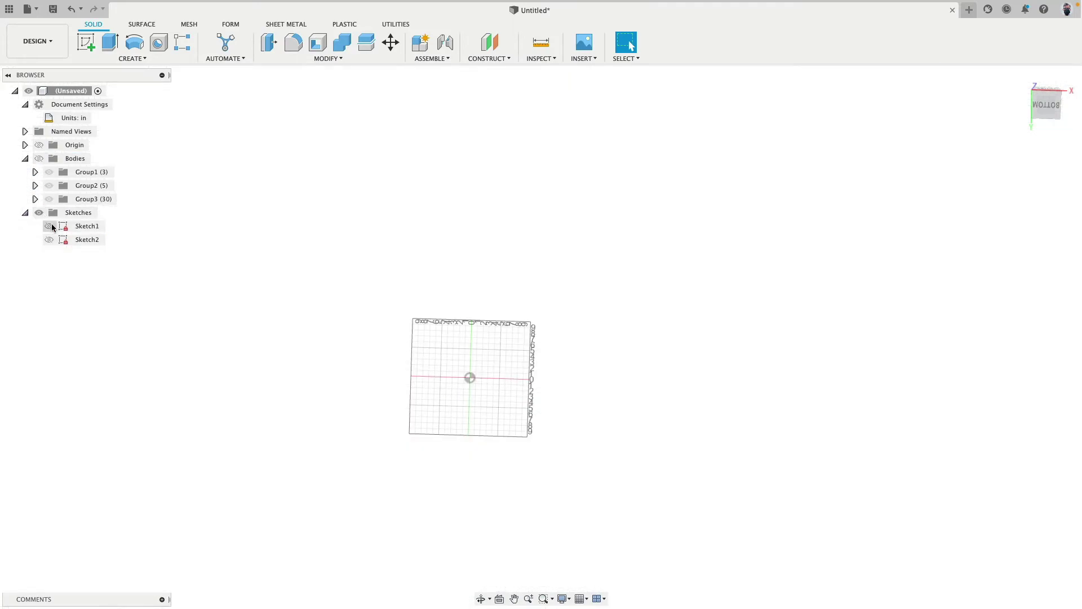
pyautogui.click(49, 226)
pyautogui.scroll(5, 450, 294)
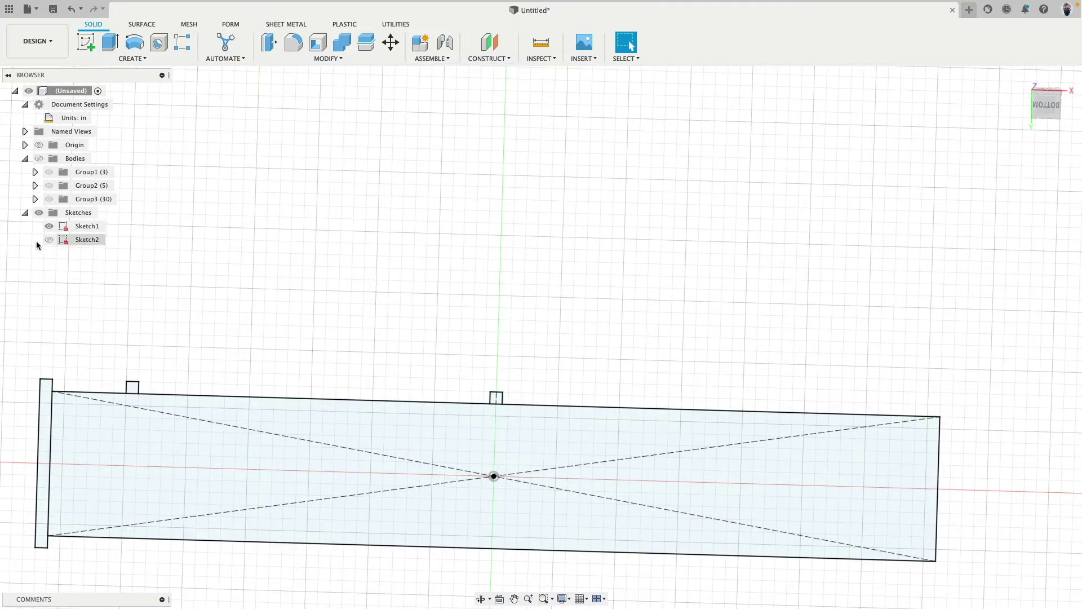
pyautogui.doubleClick(85, 226)
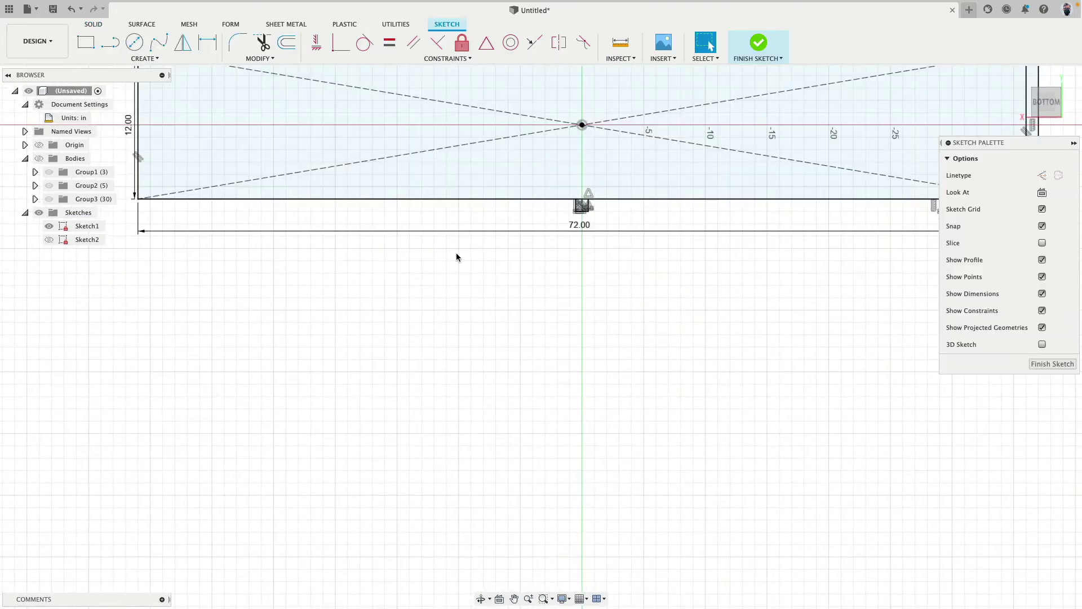
pyautogui.scroll(10, 507, 315)
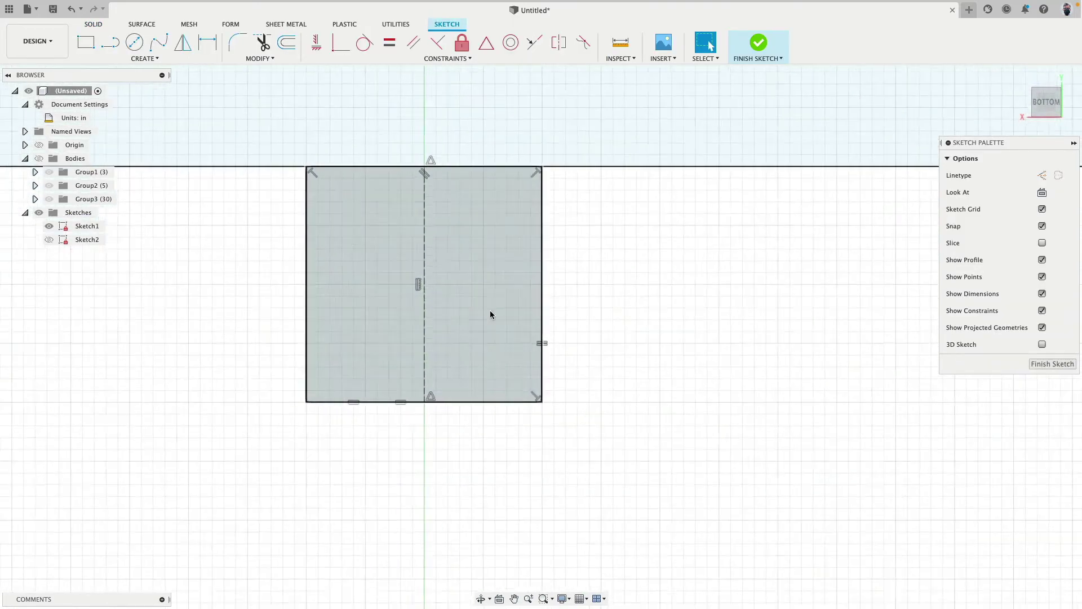
pyautogui.scroll(2, 491, 314)
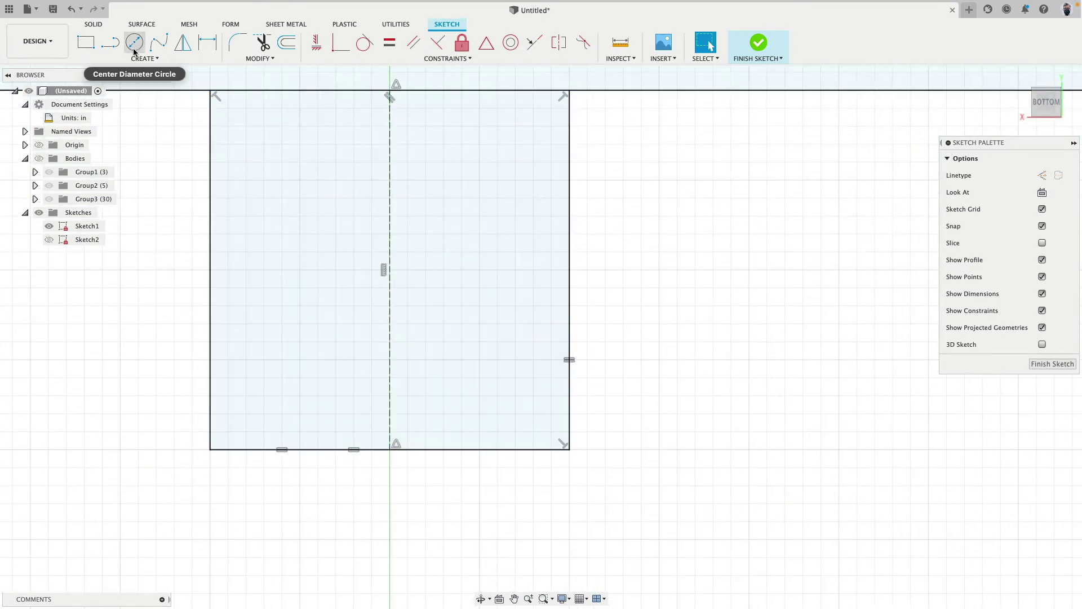
# Draw a circle centred in the small square and dimension its diameter to 0.8 in.
pyautogui.click(137, 49)
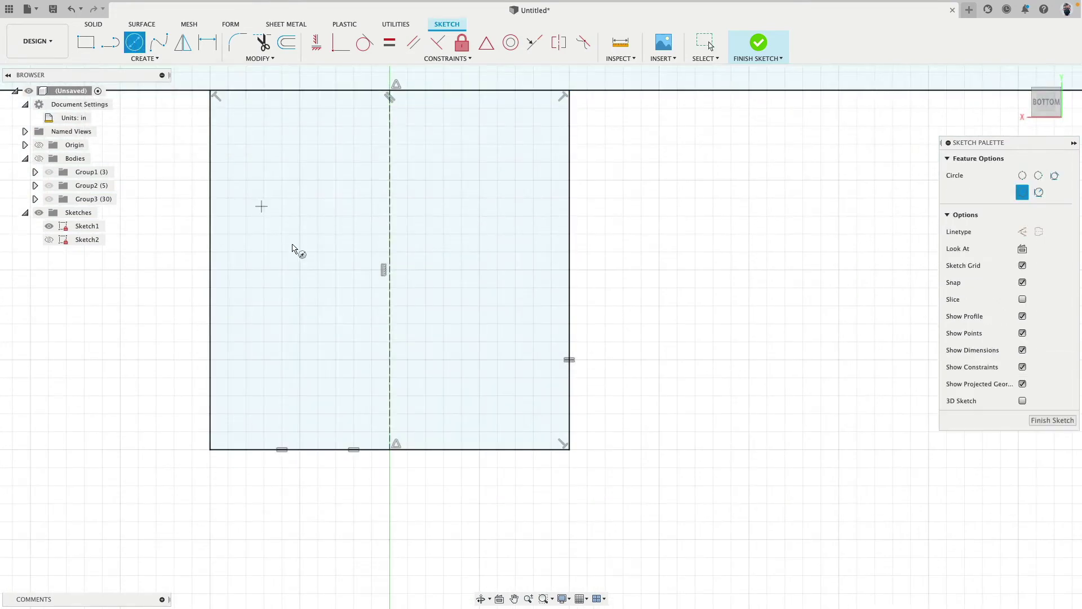
pyautogui.click(389, 270)
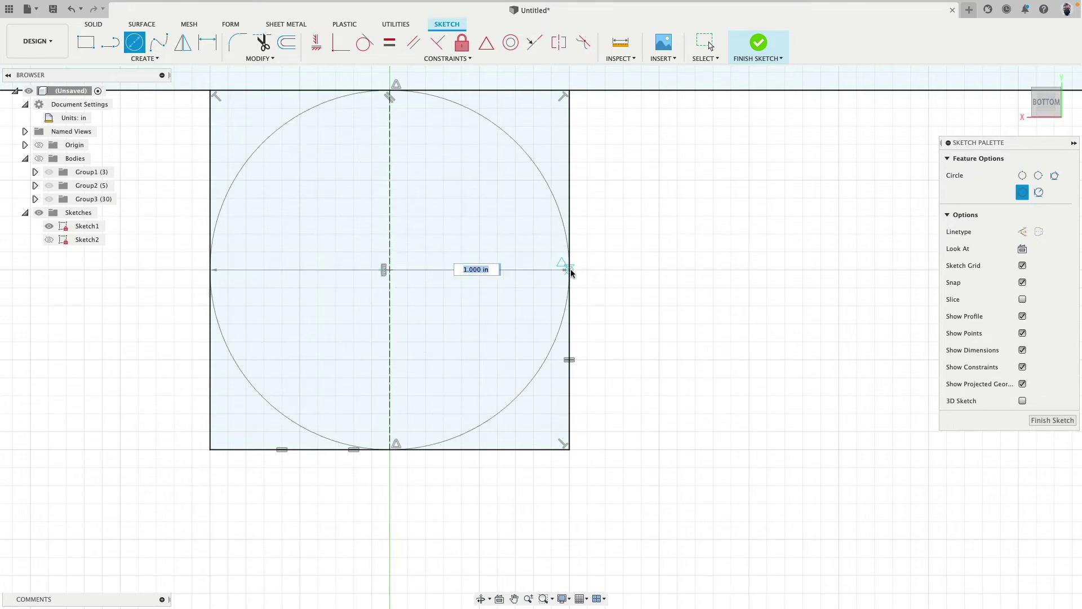
pyautogui.click(534, 272)
pyautogui.click(144, 59)
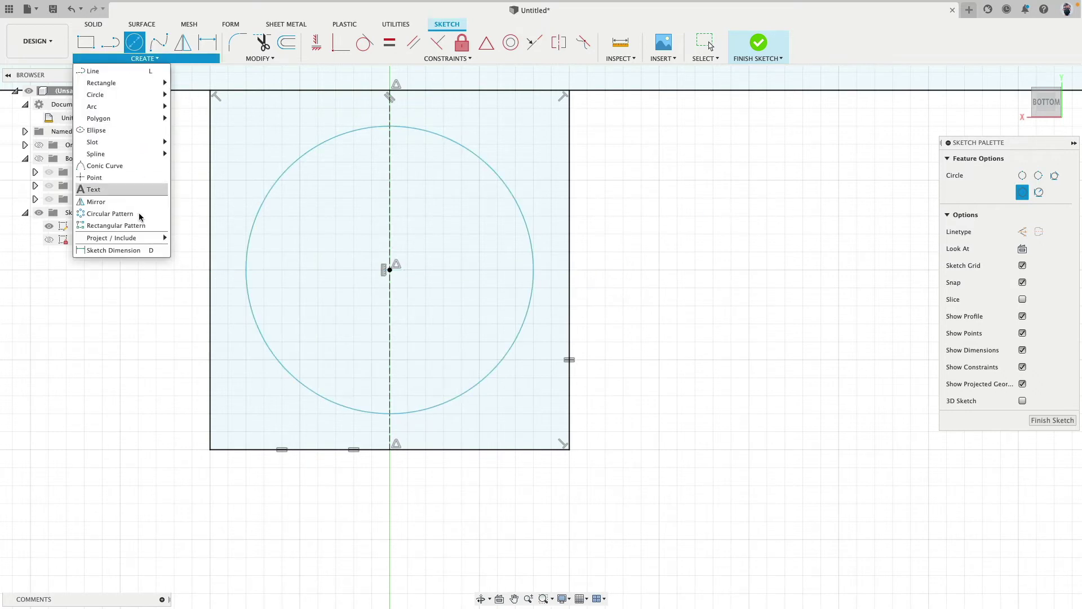
pyautogui.click(129, 251)
pyautogui.click(262, 335)
pyautogui.click(152, 347)
pyautogui.write('.8')
pyautogui.press('Return')
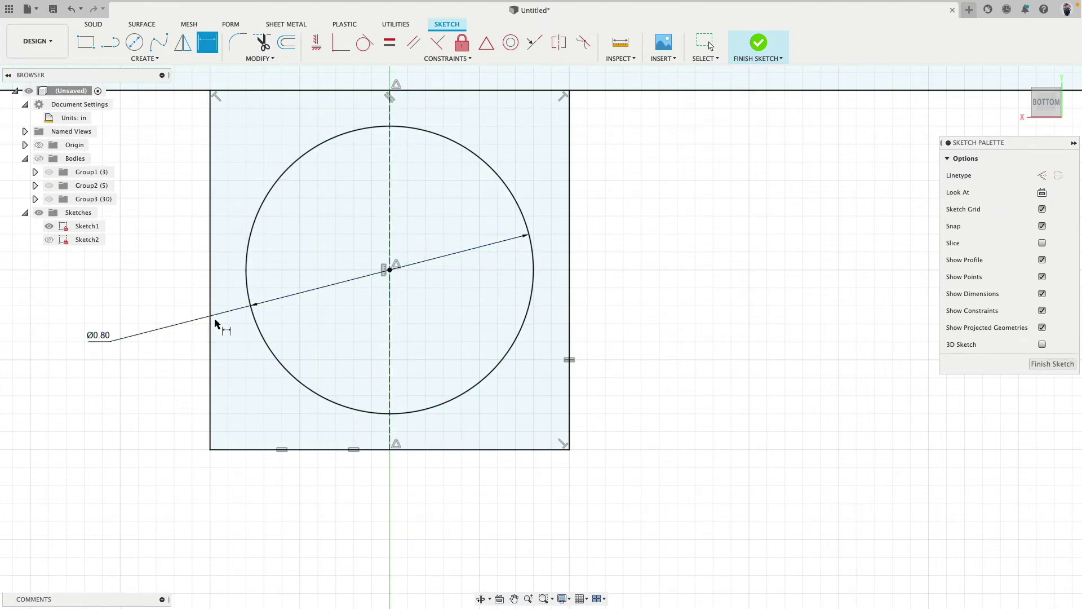
pyautogui.press('Escape')
pyautogui.click(393, 273)
pyautogui.press('Escape')
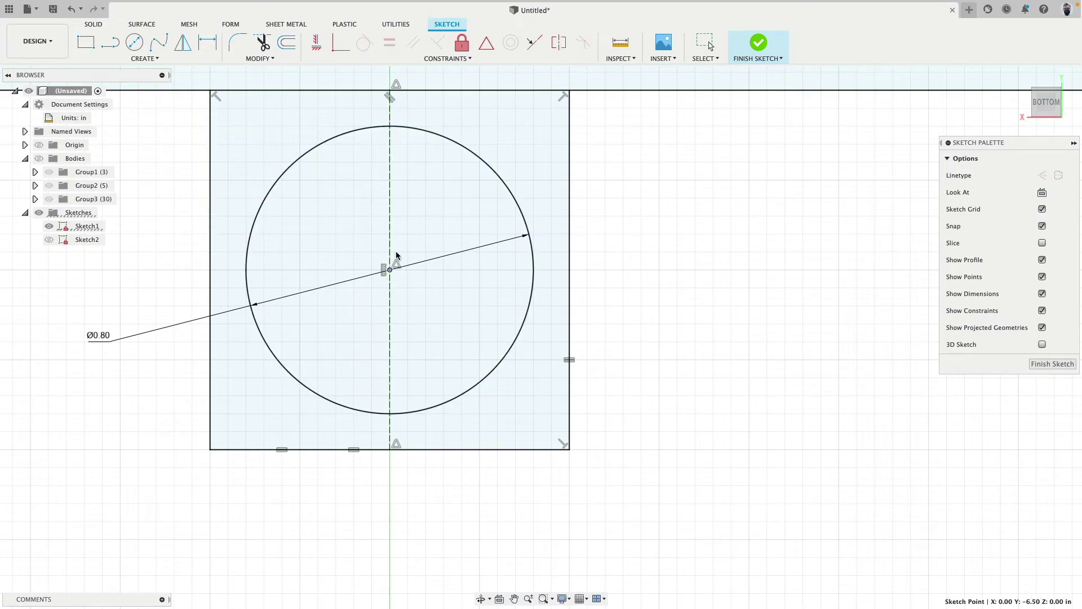
pyautogui.scroll(-5, 620, 282)
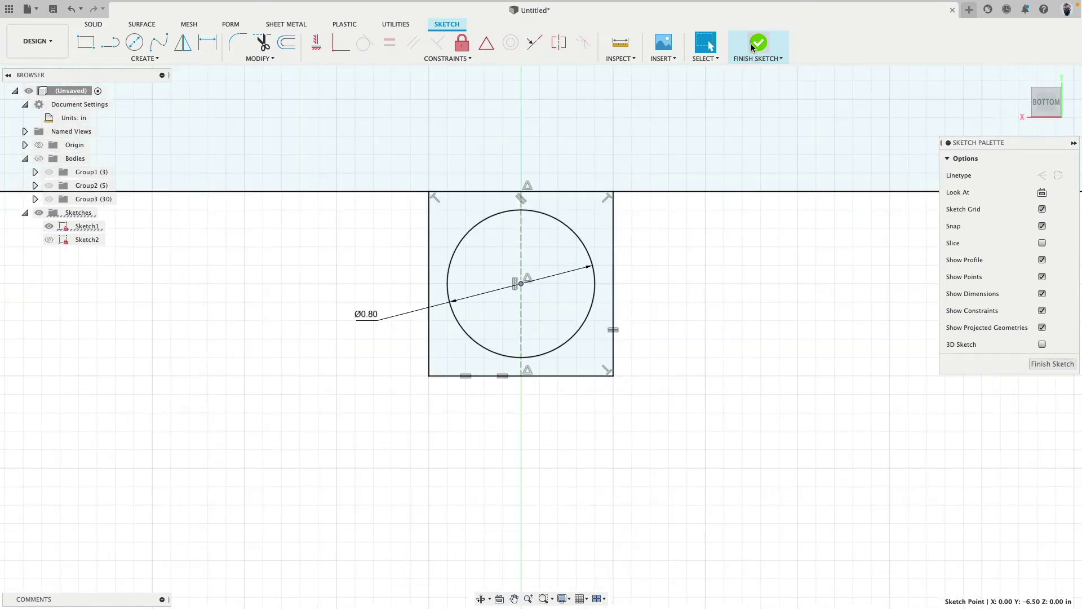
# Finish the foot sketch and hide the shelving bodies to see the circle in 3D.
pyautogui.click(758, 42)
pyautogui.keyDown('shift'); pyautogui.moveTo(623, 280); pyautogui.dragTo(508, 379, button='middle'); pyautogui.keyUp('shift')
pyautogui.scroll(-5, 507, 379)
pyautogui.scroll(3, 506, 383)
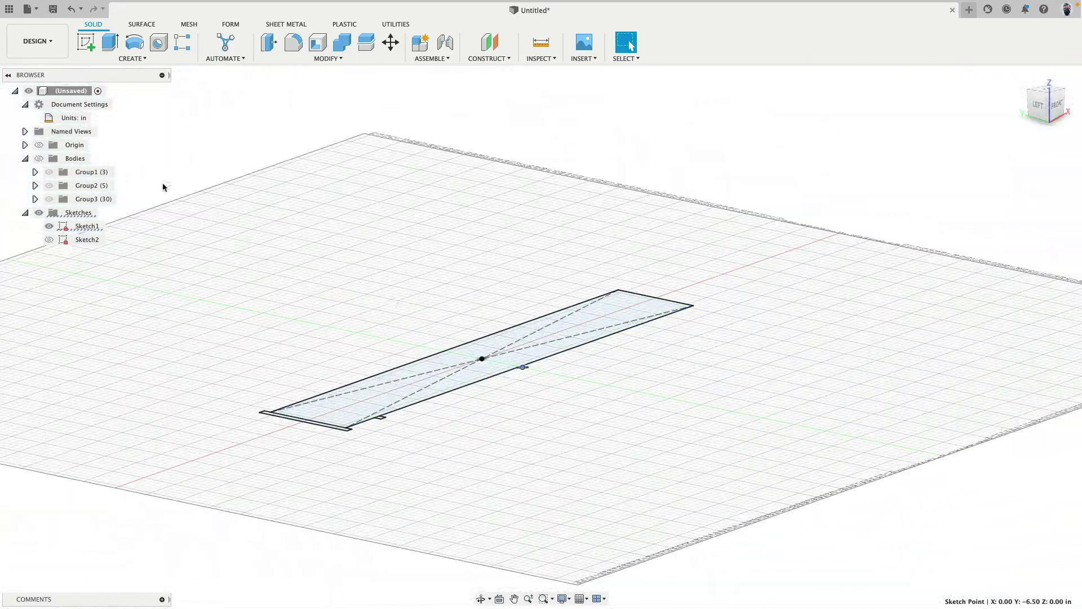
pyautogui.click(39, 159)
pyautogui.click(40, 160)
pyautogui.scroll(10, 496, 378)
# Extrude the circle 0.25 in downward into a short cylinder, Body41, hiding Group1 and Group2.
pyautogui.click(488, 373)
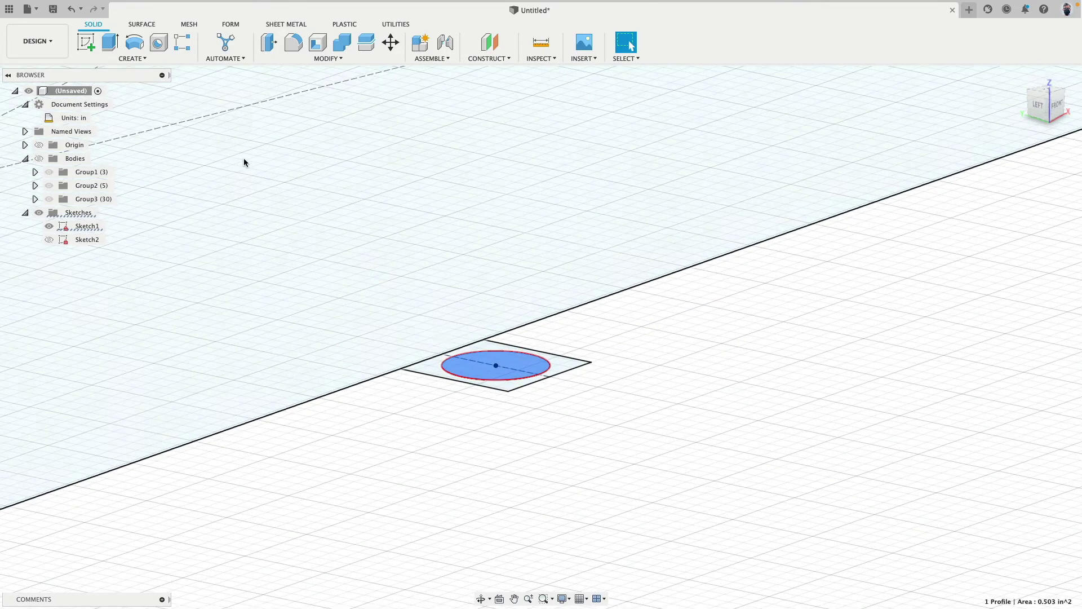
pyautogui.click(110, 41)
pyautogui.moveTo(495, 356); pyautogui.dragTo(496, 390)
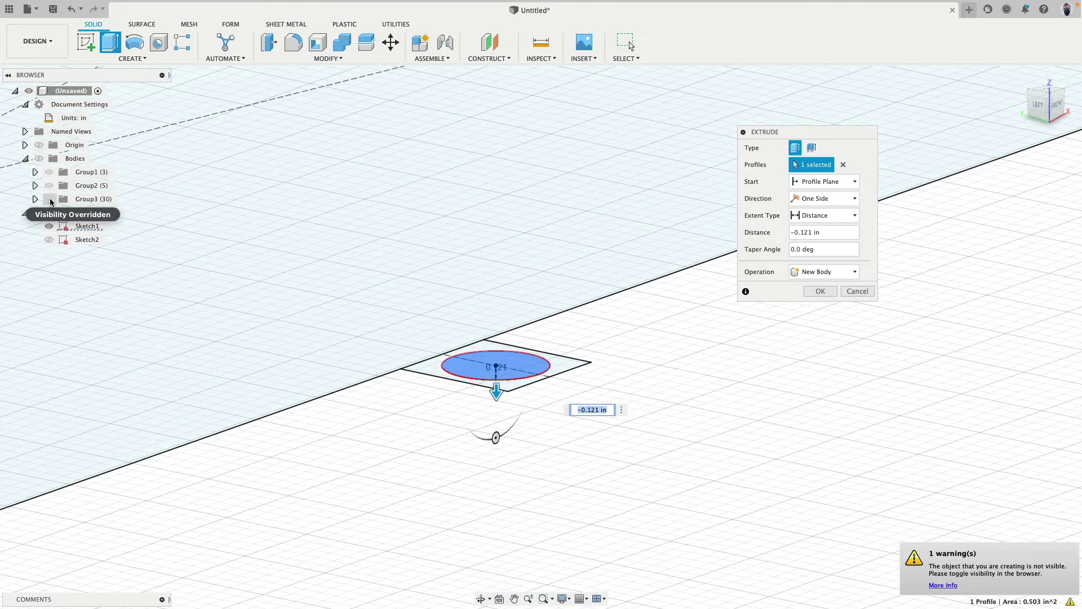
pyautogui.click(49, 187)
pyautogui.click(49, 186)
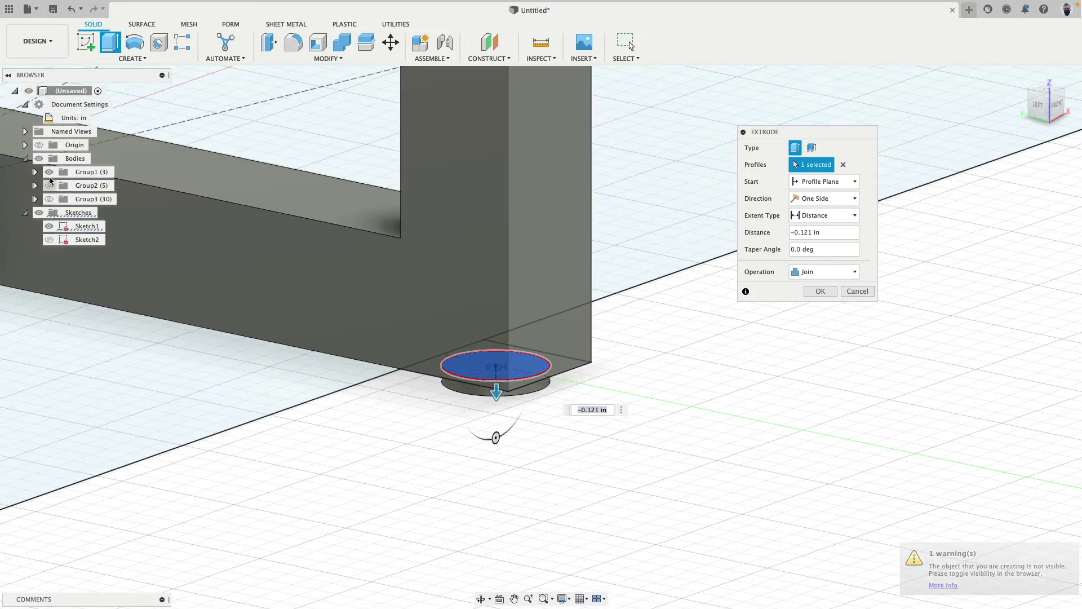
pyautogui.click(50, 172)
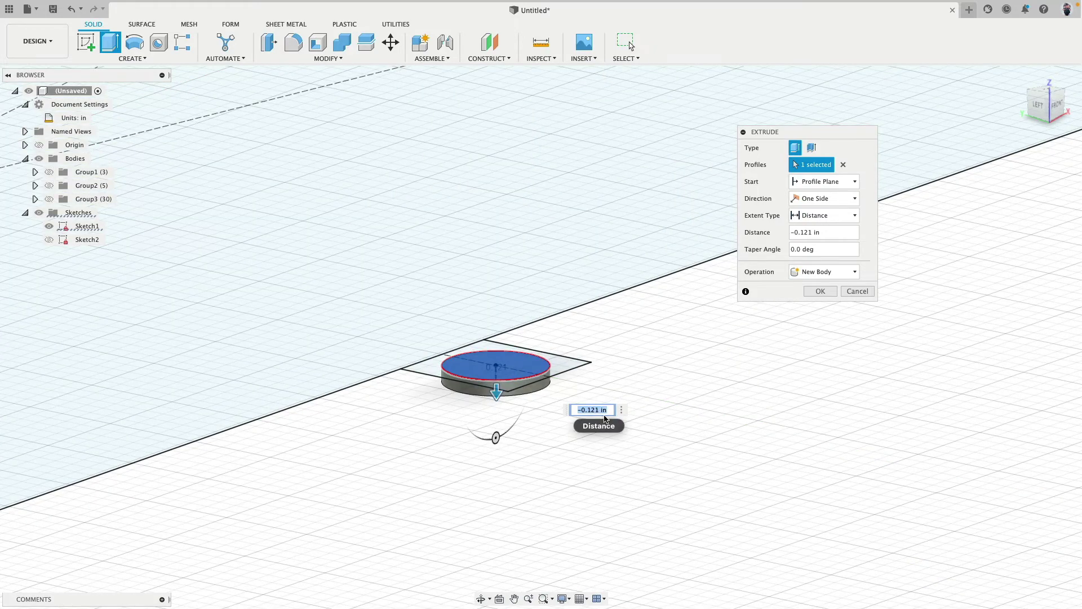
pyautogui.write('-.25')
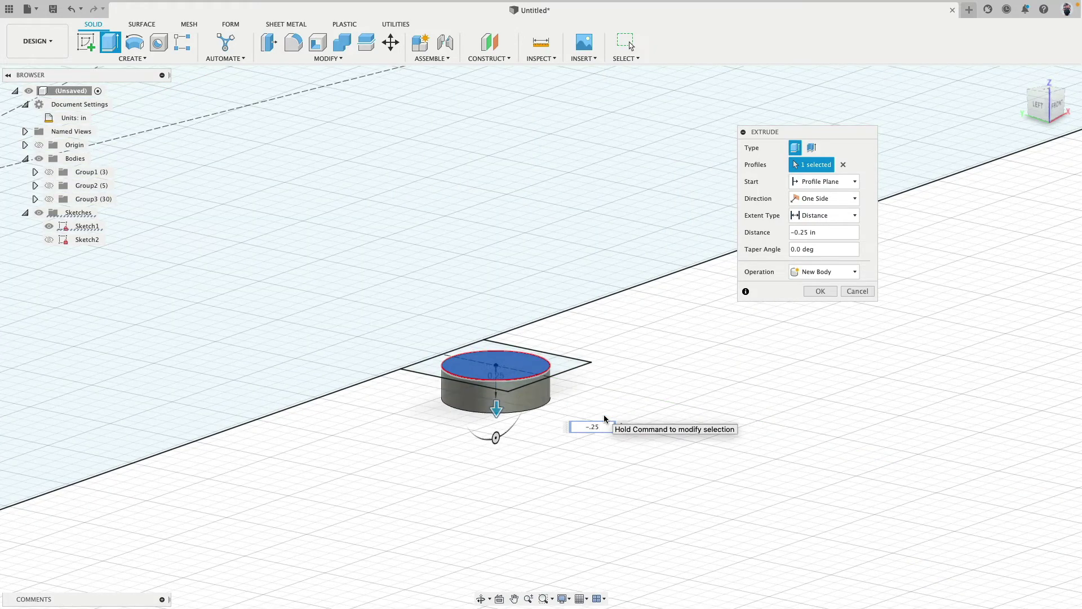
pyautogui.press('Return')
# Fillet the cylinder's bottom edge with a 0.125 in (.25/2) radius.
pyautogui.click(545, 405)
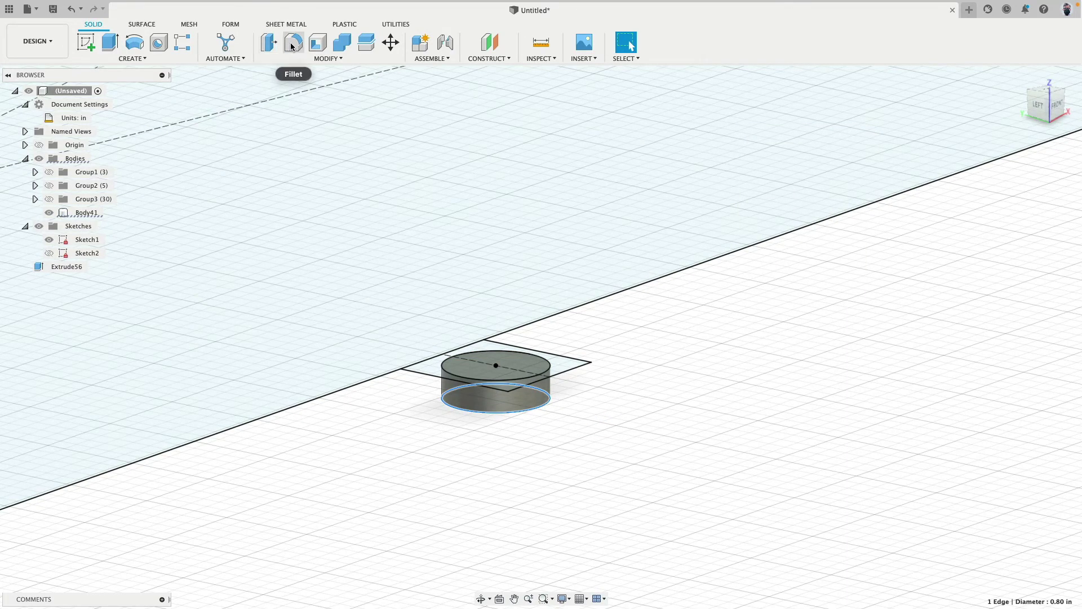
pyautogui.click(297, 59)
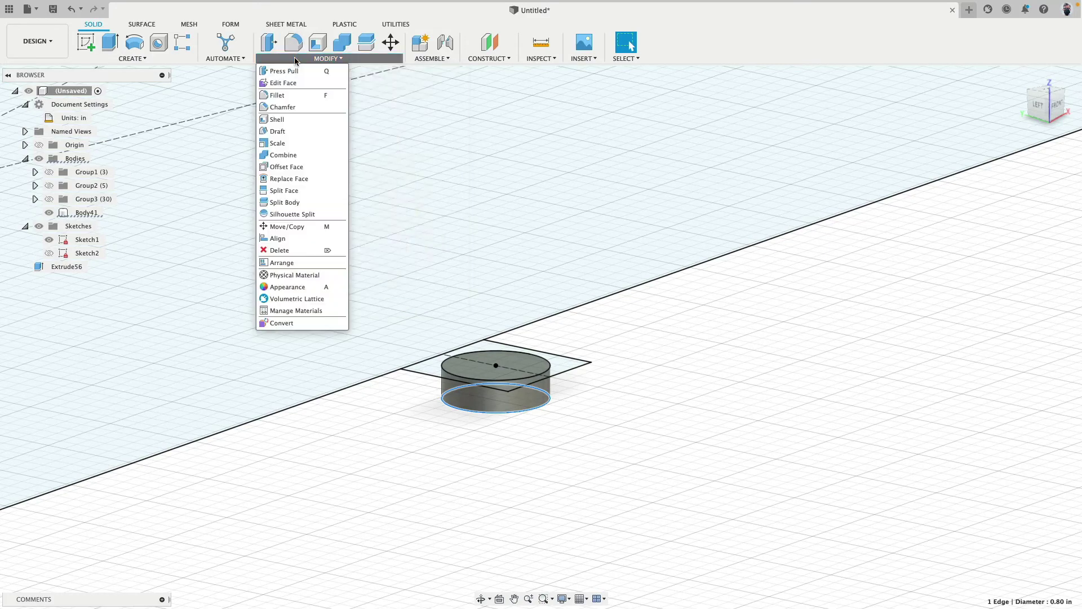
pyautogui.click(287, 96)
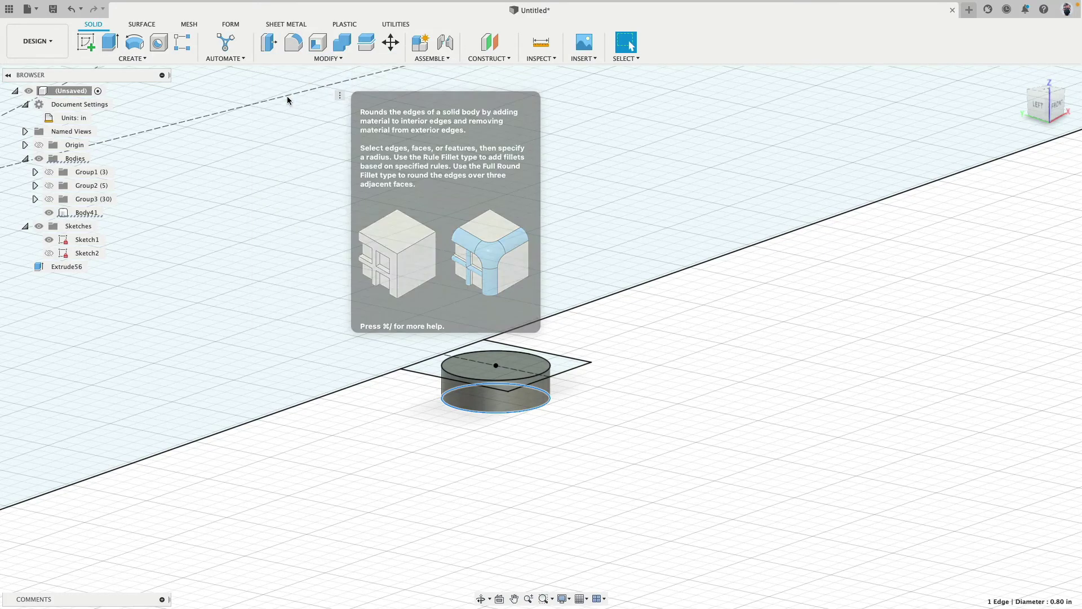
pyautogui.write('.25')
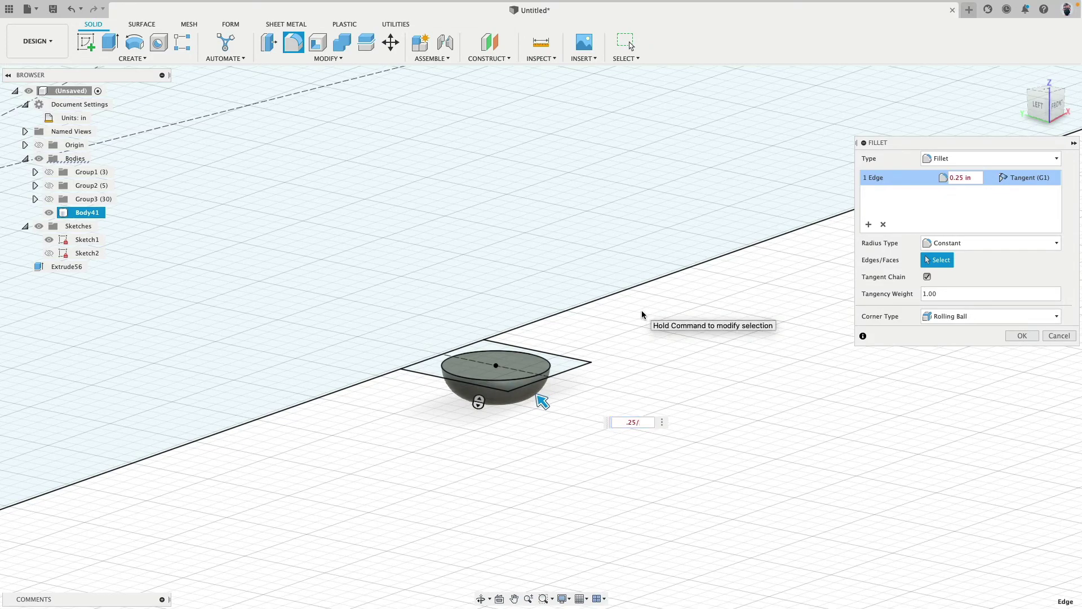
pyautogui.write('/2')
pyautogui.press('Return')
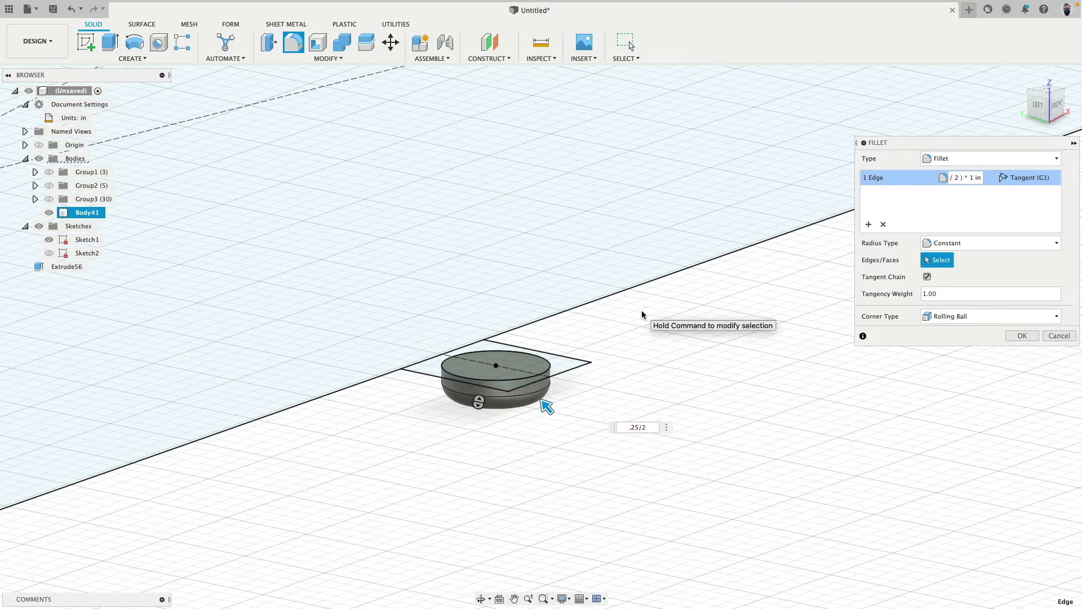
pyautogui.press('Return')
pyautogui.scroll(-8, 510, 217)
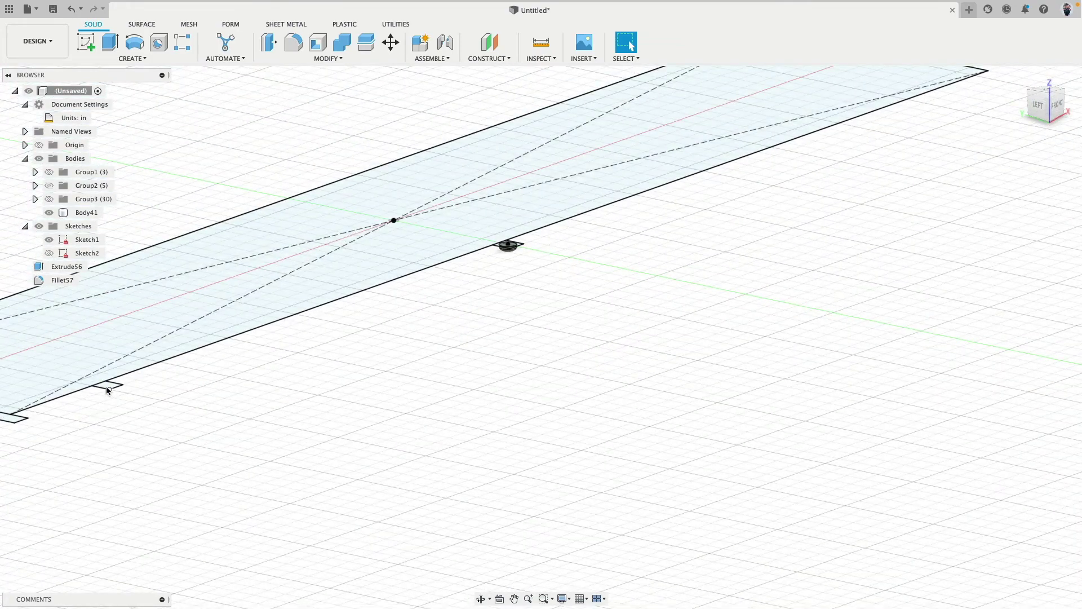
# Mirror the foot body across the model's centre plane to make a second foot.
pyautogui.click(87, 214)
pyautogui.scroll(-5, 214, 133)
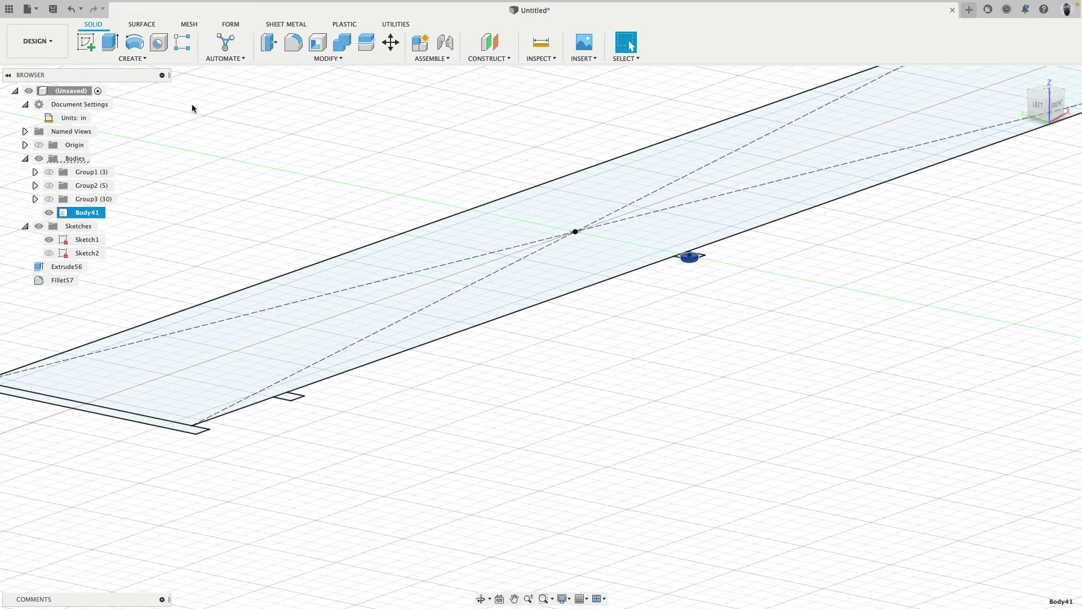
pyautogui.click(139, 59)
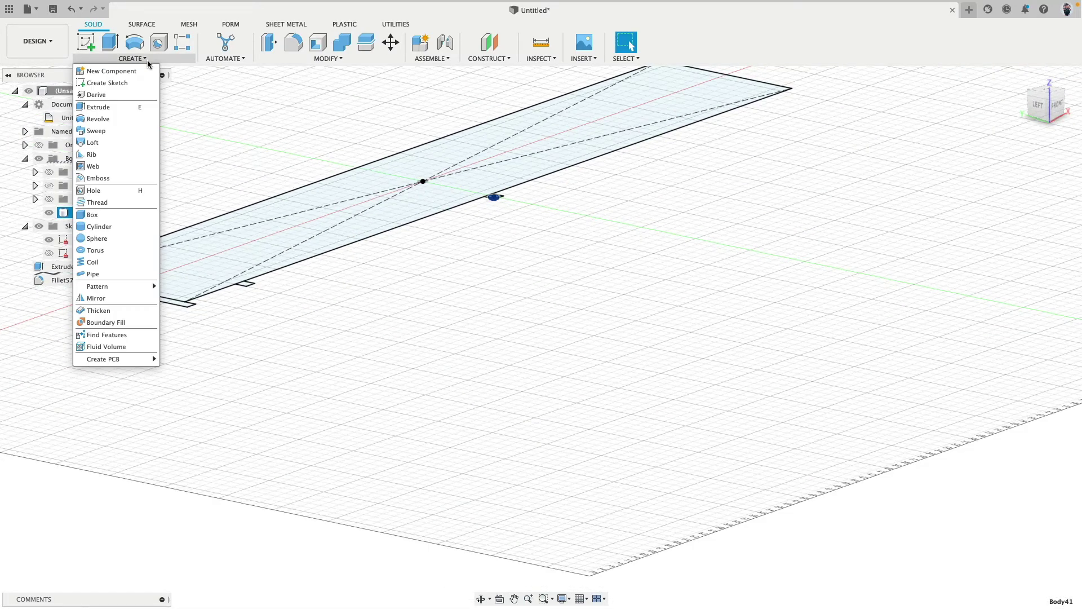
pyautogui.click(117, 298)
pyautogui.click(495, 192)
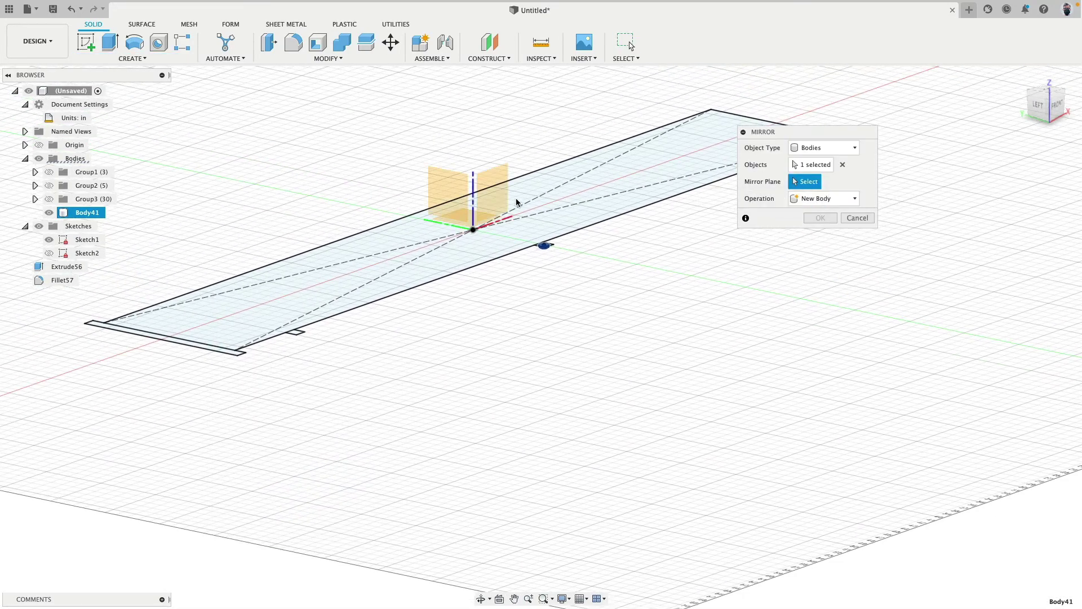
pyautogui.click(820, 219)
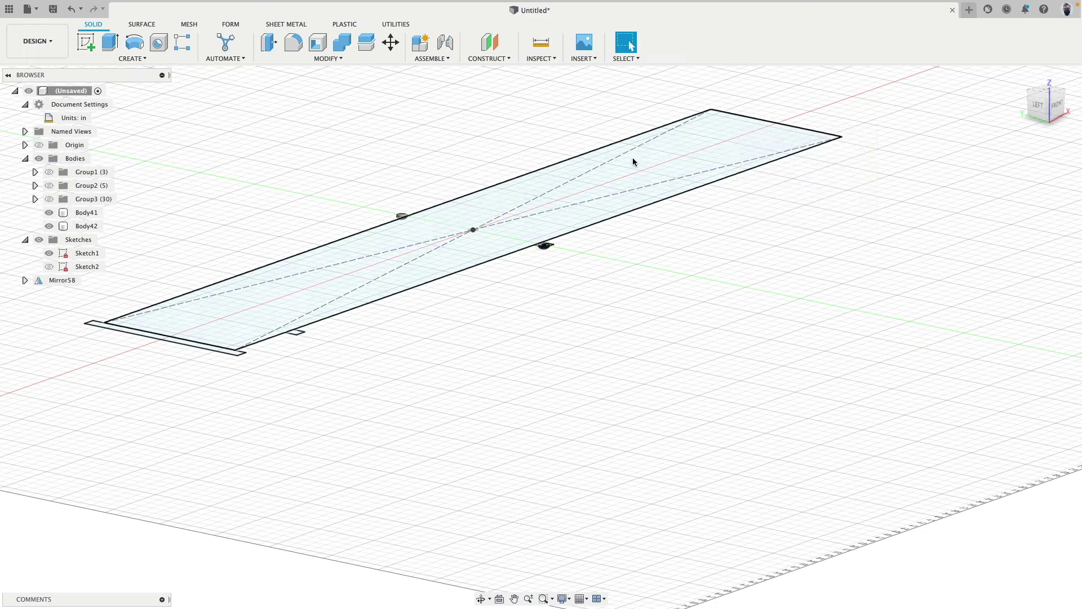
# Rectangular-pattern both feet along the base's long axis: 2 copies at -29.474 in.
pyautogui.click(84, 212)
pyautogui.keyDown('shift'); pyautogui.click(84, 226); pyautogui.keyUp('shift')
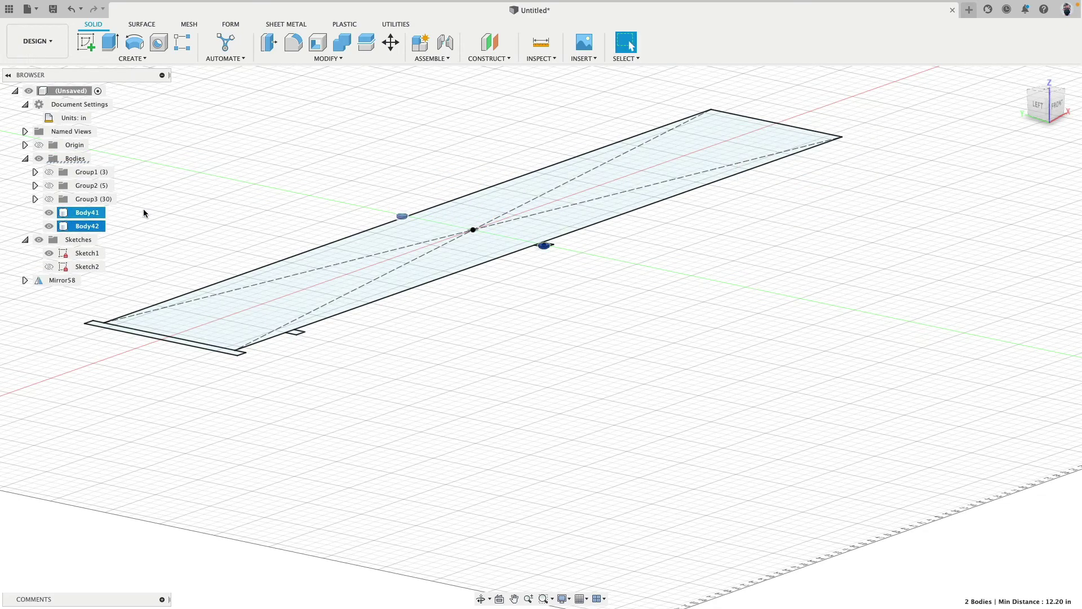
pyautogui.click(182, 44)
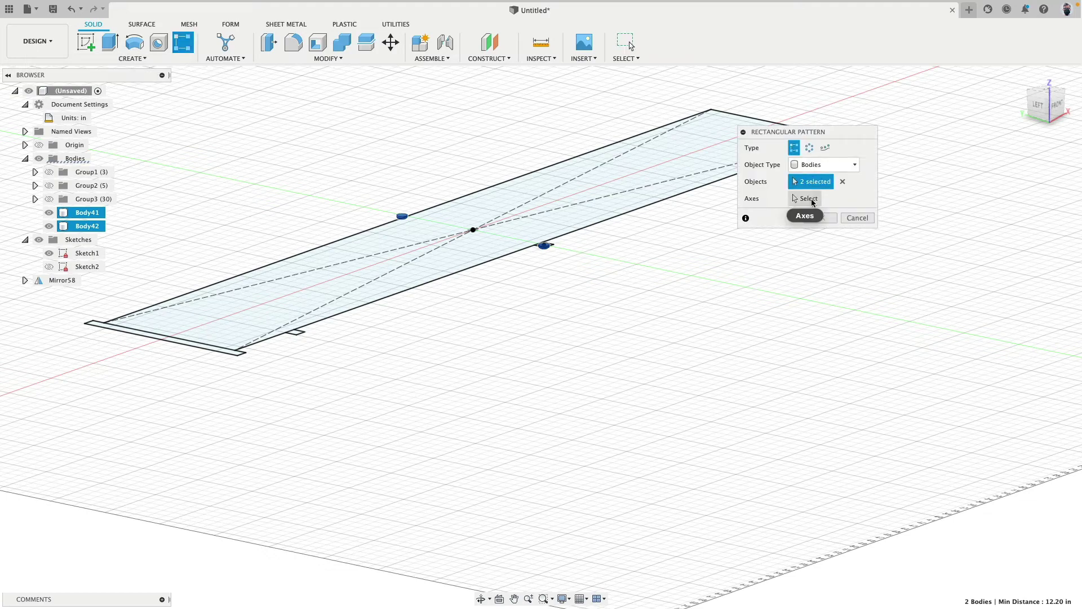
pyautogui.click(796, 197)
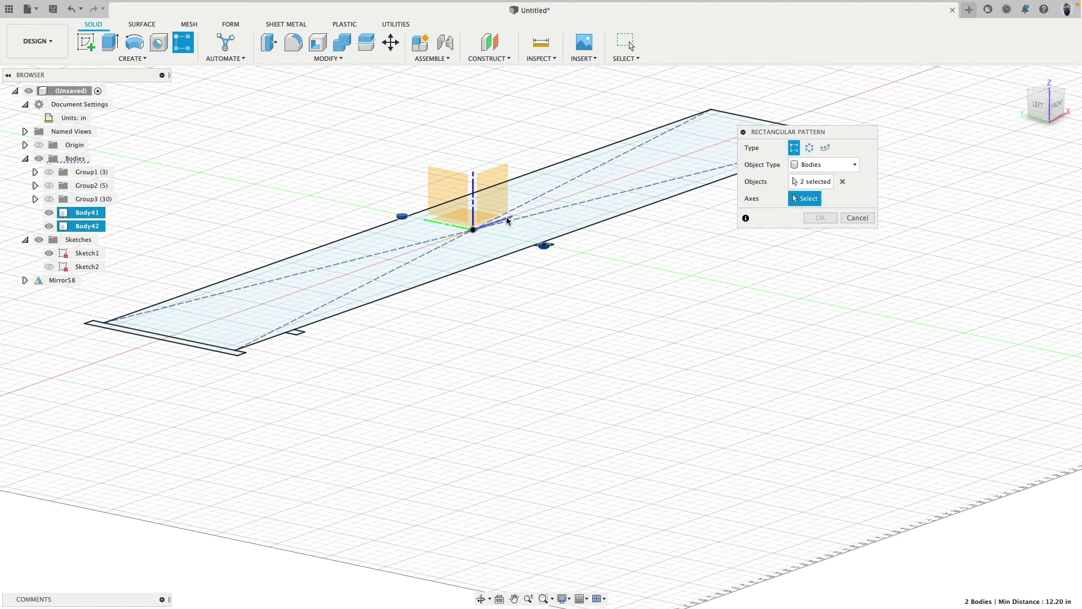
pyautogui.click(479, 226)
pyautogui.moveTo(478, 228); pyautogui.dragTo(232, 318)
pyautogui.press('Tab')
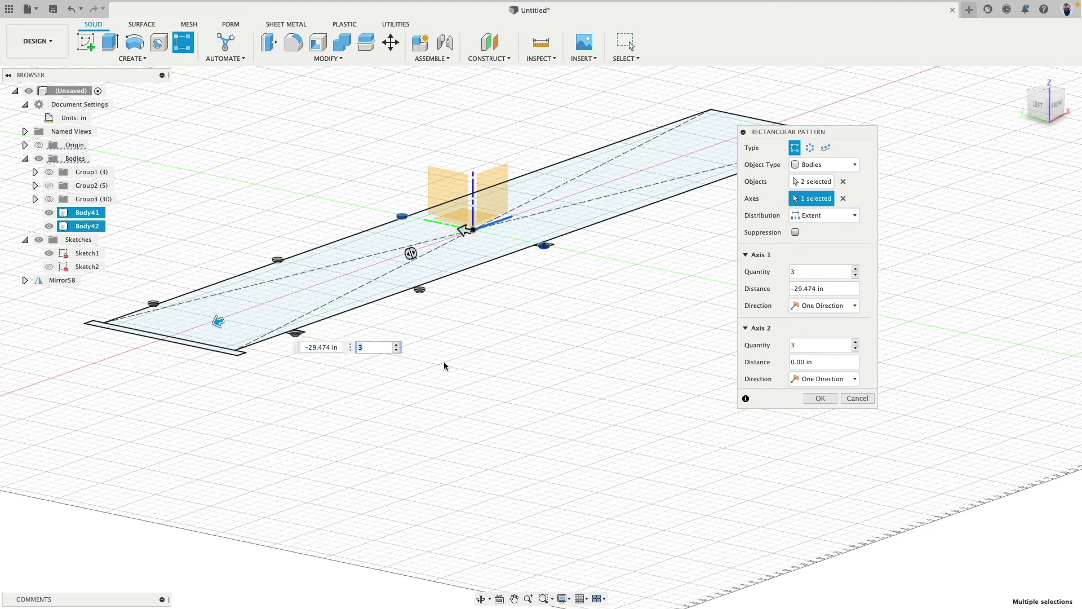
pyautogui.click(397, 350)
pyautogui.moveTo(318, 347); pyautogui.dragTo(328, 347)
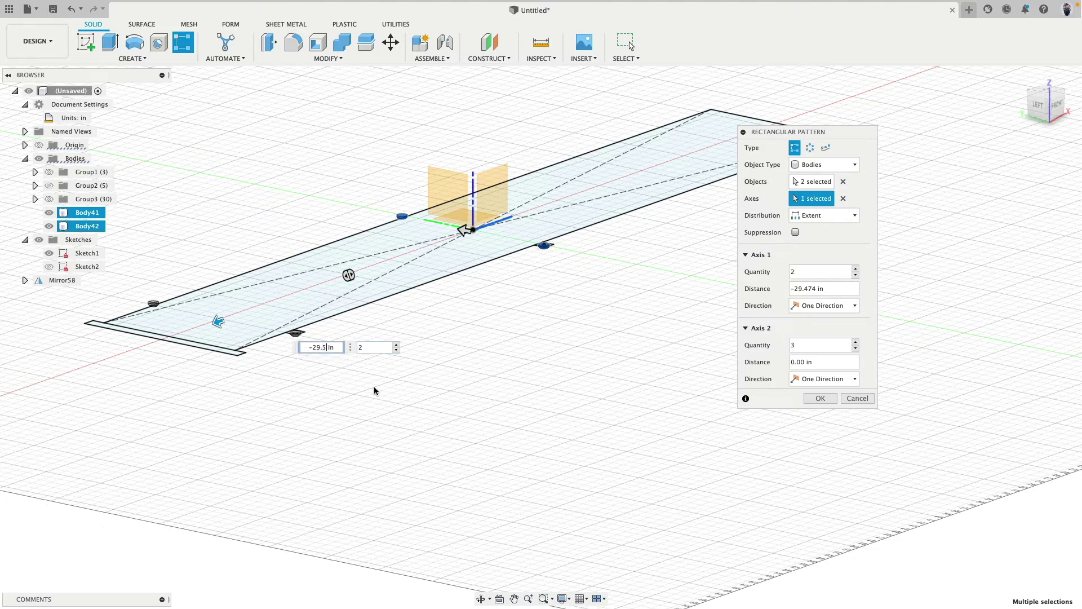
pyautogui.press('Return')
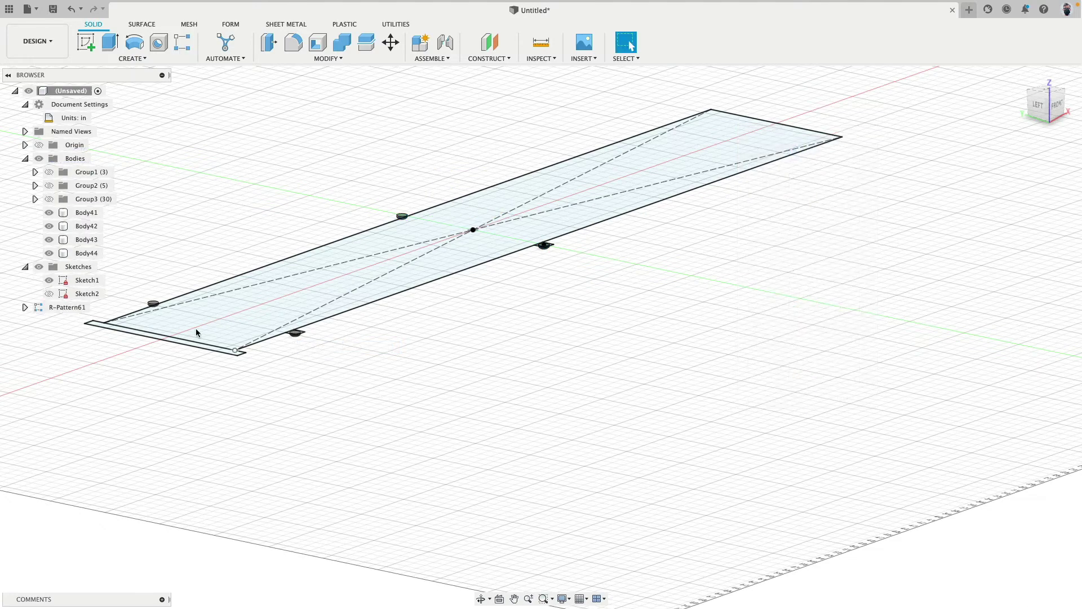
# Mirror the two patterned feet across the central plane, giving six feet.
pyautogui.click(95, 257)
pyautogui.keyDown('shift'); pyautogui.click(295, 333); pyautogui.keyUp('shift')
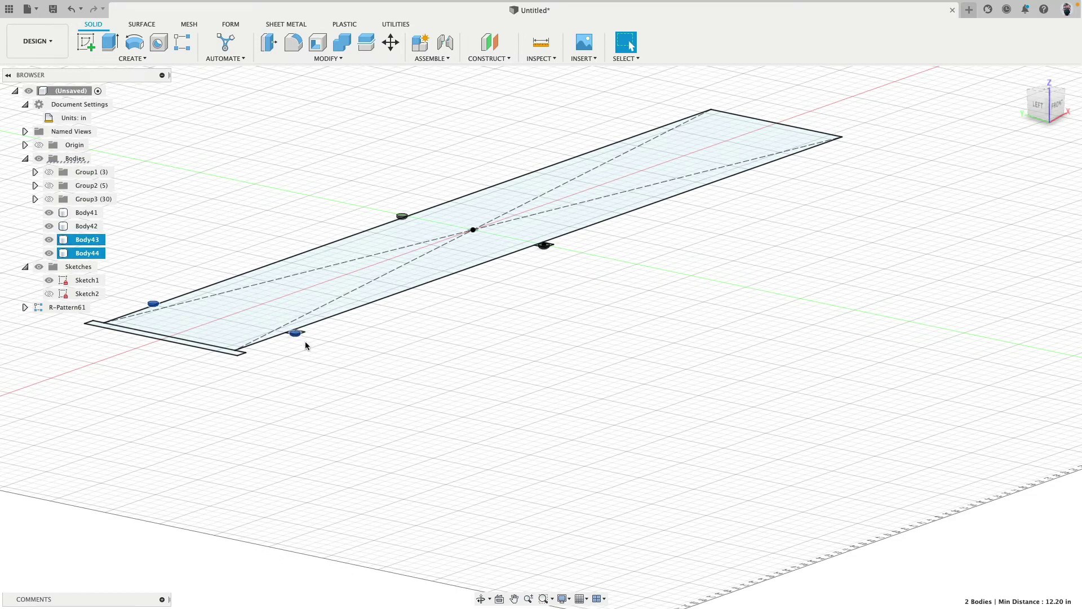
pyautogui.click(144, 60)
pyautogui.click(107, 299)
pyautogui.click(806, 181)
pyautogui.click(806, 195)
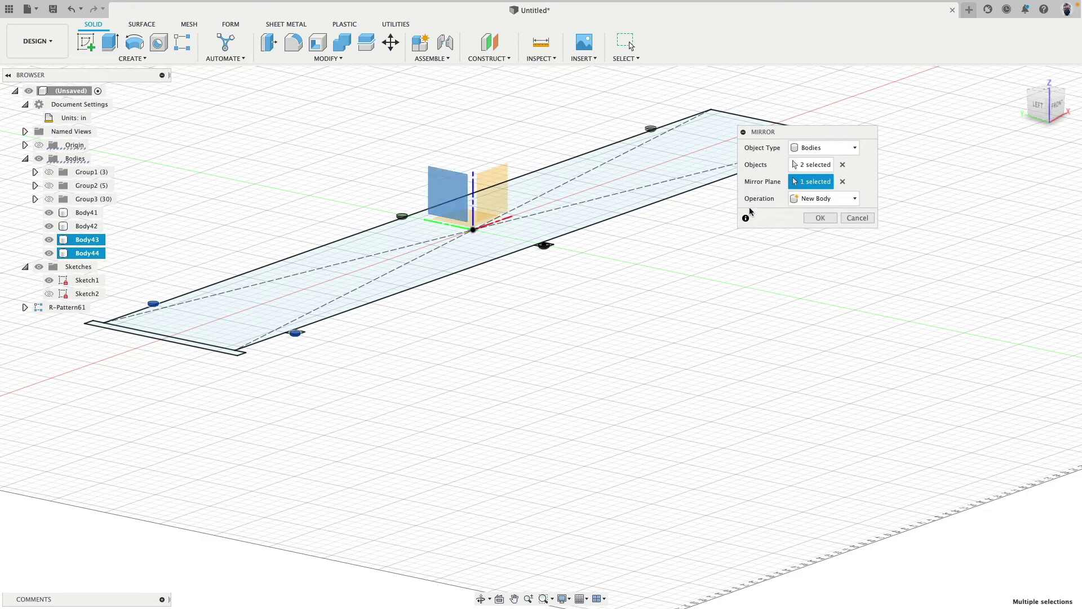
pyautogui.click(820, 218)
pyautogui.click(68, 334)
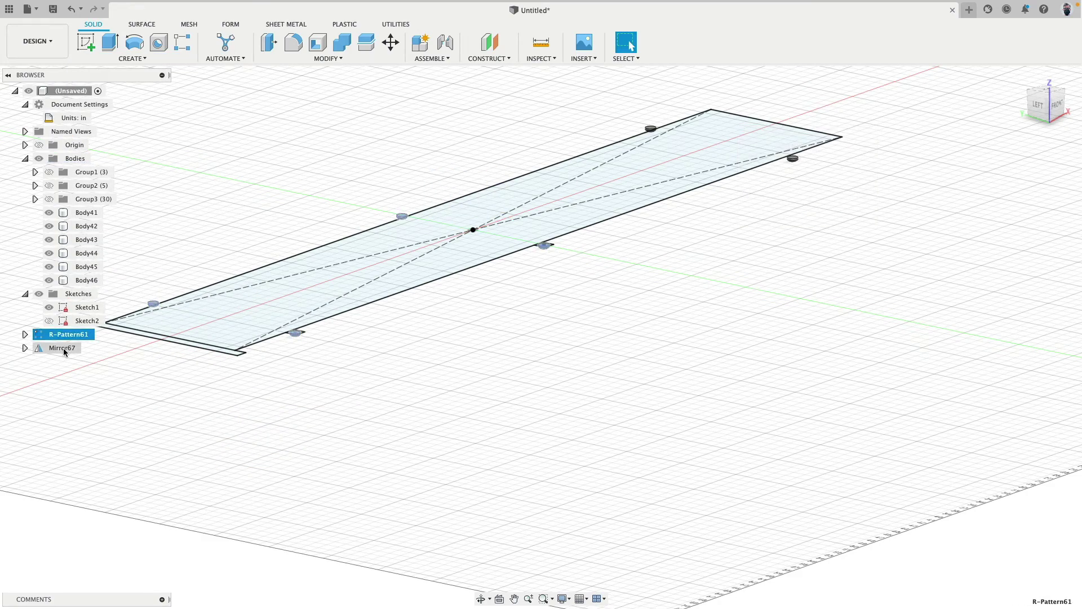
# Dissolve the pattern feature and all three mirror features in the timeline.
pyautogui.keyDown('shift'); pyautogui.click(63, 347); pyautogui.keyUp('shift')
pyautogui.rightClick(65, 349)
pyautogui.click(92, 387)
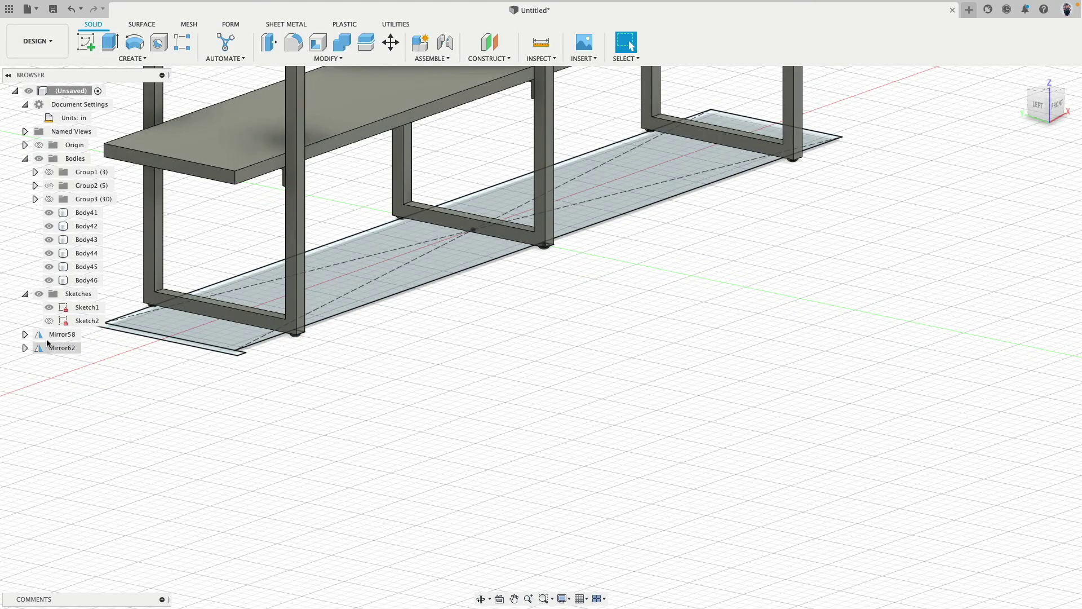
pyautogui.keyDown('shift'); pyautogui.click(47, 336); pyautogui.keyUp('shift')
pyautogui.rightClick(48, 349)
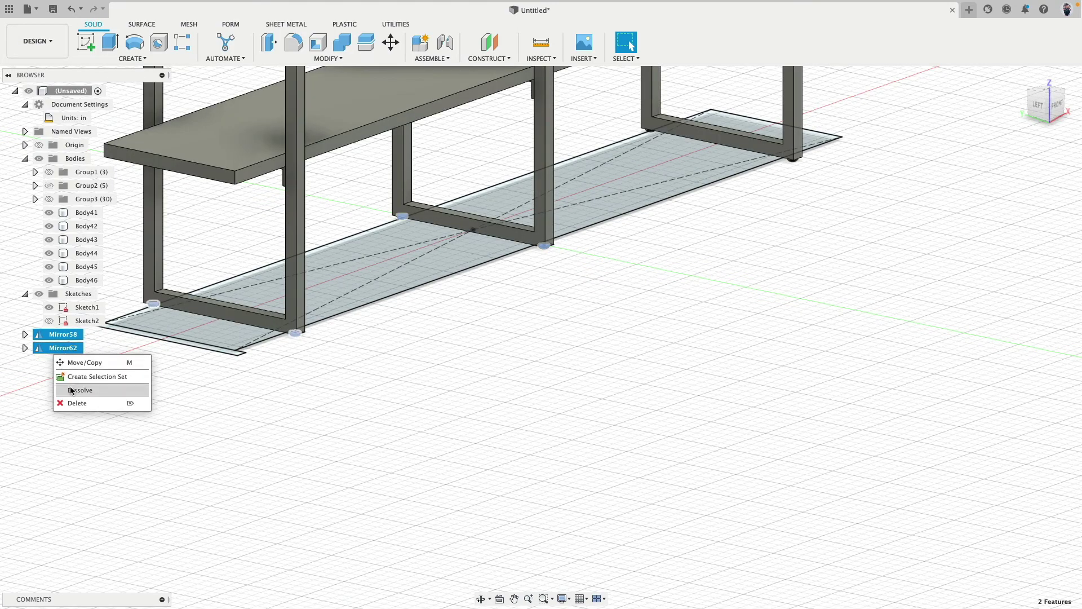
pyautogui.click(107, 387)
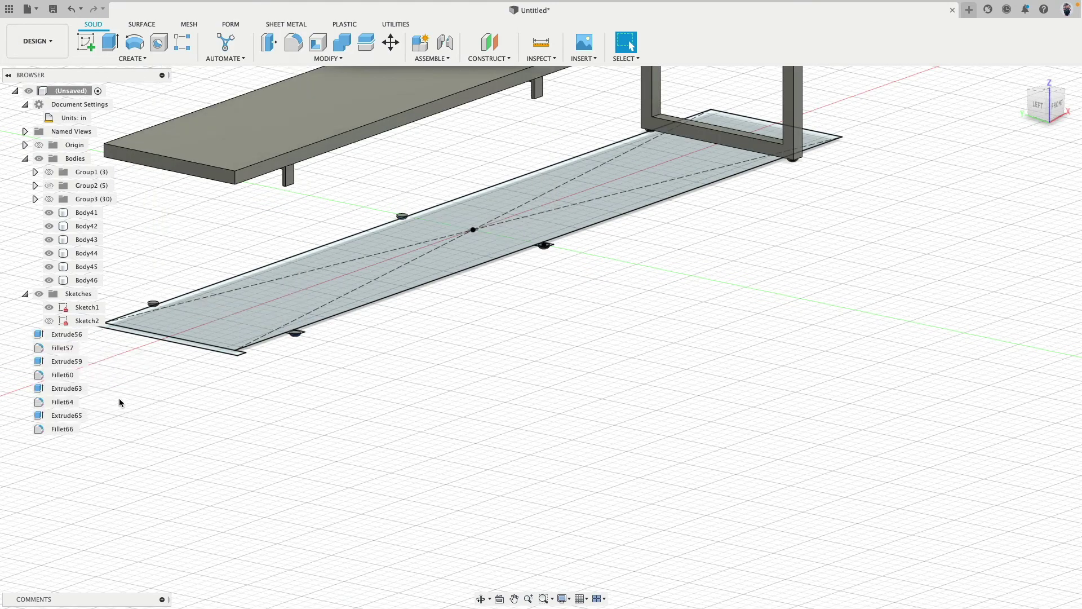
# Remove the extrude through fillet features, keeping the six foot bodies.
pyautogui.click(65, 334)
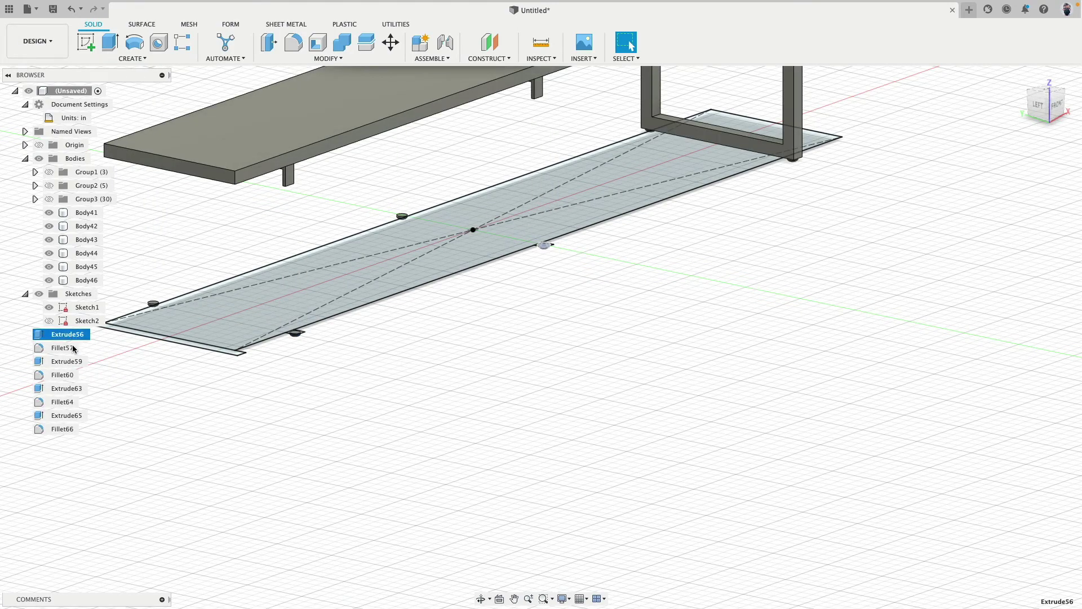
pyautogui.keyDown('shift'); pyautogui.click(63, 430); pyautogui.keyUp('shift')
pyautogui.rightClick(64, 430)
pyautogui.click(71, 468)
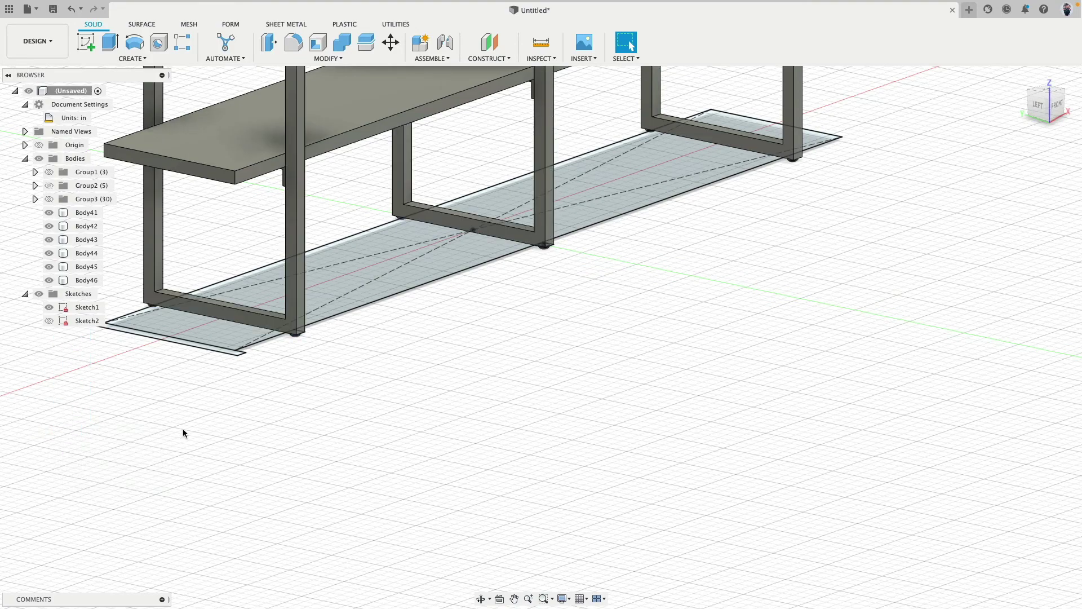
# Hide all sketches and orbit to a front view of the rack.
pyautogui.scroll(-2, 149, 421)
pyautogui.scroll(-2, 141, 400)
pyautogui.moveTo(133, 382); pyautogui.dragTo(217, 407, button='middle')
pyautogui.click(42, 294)
pyautogui.moveTo(316, 428)
pyautogui.keyDown('shift'); pyautogui.mouseDown(button='middle')
pyautogui.moveTo(346, 439)
pyautogui.moveTo(425, 437)
pyautogui.moveTo(323, 464)
pyautogui.moveTo(312, 449)
pyautogui.moveTo(315, 468)
pyautogui.moveTo(305, 442)
pyautogui.mouseUp(button='middle'); pyautogui.keyUp('shift')
pyautogui.scroll(3, 304, 442)
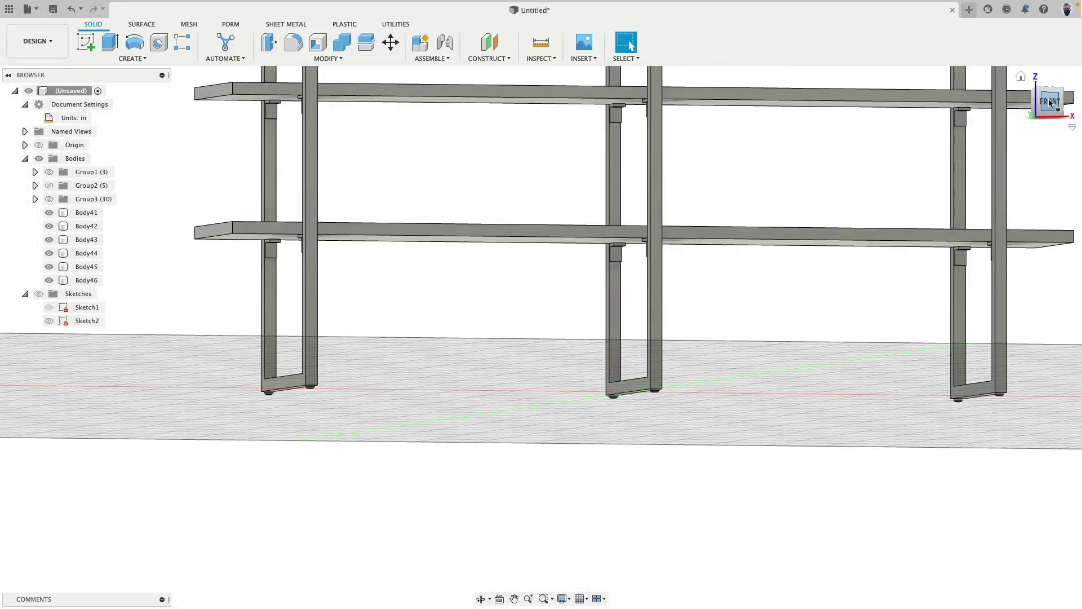
pyautogui.scroll(5, 643, 397)
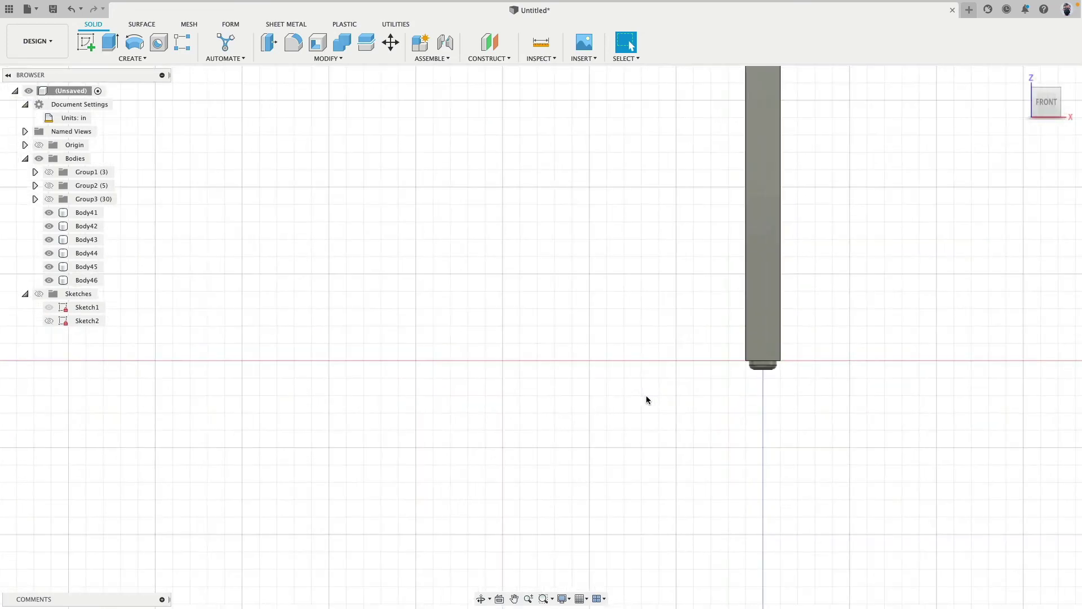
# Create Group4 and move the six foot bodies, Body41–Body46, into it.
pyautogui.scroll(-5, 647, 400)
pyautogui.scroll(-8, 646, 400)
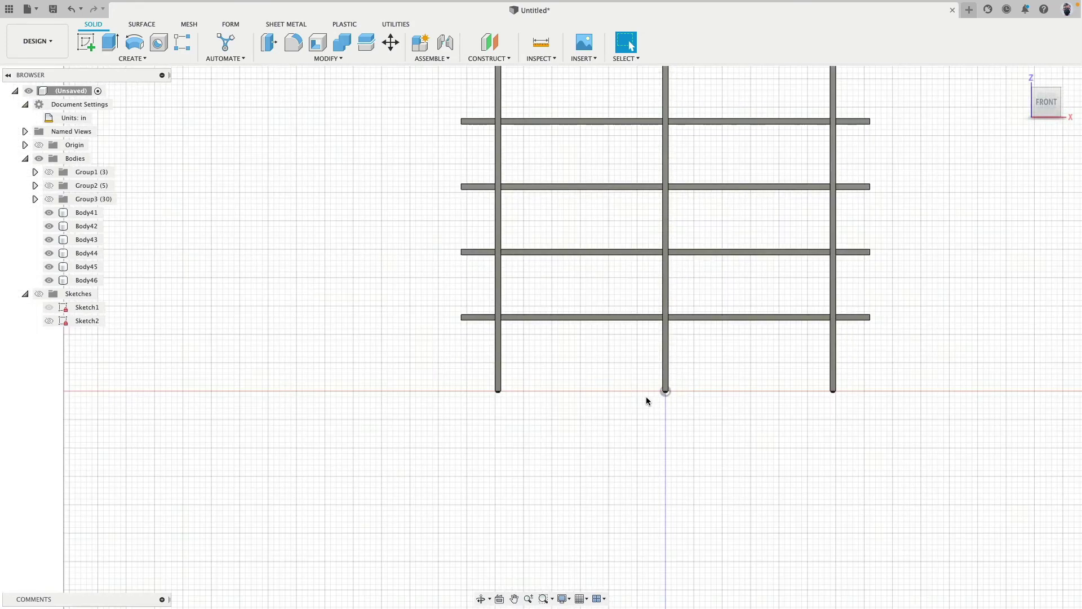
pyautogui.moveTo(619, 376); pyautogui.dragTo(586, 392, button='middle')
pyautogui.click(509, 417)
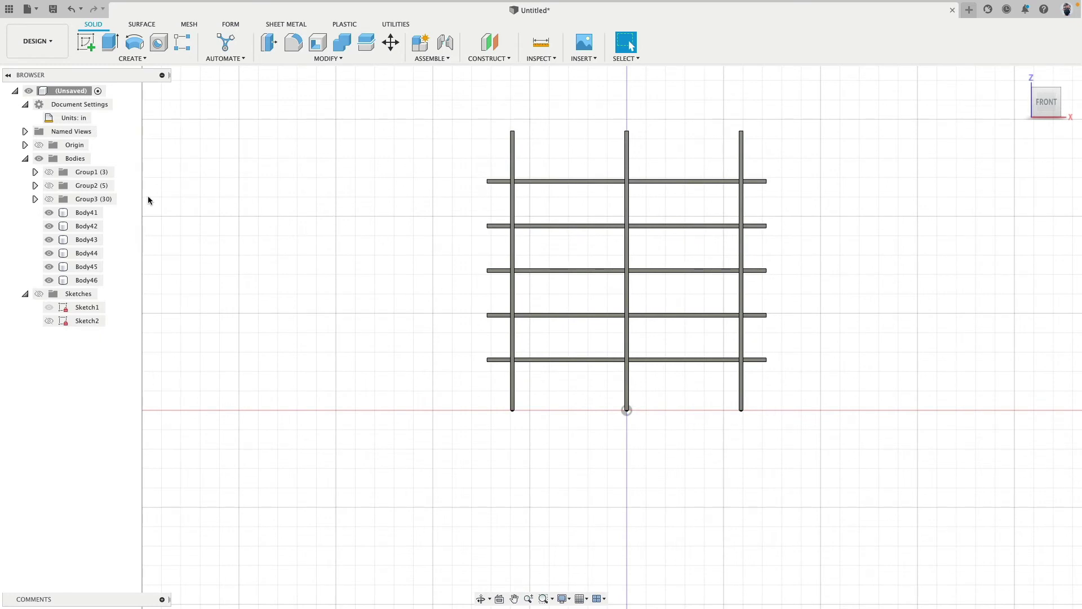
pyautogui.rightClick(94, 211)
pyautogui.click(92, 181)
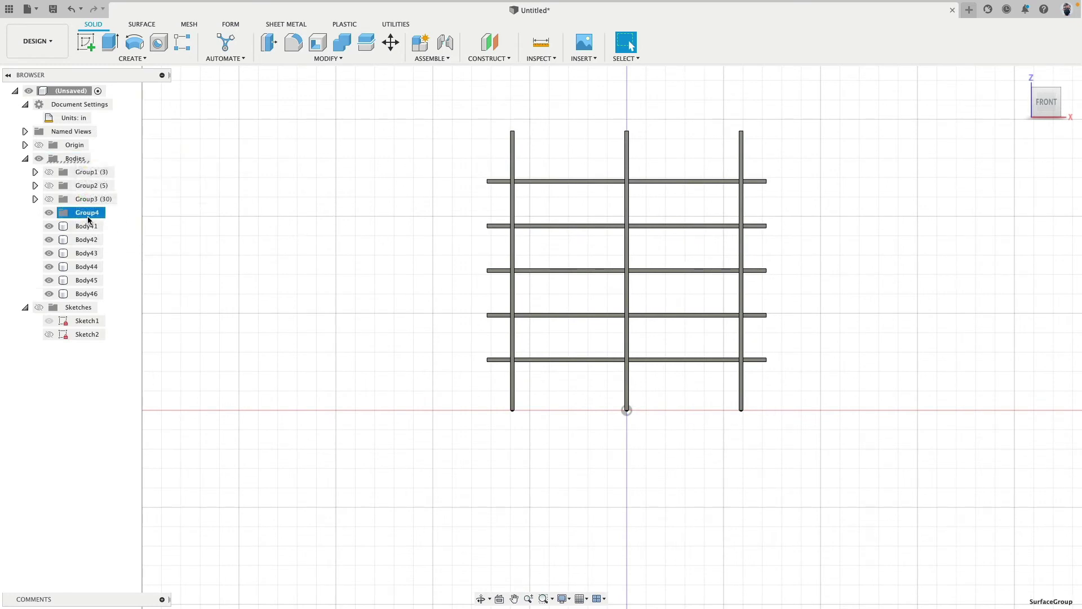
pyautogui.keyDown('shift'); pyautogui.click(87, 293); pyautogui.keyUp('shift')
pyautogui.moveTo(87, 293); pyautogui.dragTo(79, 212)
# Show Group1–3 with the feet, toggling each group to check it from the home view.
pyautogui.click(49, 199)
pyautogui.click(49, 186)
pyautogui.click(49, 172)
pyautogui.press('F6')
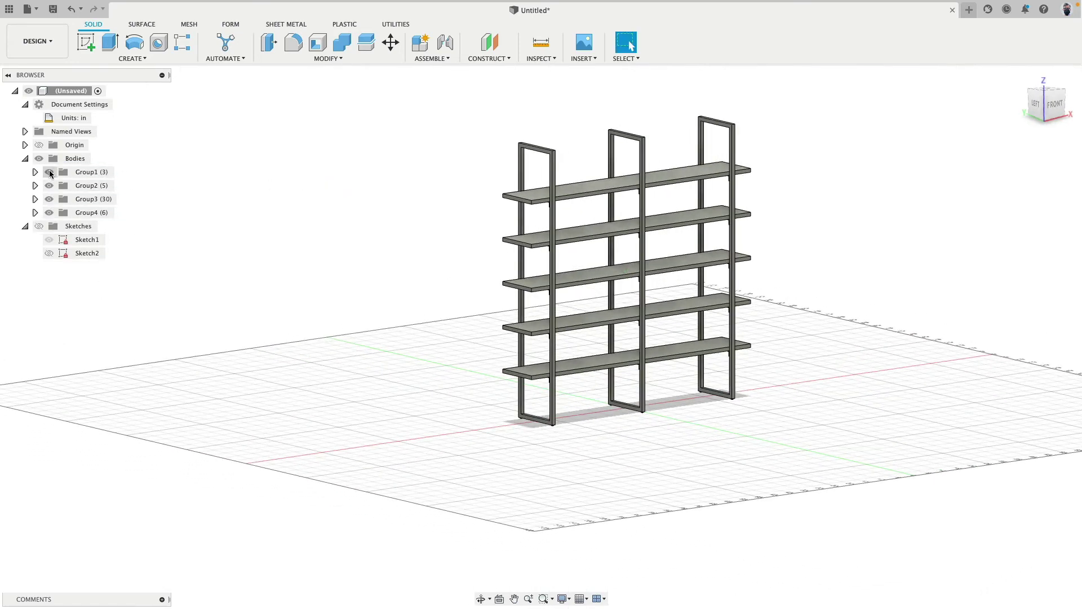
pyautogui.click(49, 171)
pyautogui.click(49, 172)
pyautogui.click(49, 185)
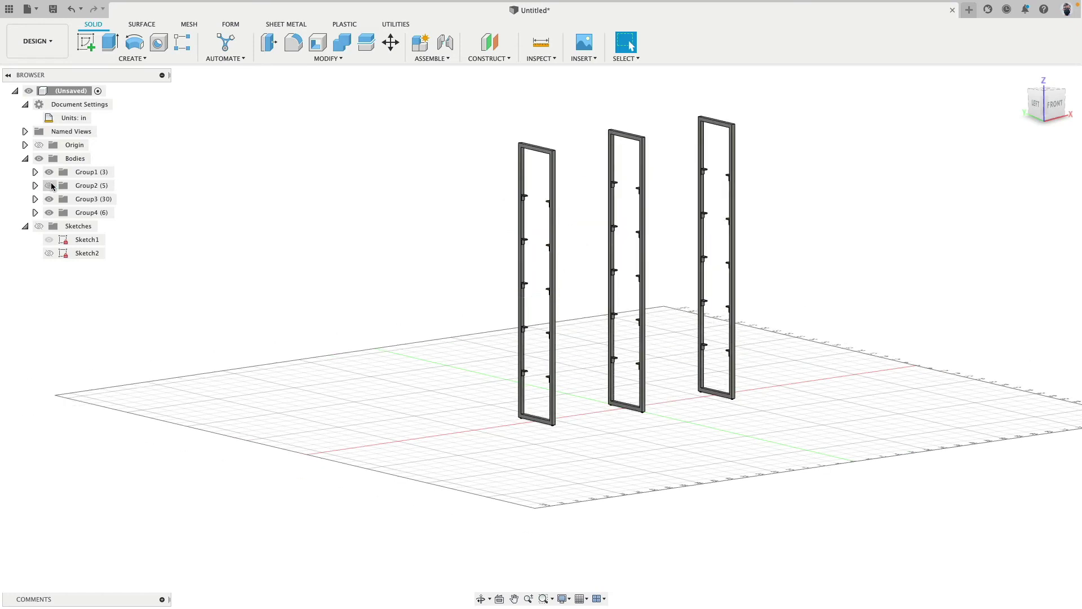
pyautogui.click(49, 185)
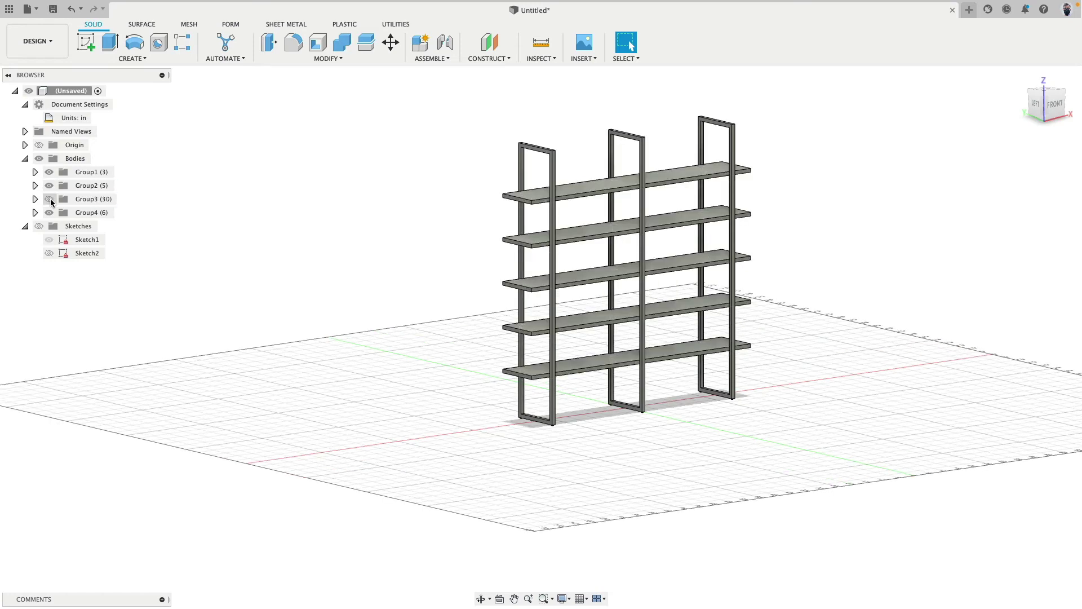
pyautogui.click(49, 213)
pyautogui.click(49, 213)
pyautogui.keyDown('shift'); pyautogui.moveTo(454, 275); pyautogui.dragTo(258, 326, button='middle'); pyautogui.keyUp('shift')
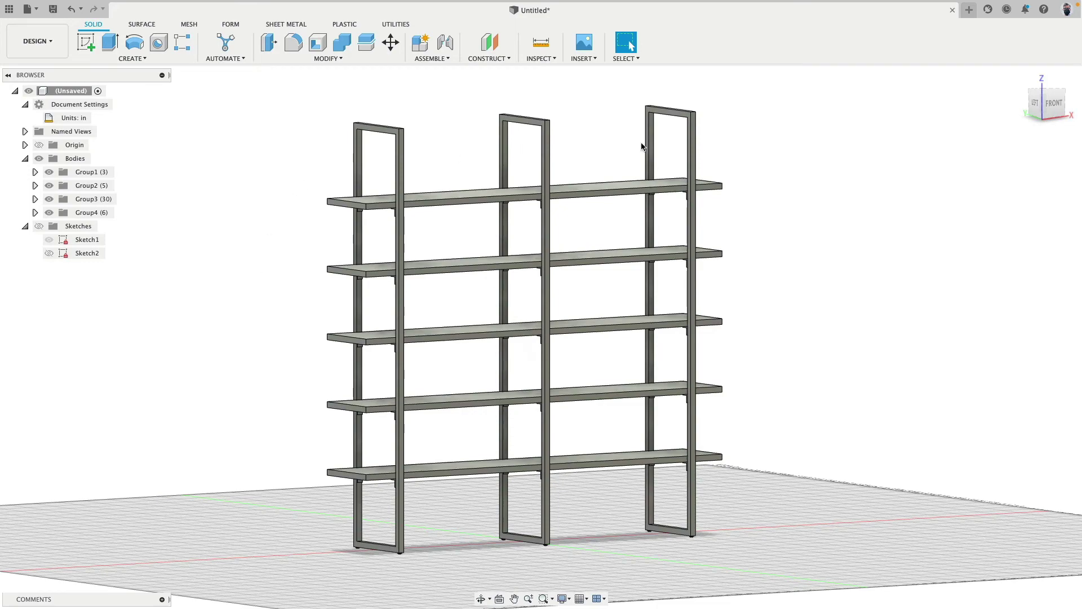
# Window-select the rack and sketches in front view for a Move, then clear the 50 selected items.
pyautogui.click(1052, 103)
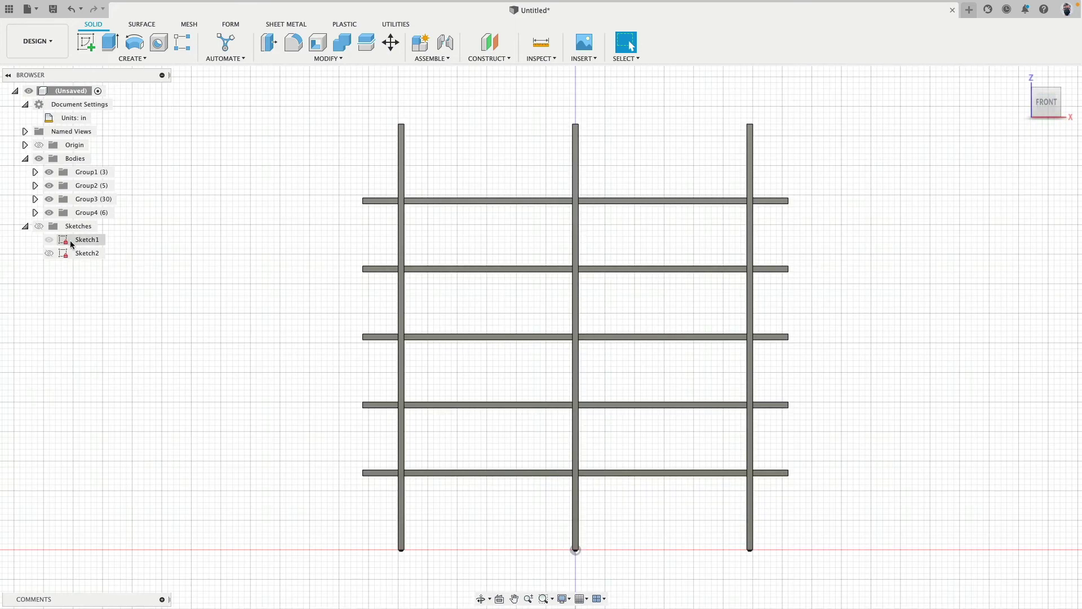
pyautogui.click(39, 227)
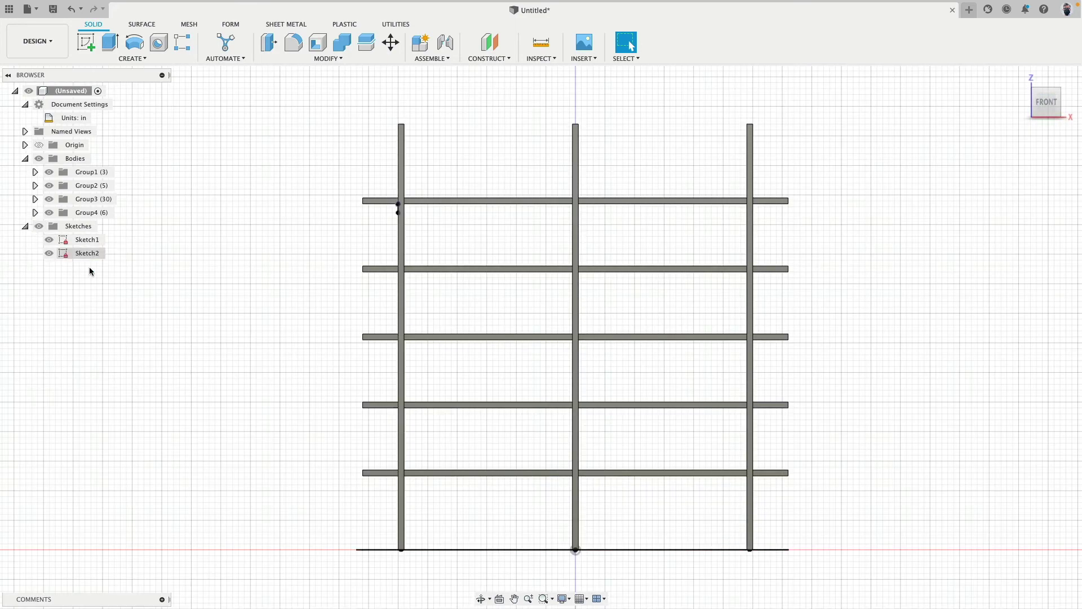
pyautogui.scroll(-3, 299, 262)
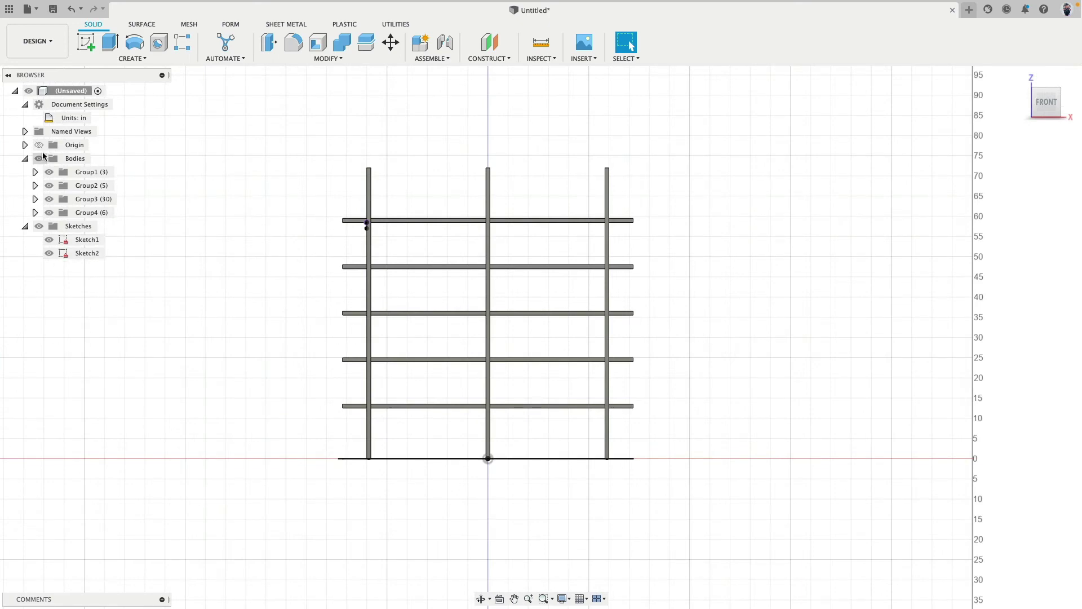
pyautogui.moveTo(254, 121)
pyautogui.mouseDown()
pyautogui.moveTo(722, 499)
pyautogui.moveTo(718, 491)
pyautogui.mouseUp()
pyautogui.click(392, 43)
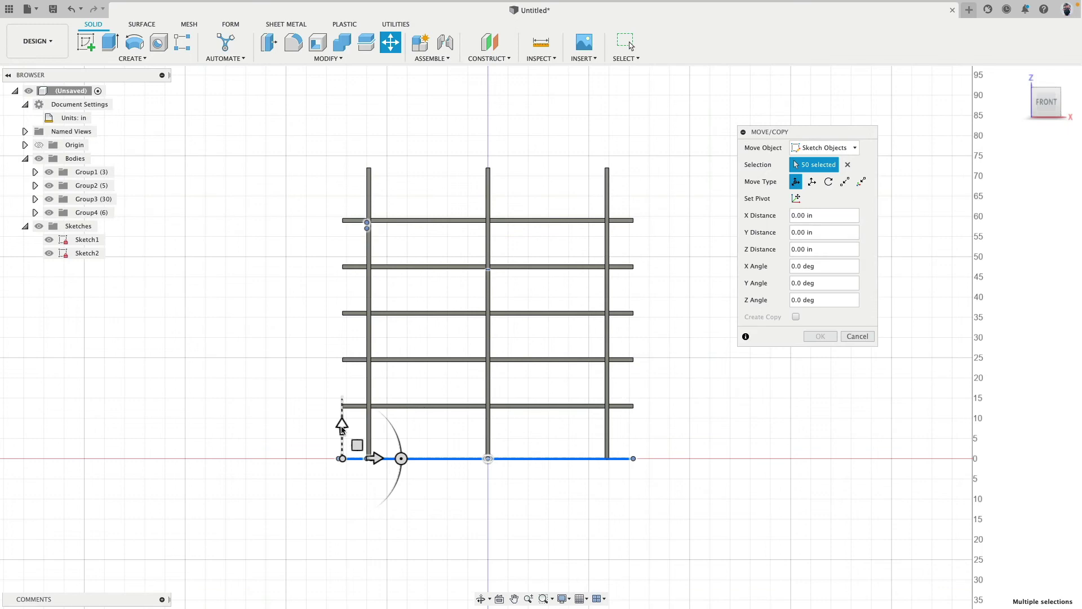
pyautogui.moveTo(342, 428); pyautogui.dragTo(342, 388)
pyautogui.keyDown('shift'); pyautogui.moveTo(493, 244); pyautogui.dragTo(510, 261, button='middle'); pyautogui.keyUp('shift')
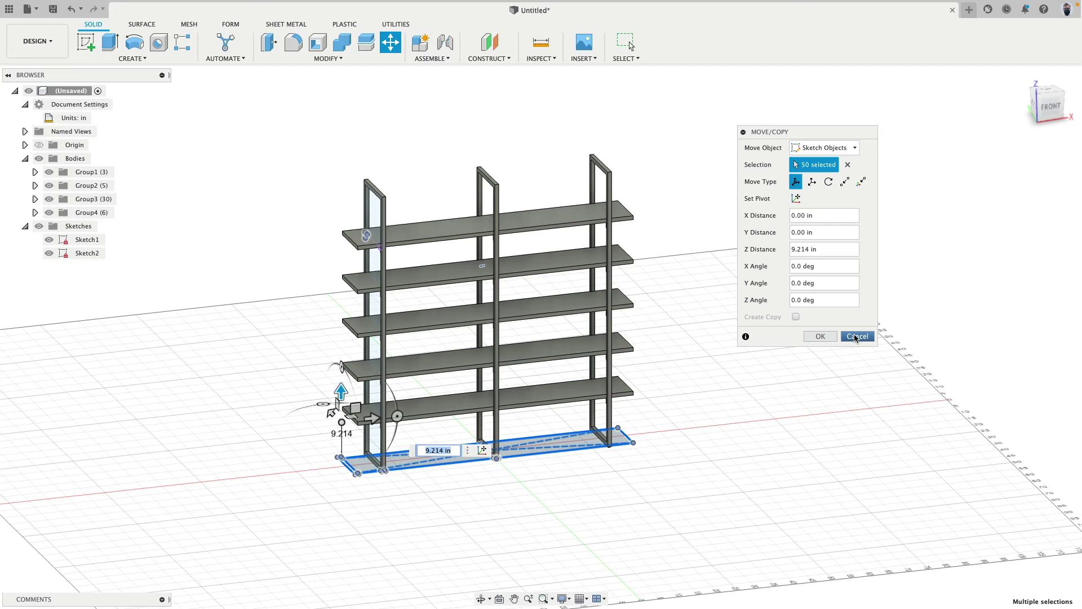
pyautogui.click(848, 165)
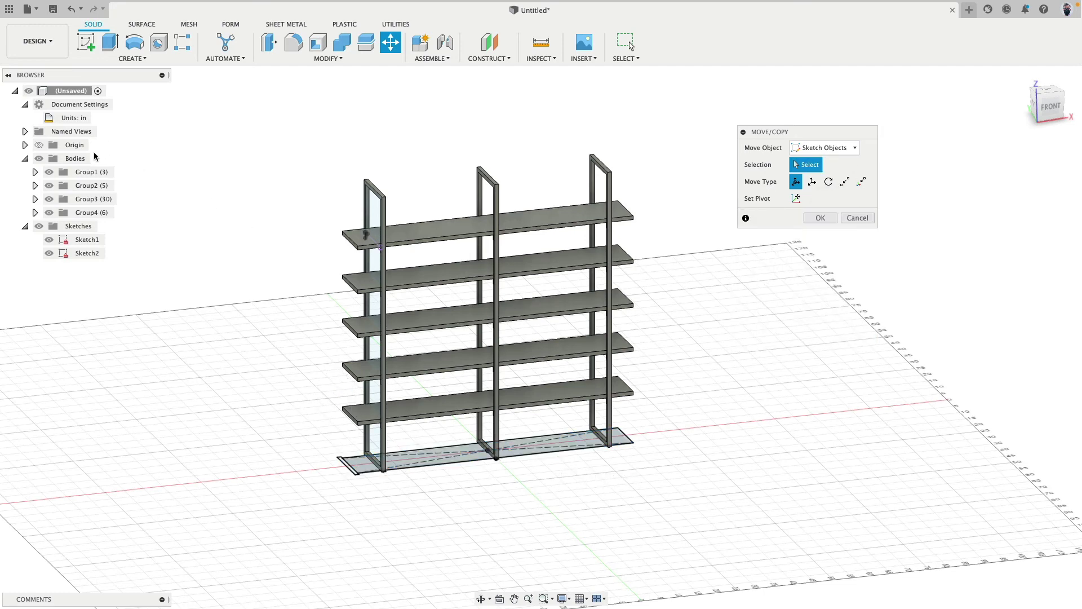
# Move only the 44 rack bodies upward onto the ground plane, with sketches hidden.
pyautogui.click(854, 148)
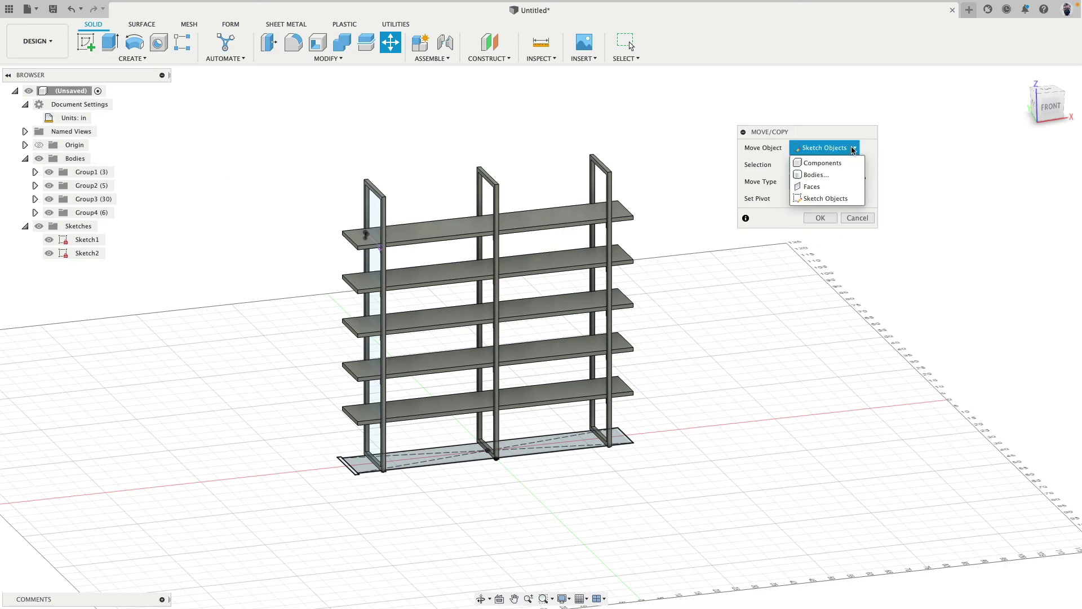
pyautogui.click(844, 169)
pyautogui.moveTo(268, 120); pyautogui.dragTo(670, 535)
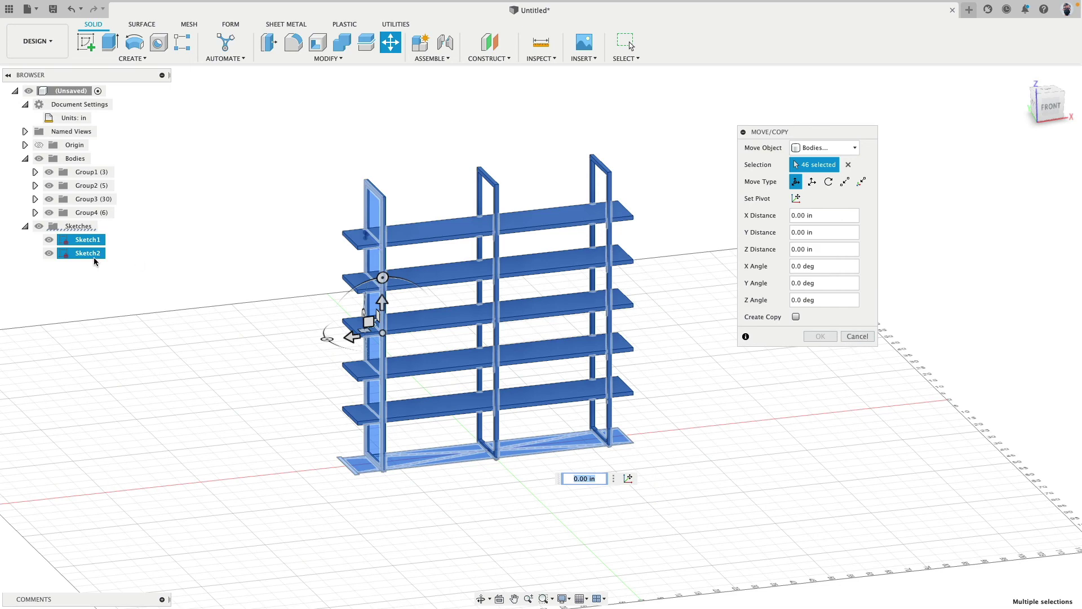
pyautogui.click(38, 226)
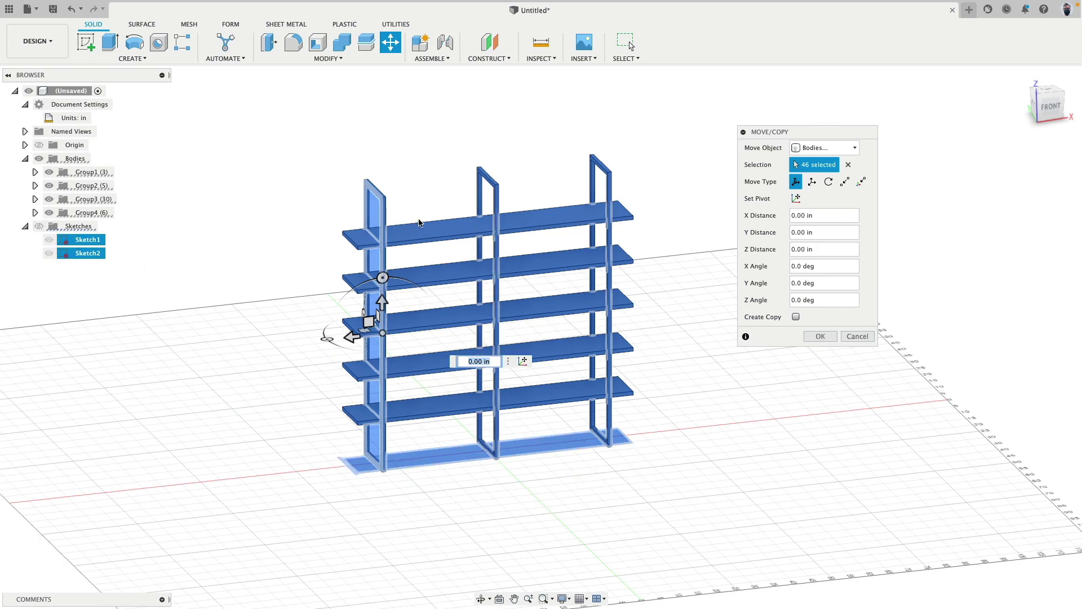
pyautogui.click(847, 165)
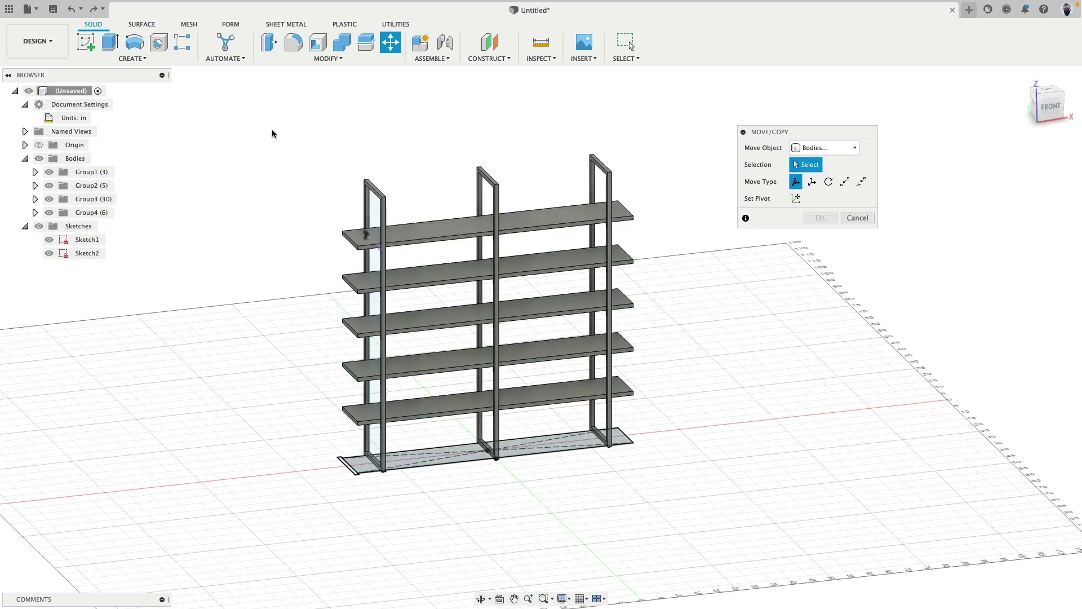
pyautogui.click(39, 226)
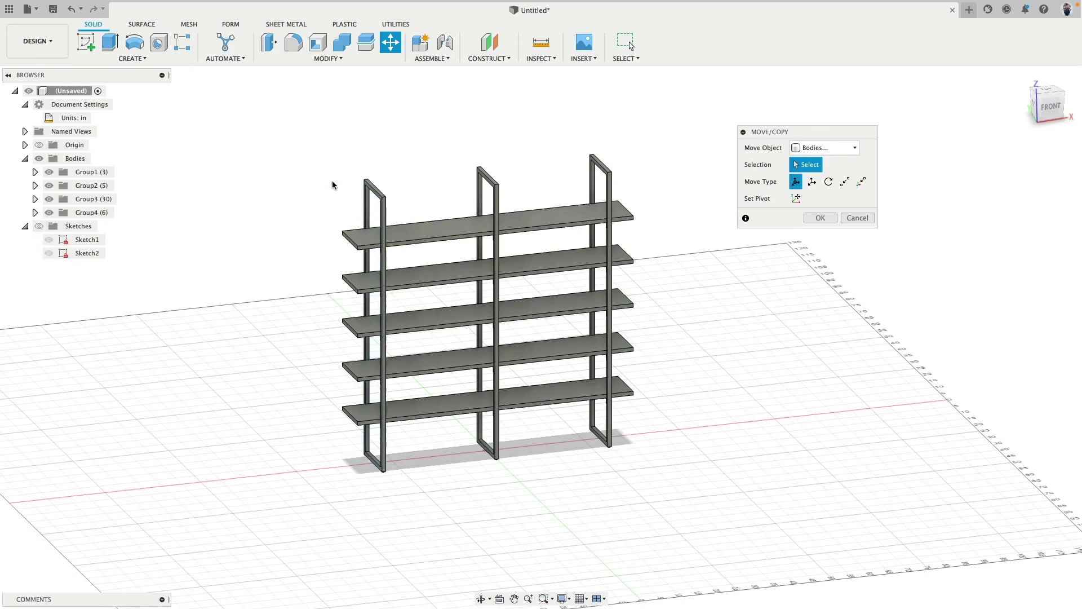
pyautogui.moveTo(312, 146)
pyautogui.mouseDown()
pyautogui.moveTo(587, 485)
pyautogui.moveTo(657, 504)
pyautogui.mouseUp()
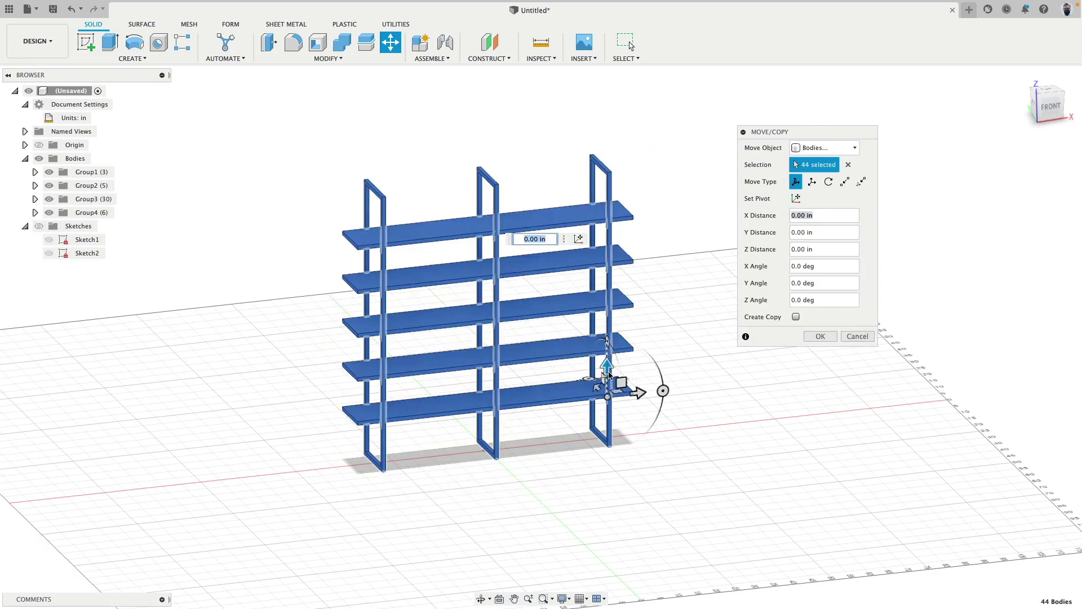
pyautogui.moveTo(607, 364); pyautogui.dragTo(689, 381)
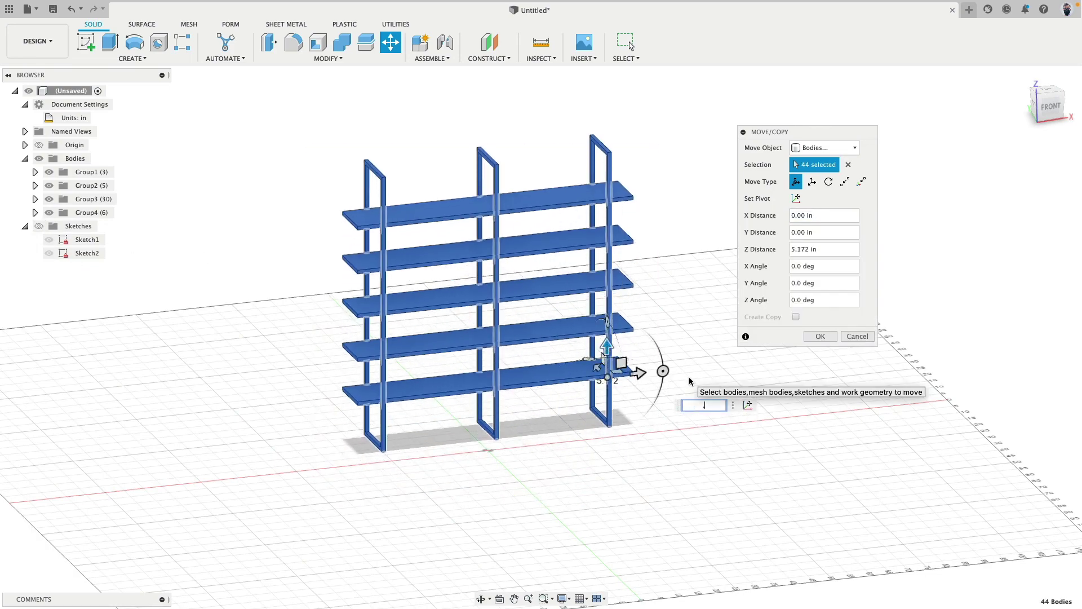
pyautogui.press('Return')
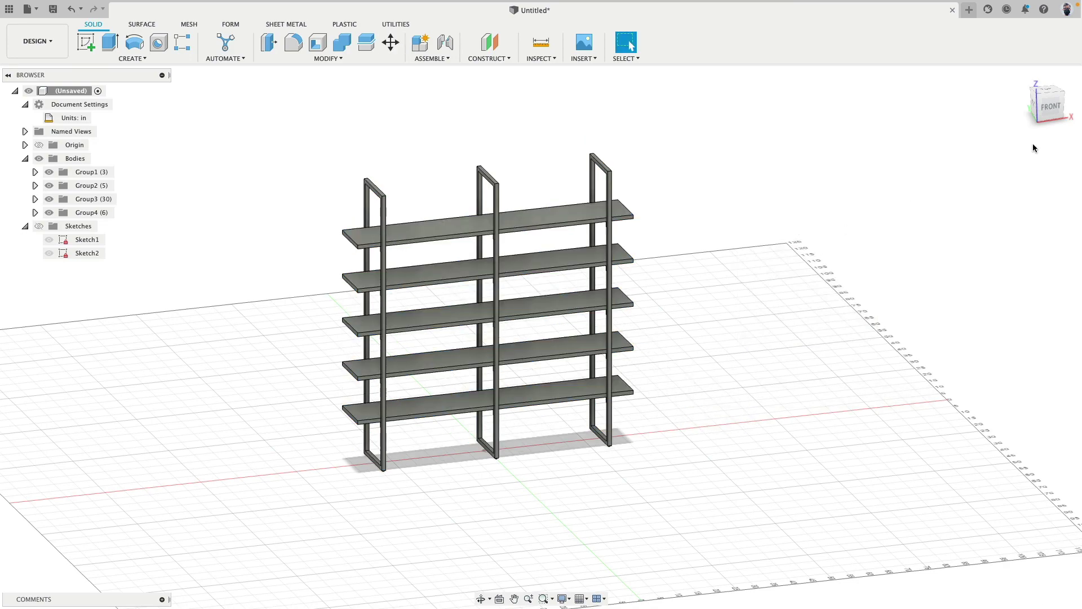
pyautogui.click(1042, 118)
# Show Sketch2 alone from the left view, its L-bracket outline beside the left frame.
pyautogui.scroll(10, 414, 486)
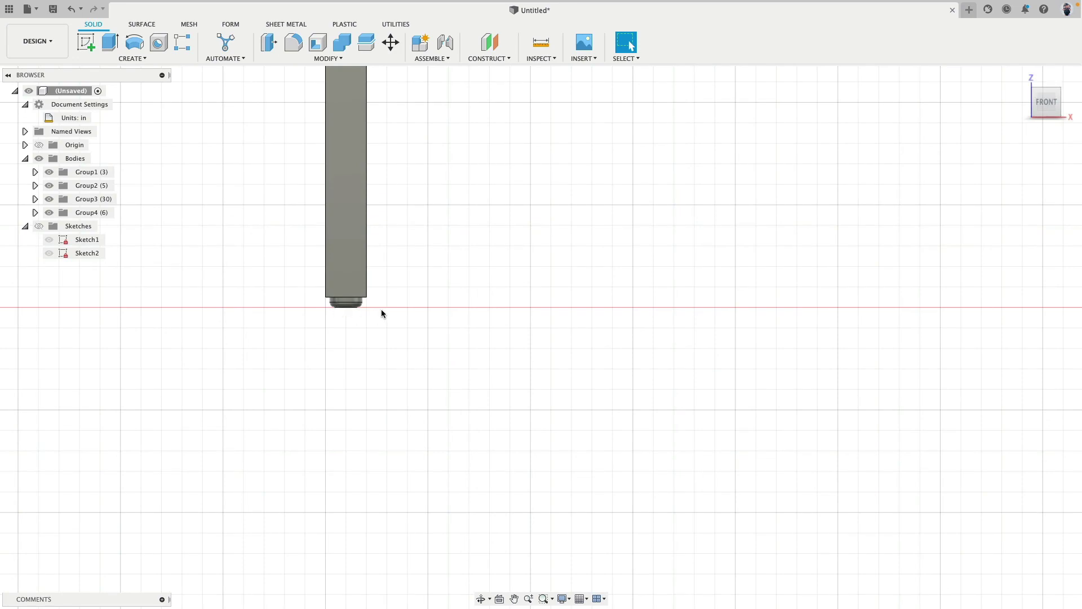
pyautogui.scroll(-10, 394, 393)
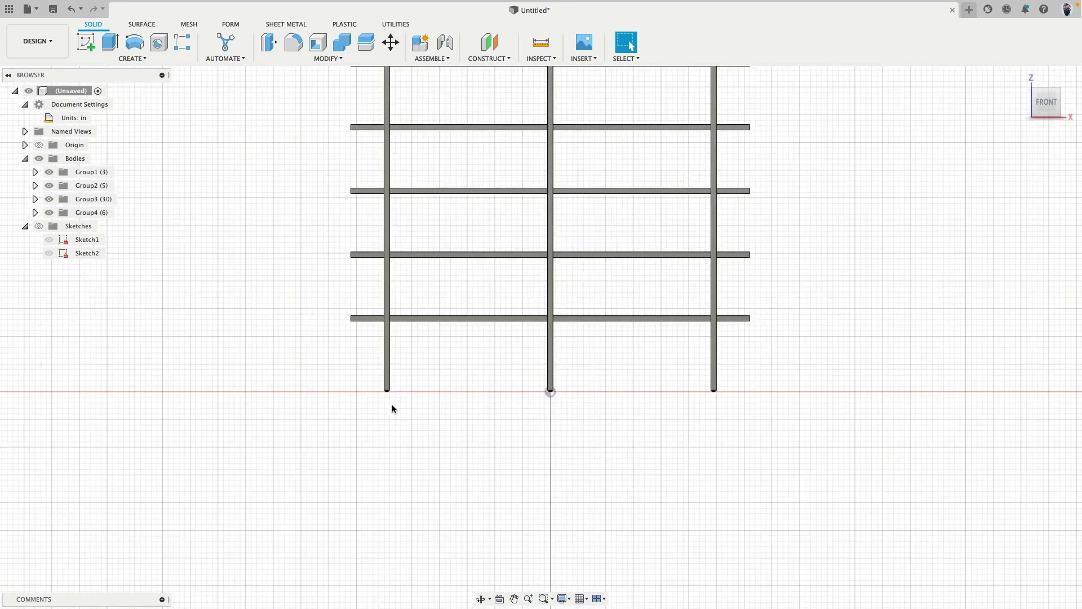
pyautogui.keyDown('shift'); pyautogui.moveTo(391, 404); pyautogui.dragTo(421, 405, button='middle'); pyautogui.keyUp('shift')
pyautogui.scroll(5, 474, 350)
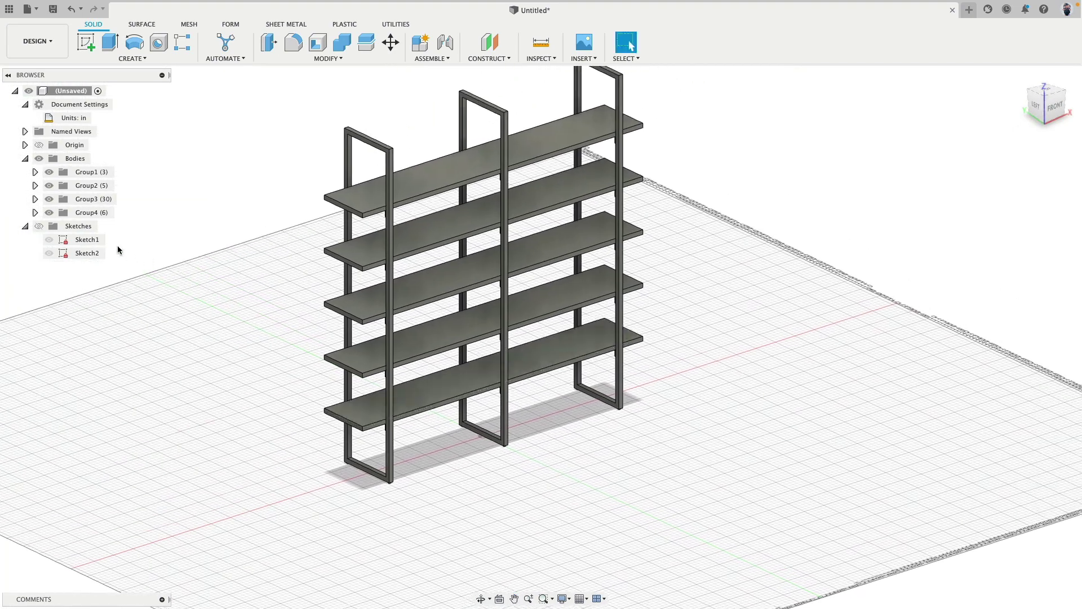
pyautogui.click(40, 228)
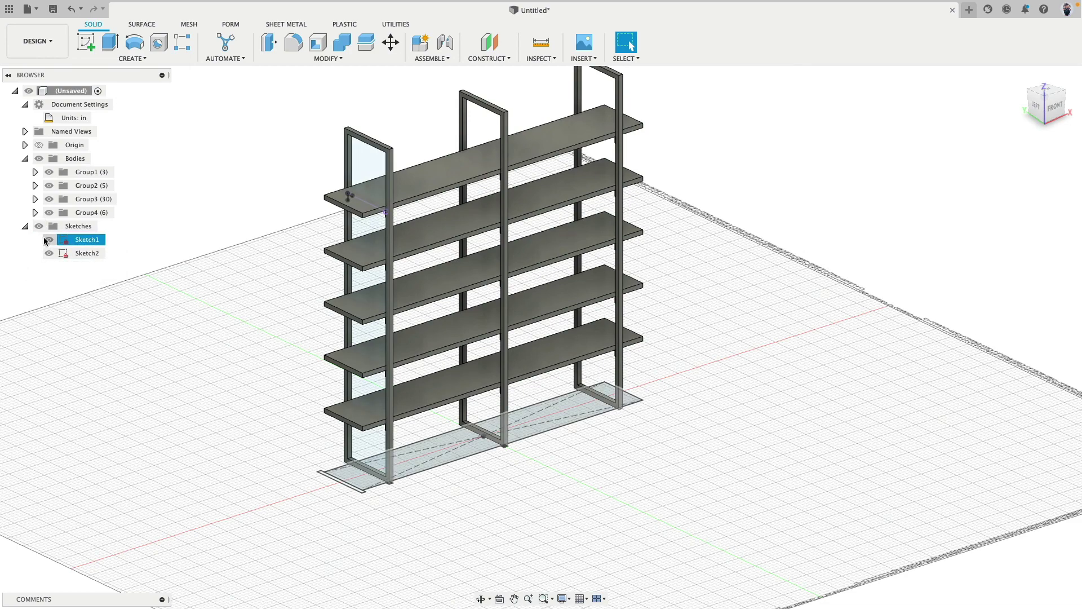
pyautogui.click(76, 252)
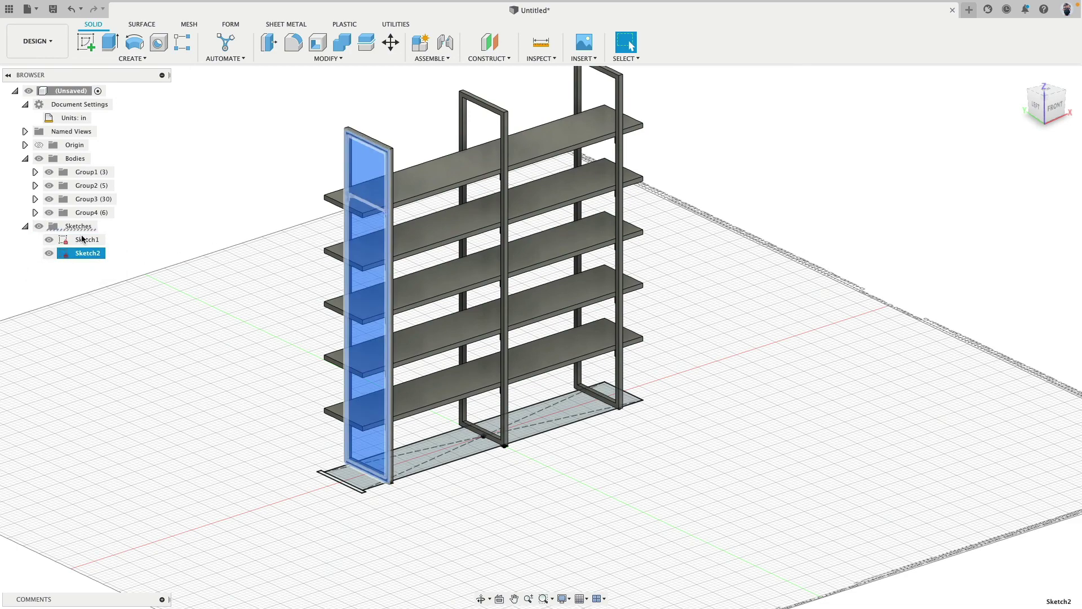
pyautogui.click(1035, 106)
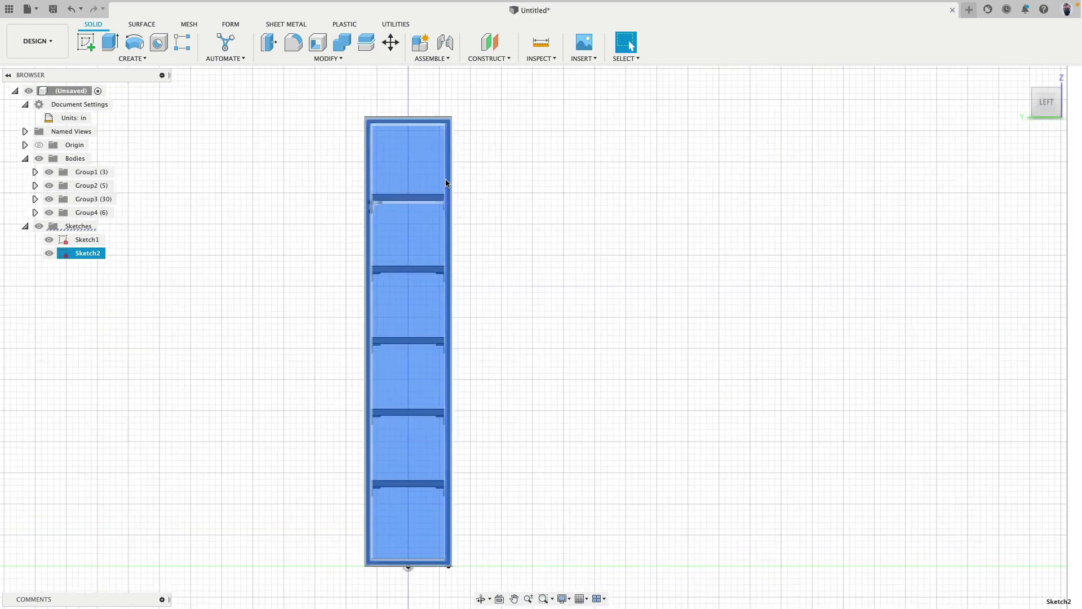
pyautogui.scroll(10, 333, 233)
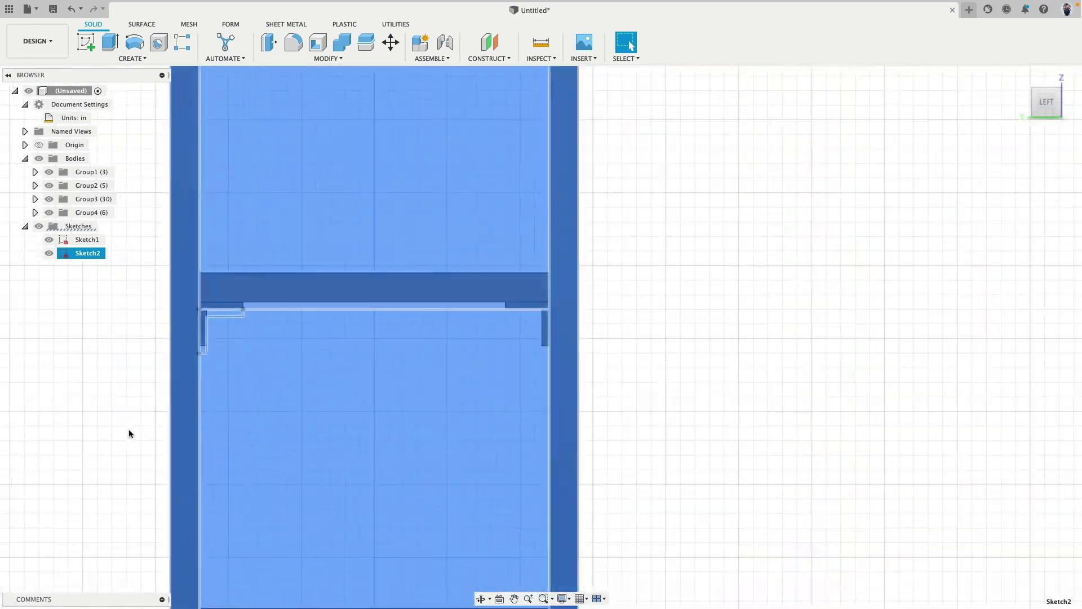
pyautogui.scroll(-4, 129, 433)
pyautogui.click(49, 239)
pyautogui.moveTo(66, 370); pyautogui.dragTo(219, 316, button='middle')
pyautogui.click(219, 317)
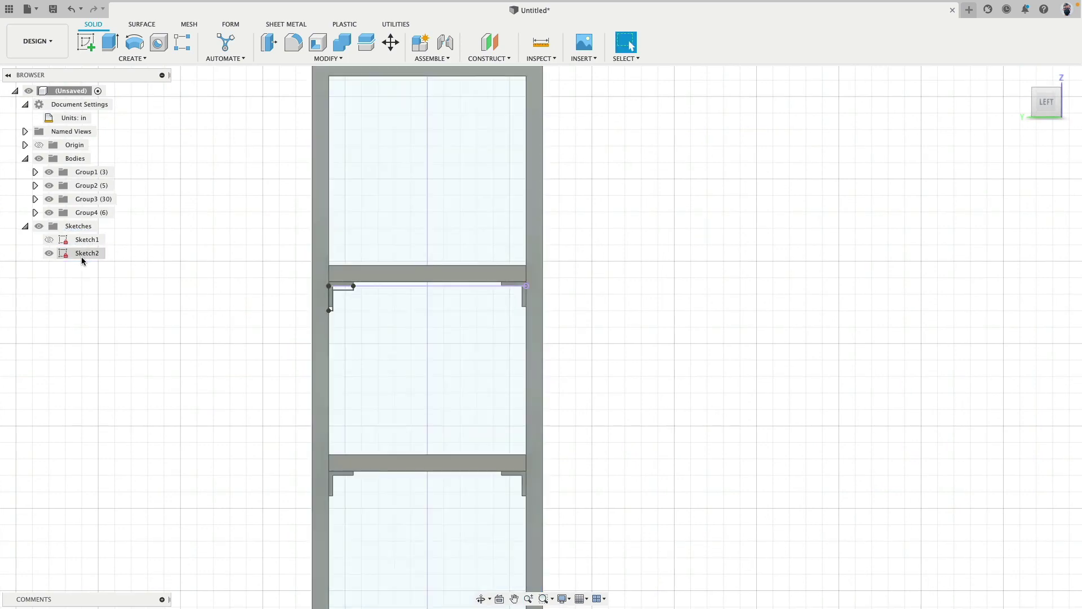
# Move Sketch2 upward by 0.25 in.
pyautogui.rightClick(81, 254)
pyautogui.click(130, 269)
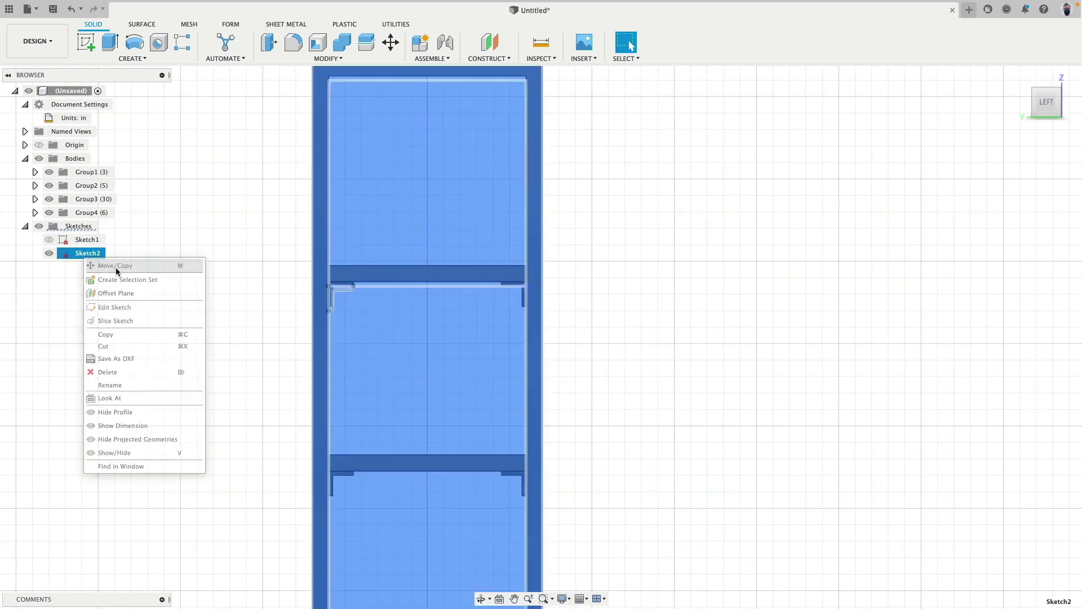
pyautogui.scroll(-8, 384, 320)
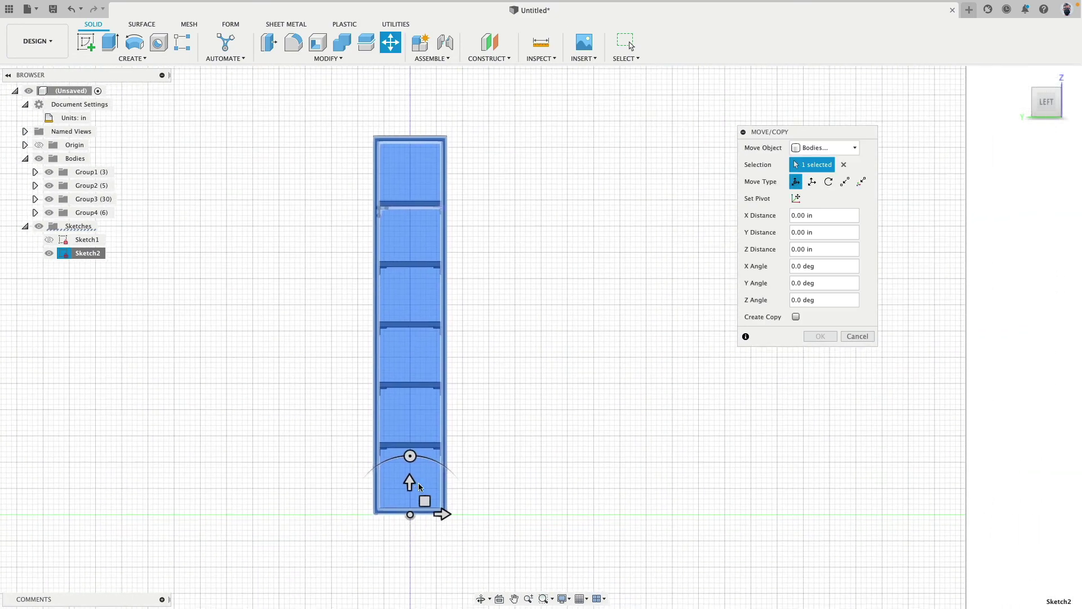
pyautogui.moveTo(410, 482); pyautogui.dragTo(426, 446)
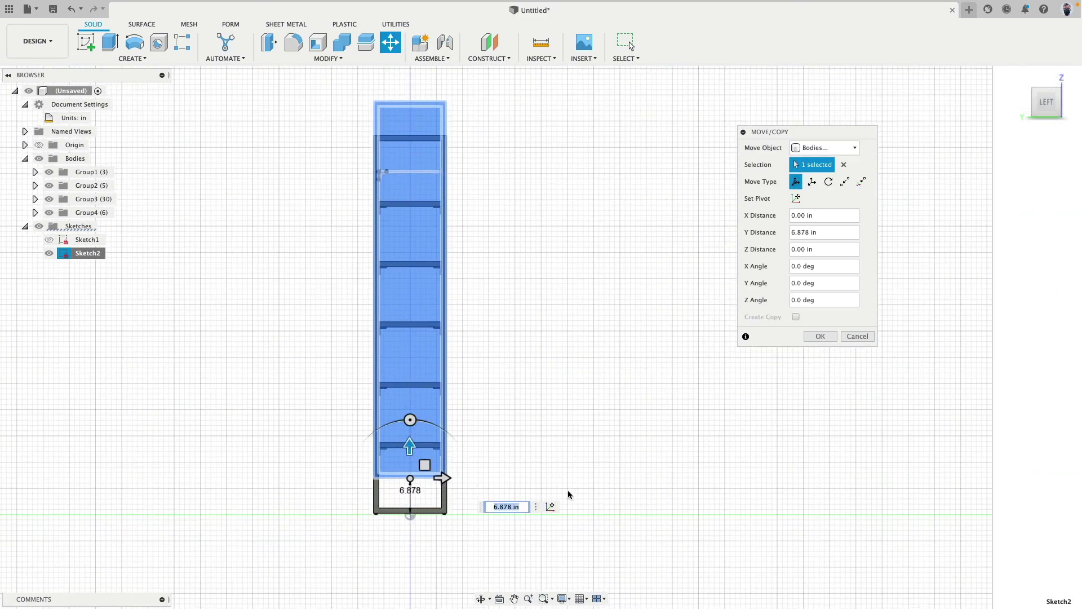
pyautogui.write('0')
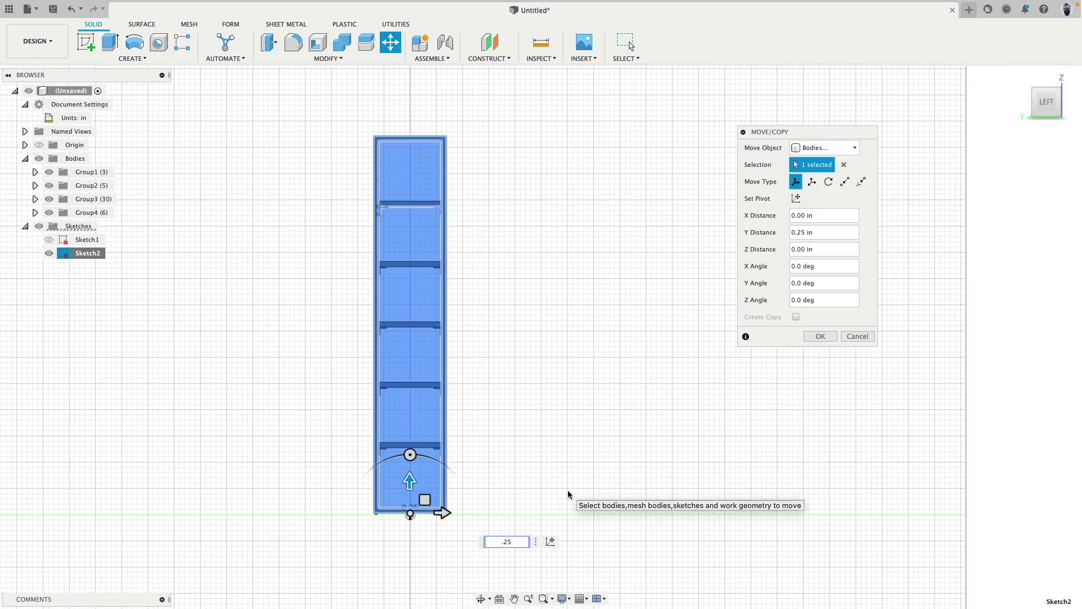
pyautogui.press('Return')
# Return to the home view, hiding Sketch2 and showing Sketch1.
pyautogui.press('F6')
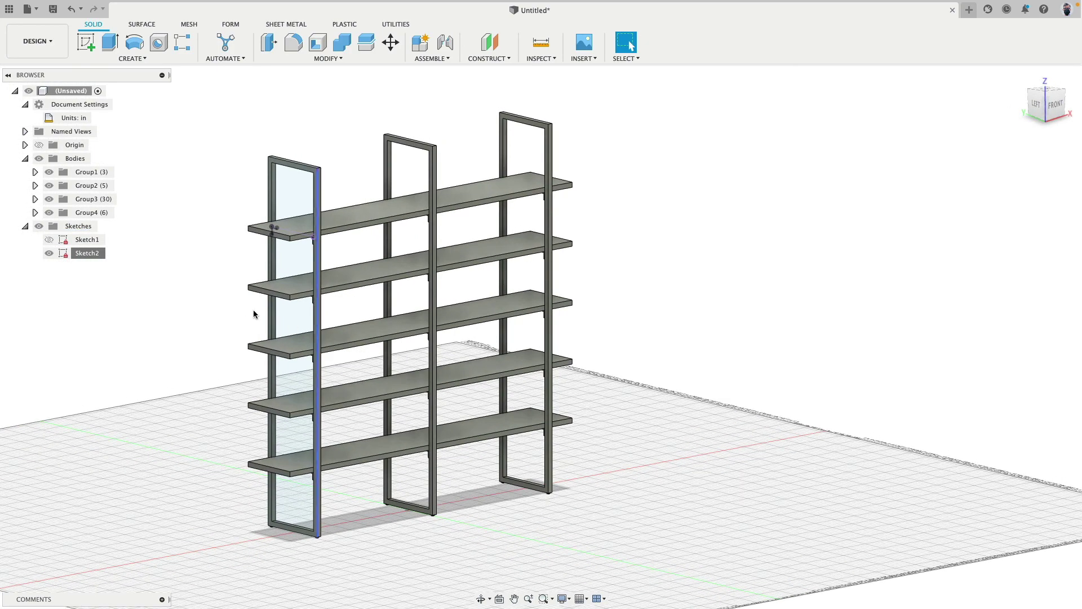
pyautogui.click(49, 253)
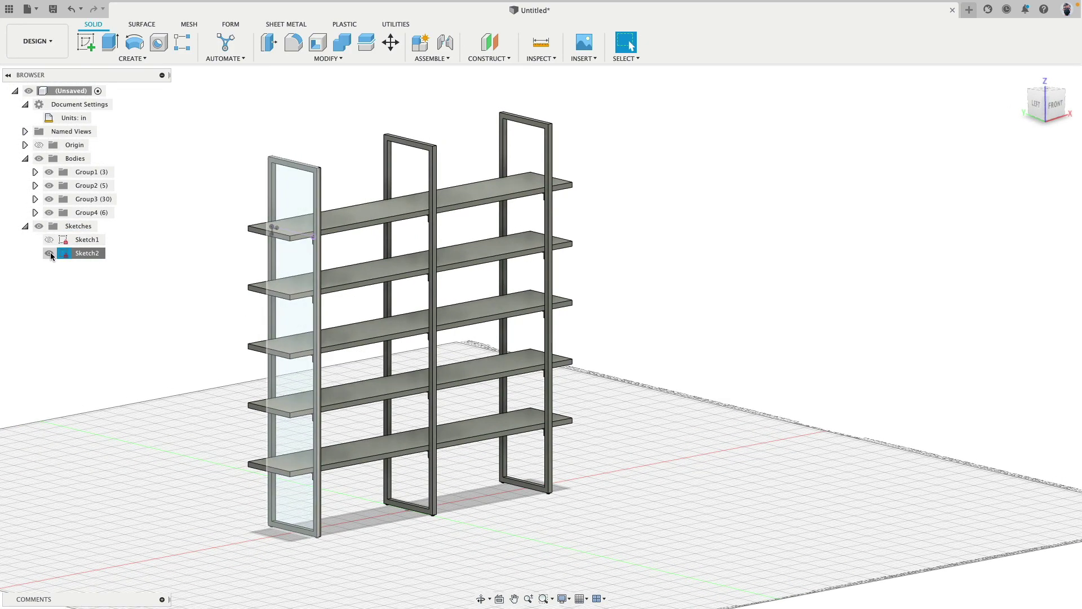
pyautogui.click(52, 243)
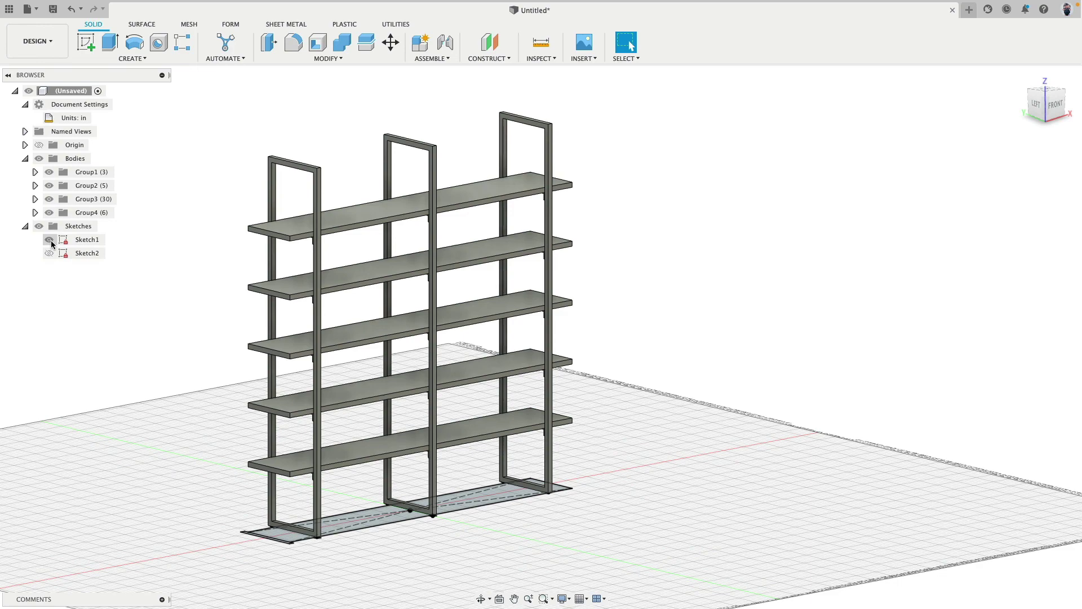
# Lift Sketch1 upward by 0.25 in to align with the feet.
pyautogui.click(101, 239)
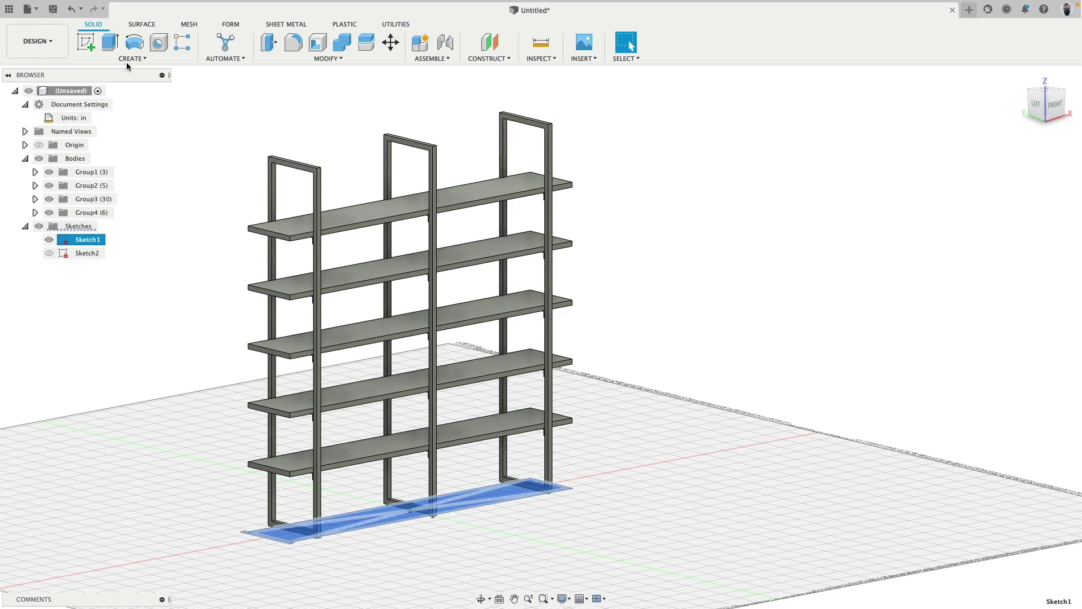
pyautogui.click(390, 42)
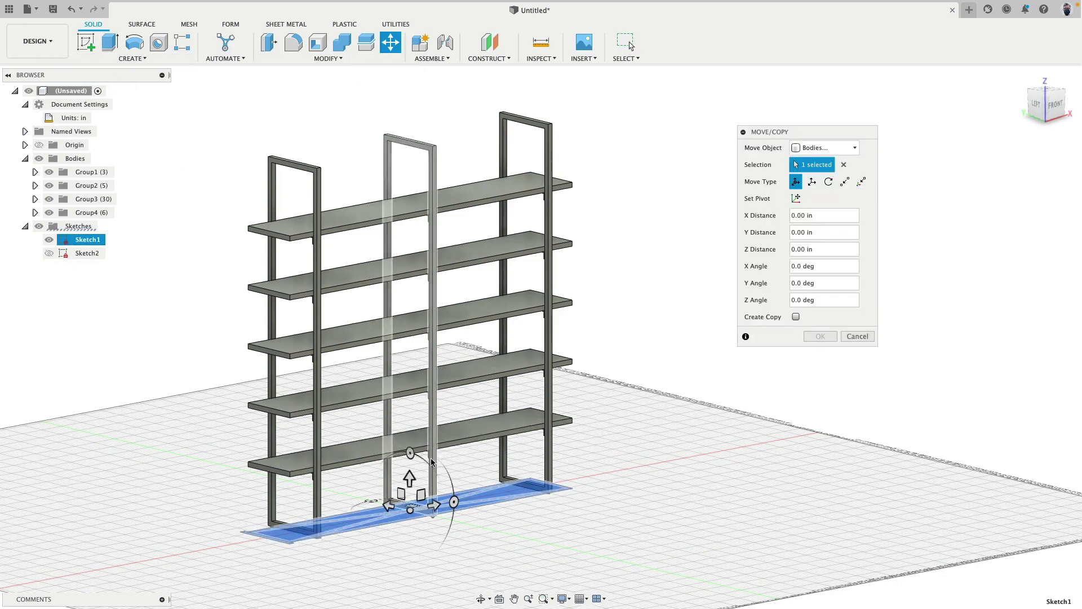
pyautogui.moveTo(411, 468); pyautogui.dragTo(410, 422)
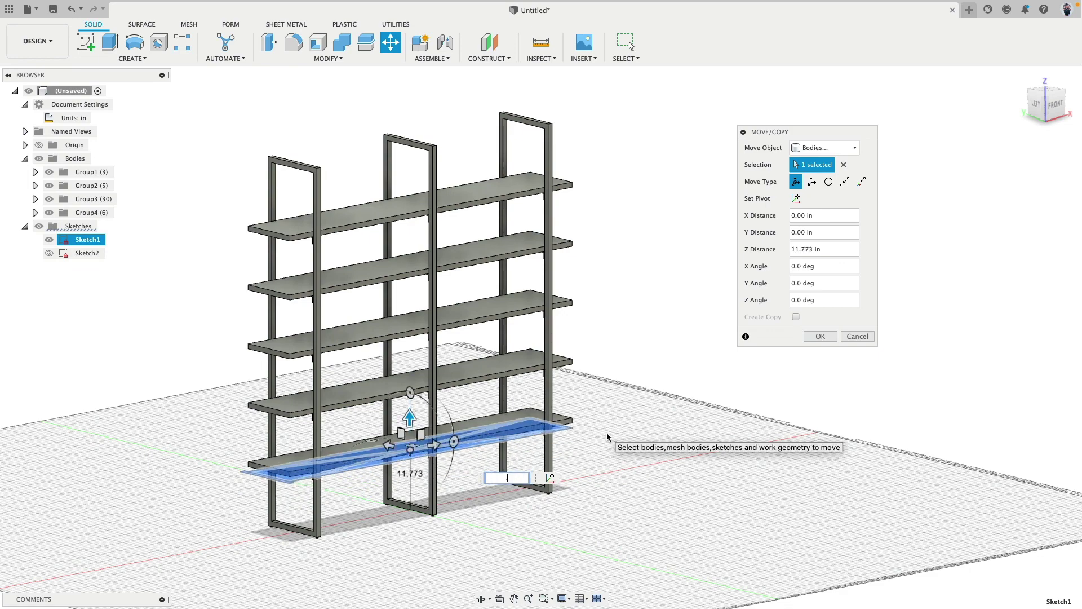
pyautogui.write('.25')
pyautogui.press('Return')
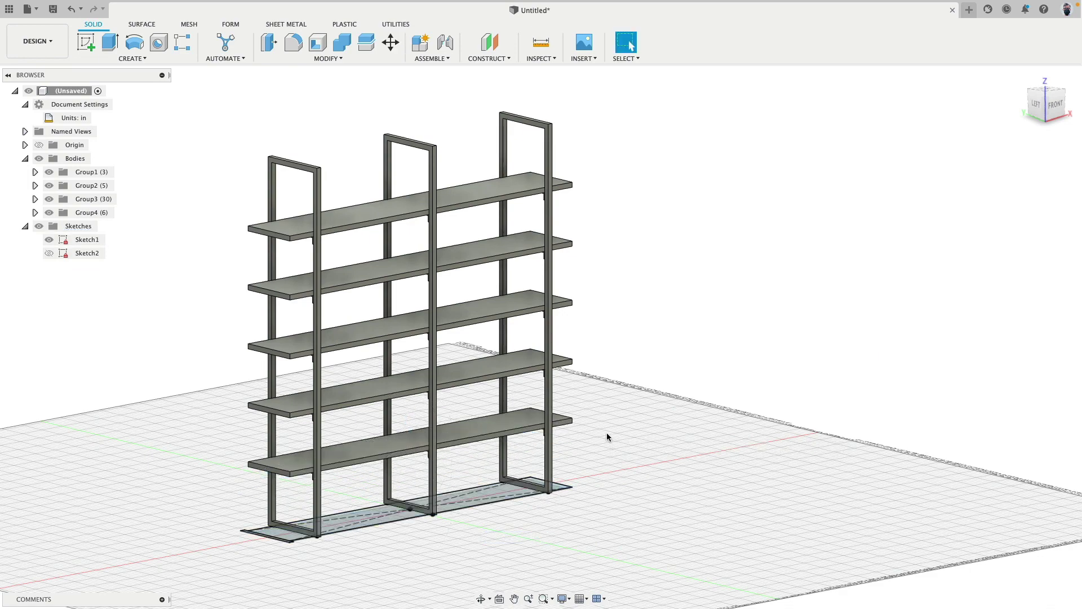
# Hide Sketch1 and check the finished rack from the front and home views.
pyautogui.click(49, 241)
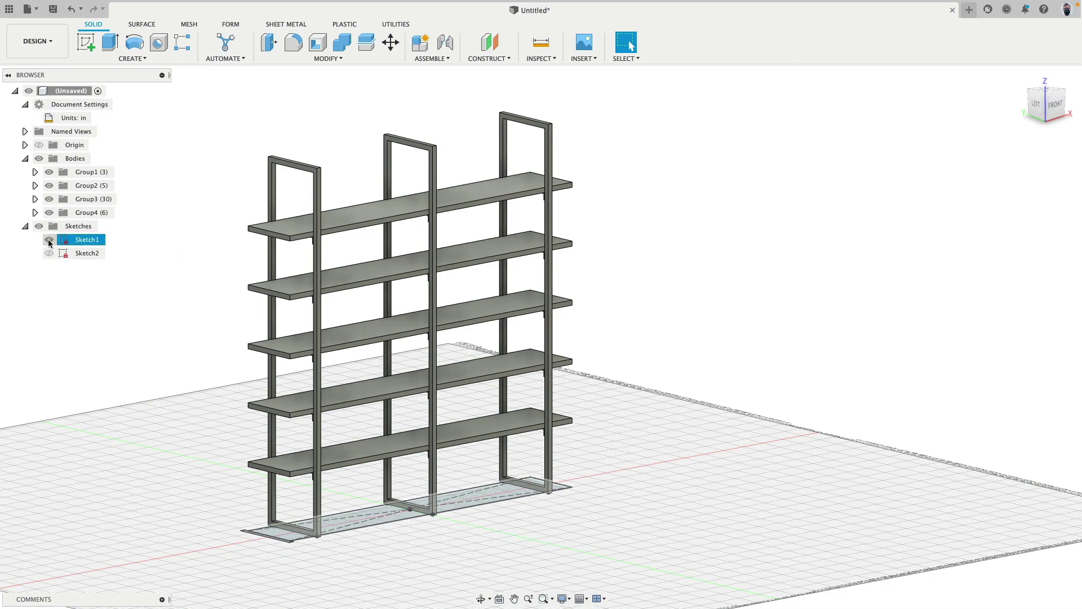
pyautogui.click(49, 241)
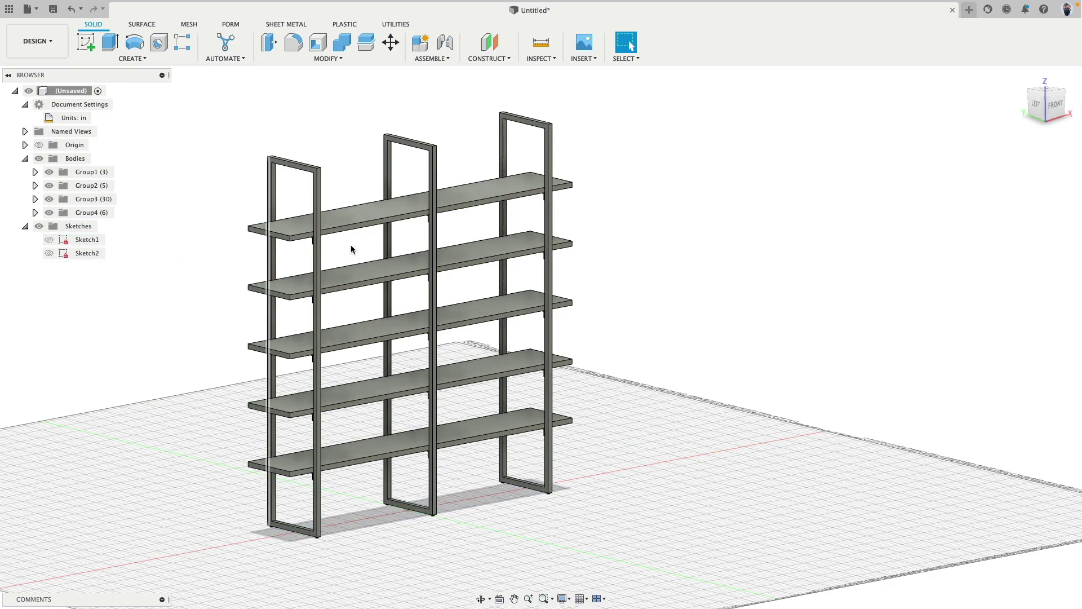
pyautogui.click(1055, 105)
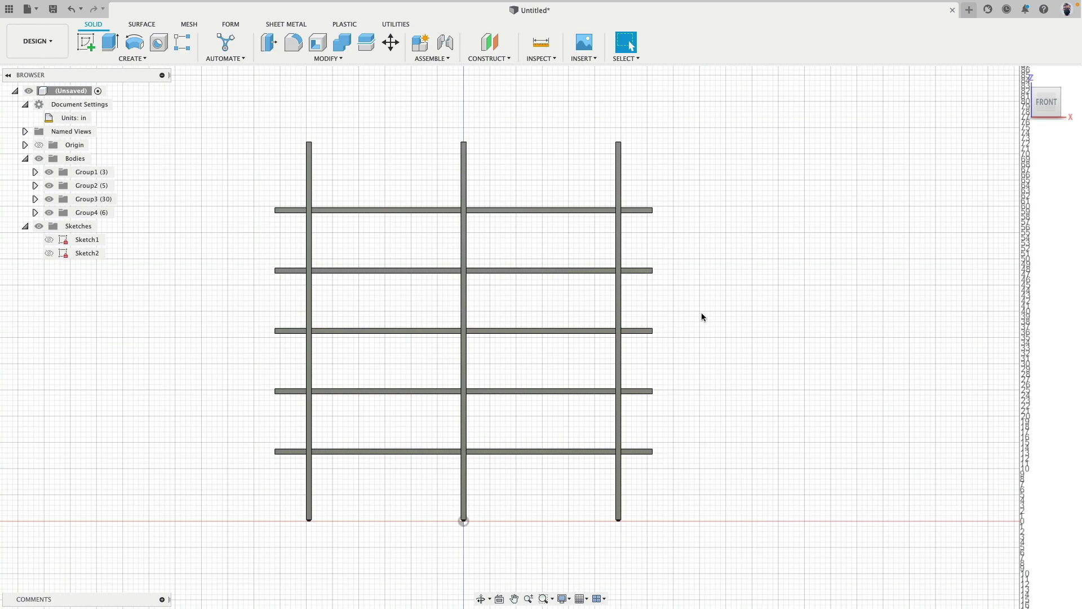
pyautogui.press('F6')
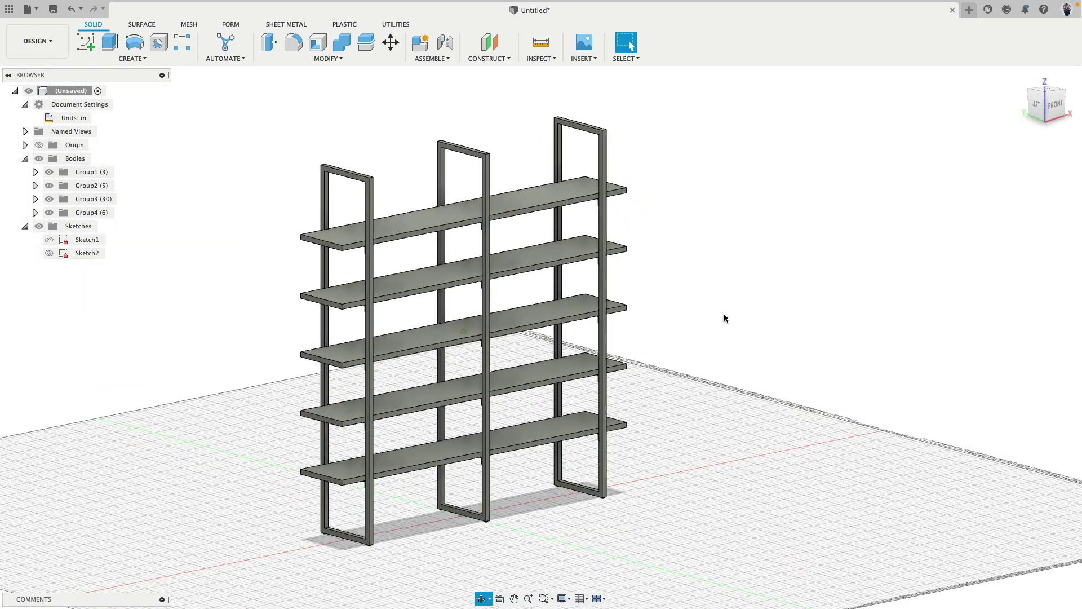